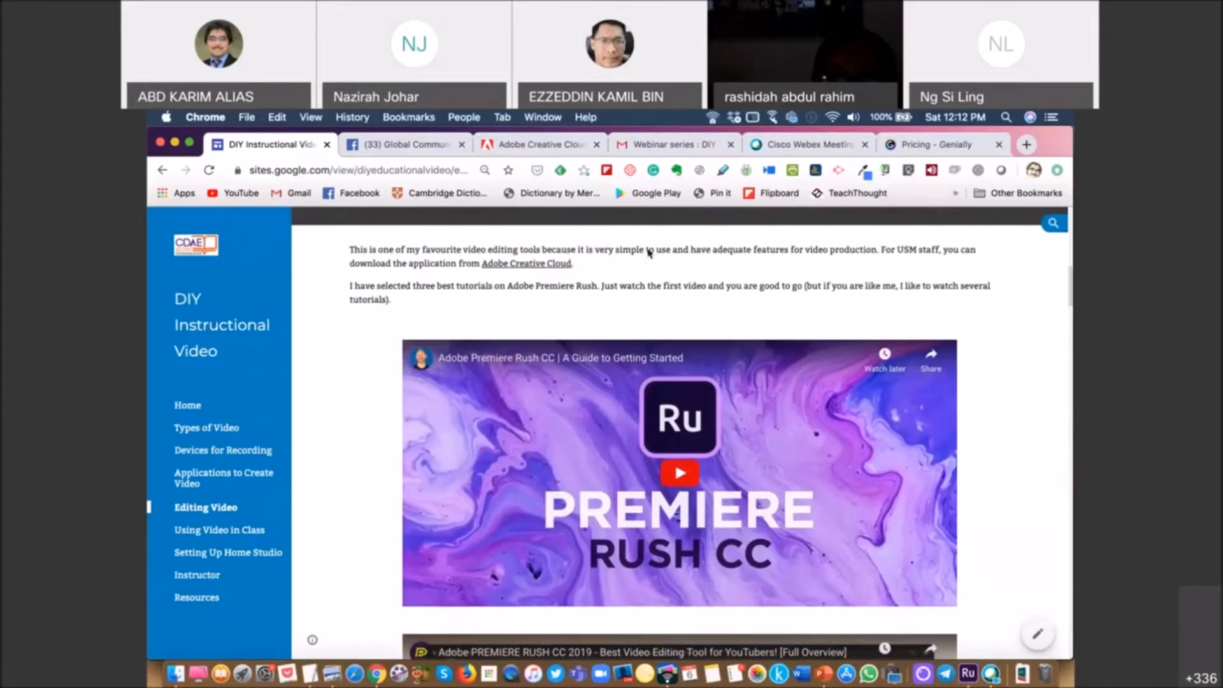
- View the Video & Motion apps on the open Adobe Creative Cloud page
{"action": "left_click", "coordinate": [487, 149]}
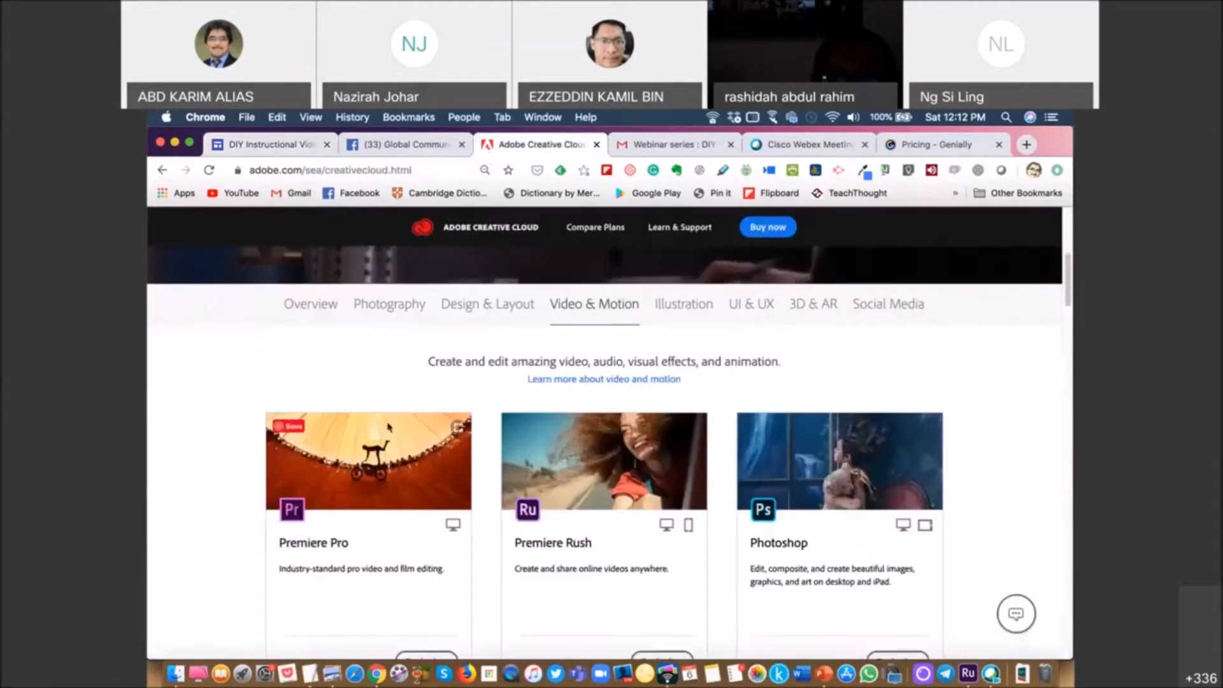
{"action": "scroll", "coordinate": [388, 426], "scroll_direction": "up", "scroll_amount": 5}
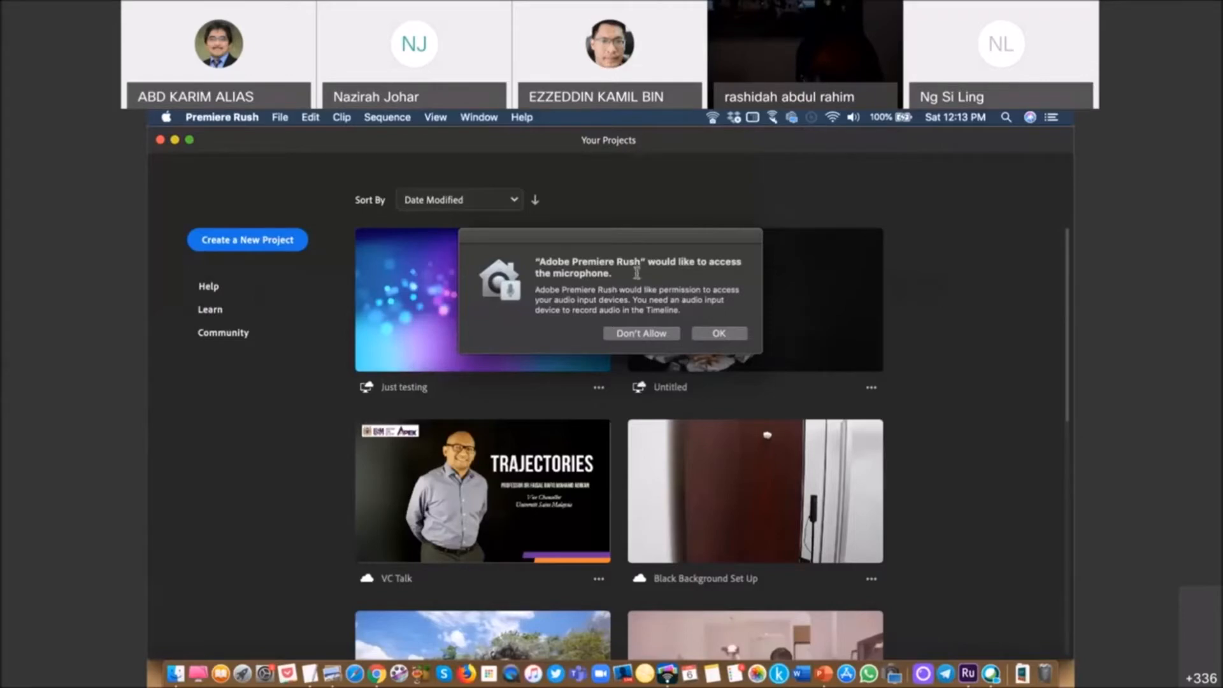
- Switch to Premiere Rush, allow its microphone access and look through the existing projects
{"action": "left_click", "coordinate": [734, 340]}
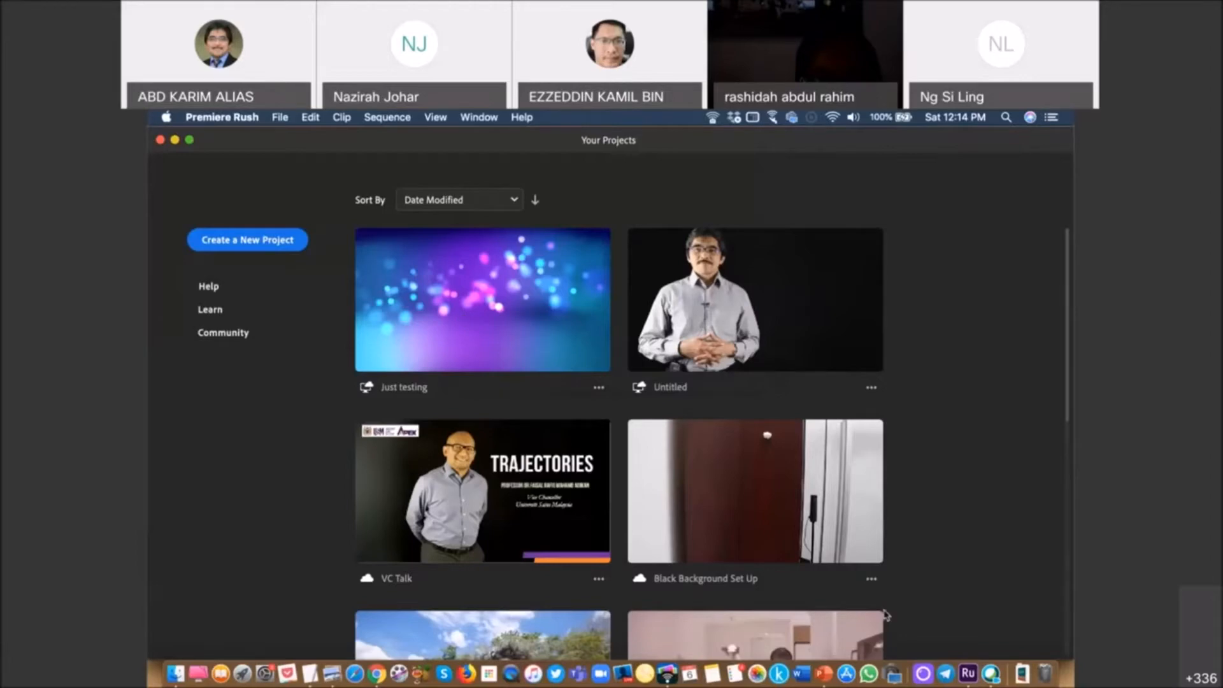
{"action": "scroll", "coordinate": [637, 484], "scroll_direction": "down", "scroll_amount": 10}
{"action": "scroll", "coordinate": [658, 496], "scroll_direction": "up", "scroll_amount": 10}
{"action": "scroll", "coordinate": [745, 540], "scroll_direction": "down", "scroll_amount": 10}
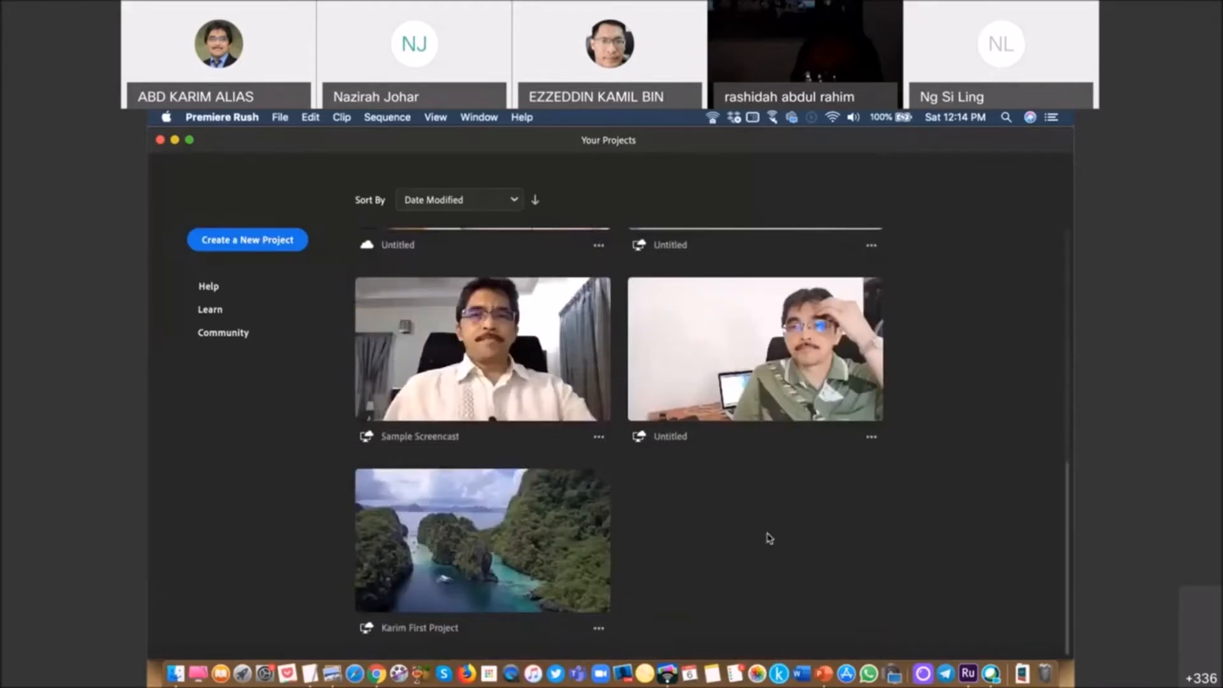
{"action": "scroll", "coordinate": [767, 538], "scroll_direction": "up", "scroll_amount": 10}
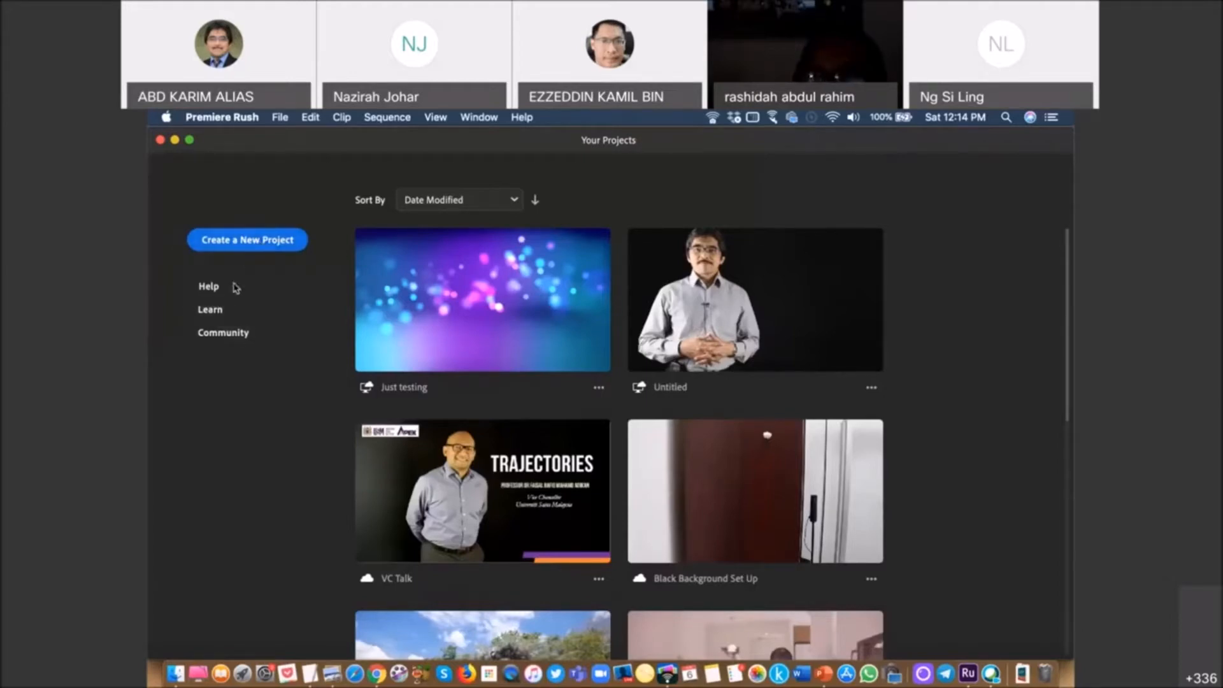
- Start a new project and check the Movies media folder before returning to the Desktop folder
{"action": "left_click", "coordinate": [247, 241]}
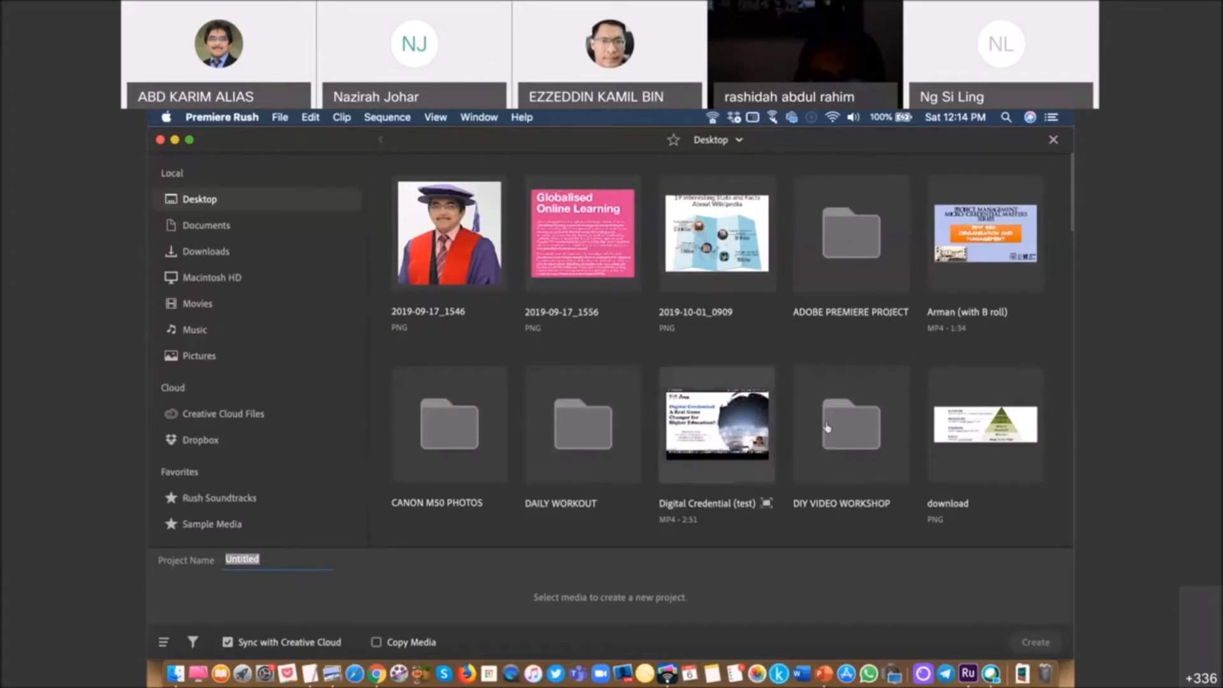
{"action": "left_click", "coordinate": [858, 133]}
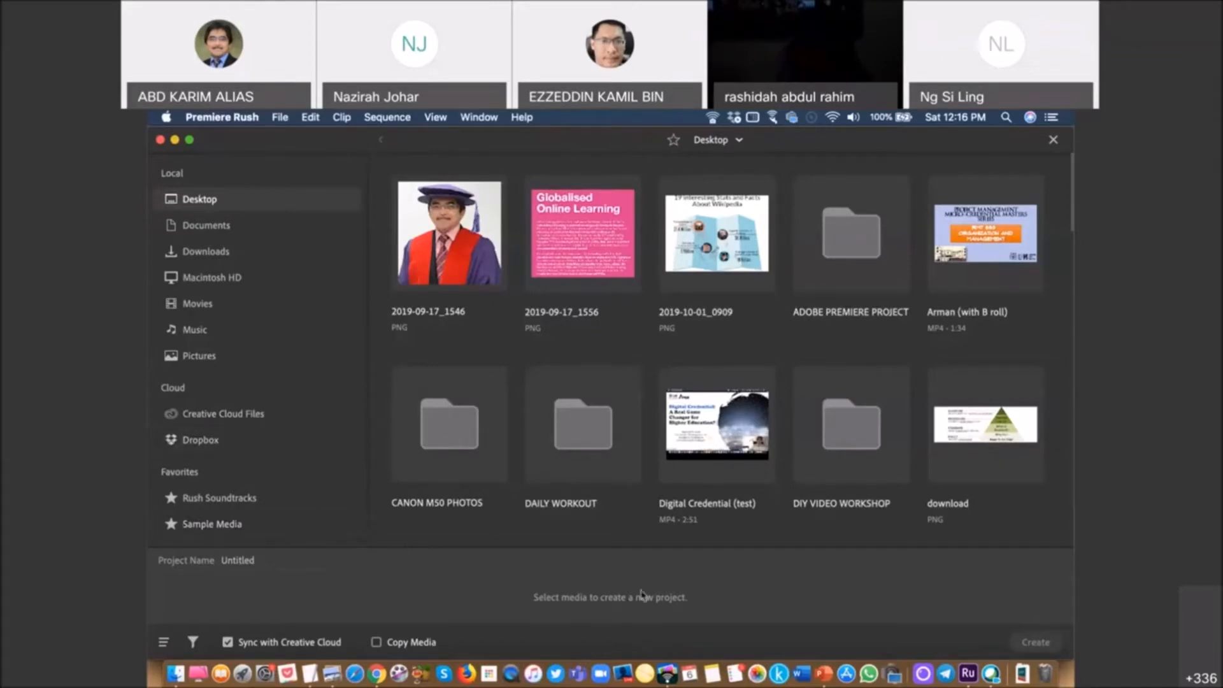
{"action": "left_click", "coordinate": [449, 423]}
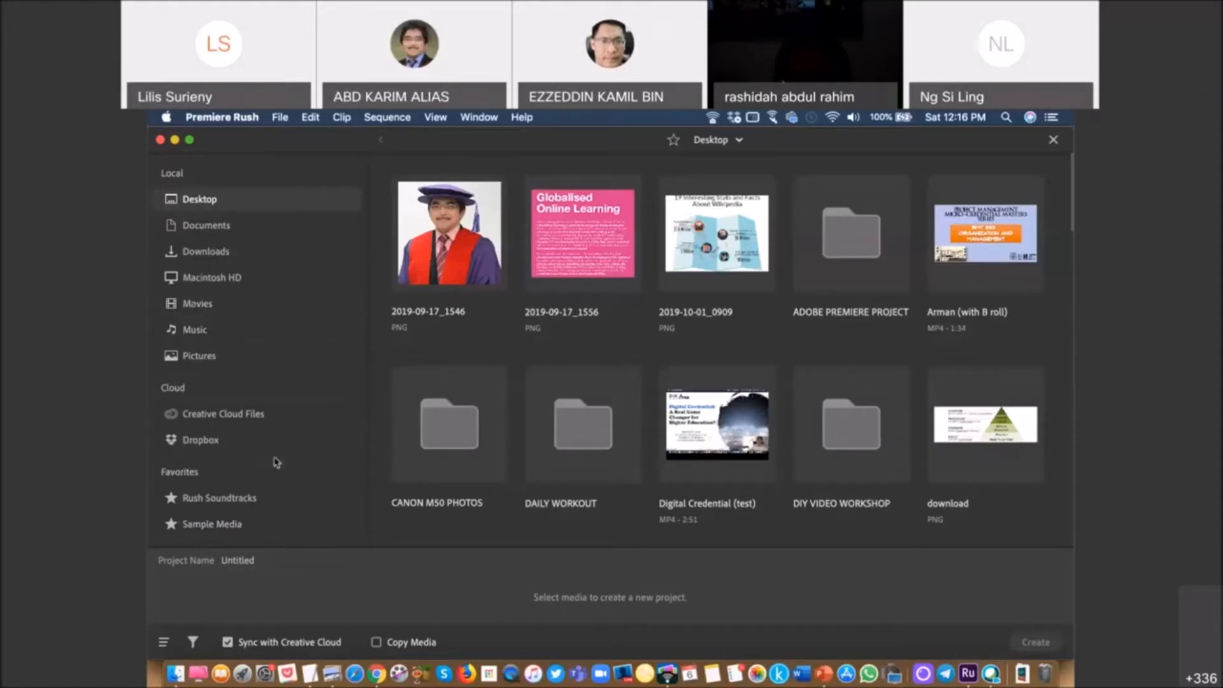
{"action": "left_click", "coordinate": [213, 312]}
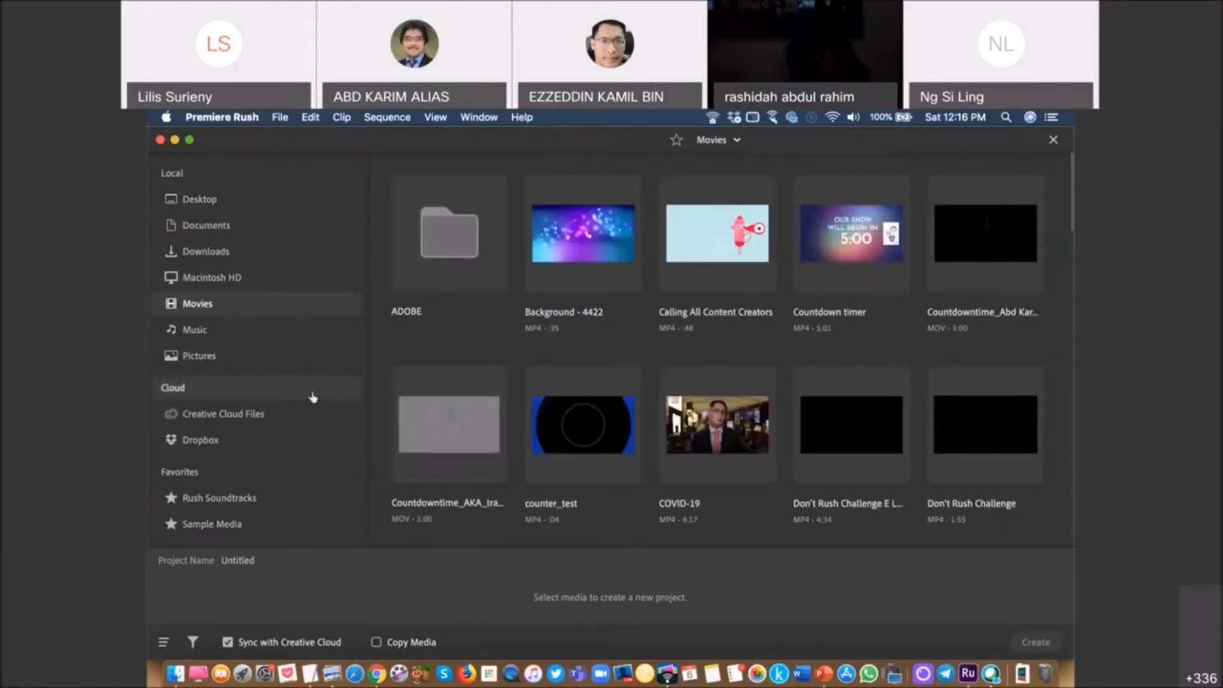
{"action": "left_click", "coordinate": [208, 202]}
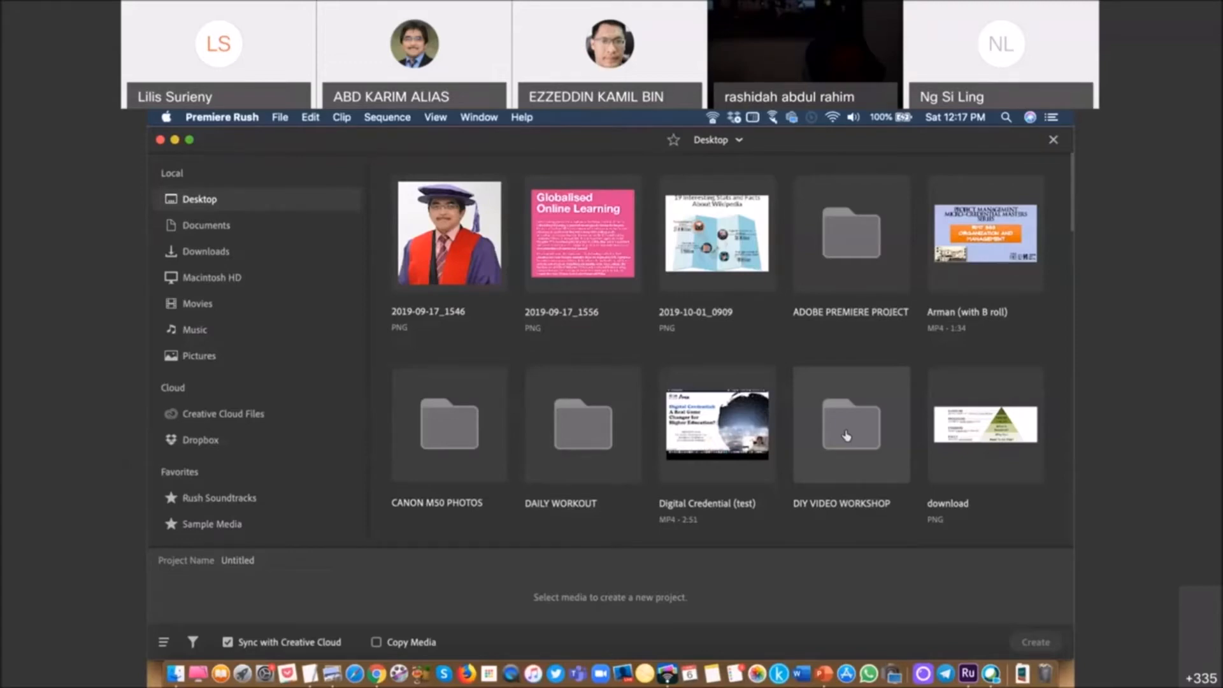
- Look into the IMAGES subfolder of the DIY VIDEO WORKSHOP folder and select Sample video clip from the workshop folder as project media
{"action": "double_click", "coordinate": [849, 439]}
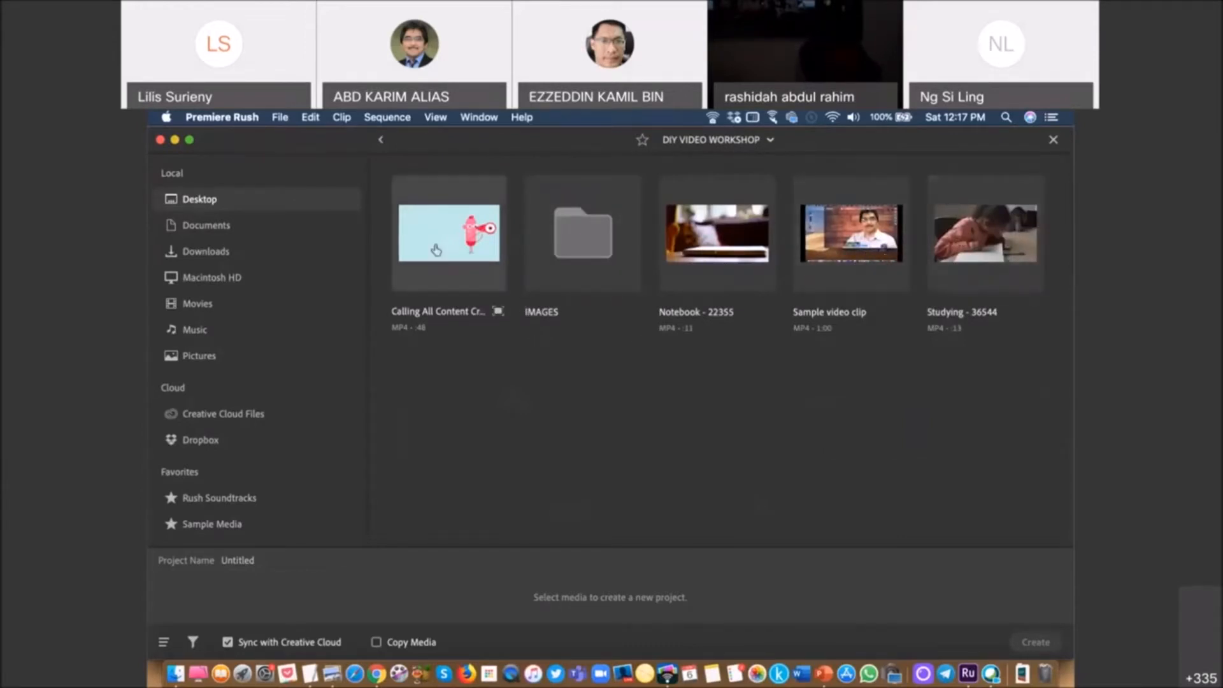
{"action": "double_click", "coordinate": [586, 244]}
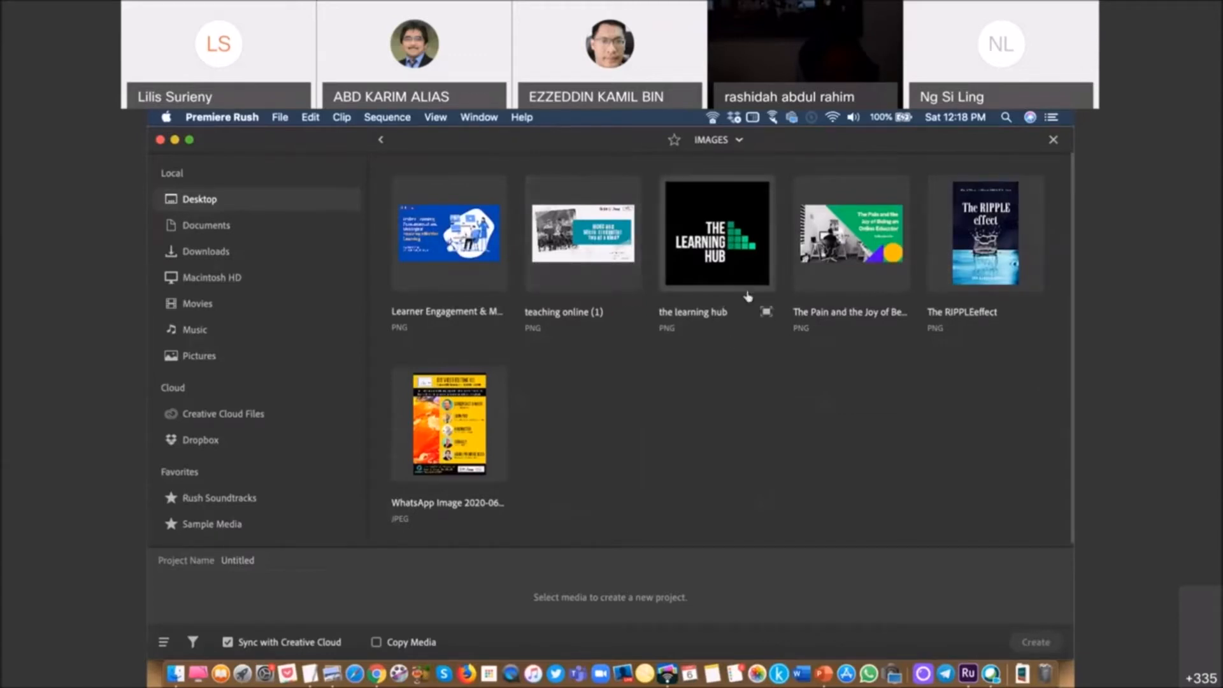
{"action": "left_click", "coordinate": [381, 140]}
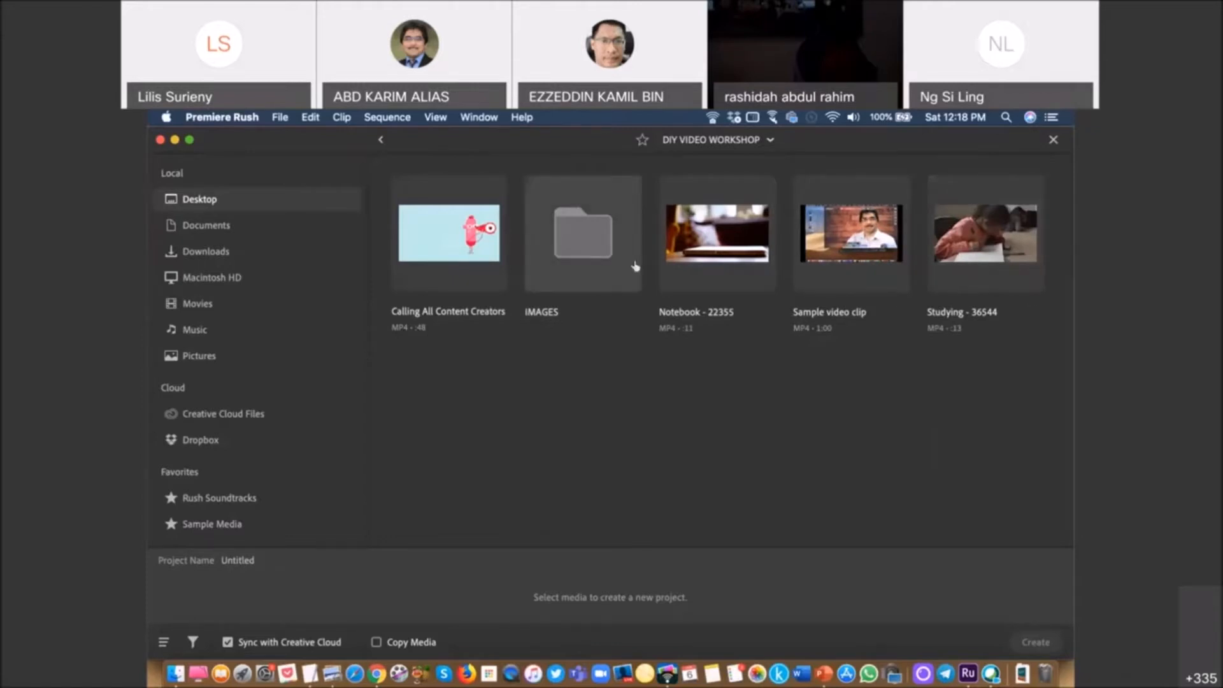
{"action": "left_click", "coordinate": [848, 237]}
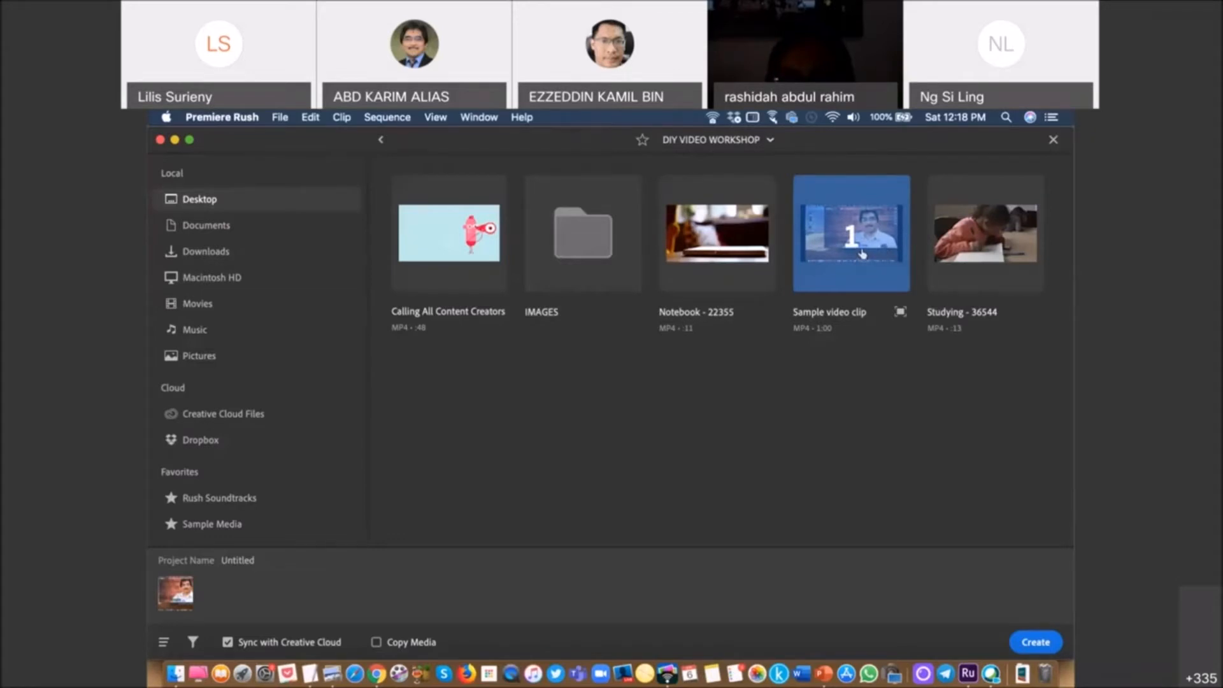
- Add the Studying - 36544 and Notebook - 22355 clips to the media selection and deselect both again
{"action": "left_click", "coordinate": [959, 252]}
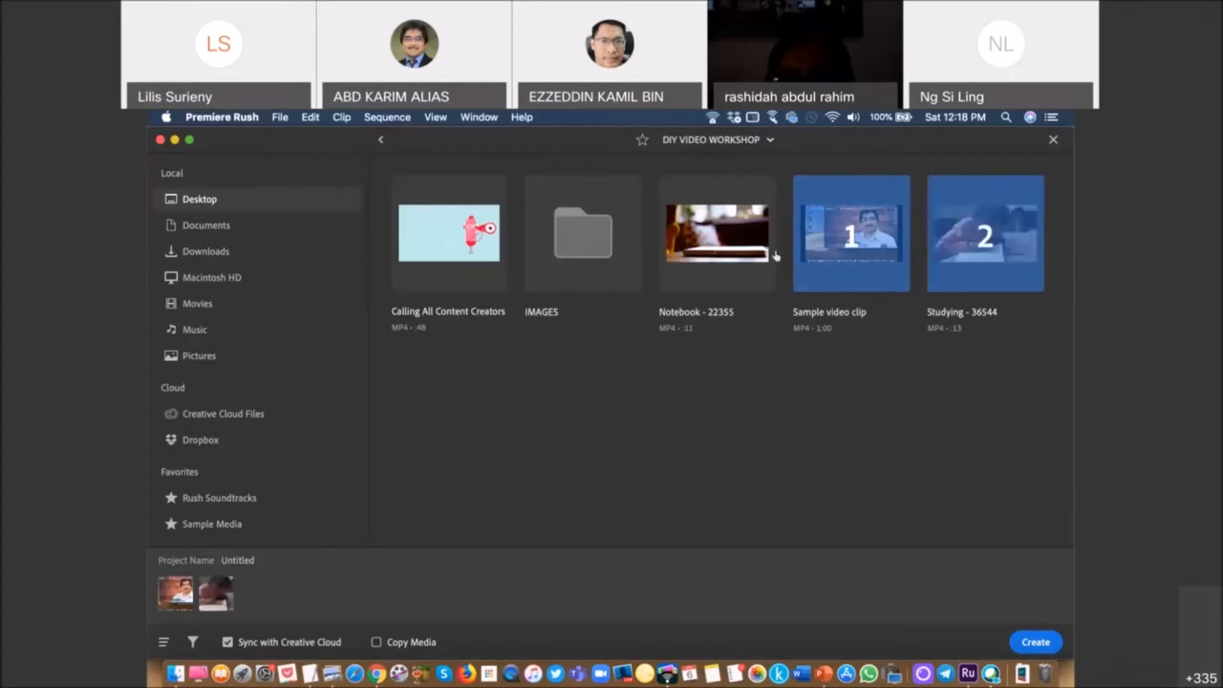
{"action": "left_click", "coordinate": [731, 249]}
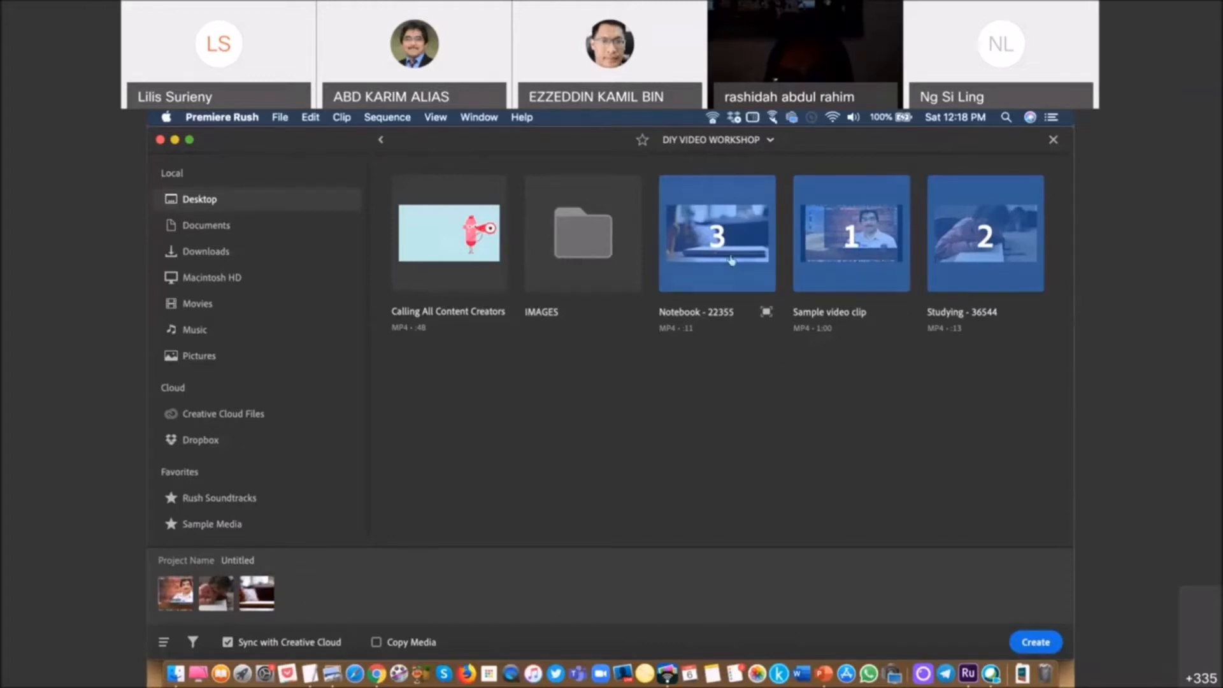
{"action": "left_click", "coordinate": [987, 248]}
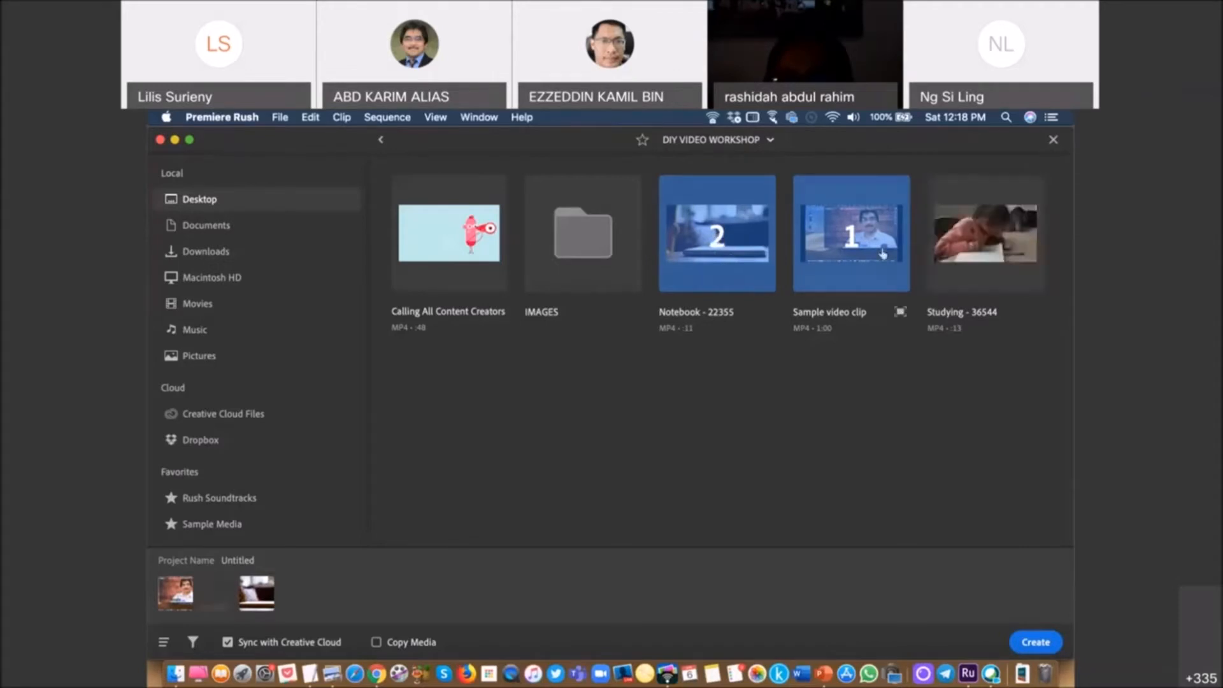
{"action": "left_click", "coordinate": [703, 250]}
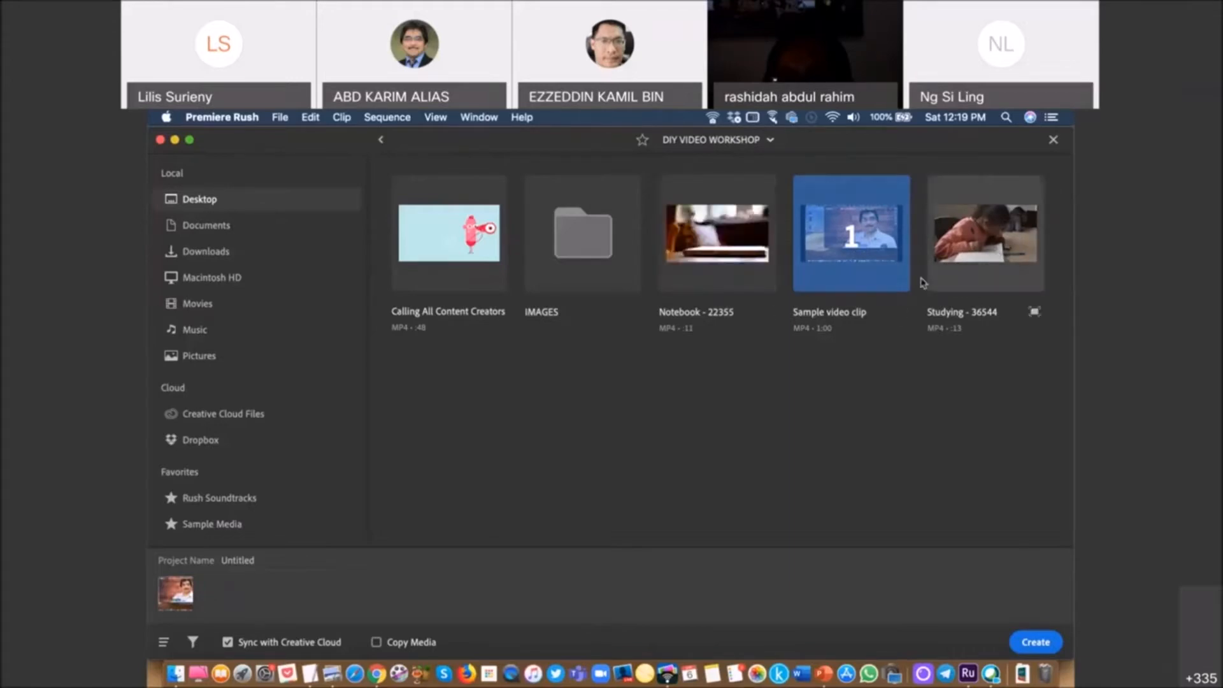
{"action": "left_click", "coordinate": [856, 261]}
{"action": "left_click", "coordinate": [856, 261]}
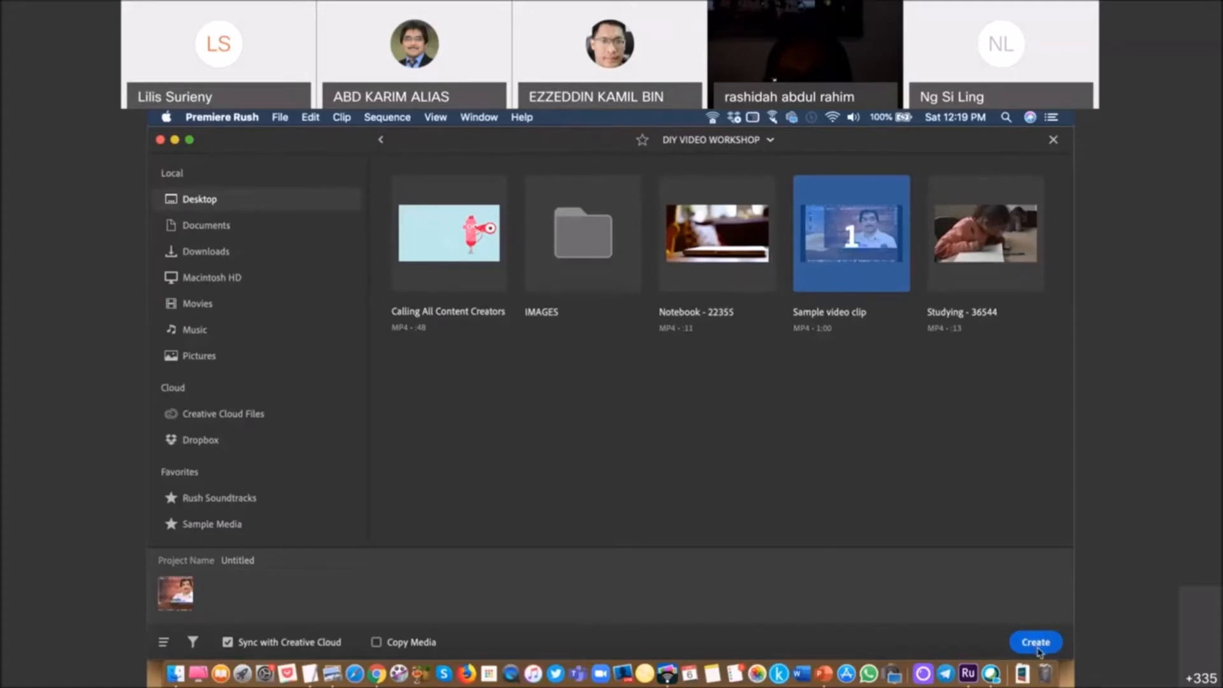
- Name the project DIY Video 101 and create it with the selected clip
{"action": "left_click", "coordinate": [239, 563]}
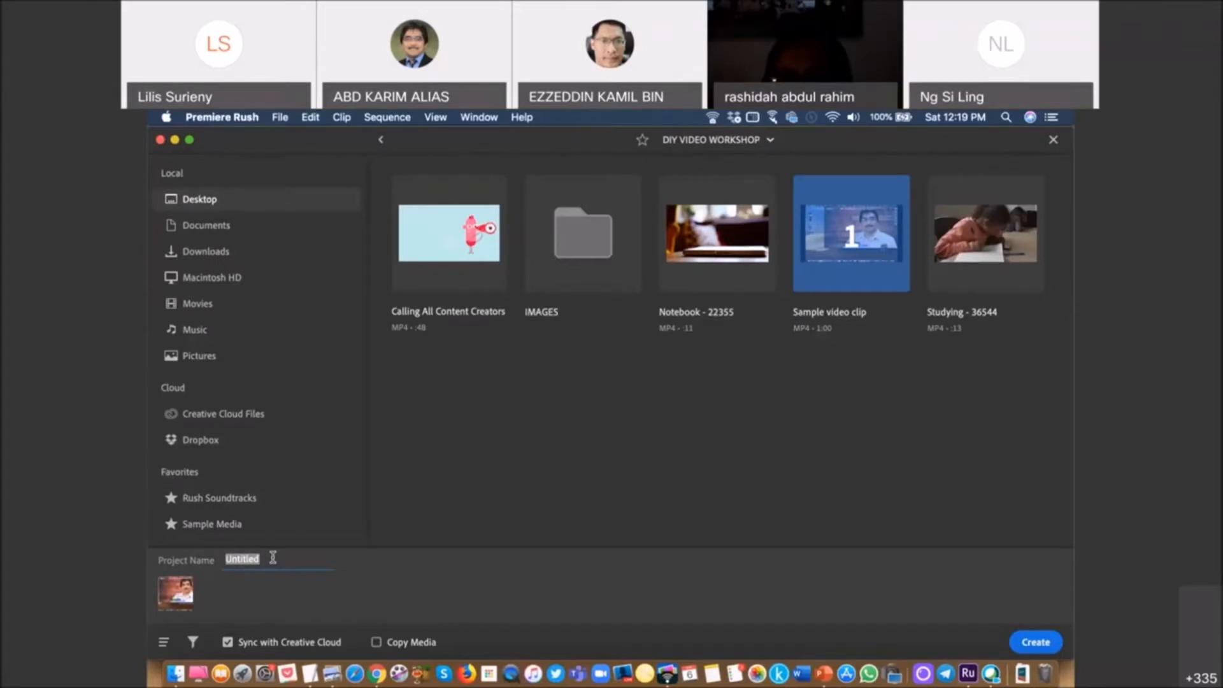
{"action": "type", "text": "DIY Video 101"}
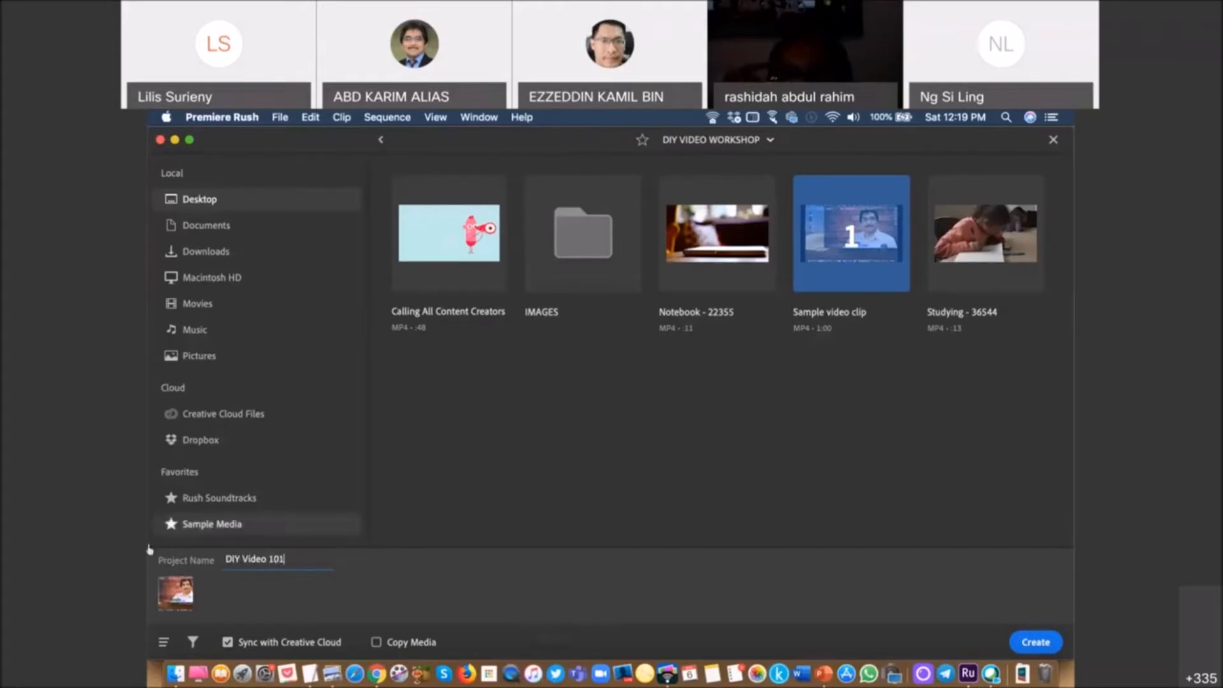
{"action": "mouse_move", "coordinate": [842, 250]}
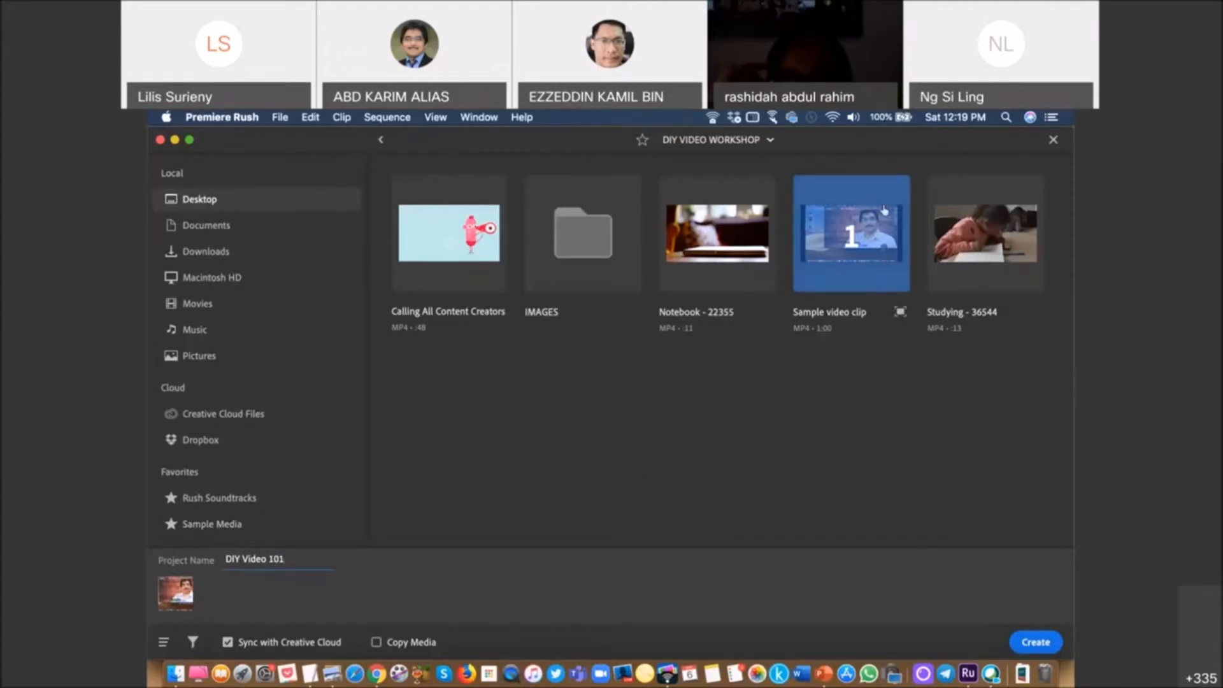
{"action": "left_click", "coordinate": [1035, 642]}
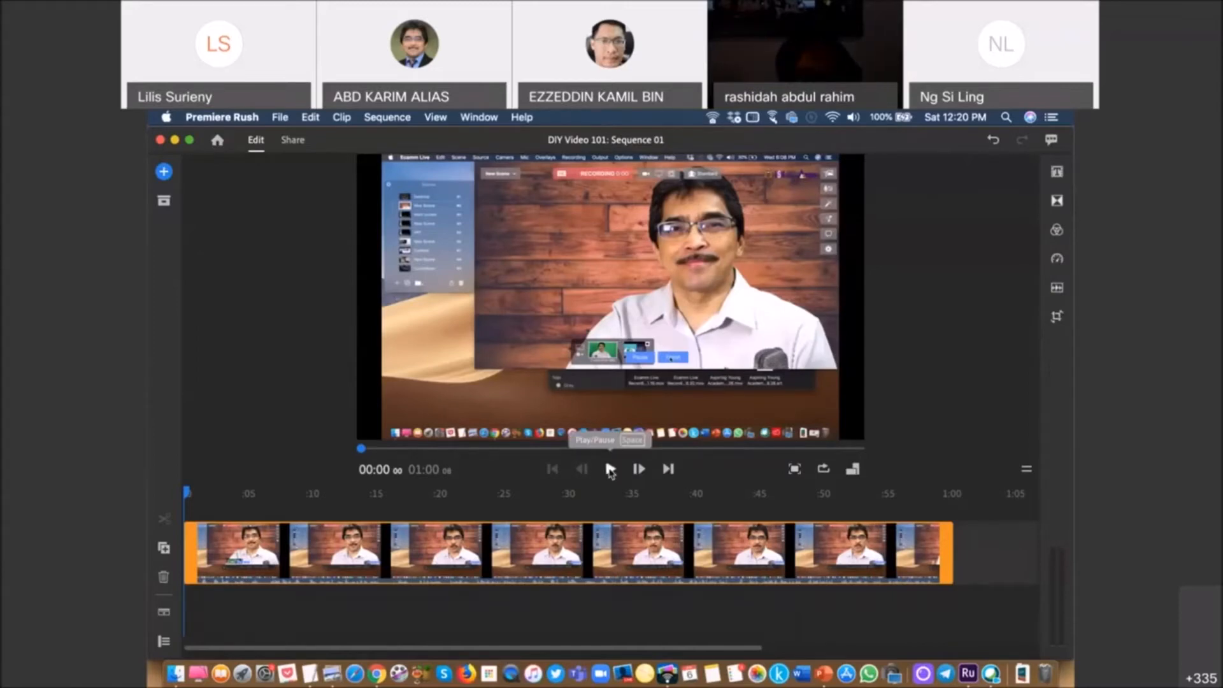
- Preview the first few seconds of the clip twice, returning the playhead to the start each time
{"action": "left_click", "coordinate": [609, 470]}
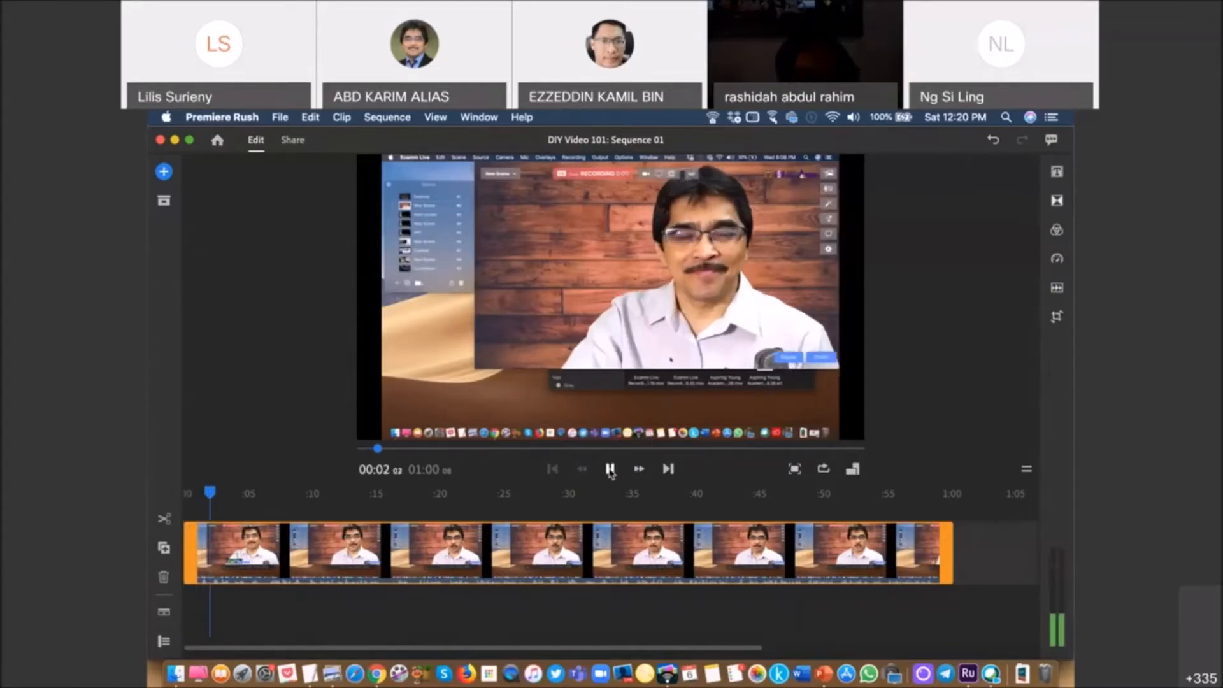
{"action": "left_click", "coordinate": [609, 470]}
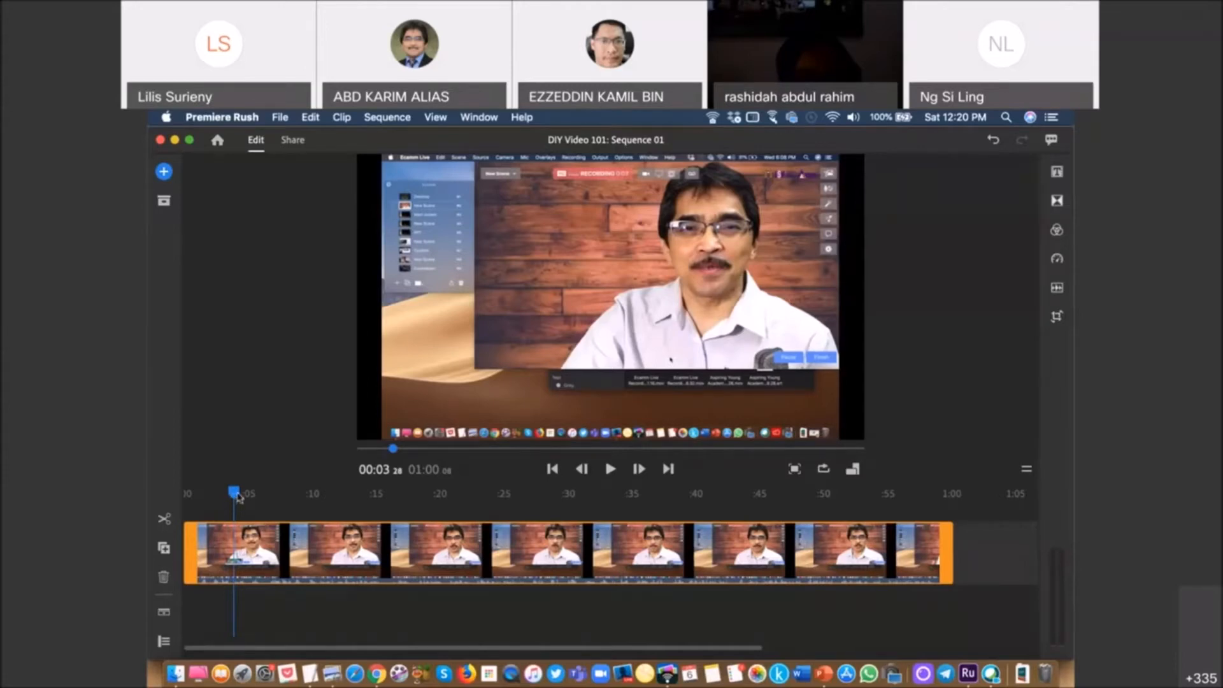
{"action": "left_click_drag", "start_coordinate": [237, 497], "coordinate": [185, 532]}
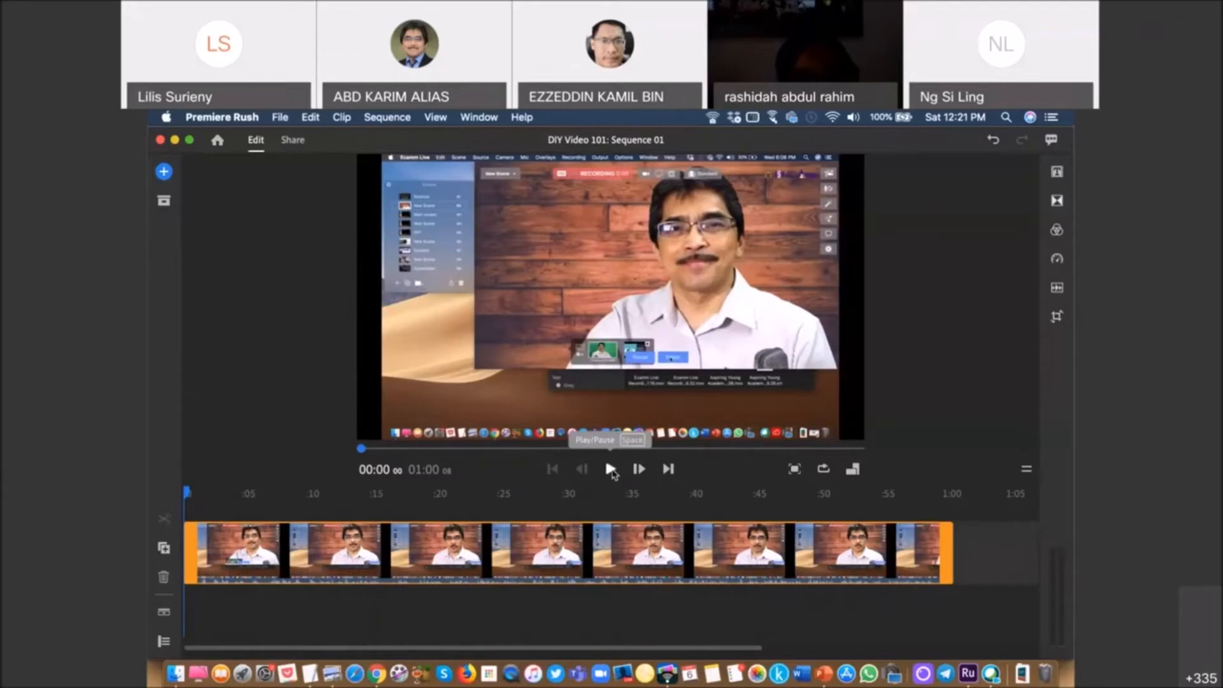
{"action": "left_click", "coordinate": [611, 471]}
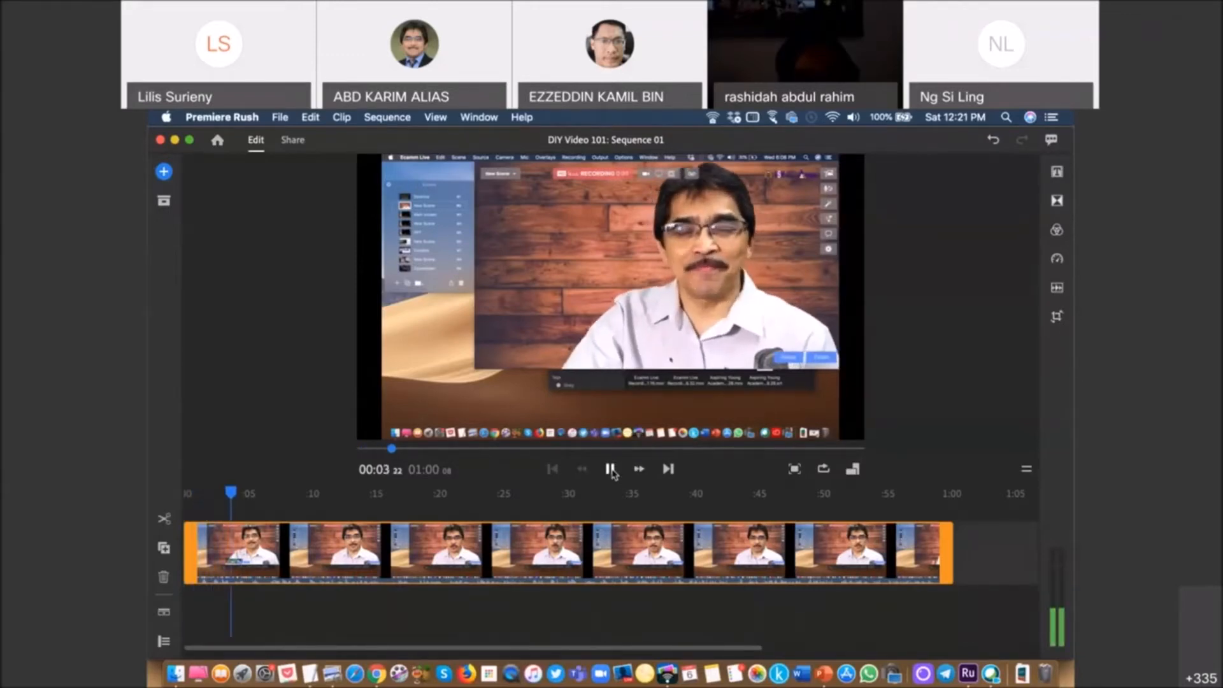
{"action": "left_click", "coordinate": [612, 471]}
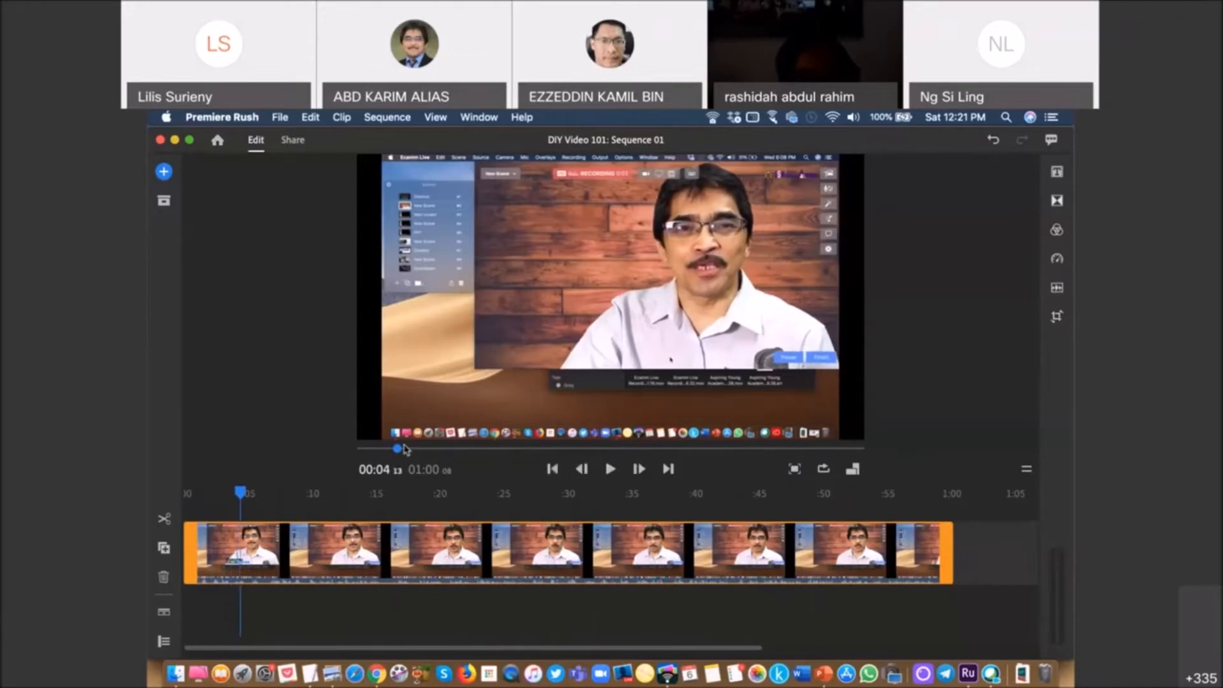
{"action": "left_click_drag", "start_coordinate": [398, 449], "coordinate": [361, 452]}
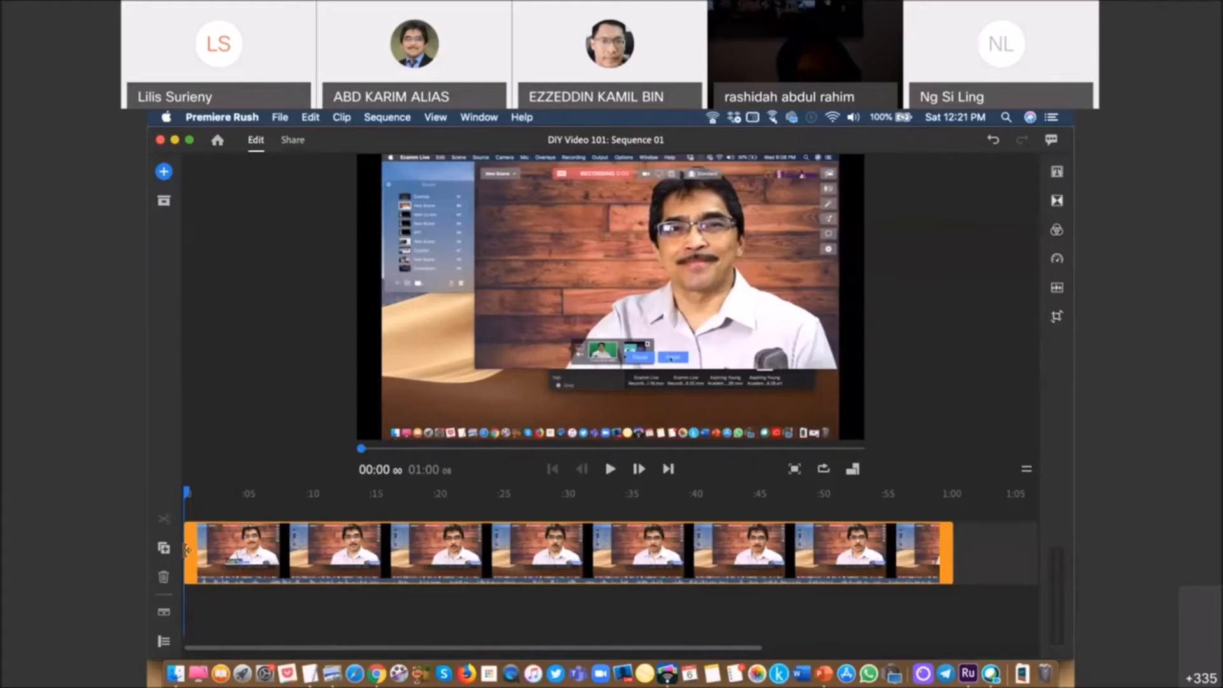
- Trim the beginning of the clip on the timeline so the sequence lasts about 59 seconds
{"action": "mouse_move", "coordinate": [187, 549]}
{"action": "left_mouse_down"}
{"action": "mouse_move", "coordinate": [254, 549]}
{"action": "mouse_move", "coordinate": [197, 546]}
{"action": "left_mouse_up"}
{"action": "left_click", "coordinate": [189, 533]}
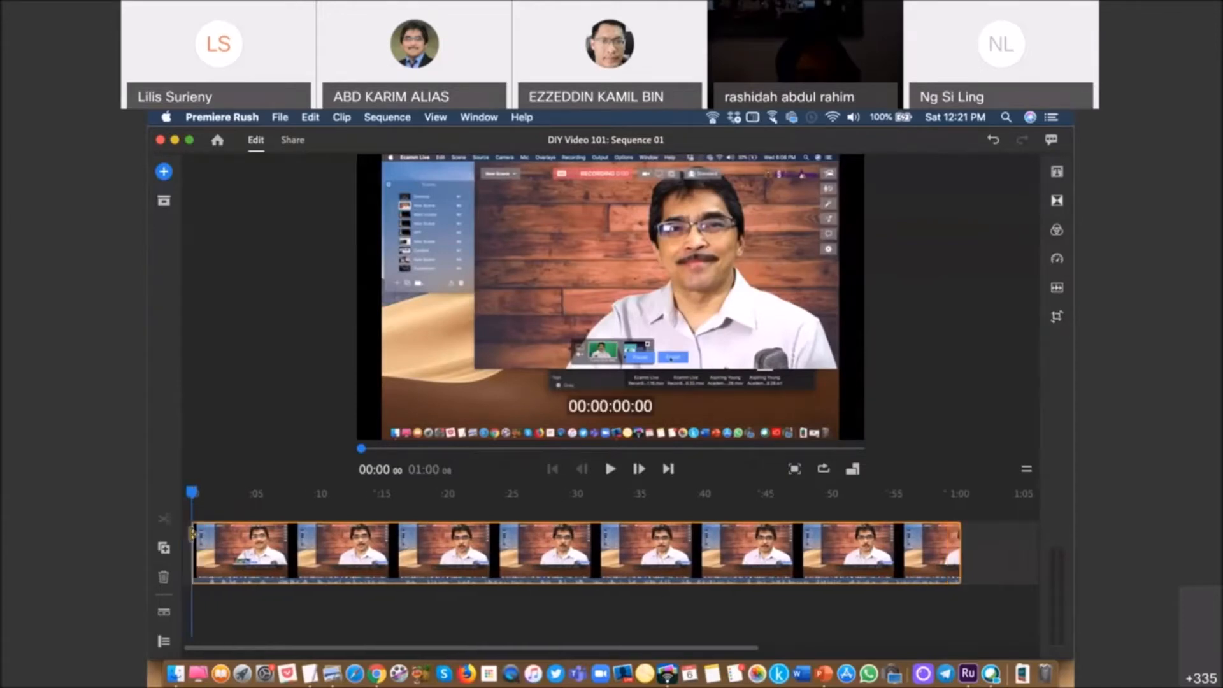
{"action": "left_click_drag", "start_coordinate": [199, 534], "coordinate": [207, 536]}
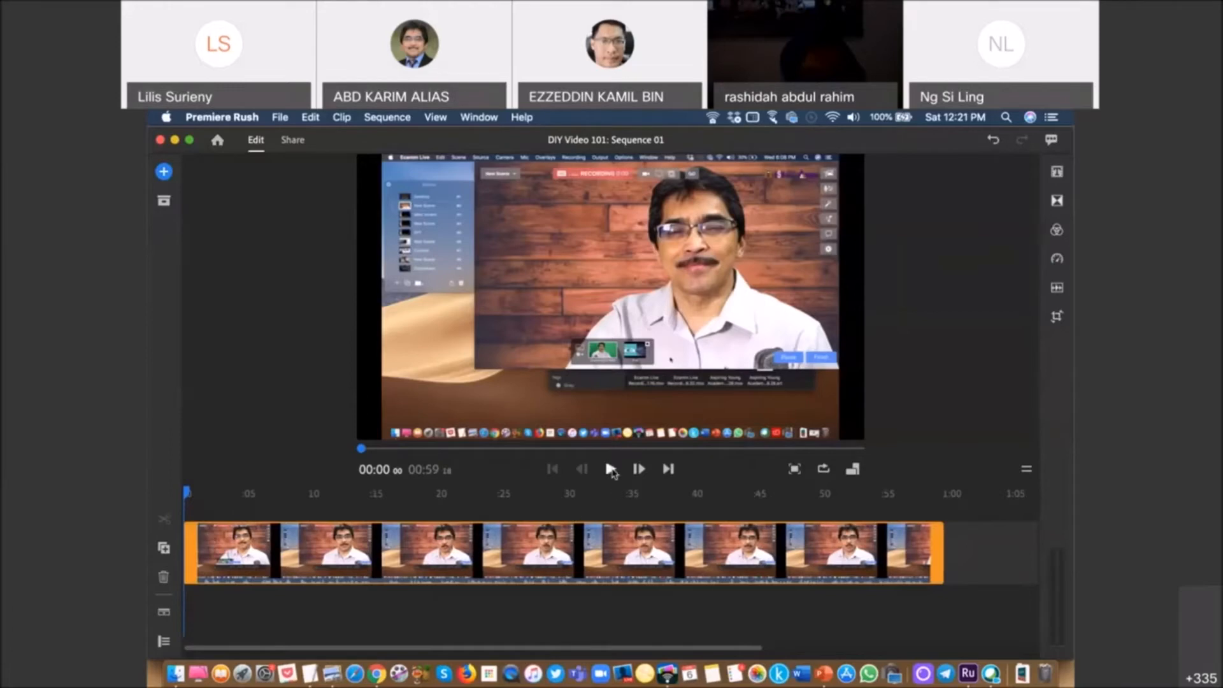
- Play the trimmed clip up to about 7 seconds and split it there
{"action": "left_click", "coordinate": [610, 469]}
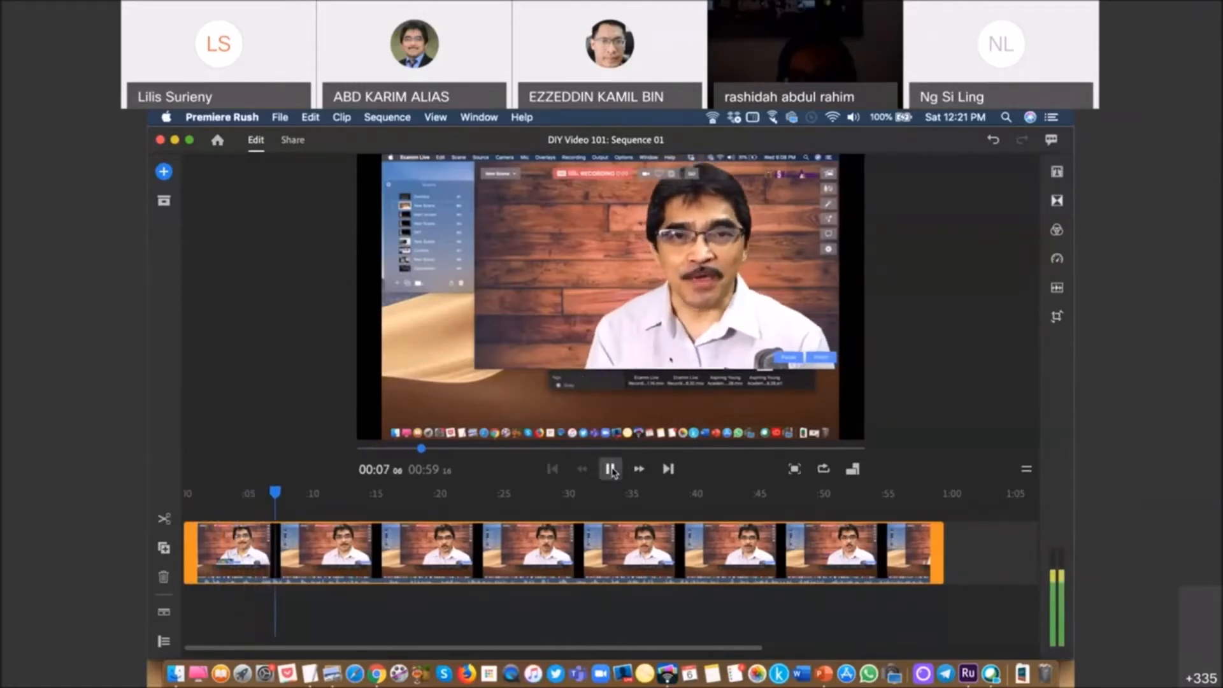
{"action": "left_click", "coordinate": [611, 469]}
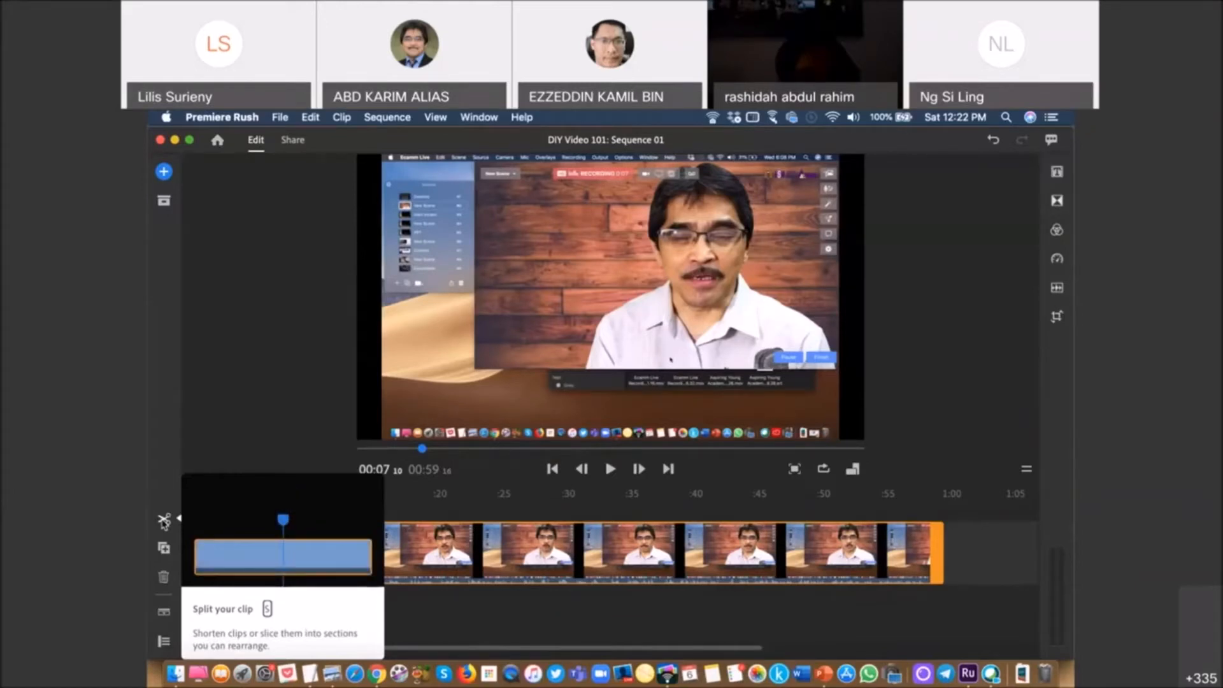
{"action": "left_click", "coordinate": [163, 521]}
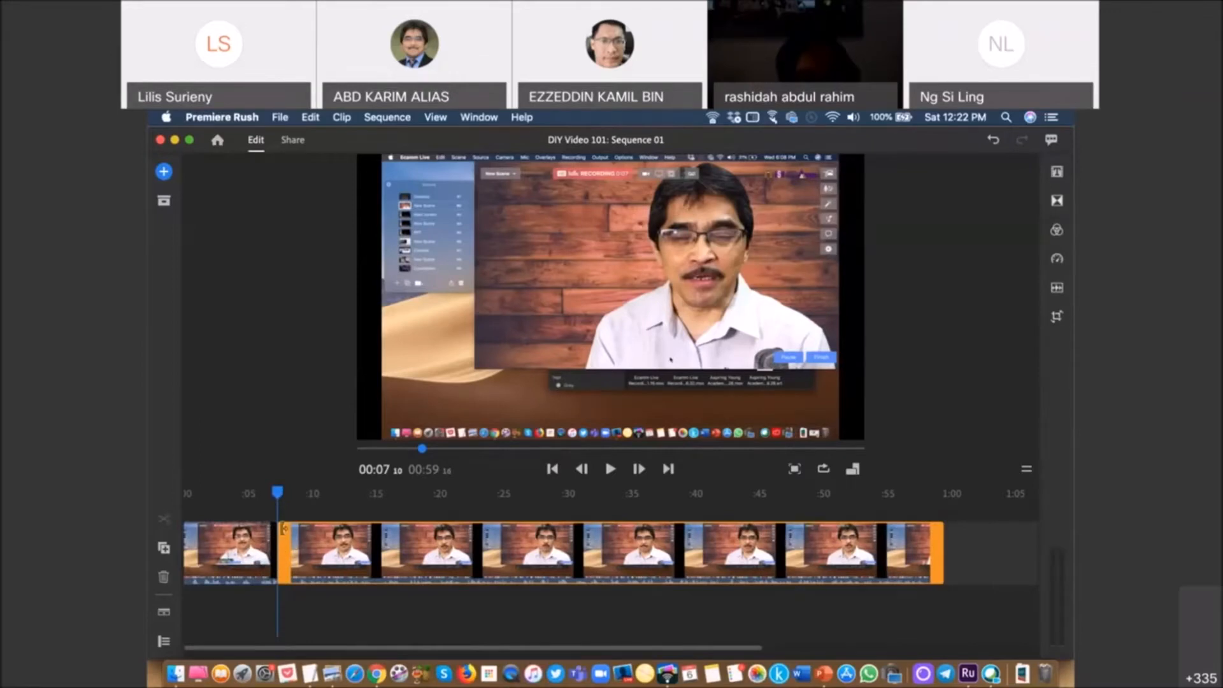
- Split the clip at about 23 seconds and again at about 39 seconds
{"action": "left_click_drag", "start_coordinate": [282, 497], "coordinate": [478, 495]}
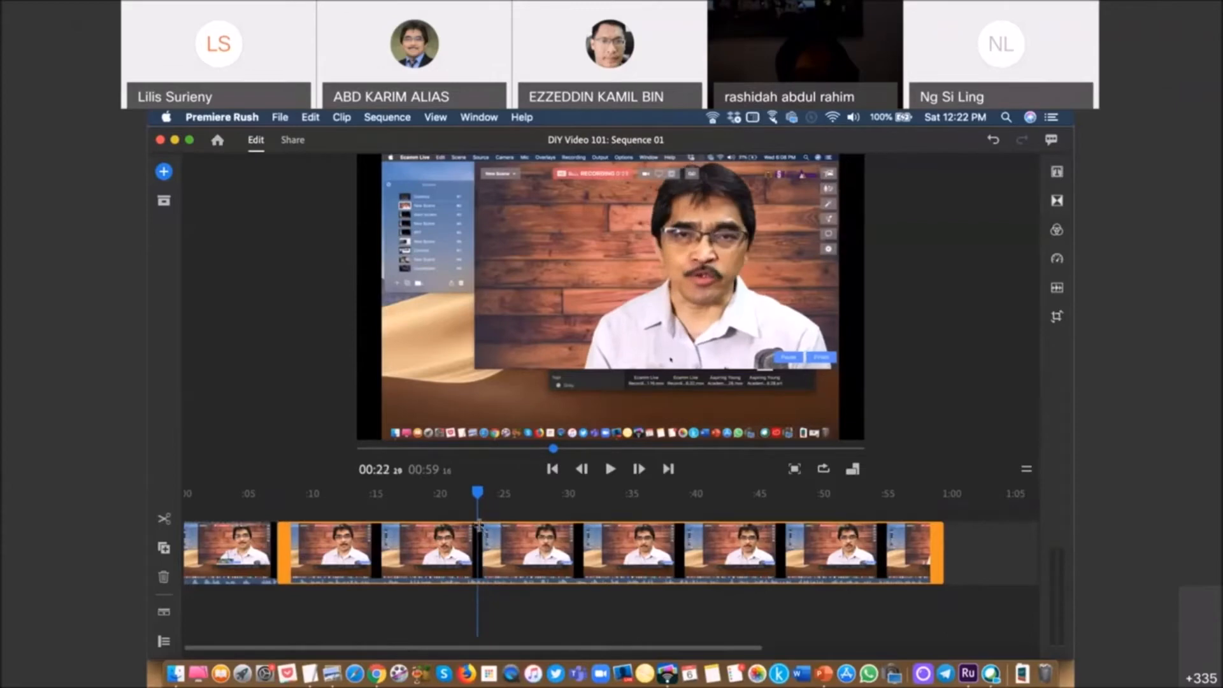
{"action": "key", "text": "s"}
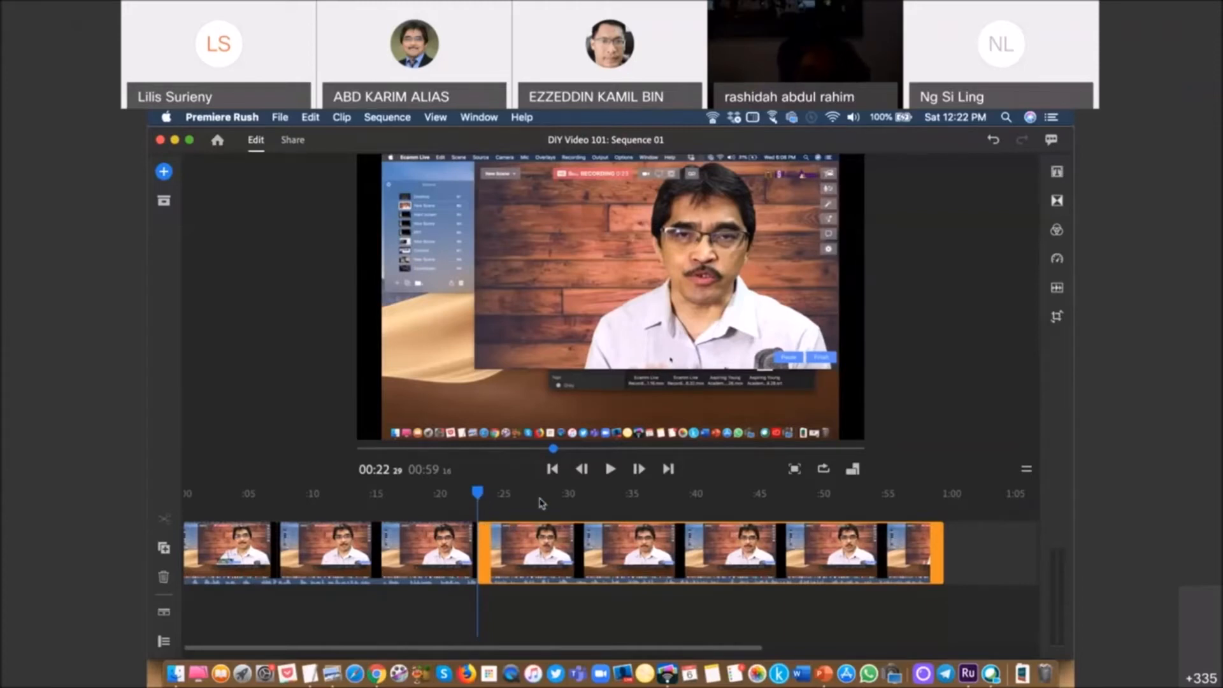
{"action": "left_click", "coordinate": [697, 509]}
{"action": "left_click", "coordinate": [684, 511]}
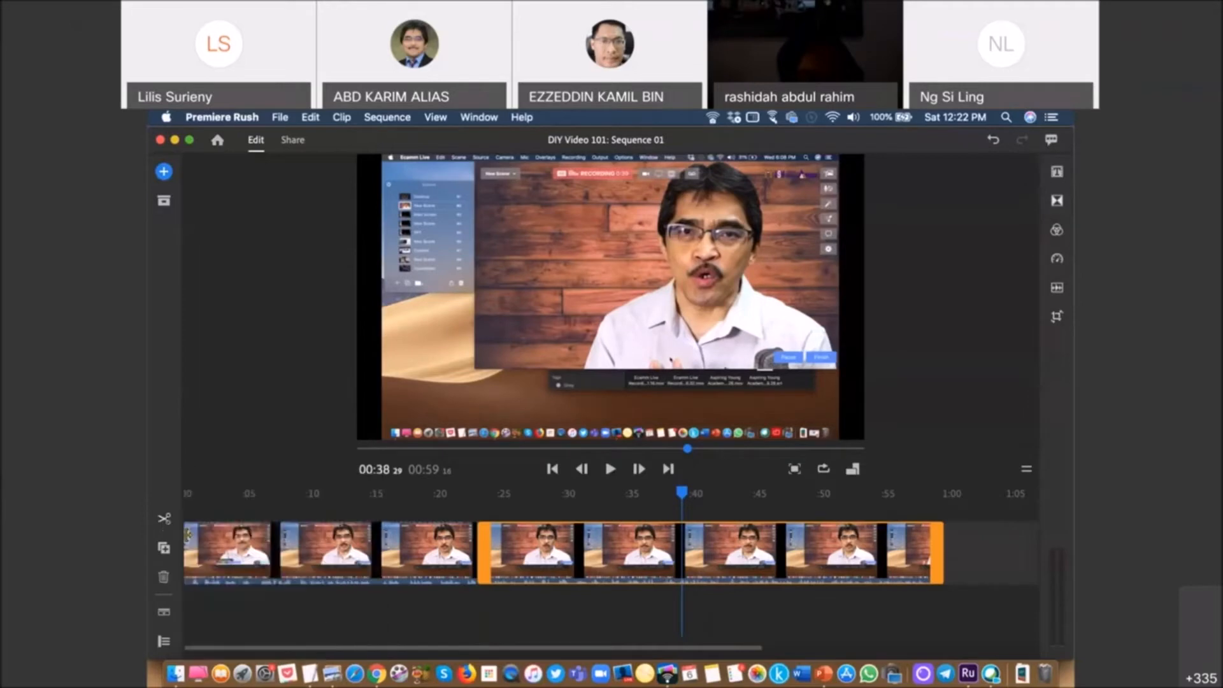
{"action": "left_click", "coordinate": [164, 521]}
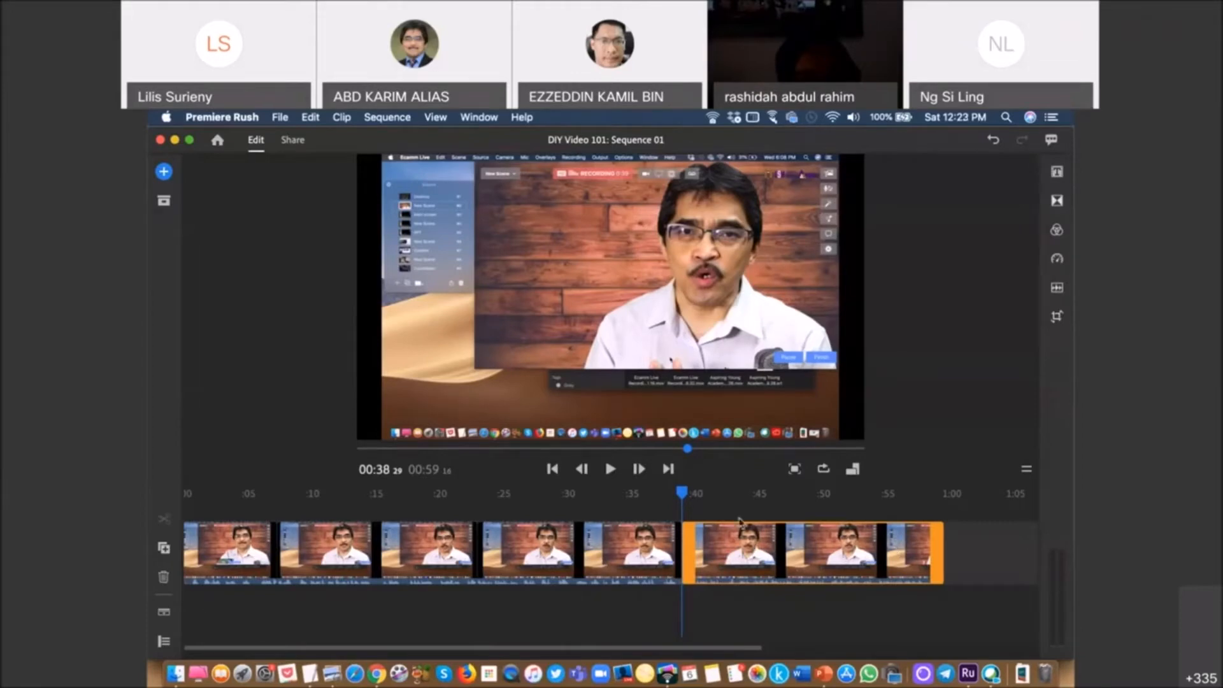
- Return the playhead to the start and select the split segments one after another to check the cuts
{"action": "left_click_drag", "start_coordinate": [685, 500], "coordinate": [167, 511]}
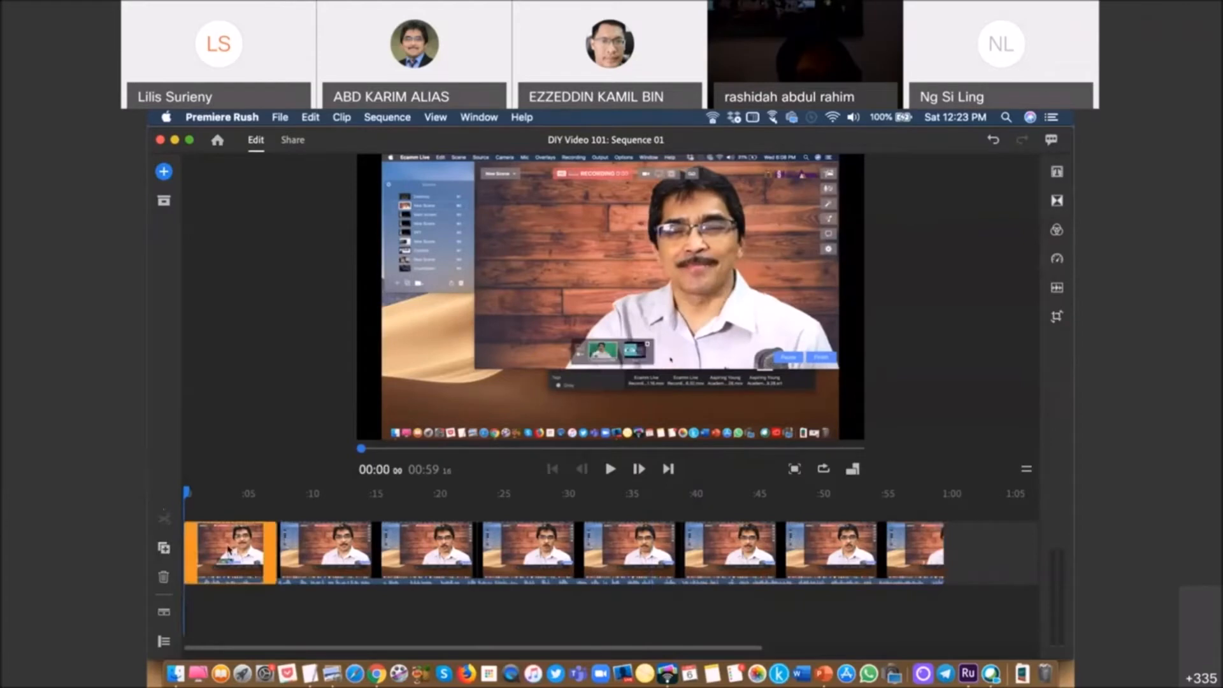
{"action": "left_click", "coordinate": [324, 558]}
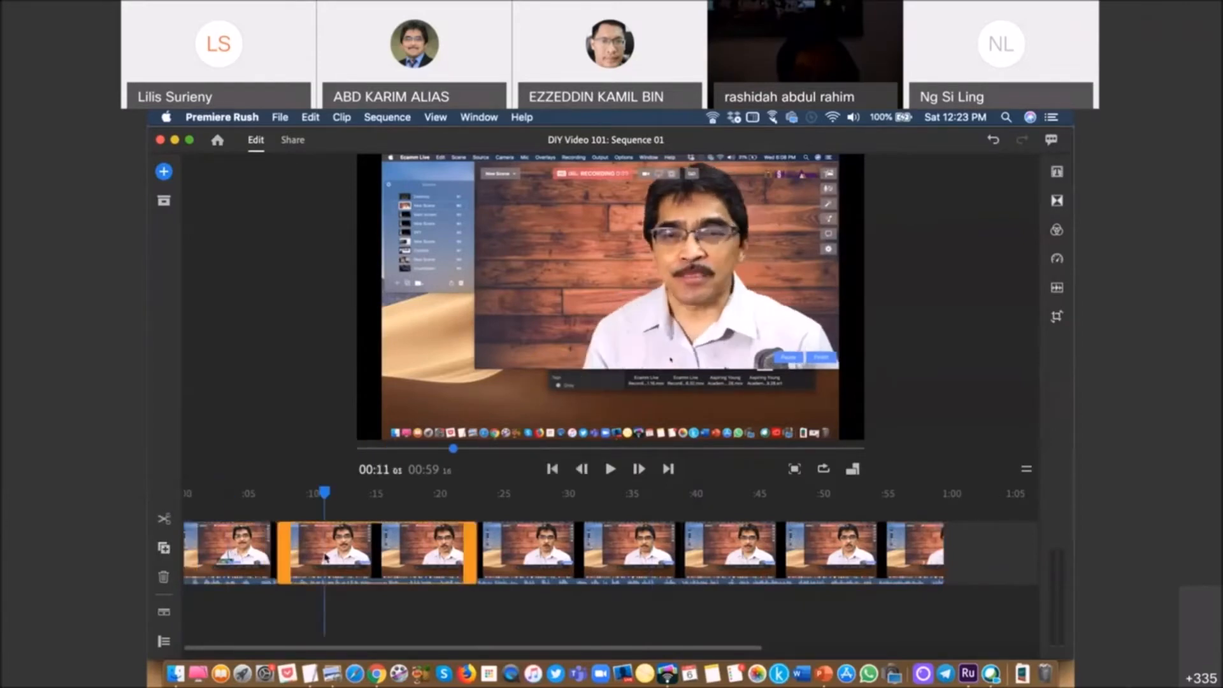
{"action": "left_click", "coordinate": [240, 558]}
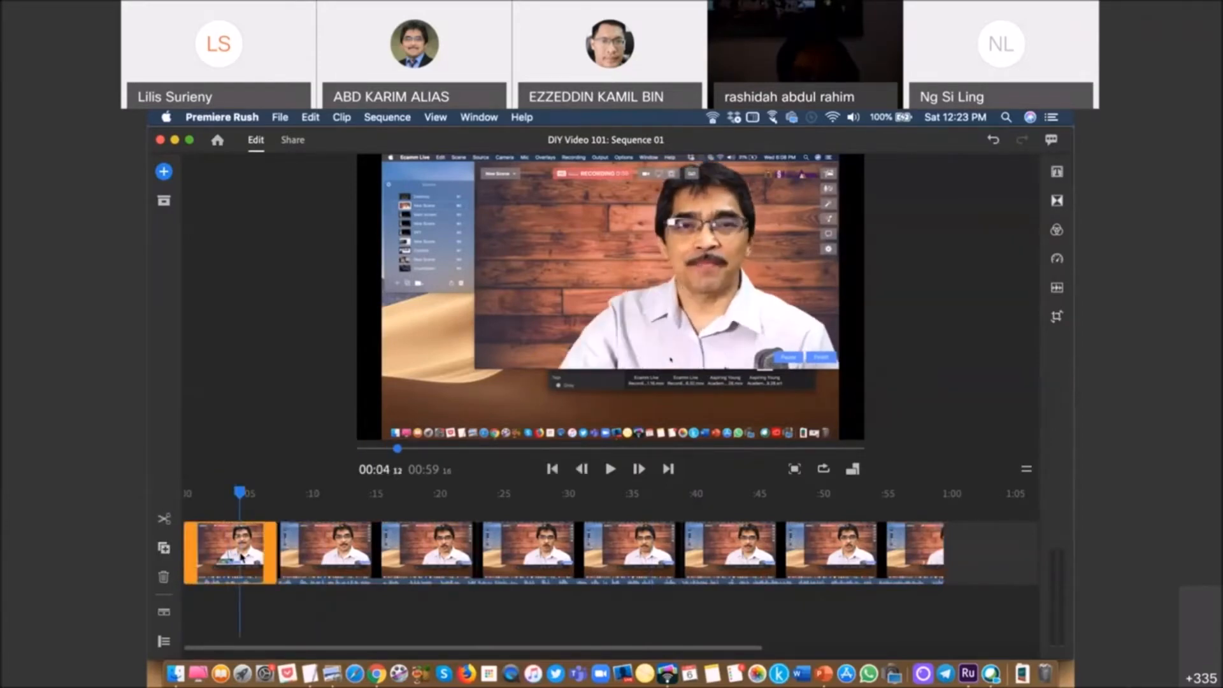
{"action": "left_click", "coordinate": [351, 557]}
{"action": "left_click", "coordinate": [610, 560]}
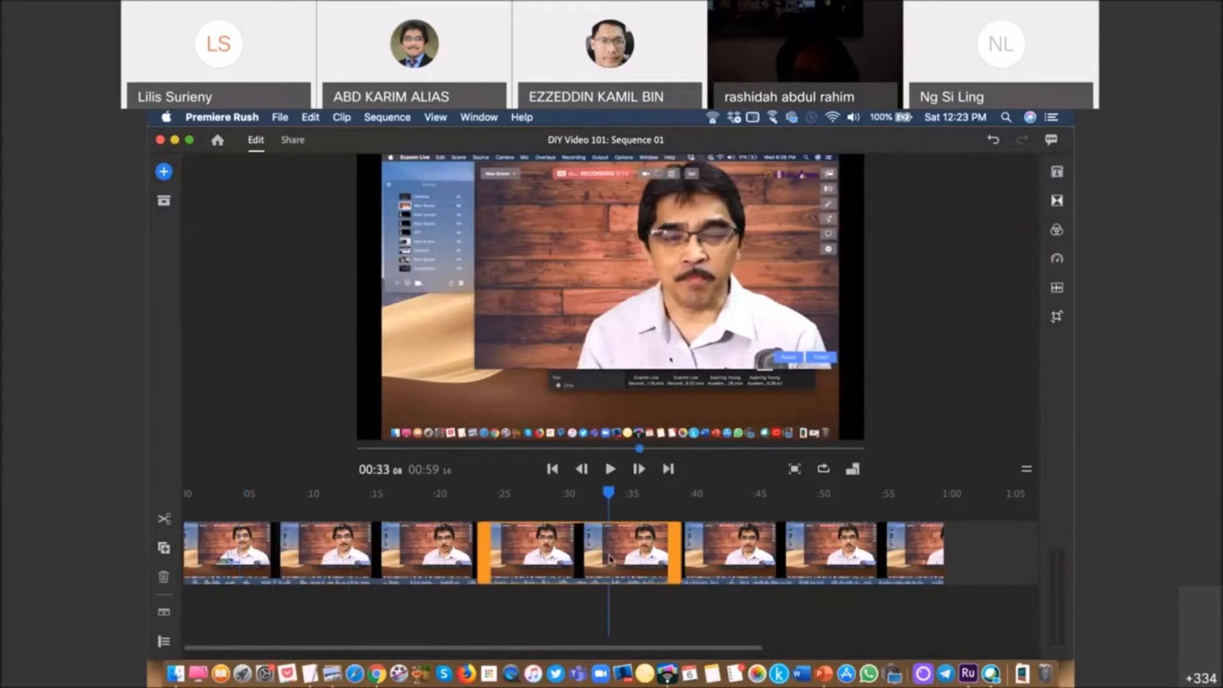
{"action": "left_click", "coordinate": [826, 563]}
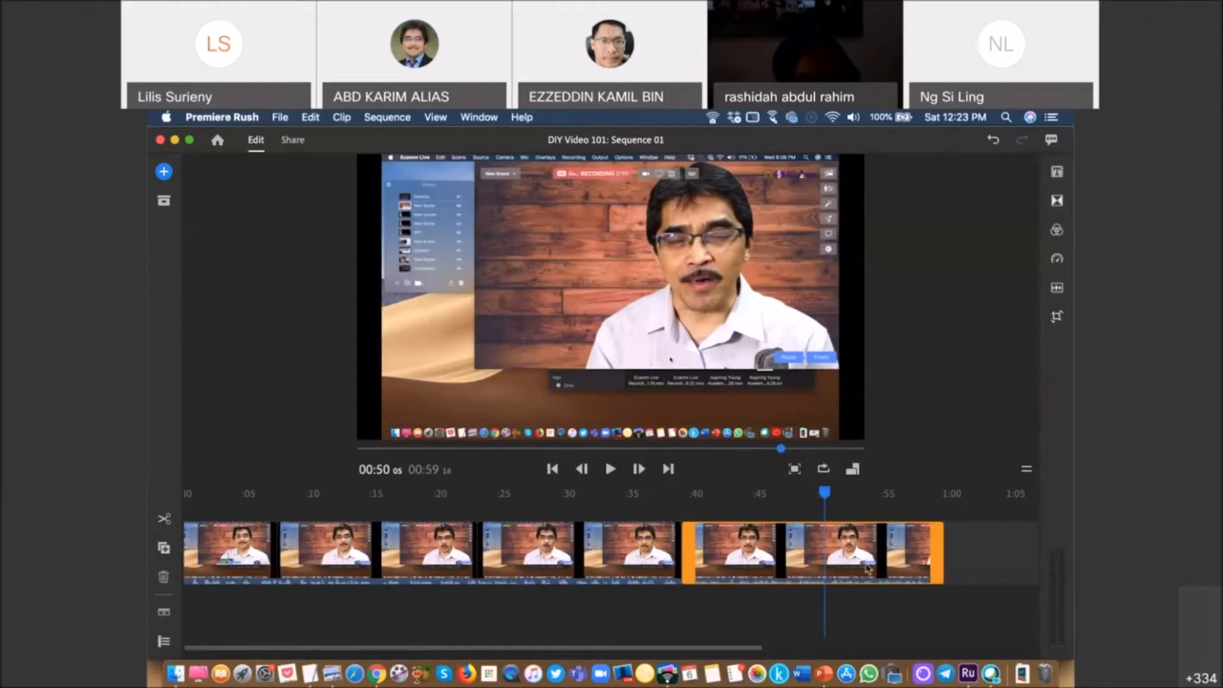
- Review the second, third and fourth segments on the timeline, and scrub the playhead back to the start
{"action": "left_click_drag", "start_coordinate": [828, 499], "coordinate": [205, 497]}
{"action": "left_click", "coordinate": [331, 553]}
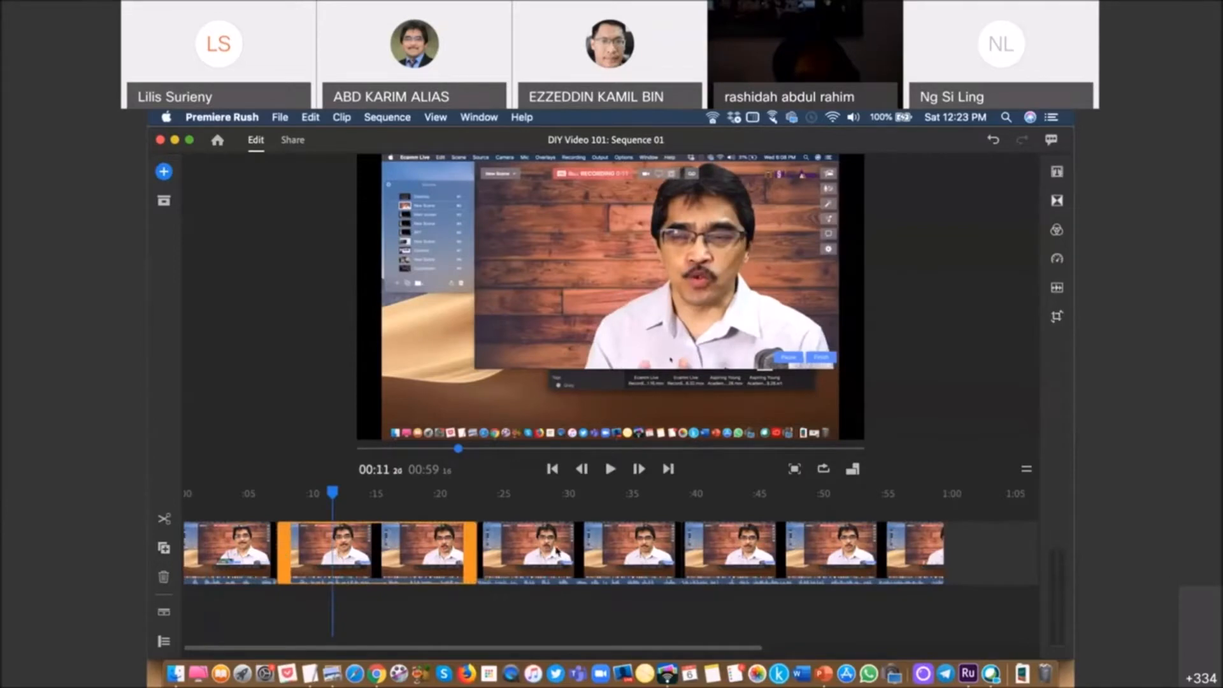
{"action": "left_click", "coordinate": [426, 575]}
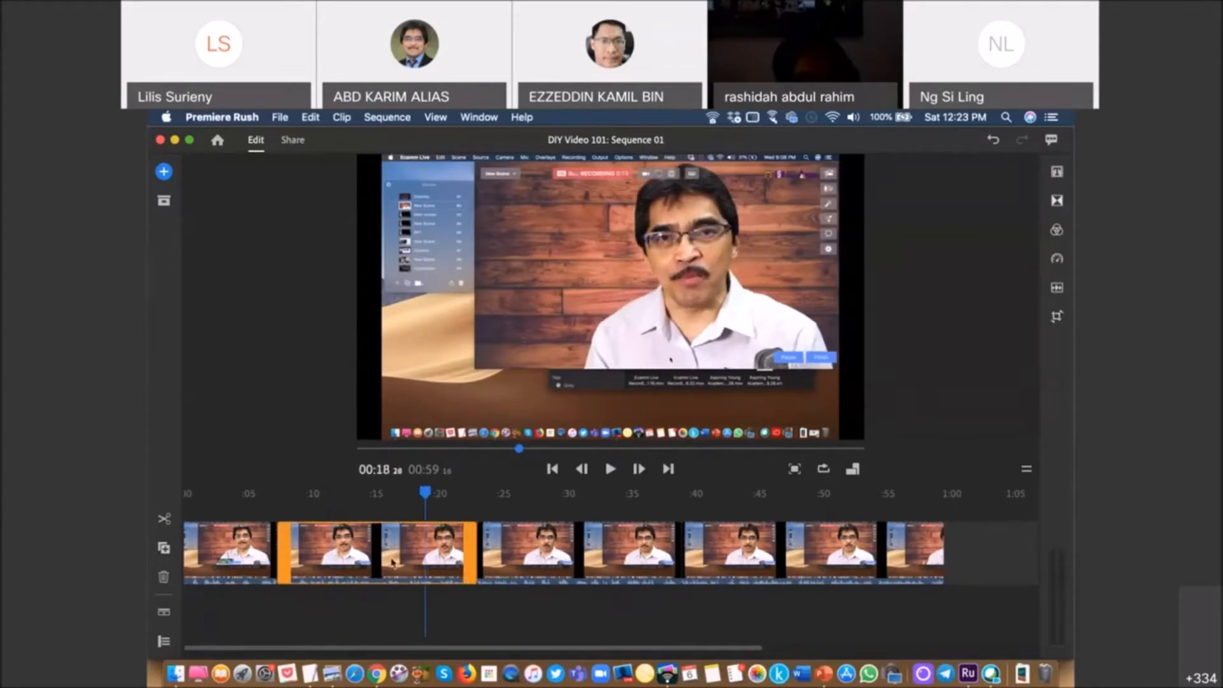
{"action": "left_click", "coordinate": [364, 558]}
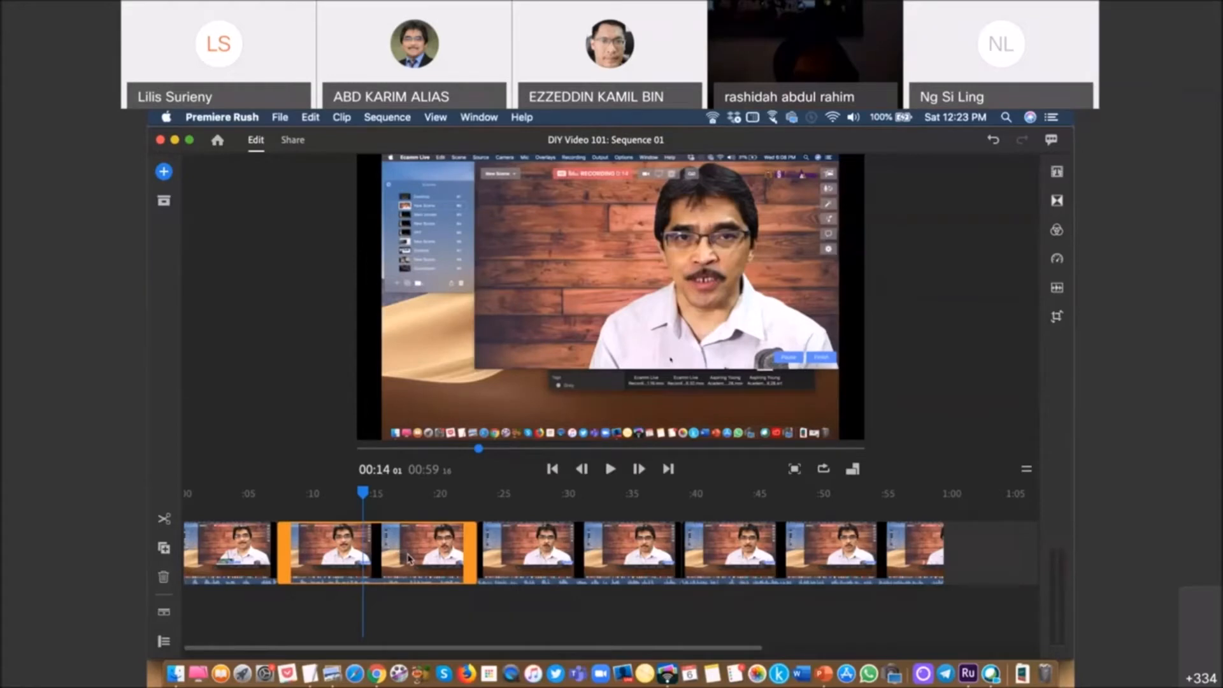
{"action": "left_click", "coordinate": [541, 546]}
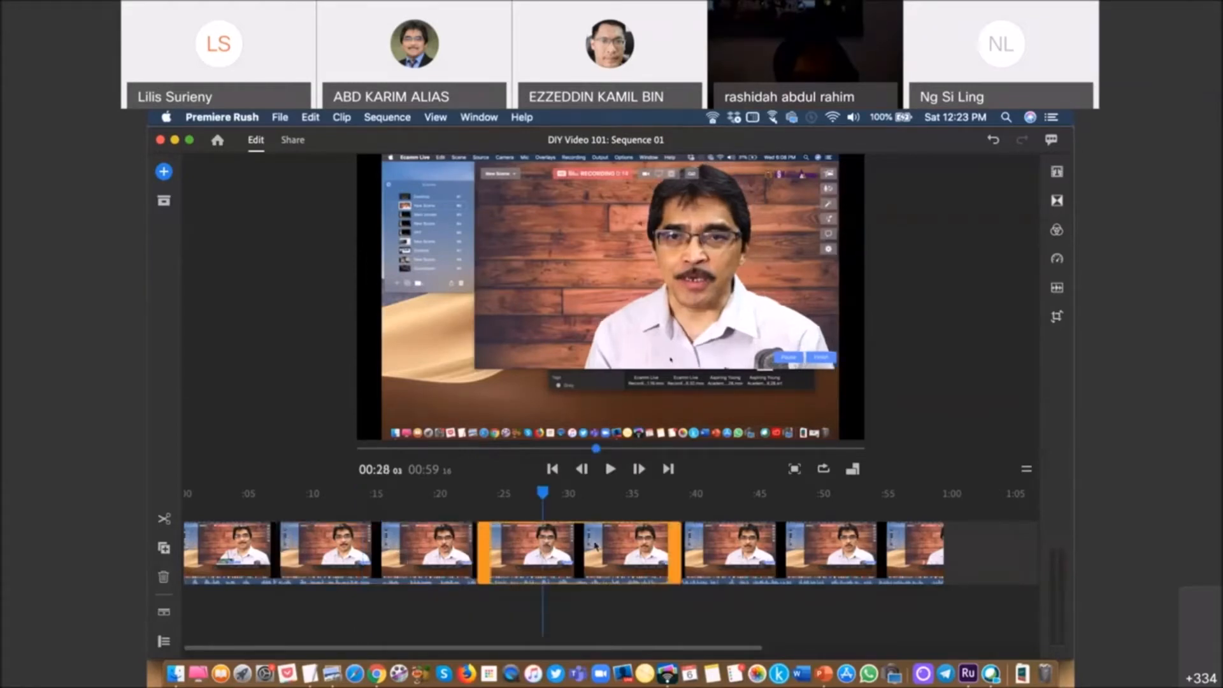
{"action": "left_click", "coordinate": [769, 552]}
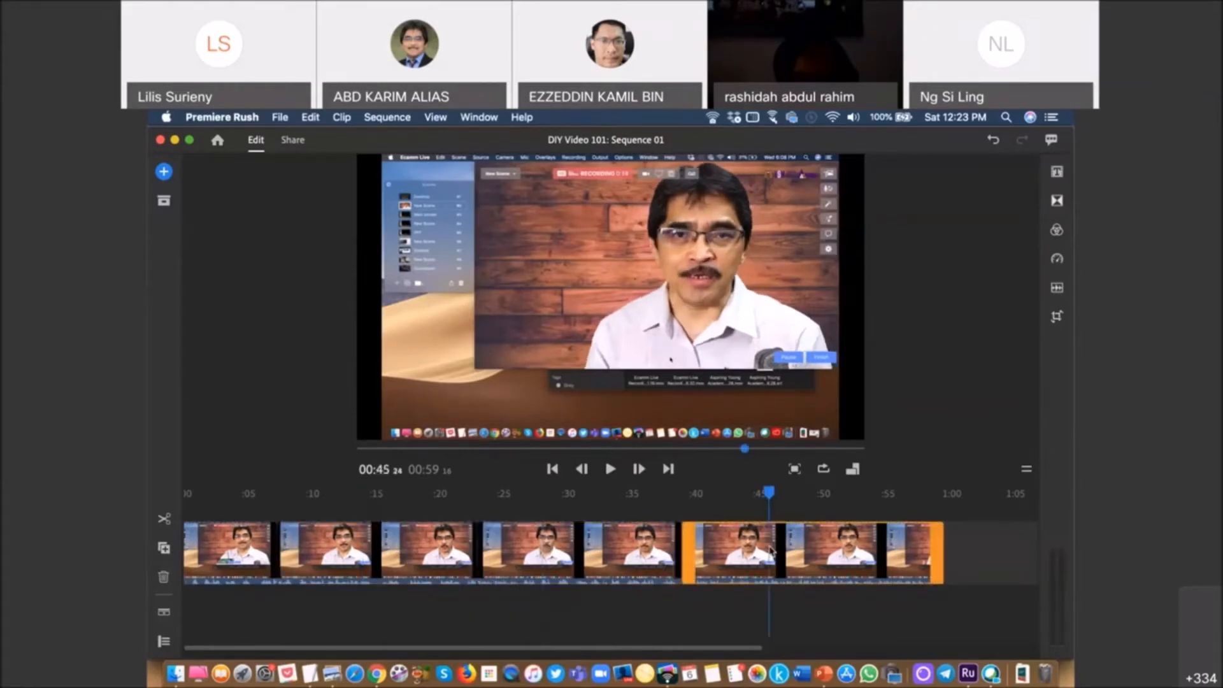
{"action": "left_click_drag", "start_coordinate": [769, 503], "coordinate": [492, 497]}
{"action": "left_click_drag", "start_coordinate": [589, 534], "coordinate": [264, 593]}
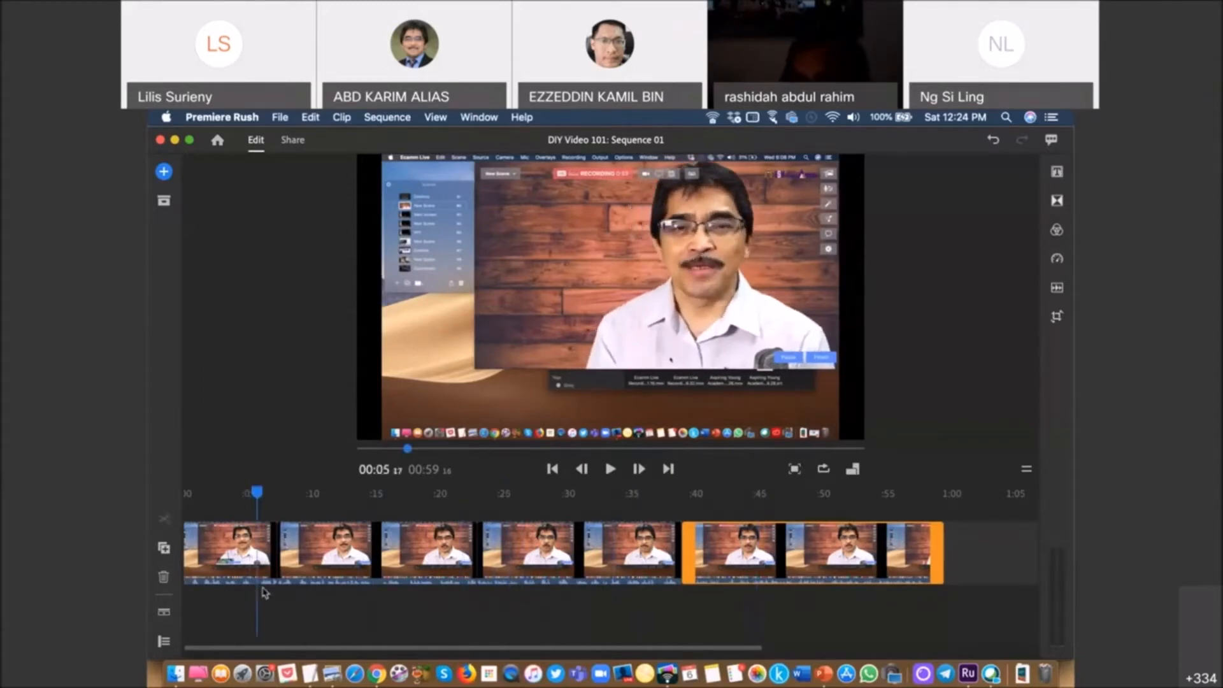
{"action": "left_click_drag", "start_coordinate": [256, 493], "coordinate": [178, 502]}
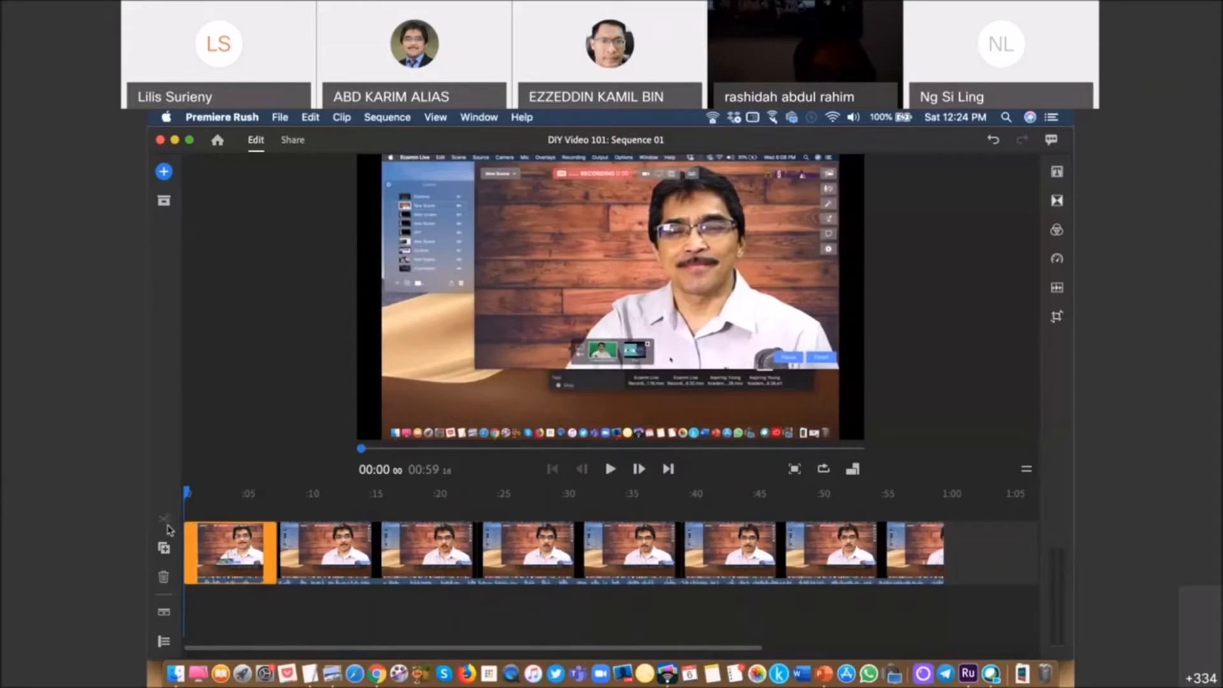
- Duplicate the first segment, compare it with its copy, and delete the first of the two
{"action": "left_click", "coordinate": [237, 556]}
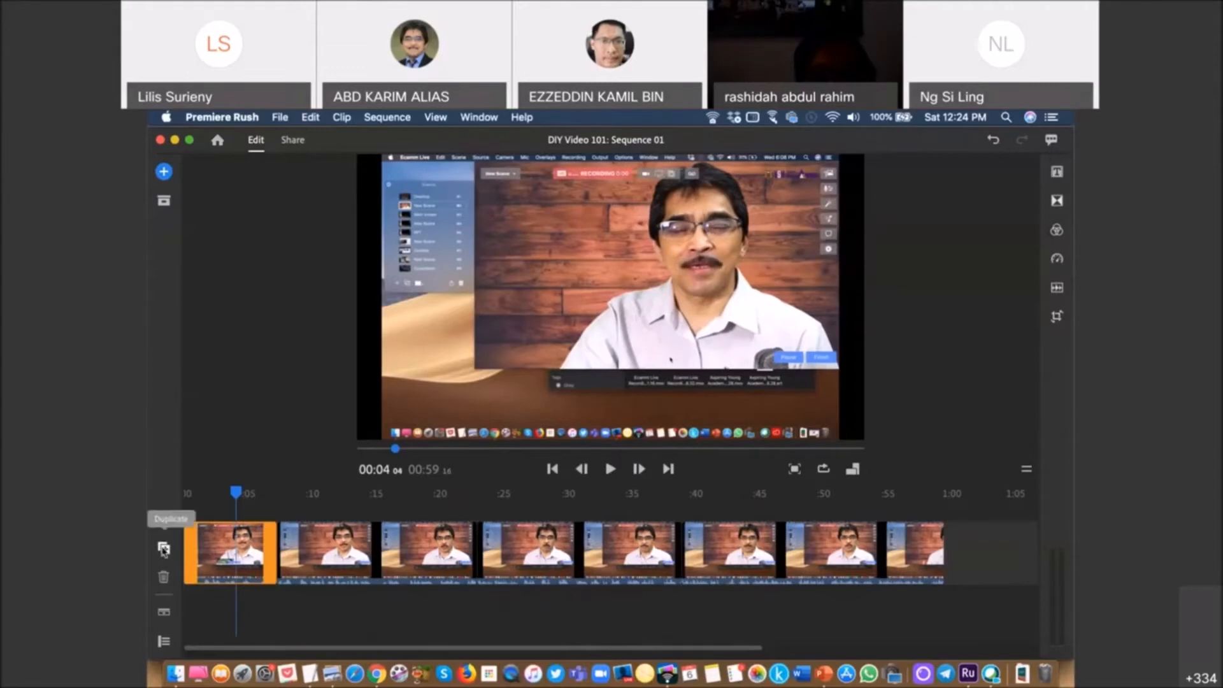
{"action": "left_click", "coordinate": [164, 549]}
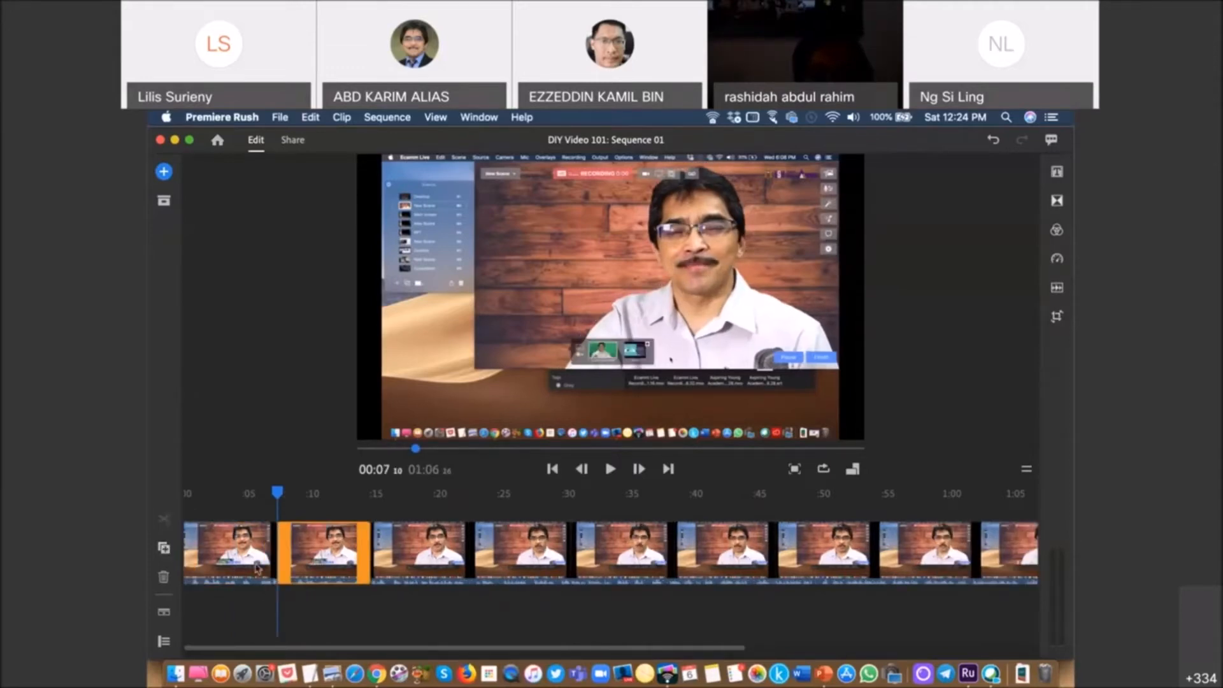
{"action": "left_click", "coordinate": [232, 564]}
{"action": "left_click", "coordinate": [311, 567]}
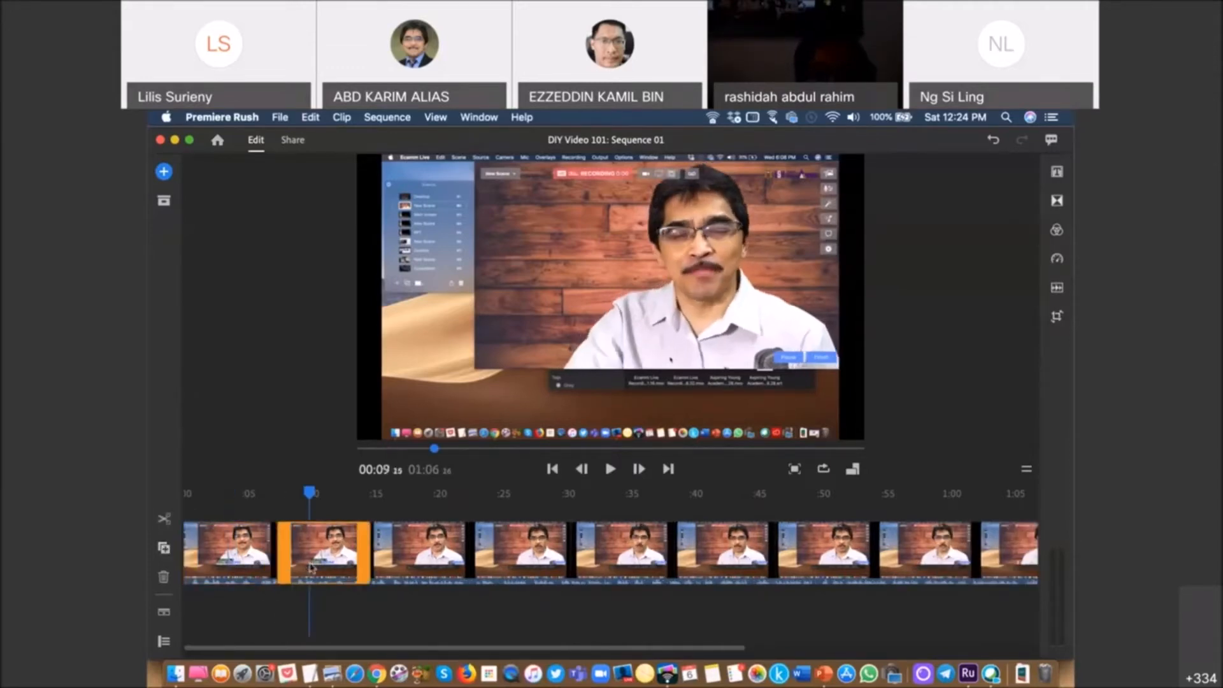
{"action": "left_click", "coordinate": [249, 563]}
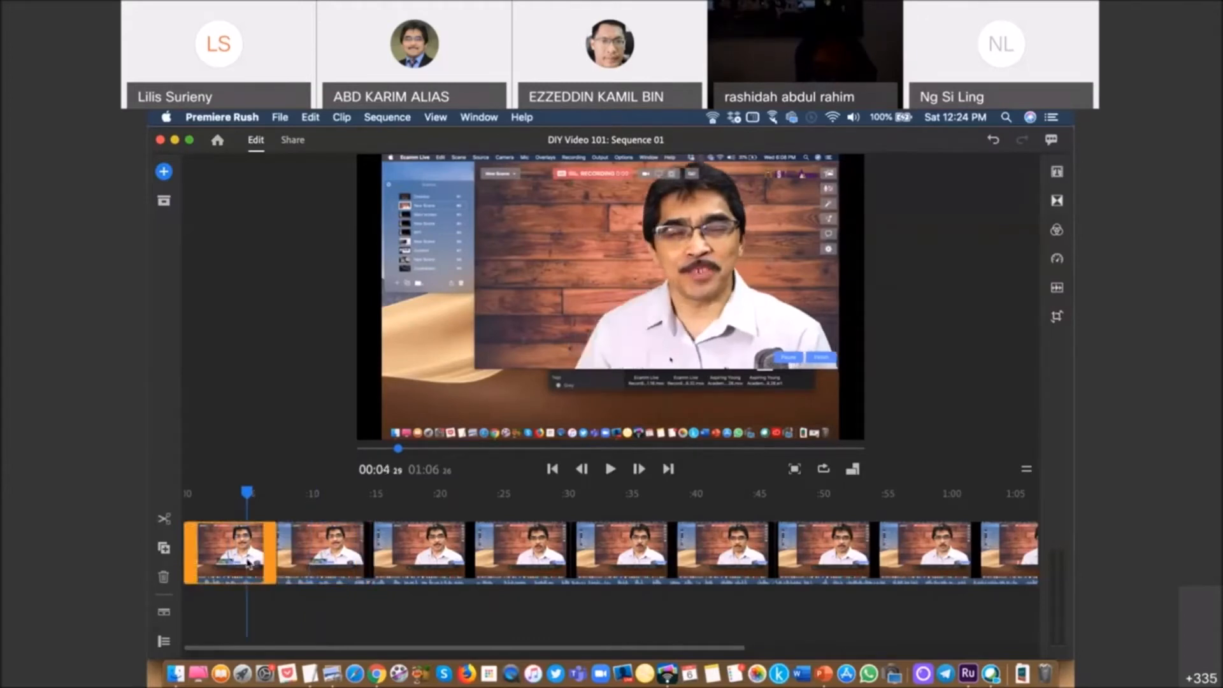
{"action": "key", "text": "Delete"}
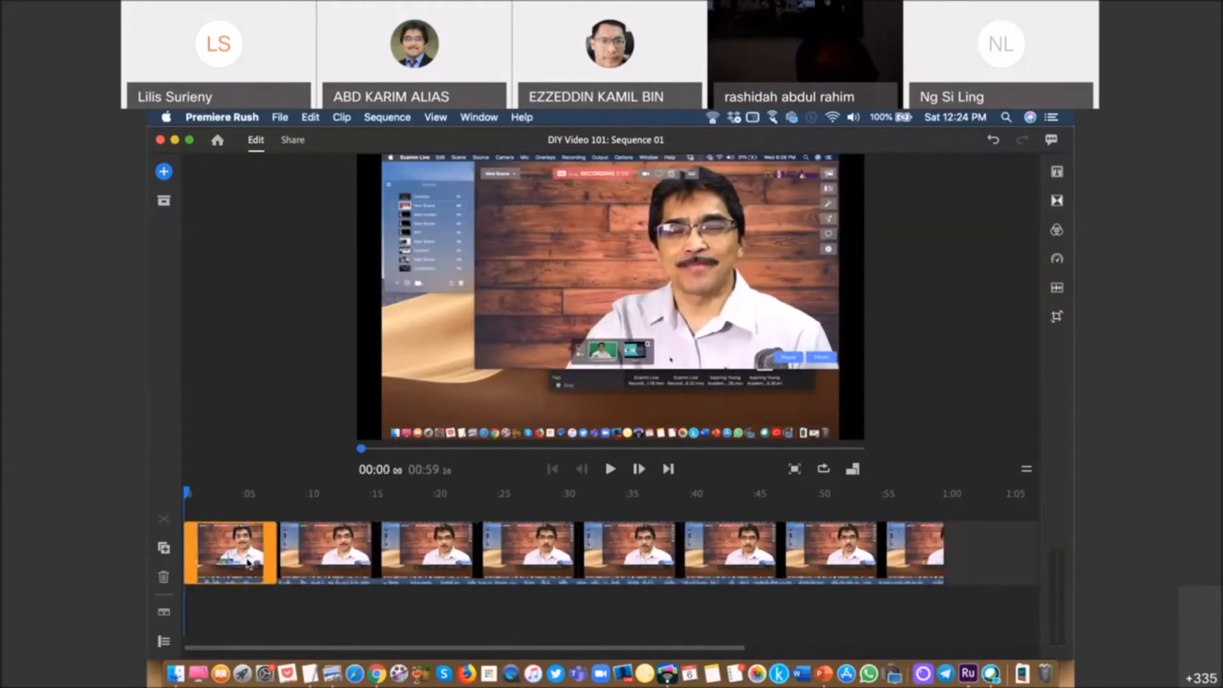
- Toggle the expanded audio view of the timeline clips and leave the audio waveforms expanded
{"action": "left_click", "coordinate": [164, 614]}
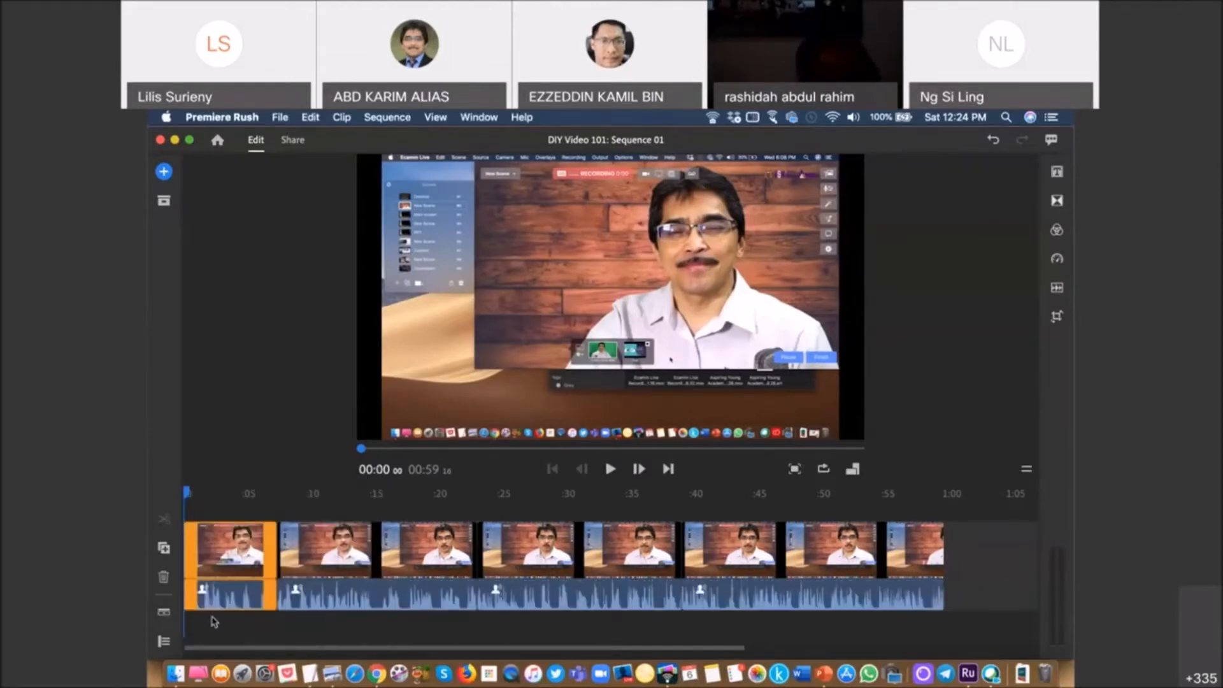
{"action": "left_click", "coordinate": [164, 614]}
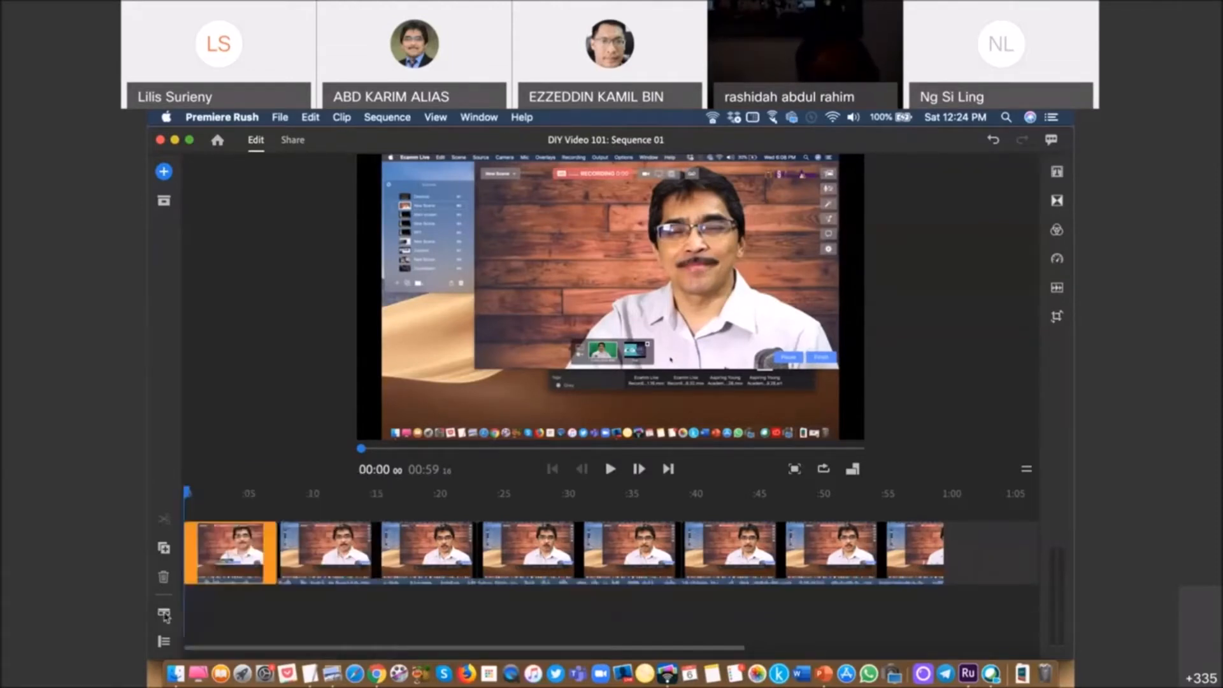
{"action": "left_click", "coordinate": [165, 614]}
{"action": "left_click", "coordinate": [165, 614]}
{"action": "left_click", "coordinate": [164, 614]}
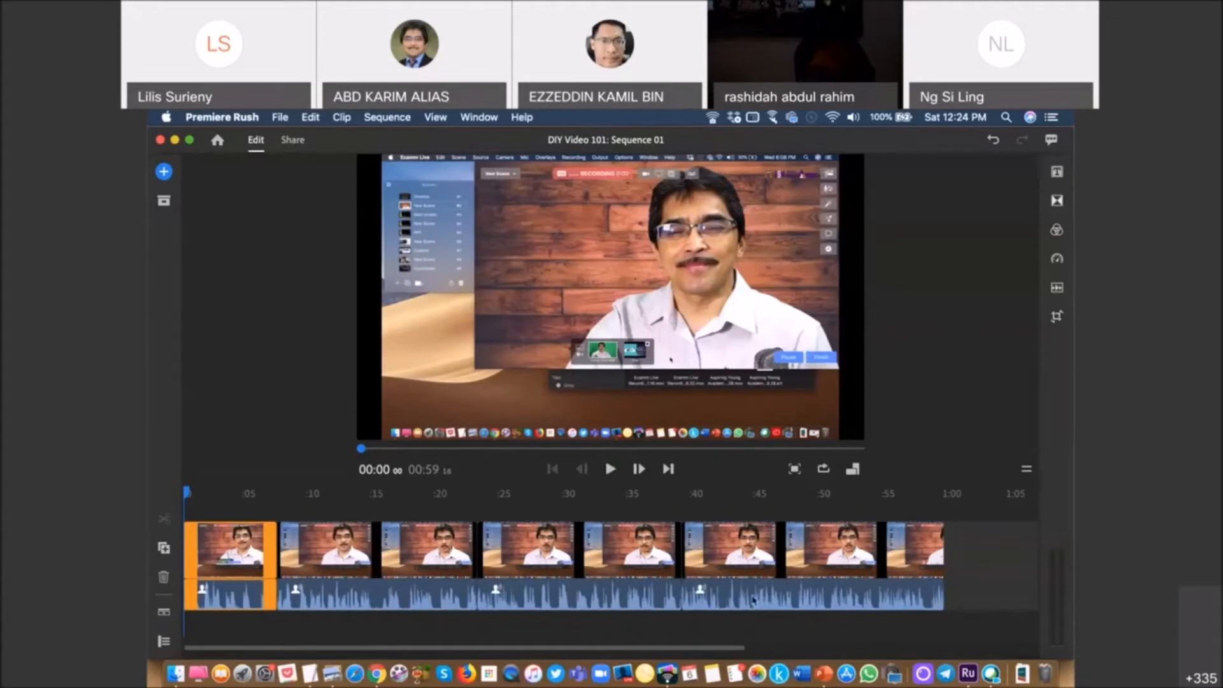
- Examine the audio of the third and fourth segments and return the playhead to the start
{"action": "left_click", "coordinate": [623, 598]}
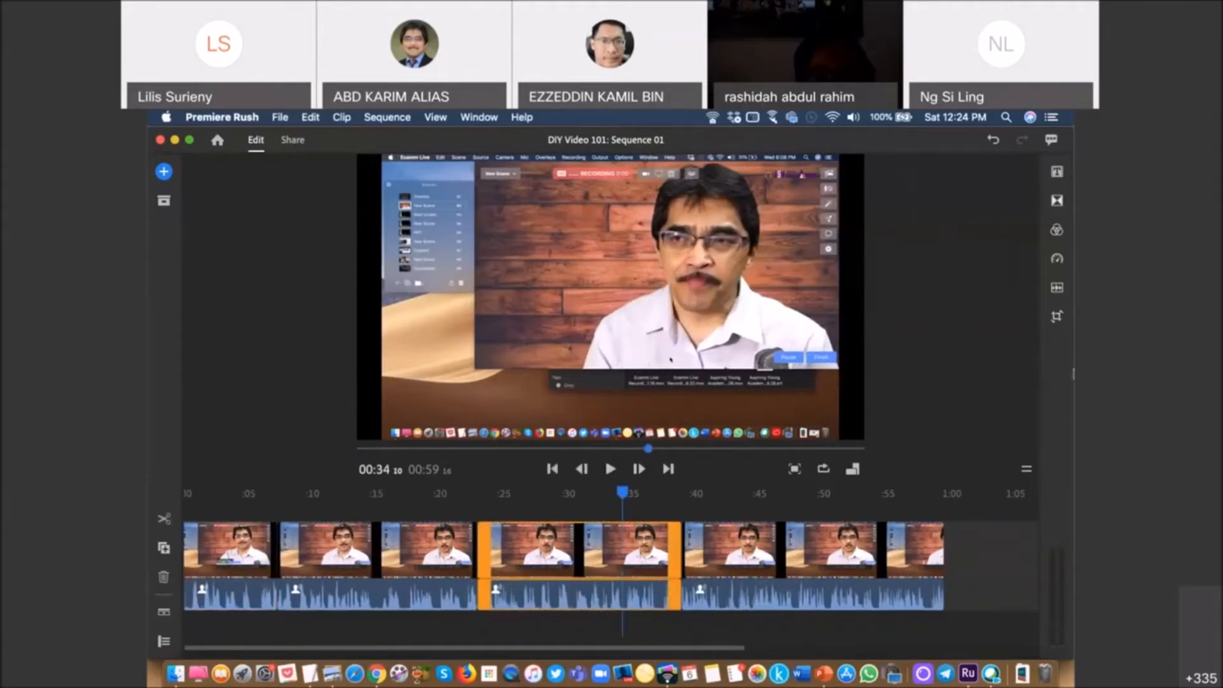
{"action": "left_click", "coordinate": [749, 602]}
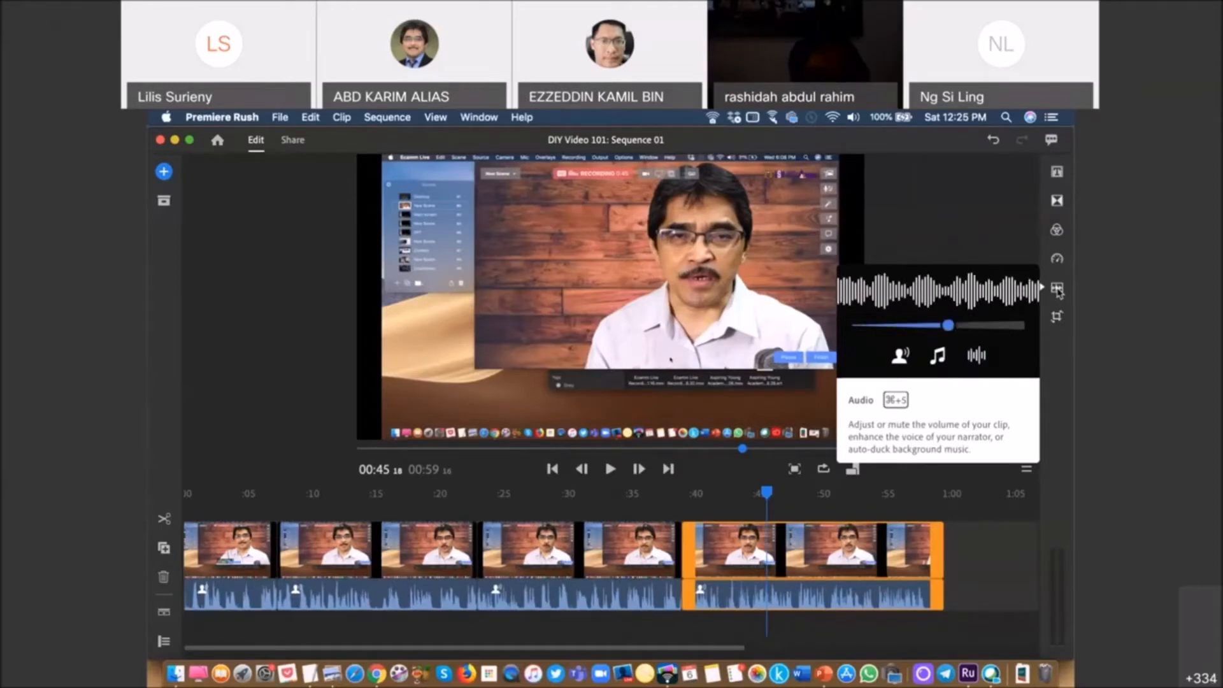
{"action": "left_click", "coordinate": [567, 596]}
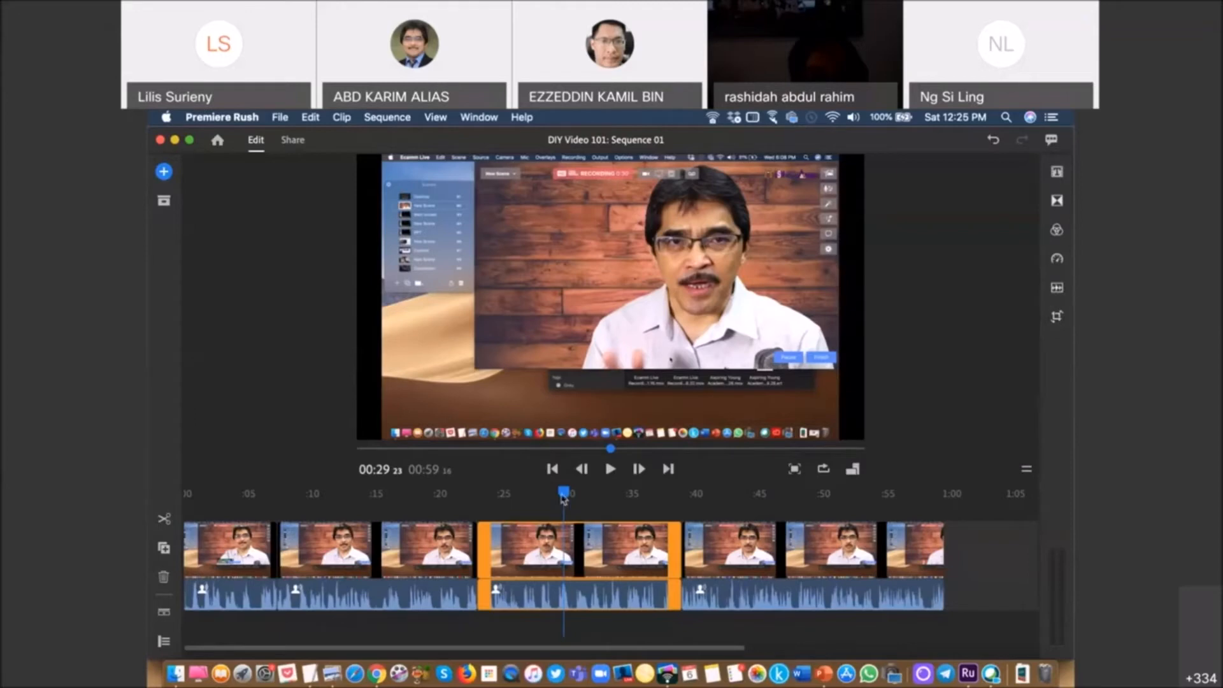
{"action": "left_click_drag", "start_coordinate": [563, 492], "coordinate": [186, 492]}
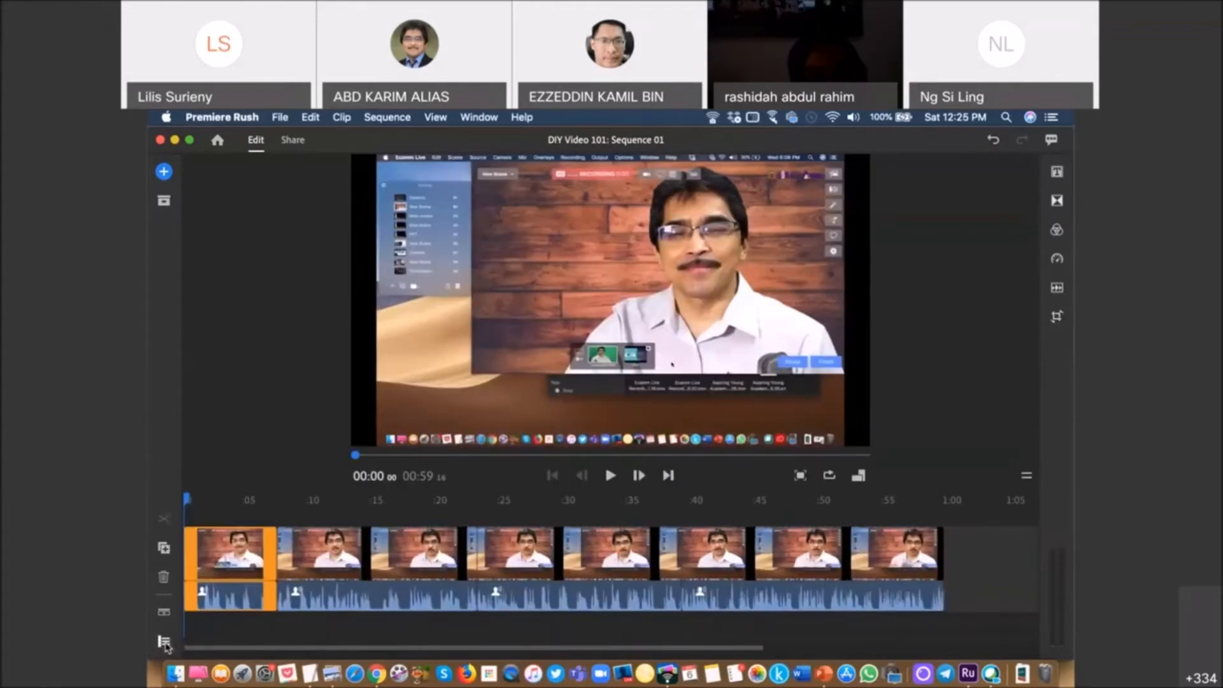
- Show the track controls and toggle the visibility of the main video track off and on
{"action": "left_click", "coordinate": [165, 642]}
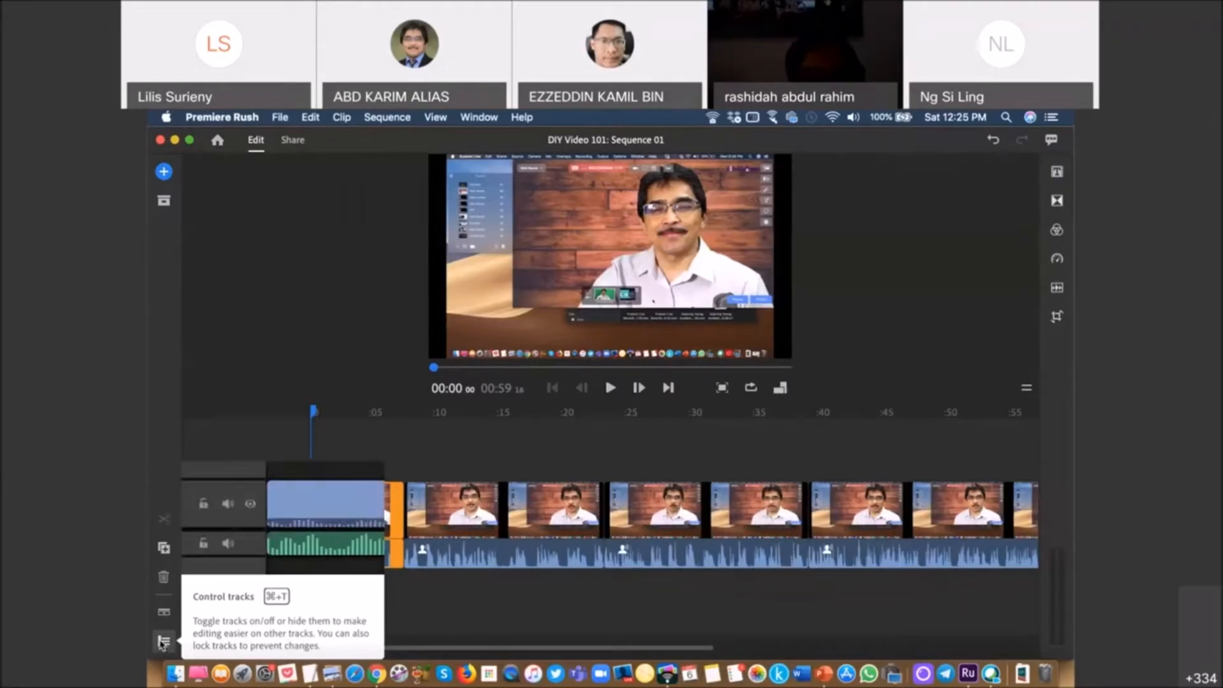
{"action": "left_click", "coordinate": [162, 642]}
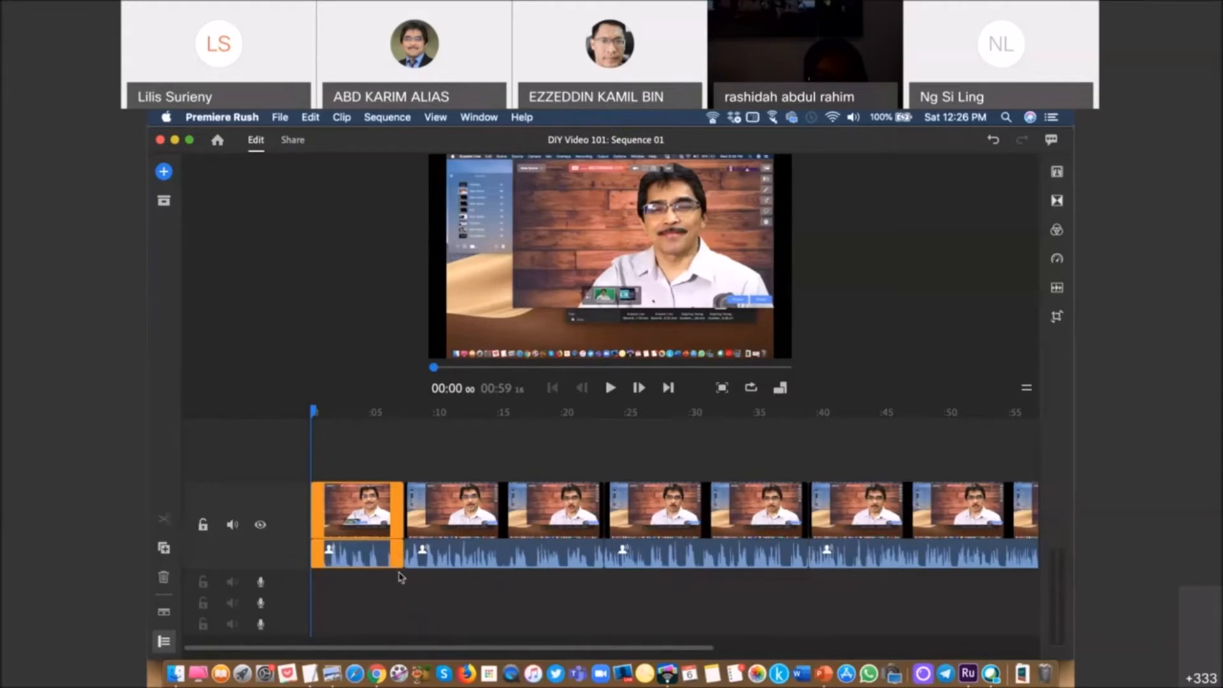
{"action": "left_click", "coordinate": [261, 525]}
{"action": "left_click", "coordinate": [260, 525]}
- Lock and unlock the main video track twice, and hide the track controls
{"action": "left_click", "coordinate": [202, 525]}
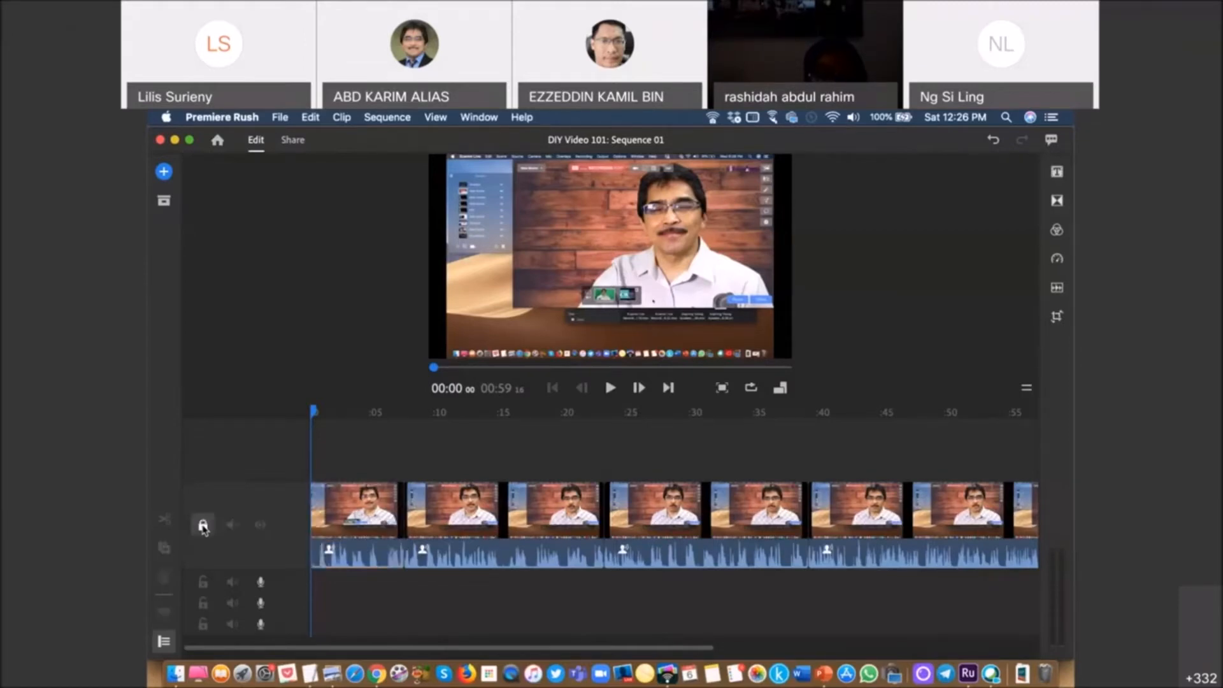
{"action": "left_click", "coordinate": [202, 526]}
{"action": "left_click", "coordinate": [203, 525]}
{"action": "left_click", "coordinate": [203, 524]}
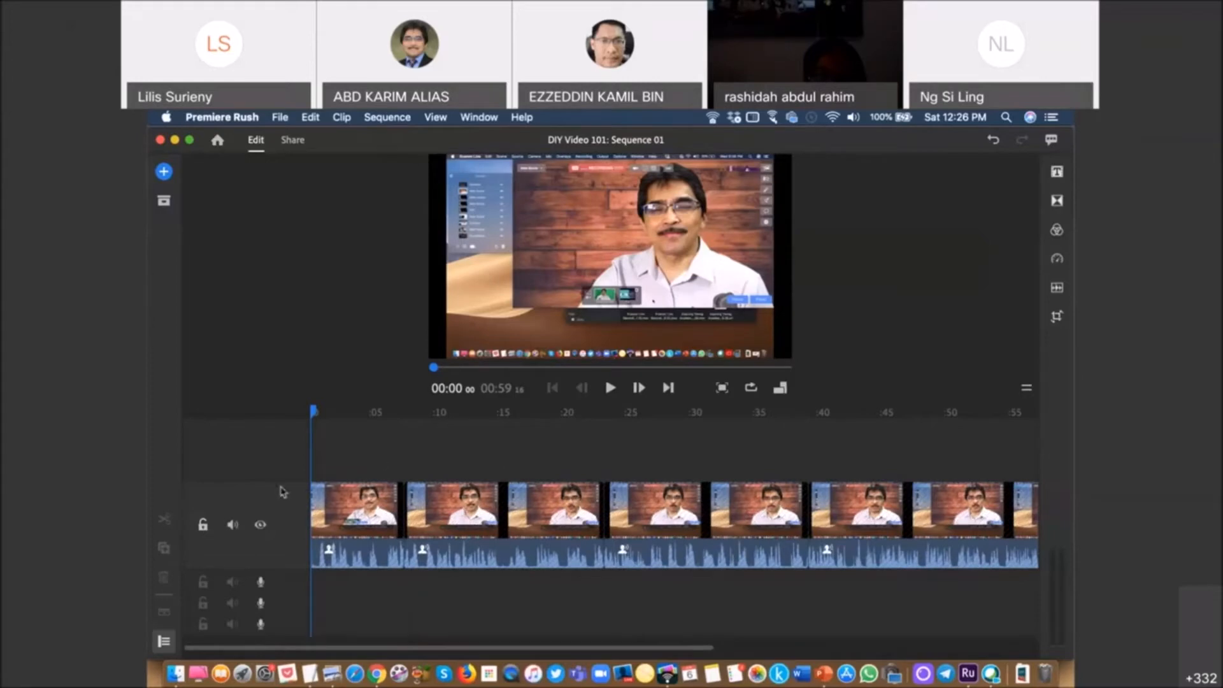
{"action": "left_click", "coordinate": [164, 643]}
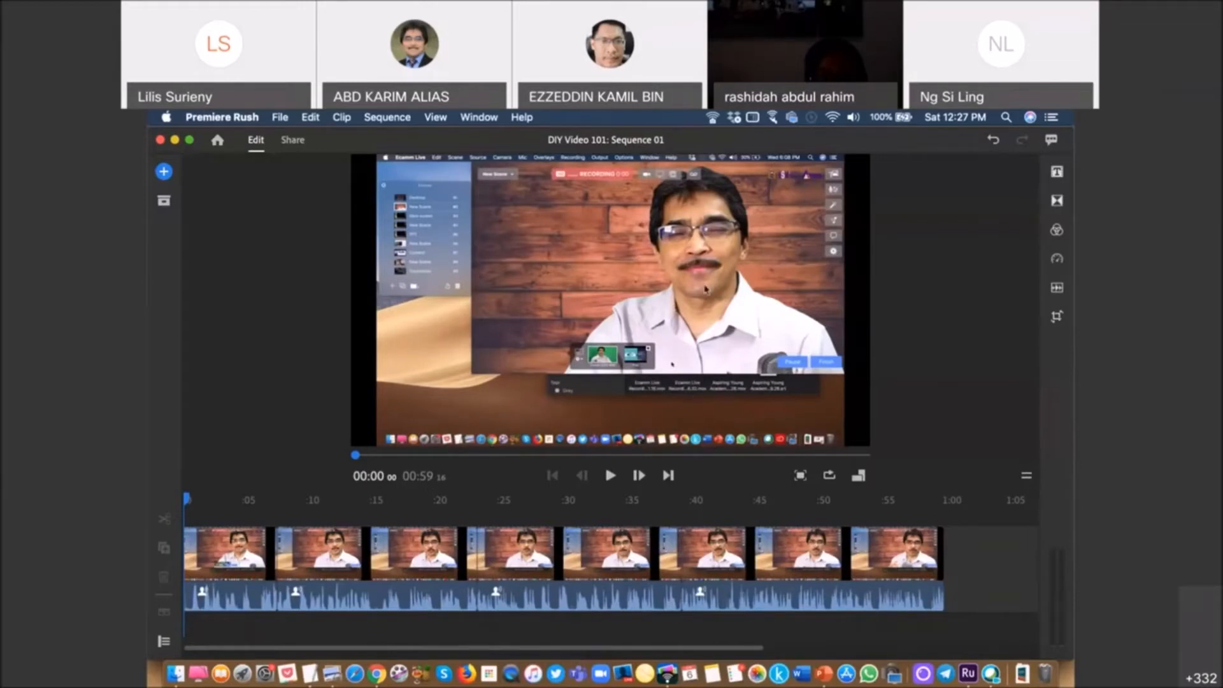
- View the preview in full-screen mode and return to the timeline view
{"action": "left_click", "coordinate": [800, 475]}
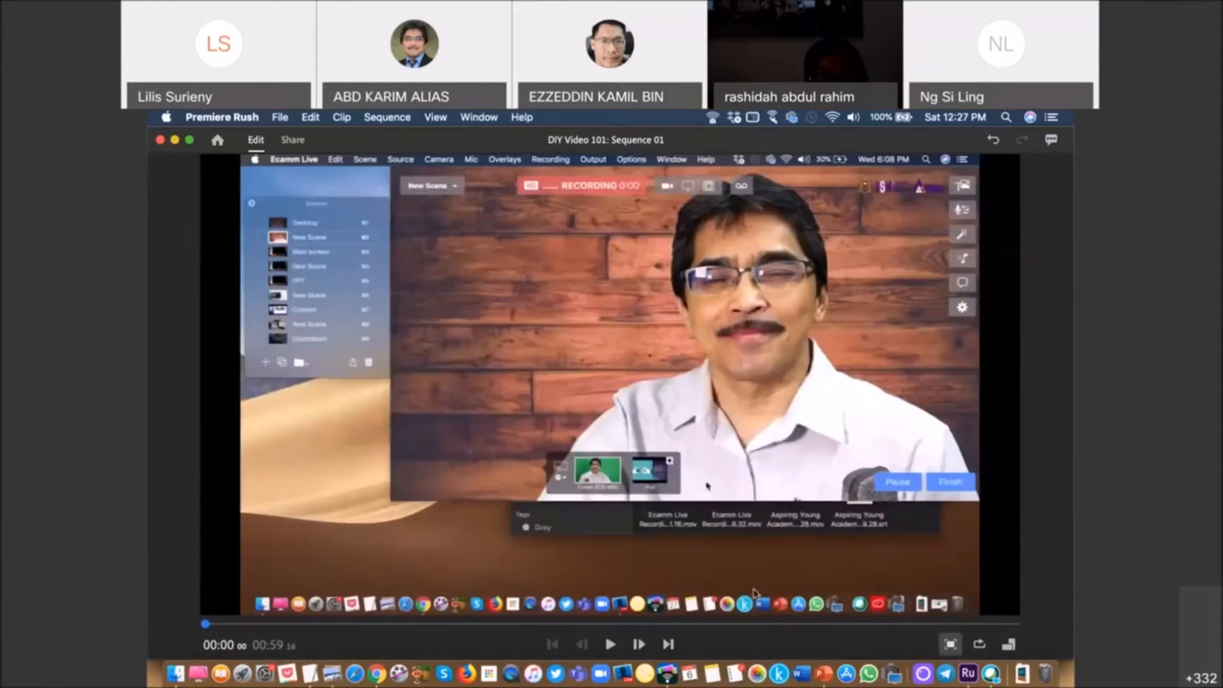
{"action": "left_click", "coordinate": [952, 645]}
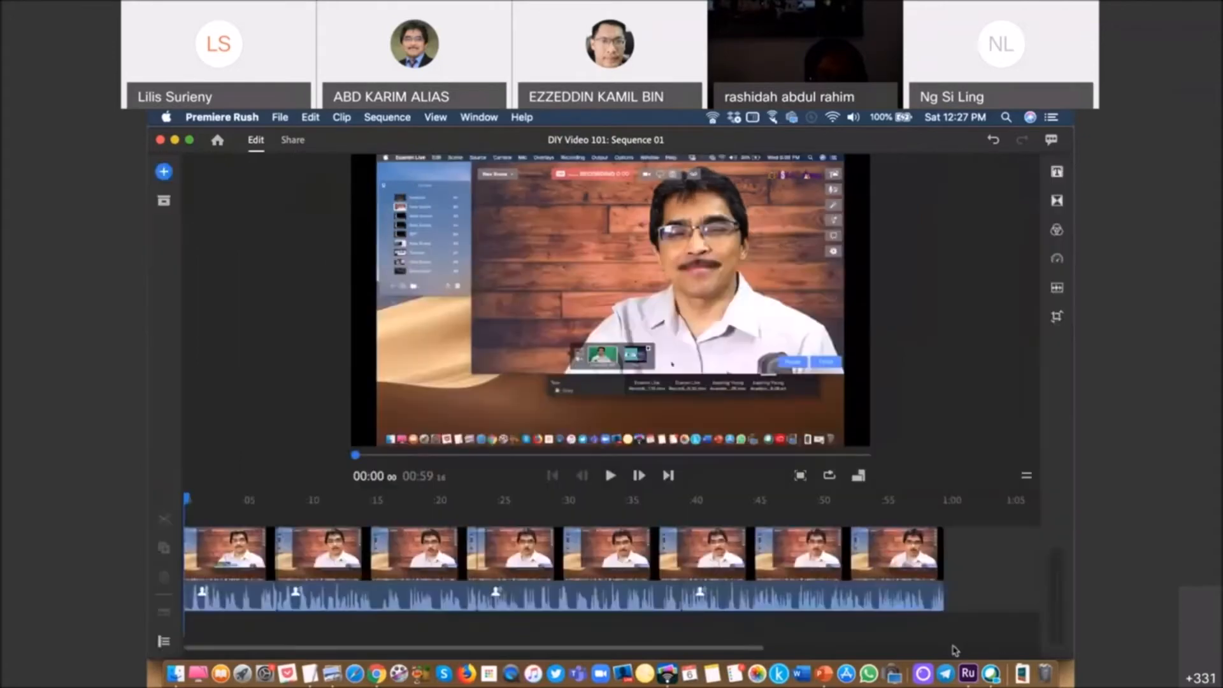
- Show the aspect ratio options, keep the sequence at 16:9, and play the first few seconds
{"action": "left_click", "coordinate": [859, 477]}
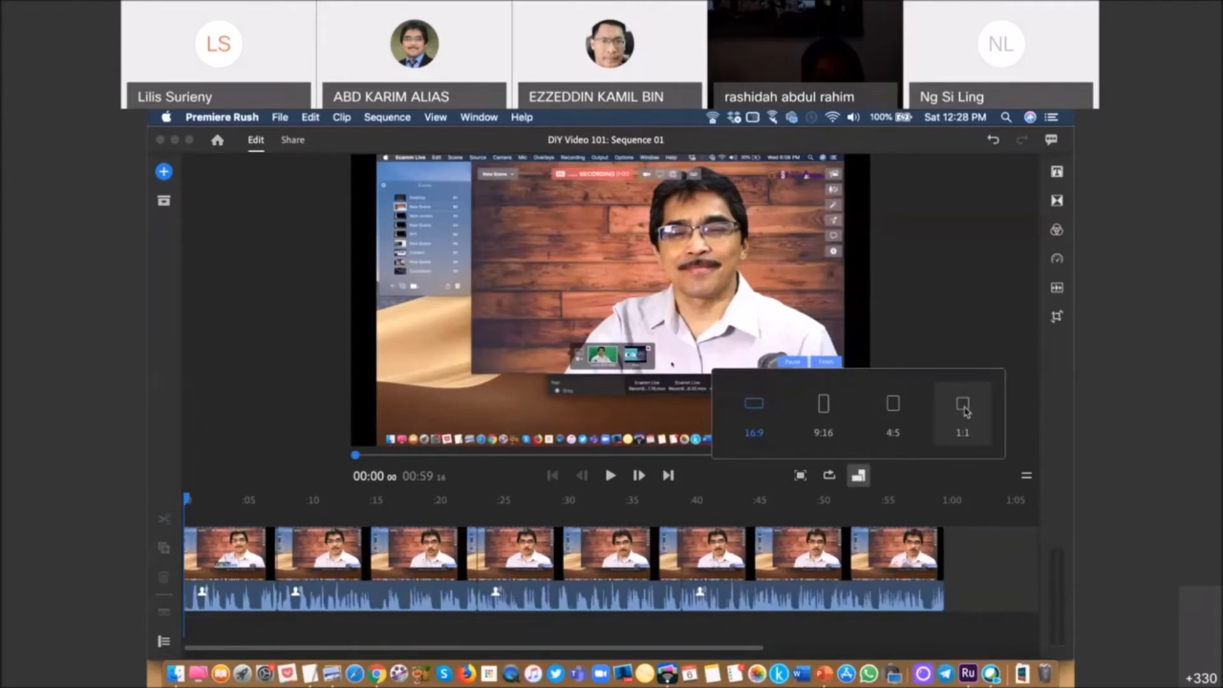
{"action": "left_click", "coordinate": [754, 414]}
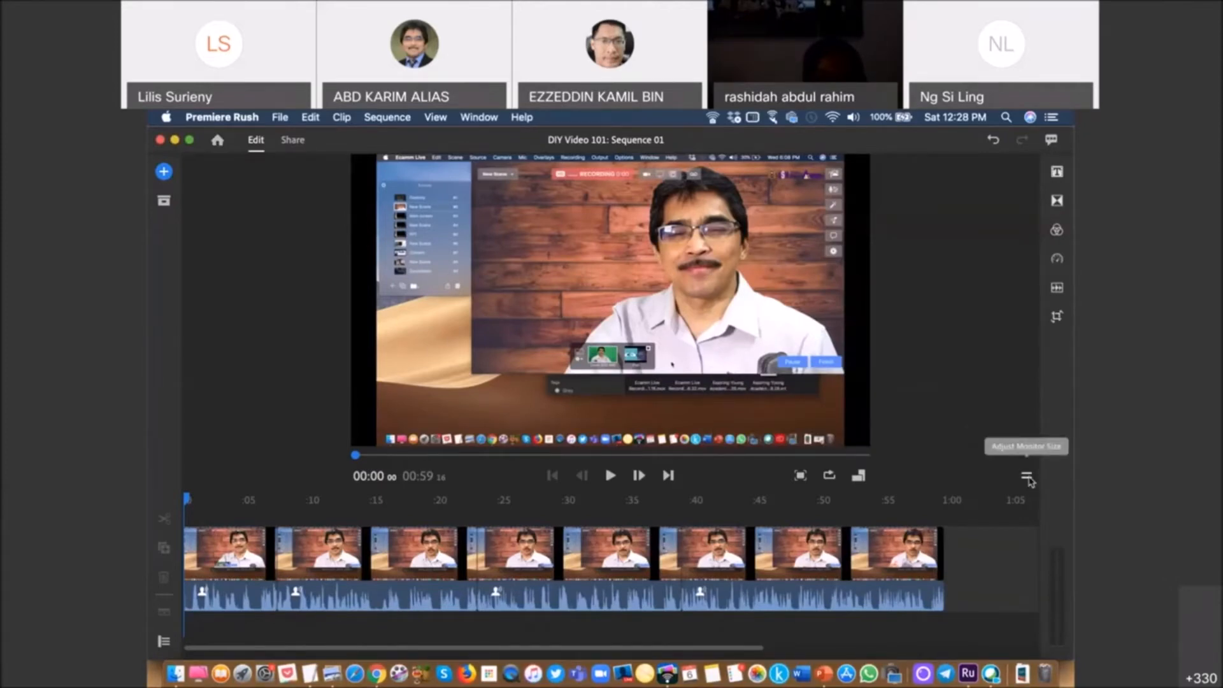
{"action": "key", "text": "space"}
{"action": "key", "text": "space"}
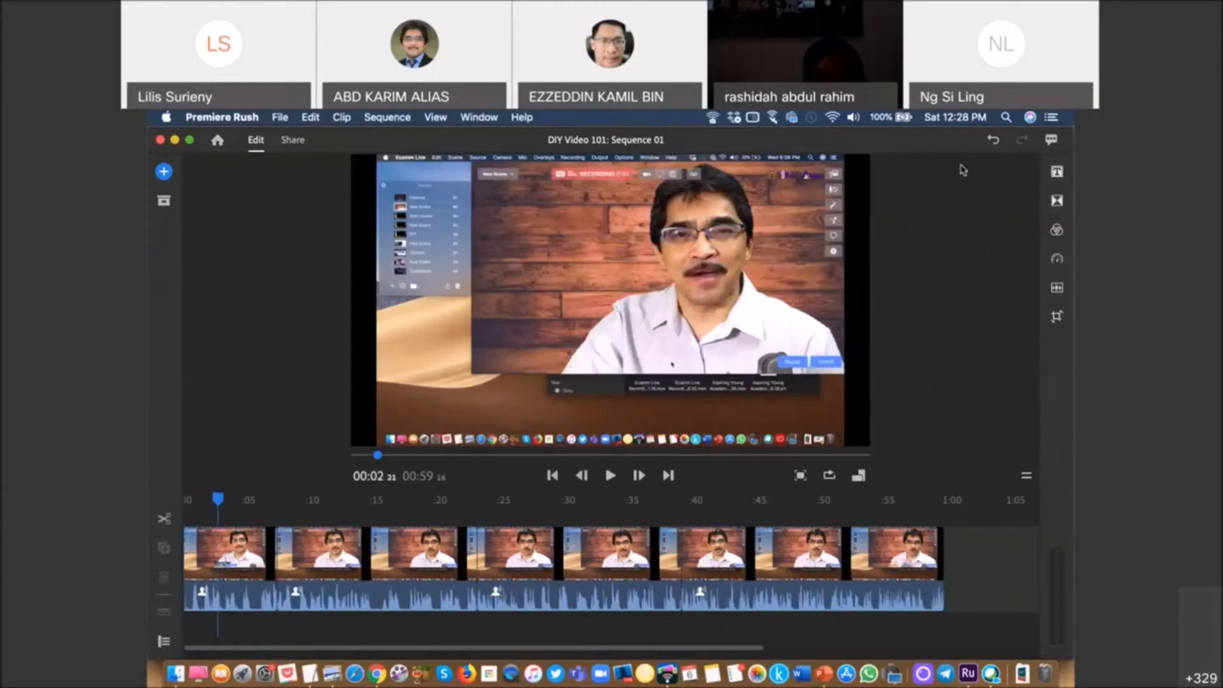
- Review the editing tools for titles, transitions, speed, audio and transform with the first segment selected
{"action": "left_click", "coordinate": [1056, 172]}
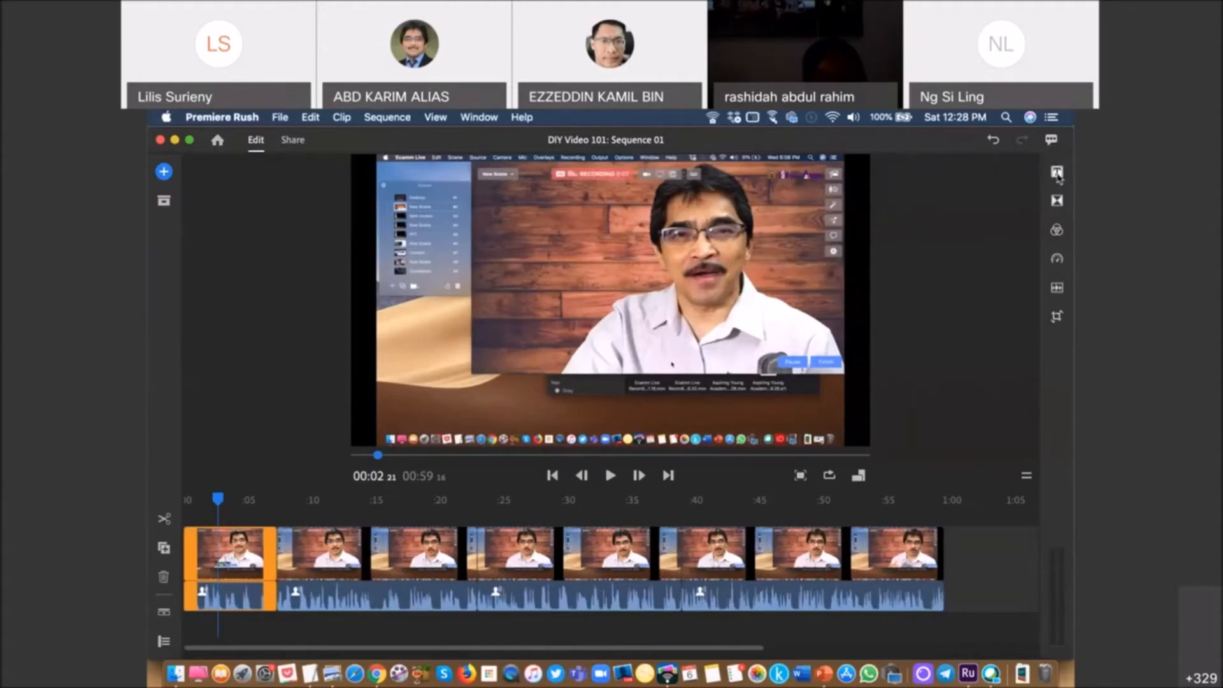
{"action": "left_click", "coordinate": [1057, 173]}
{"action": "left_click", "coordinate": [1057, 202]}
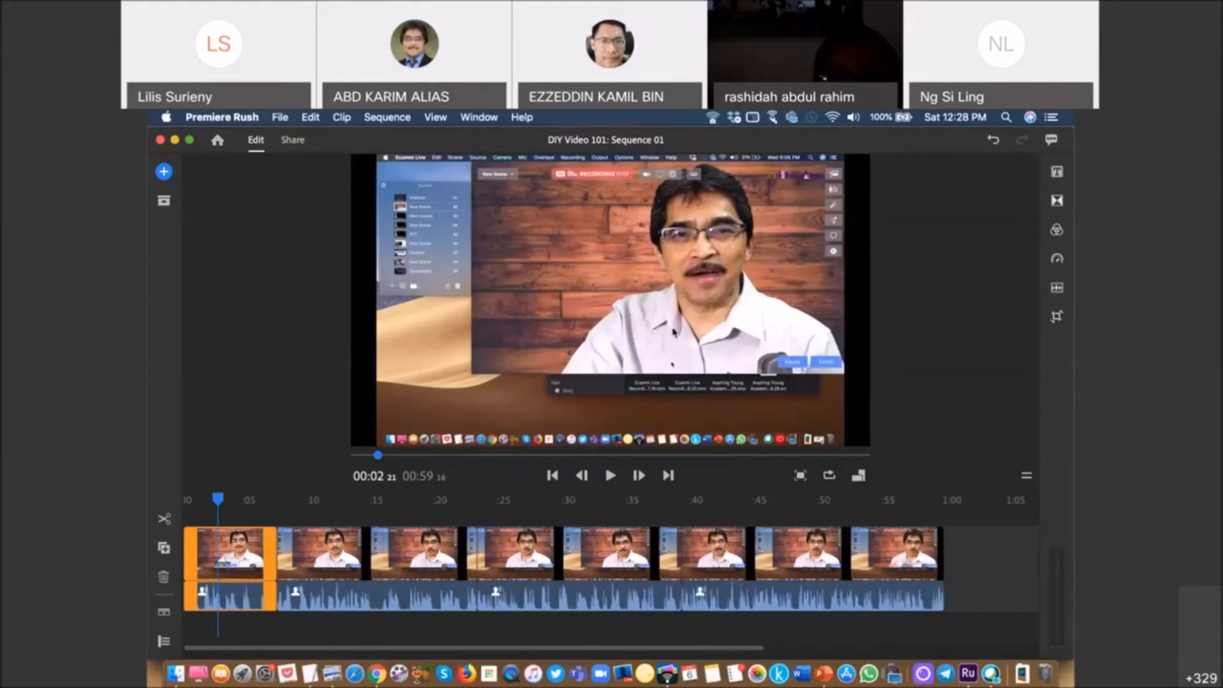
{"action": "mouse_move", "coordinate": [1059, 267]}
{"action": "mouse_move", "coordinate": [1055, 289]}
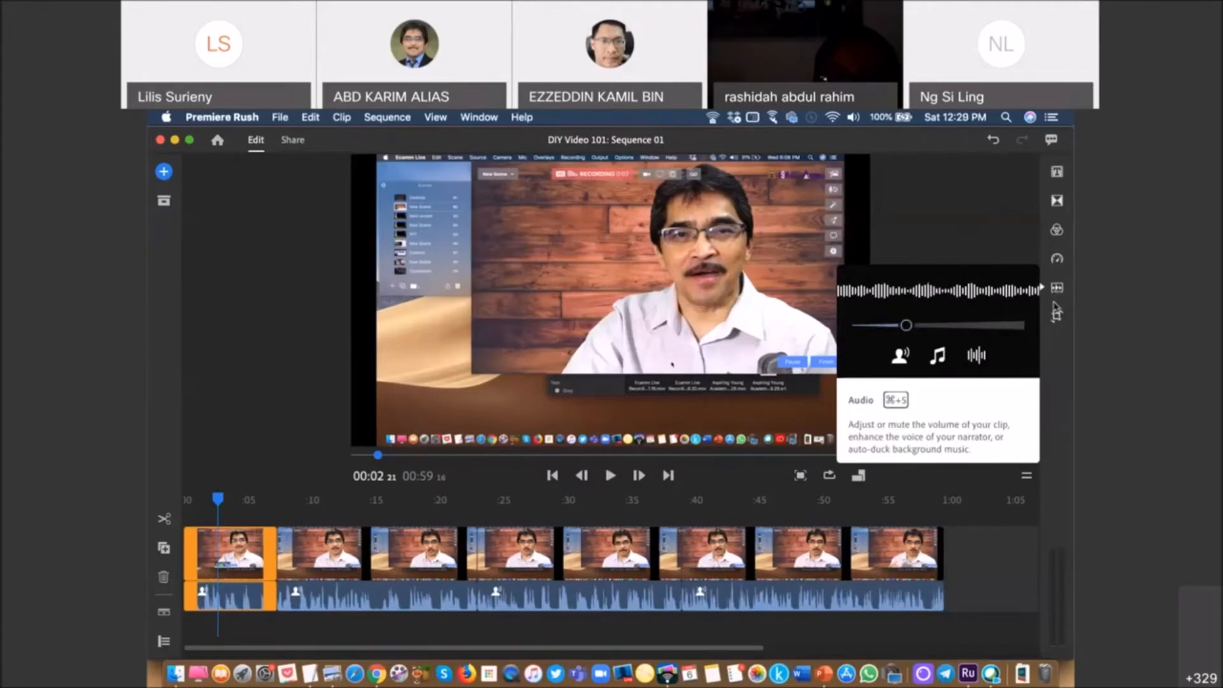
{"action": "mouse_move", "coordinate": [1057, 319]}
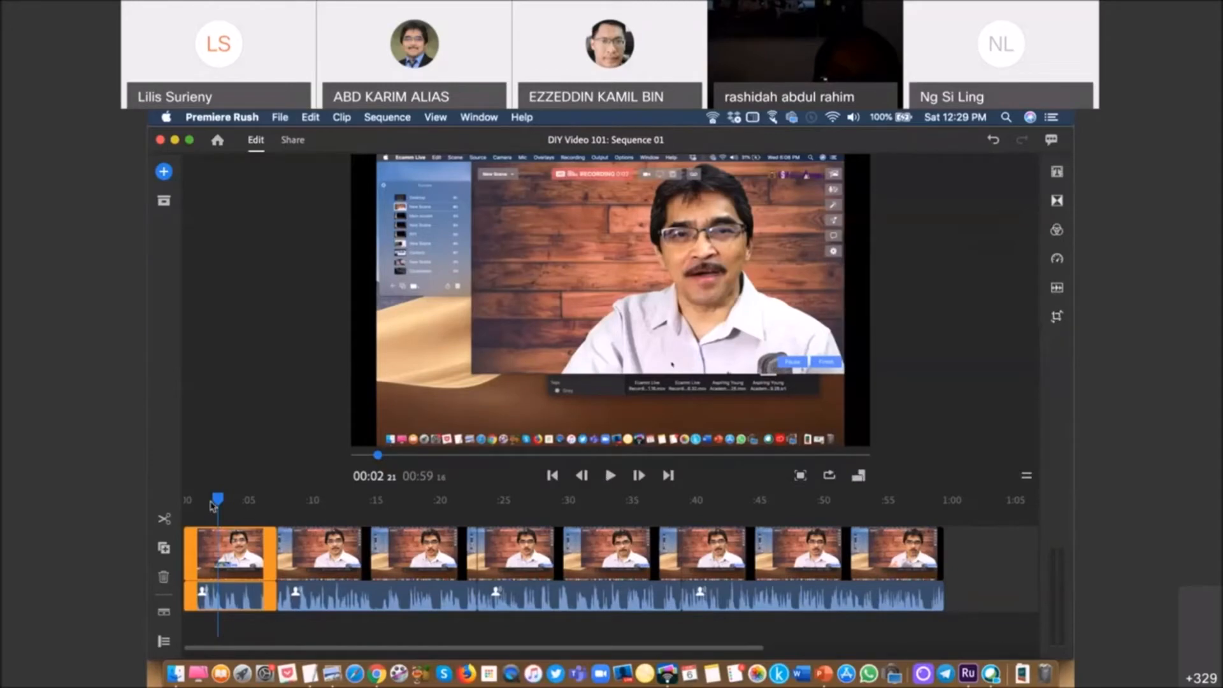
- Move the playhead to 00:04:16 in the first segment and step it back seven frames
{"action": "left_click_drag", "start_coordinate": [222, 504], "coordinate": [247, 553]}
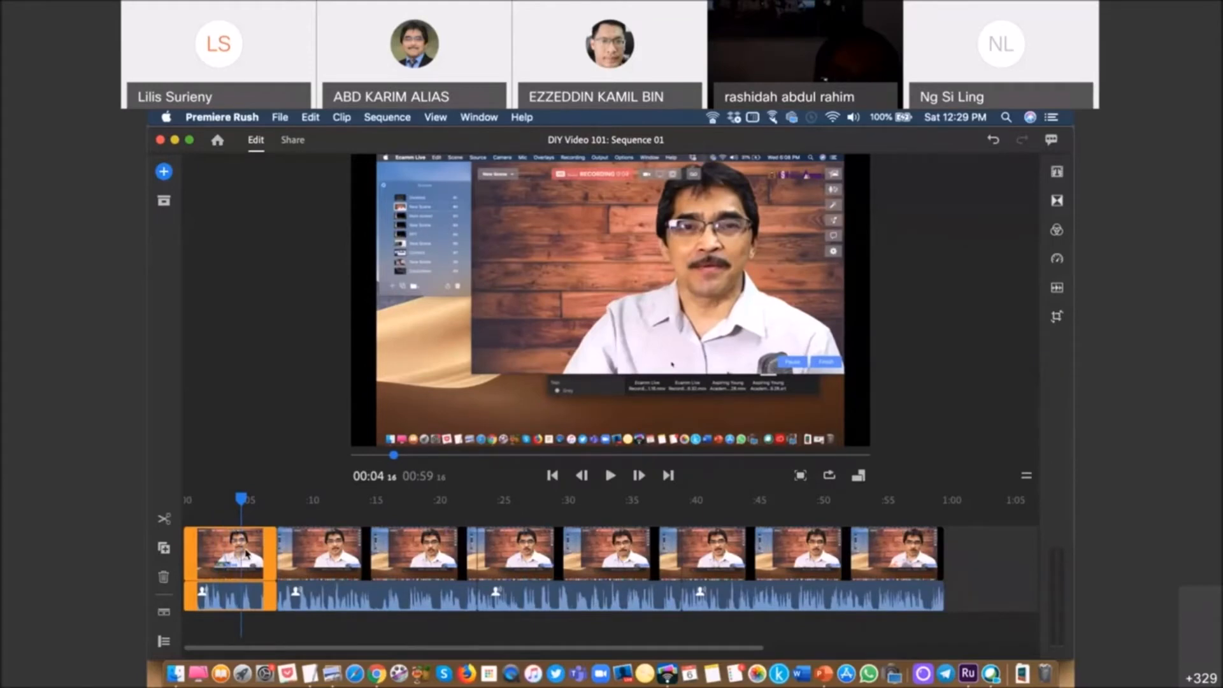
{"action": "key", "text": "Left"}
{"action": "key", "text": "Left"}
{"action": "key", "text": "Left"}
{"action": "key", "text": "Left"}
{"action": "key", "text": "Left"}
{"action": "key", "text": "Left"}
{"action": "key", "text": "Left"}
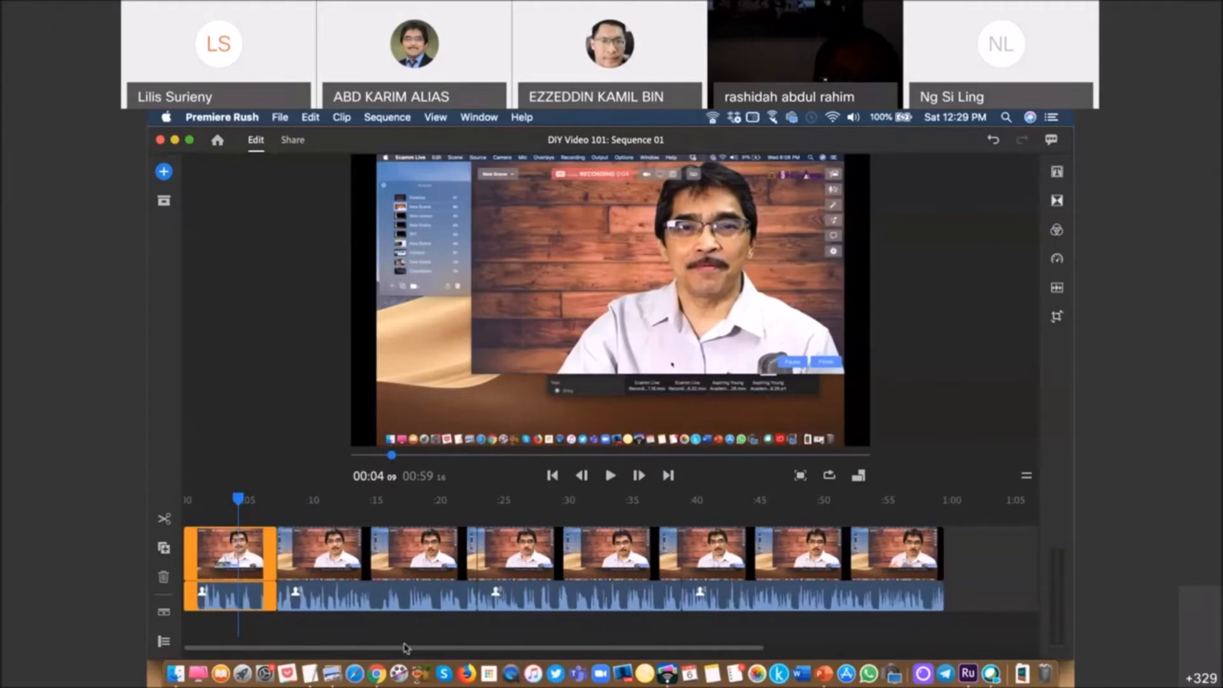
- Switch to Chrome and look through the Resources page of the DIY Instructional Video site down to the A Roll and B Roll section
{"action": "left_click", "coordinate": [377, 674]}
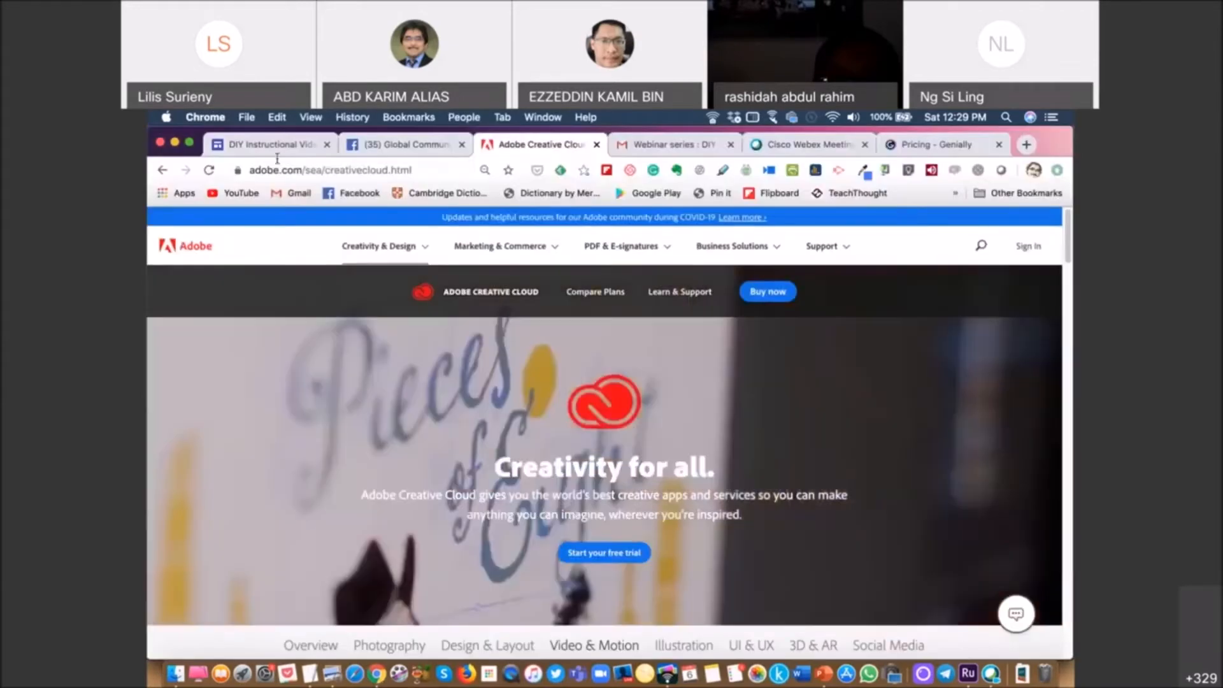
{"action": "left_click", "coordinate": [275, 146]}
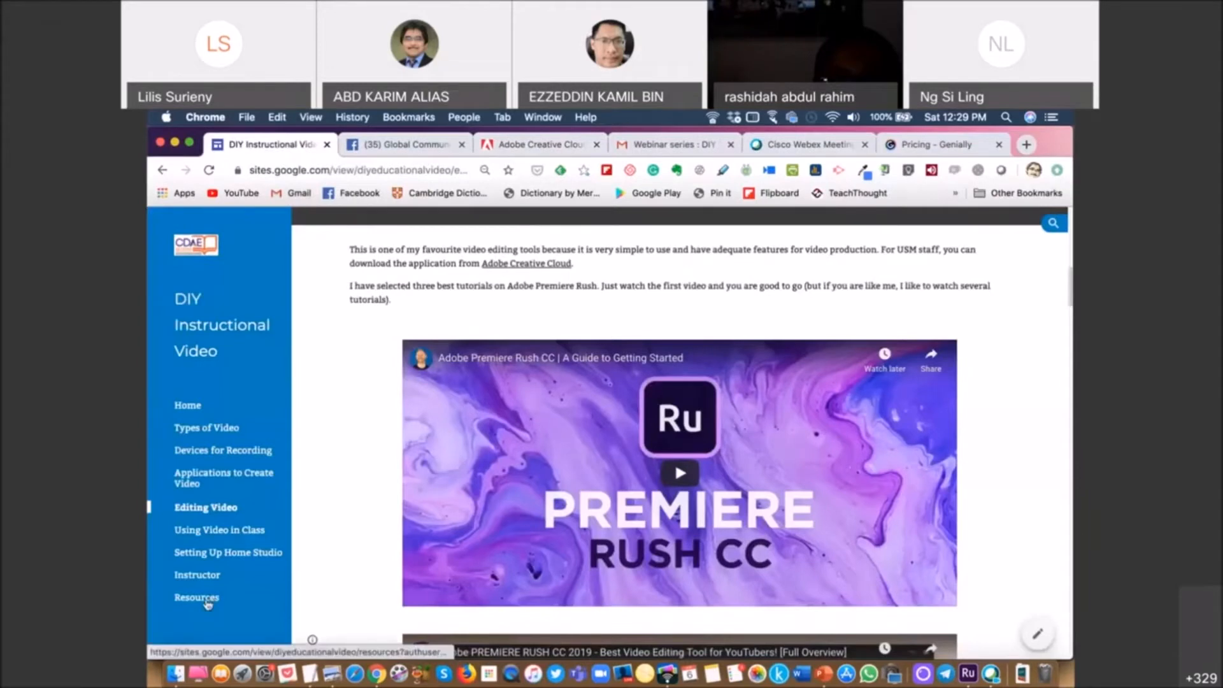
{"action": "scroll", "coordinate": [208, 603], "scroll_direction": "down", "scroll_amount": 1}
{"action": "left_click", "coordinate": [209, 602]}
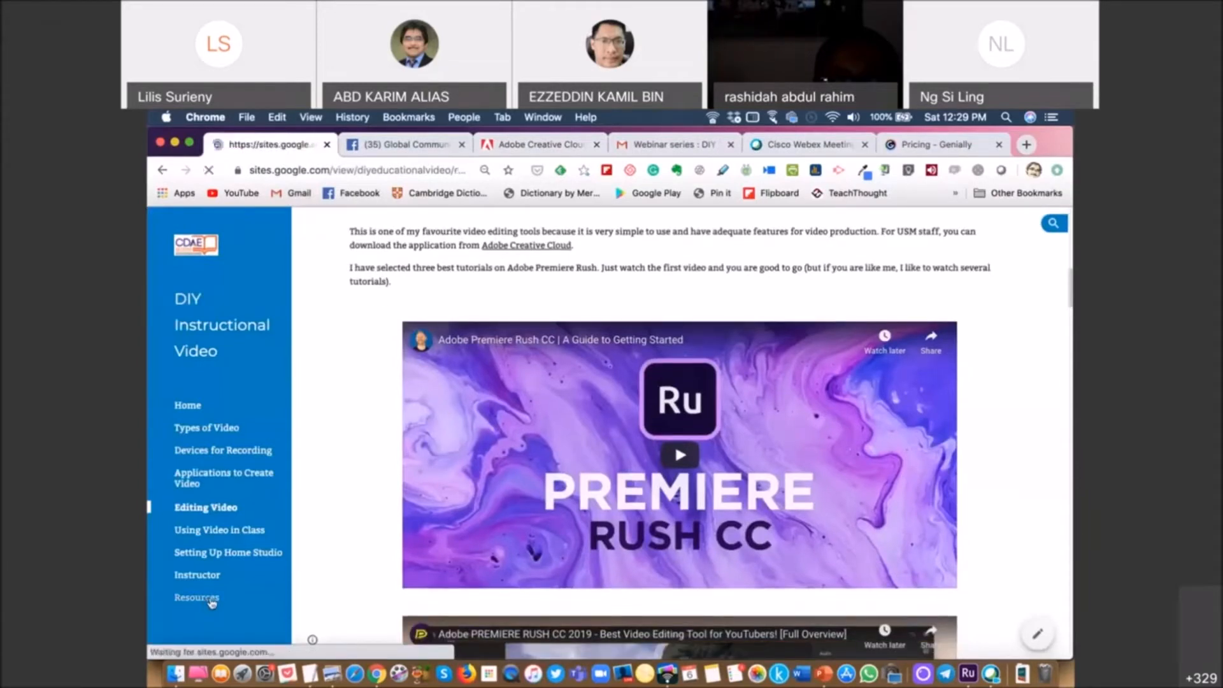
{"action": "scroll", "coordinate": [508, 423], "scroll_direction": "down", "scroll_amount": 3}
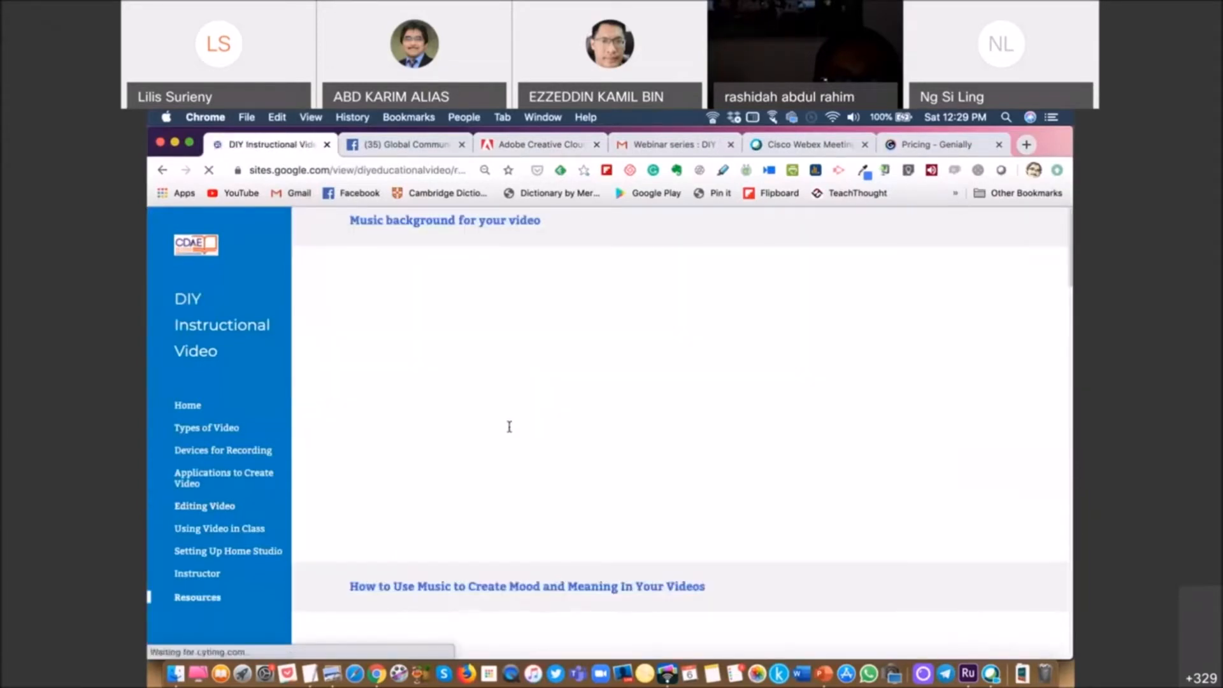
{"action": "scroll", "coordinate": [508, 425], "scroll_direction": "down", "scroll_amount": 9}
{"action": "scroll", "coordinate": [509, 427], "scroll_direction": "down", "scroll_amount": 5}
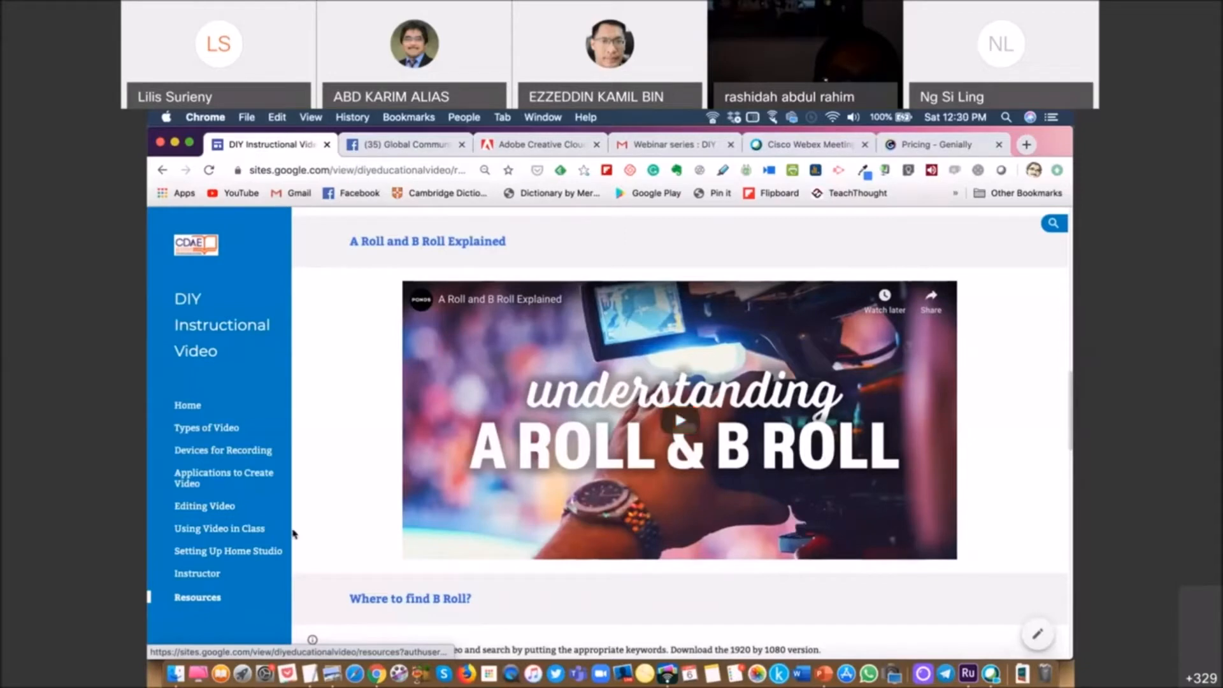
- Switch back to Premiere Rush and show the project assets
{"action": "left_click", "coordinate": [969, 675]}
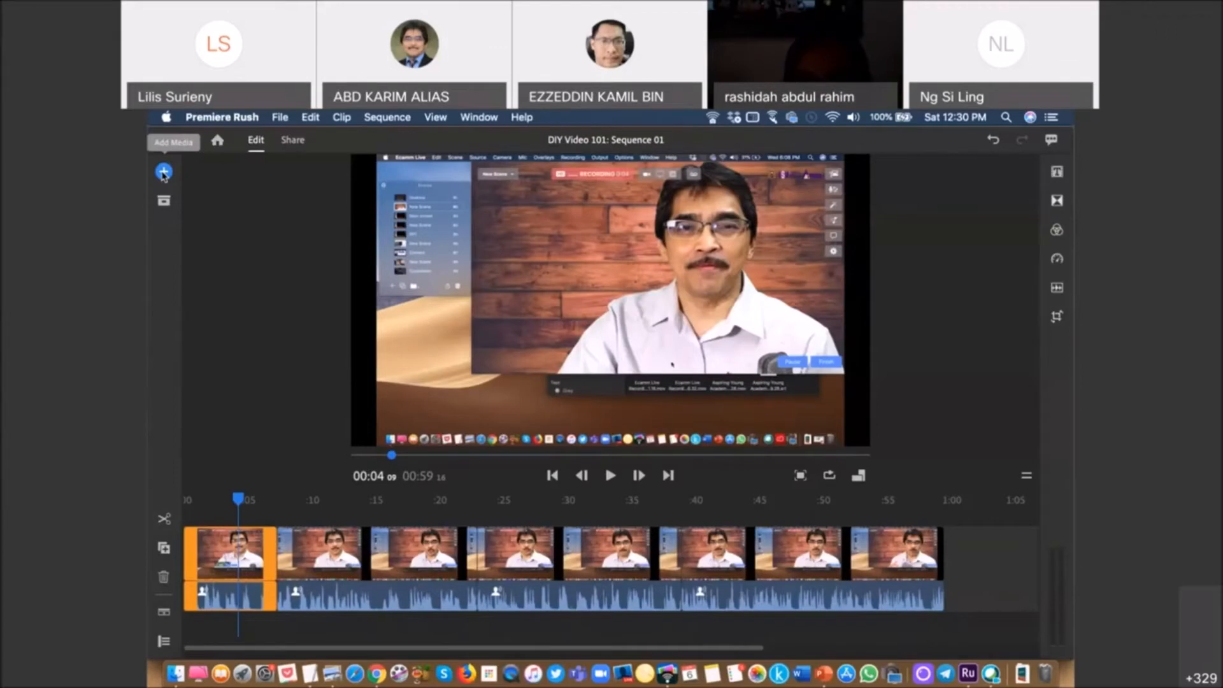
{"action": "left_click", "coordinate": [164, 202]}
{"action": "left_click", "coordinate": [164, 203]}
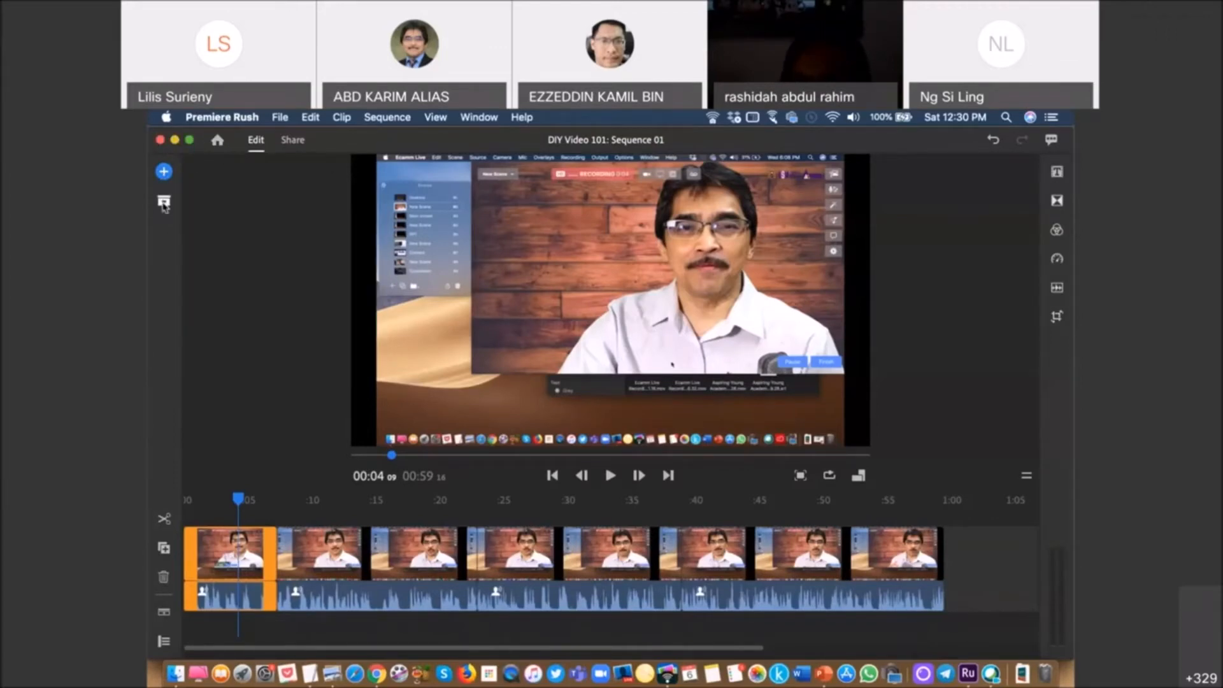
{"action": "left_click", "coordinate": [164, 202]}
{"action": "left_click", "coordinate": [165, 203]}
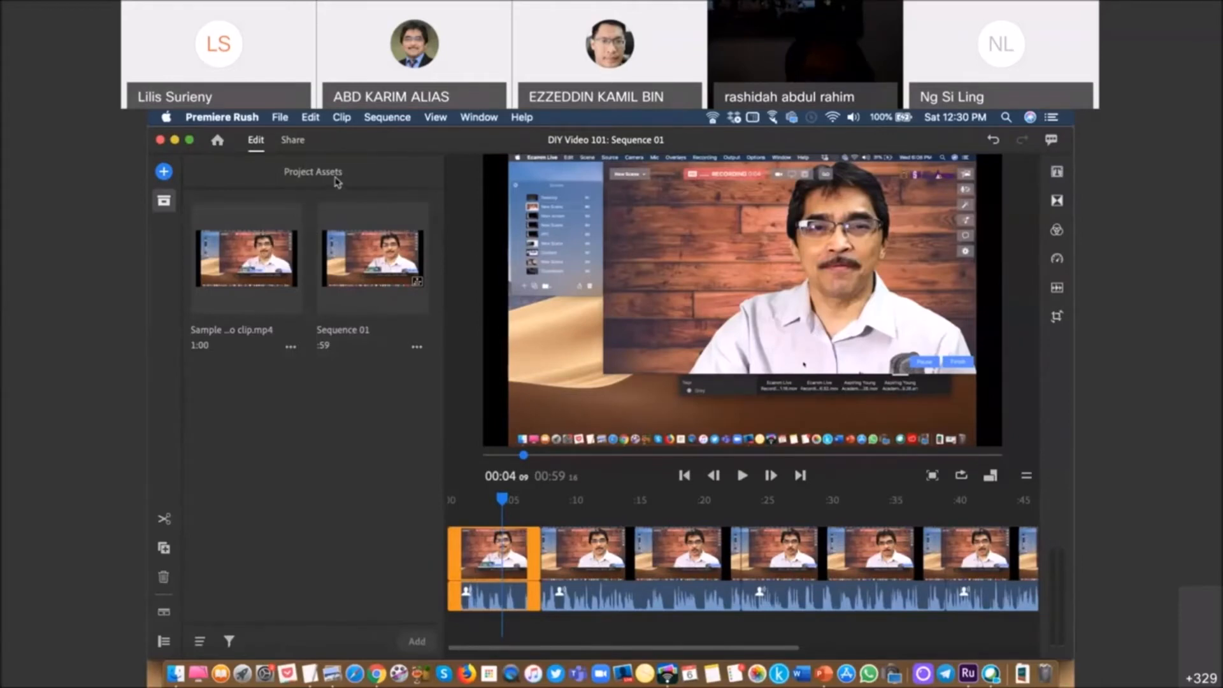
- Add the Notebook - 22355 clip from the DIY VIDEO WORKSHOP folder to the sequence, right after the first segment
{"action": "left_click", "coordinate": [164, 171]}
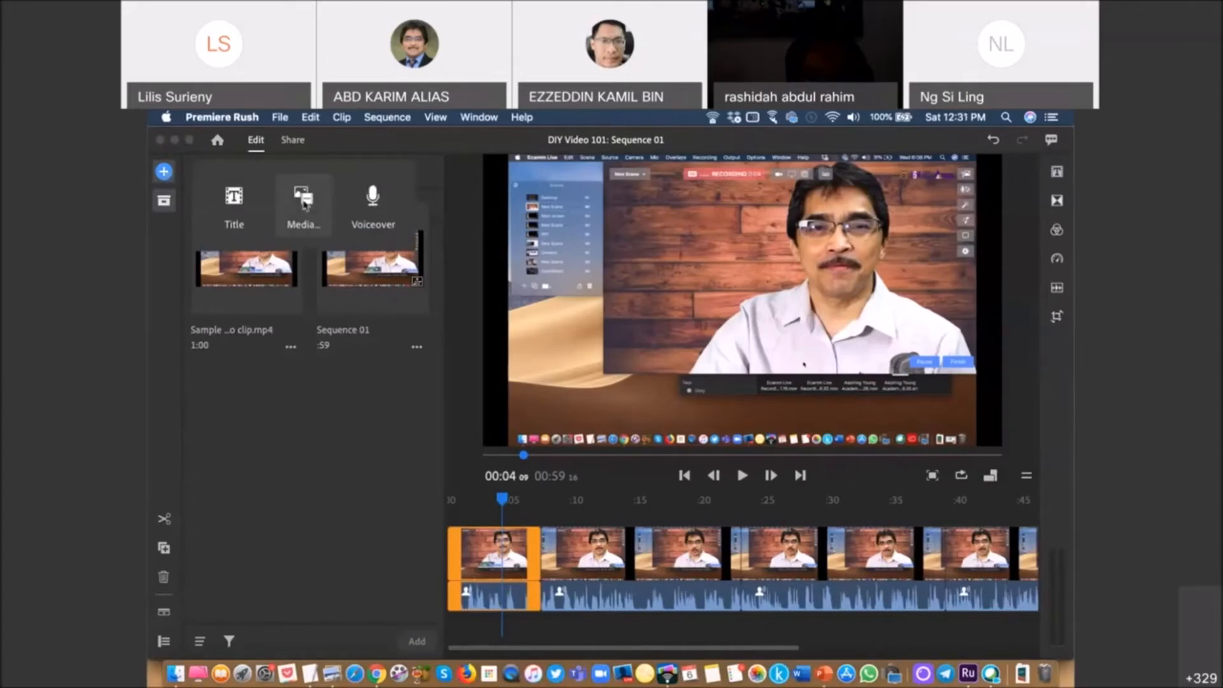
{"action": "left_click", "coordinate": [303, 201]}
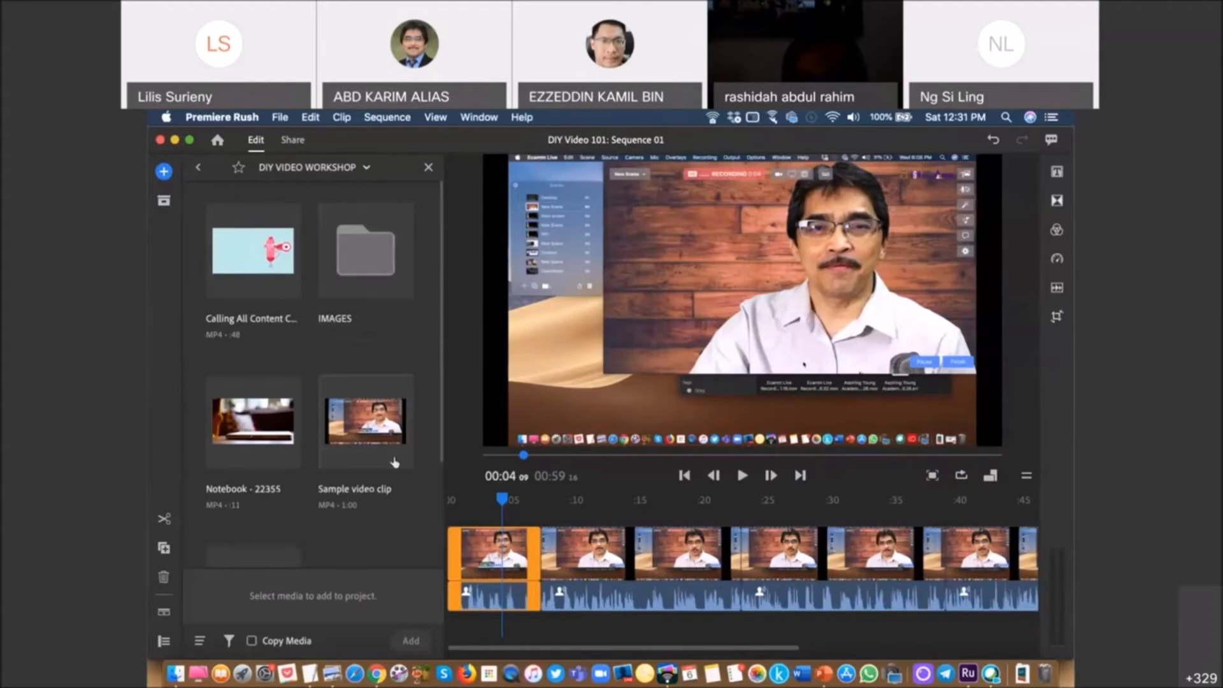
{"action": "left_click", "coordinate": [369, 169]}
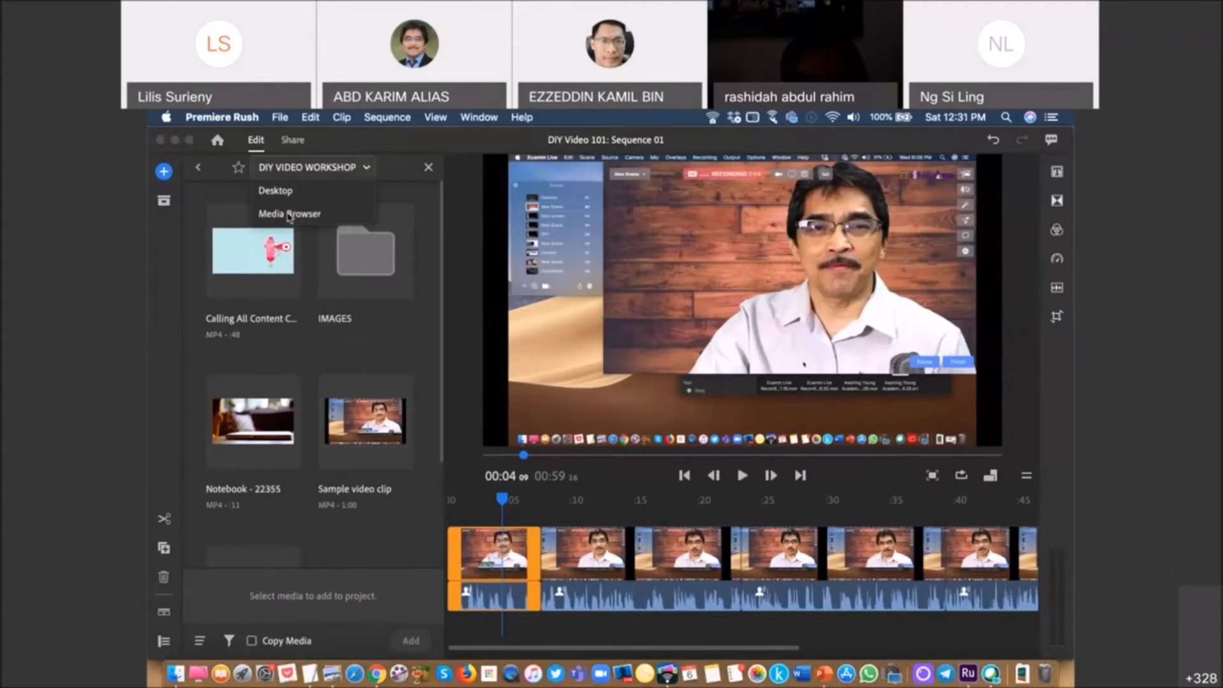
{"action": "left_click", "coordinate": [368, 169]}
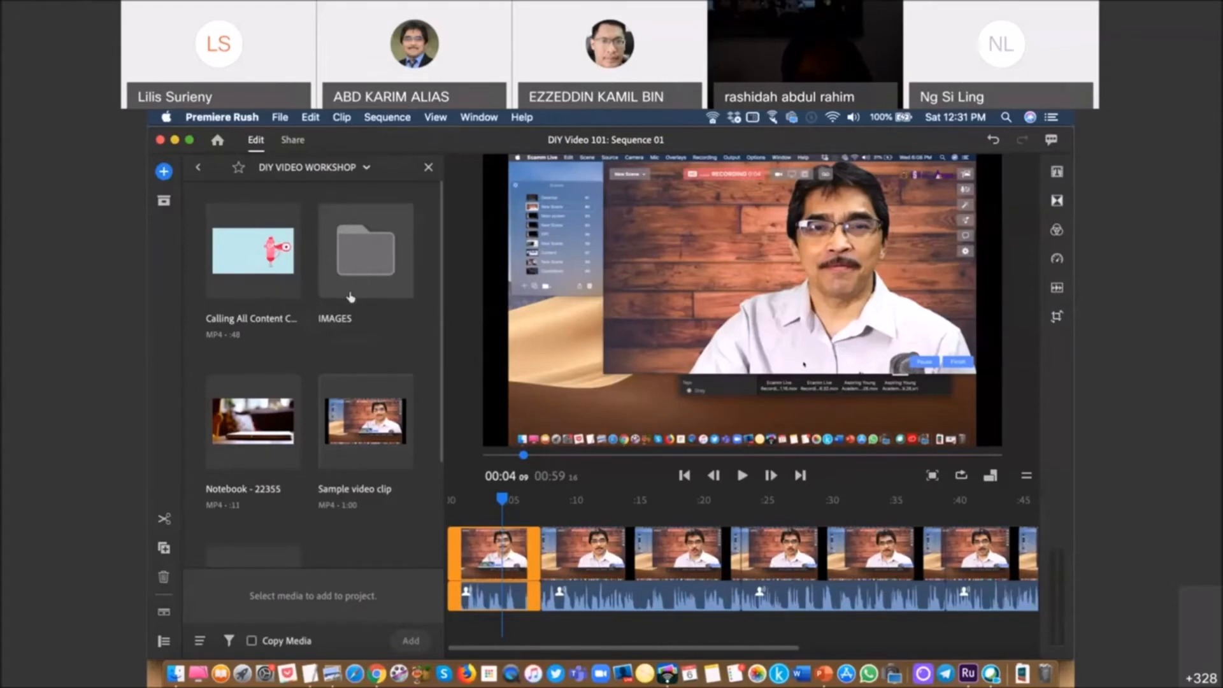
{"action": "left_click", "coordinate": [271, 437]}
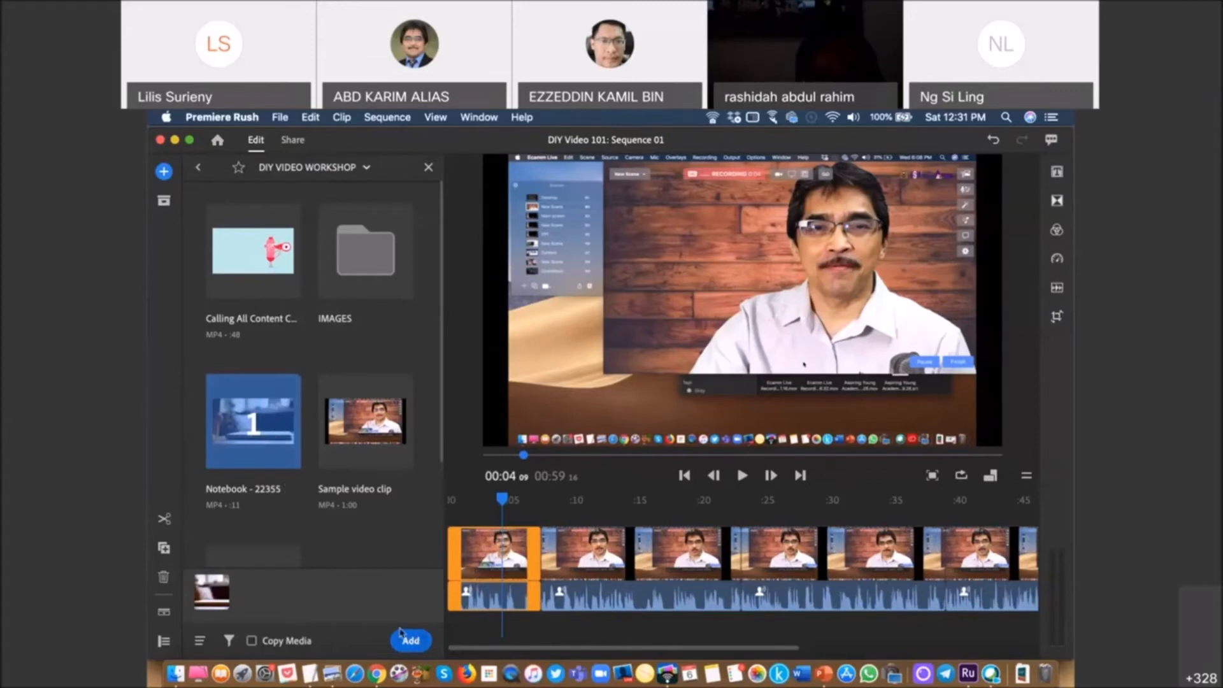
{"action": "scroll", "coordinate": [347, 522], "scroll_direction": "down", "scroll_amount": 3}
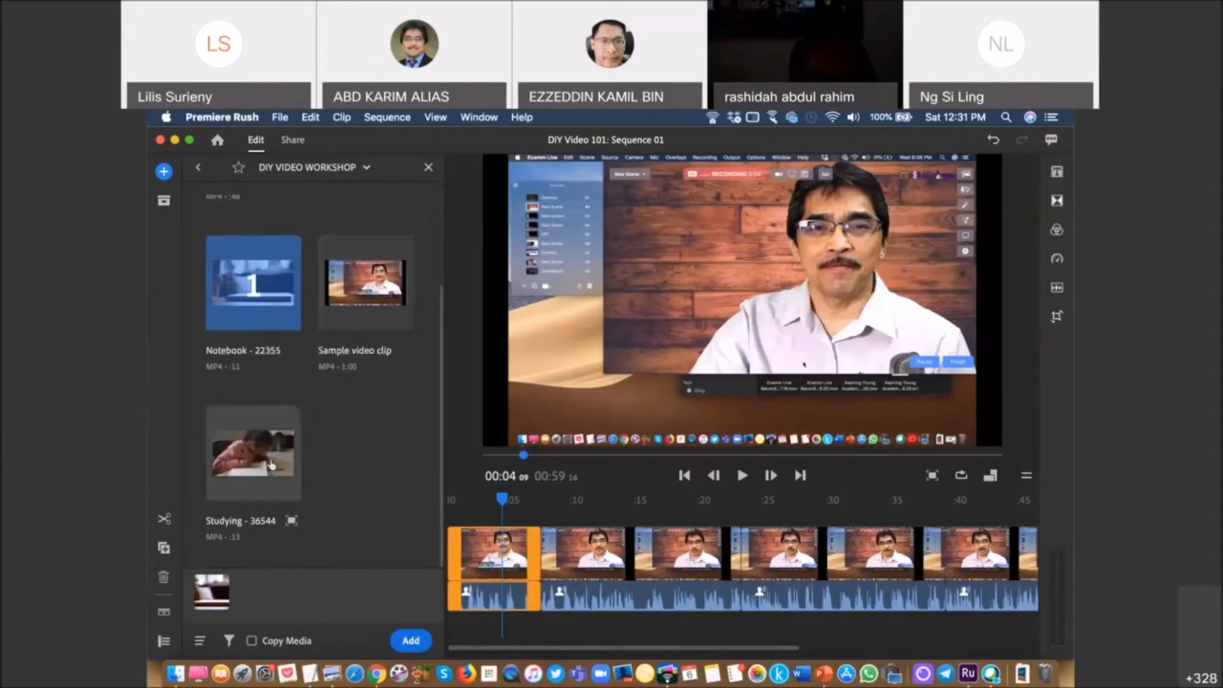
{"action": "scroll", "coordinate": [270, 465], "scroll_direction": "up", "scroll_amount": 3}
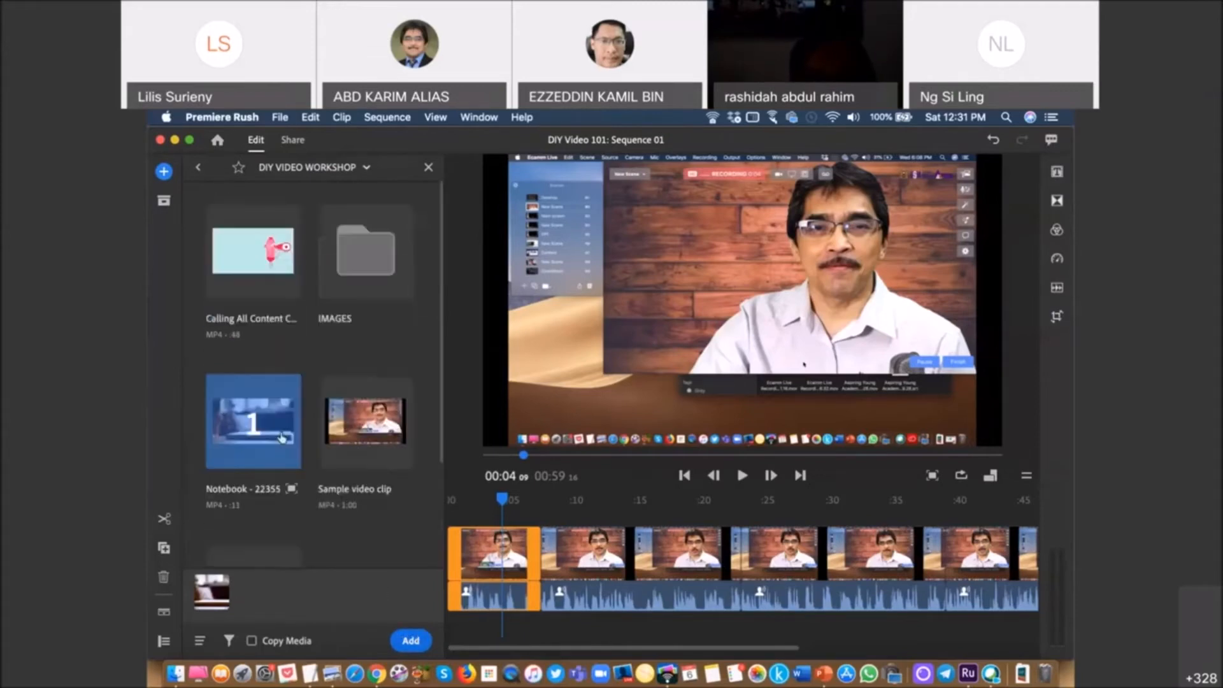
{"action": "left_click", "coordinate": [409, 640]}
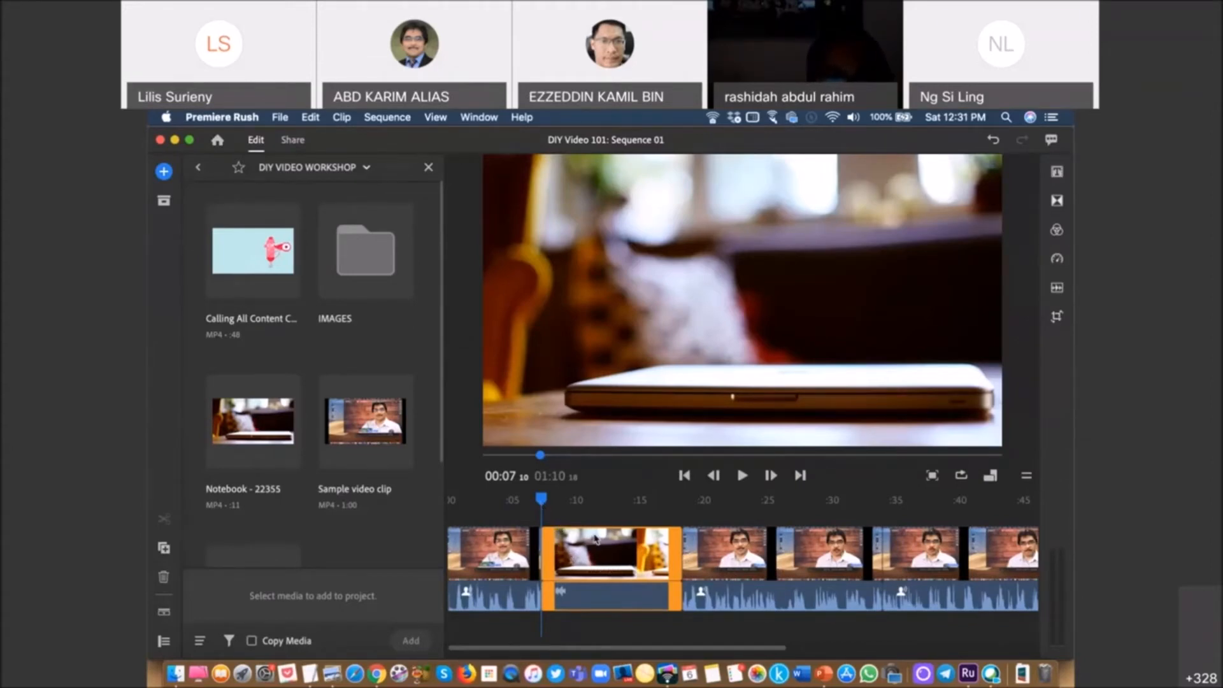
- Play the sequence twice from within the first segment into the inserted notebook clip
{"action": "left_click_drag", "start_coordinate": [549, 505], "coordinate": [507, 500]}
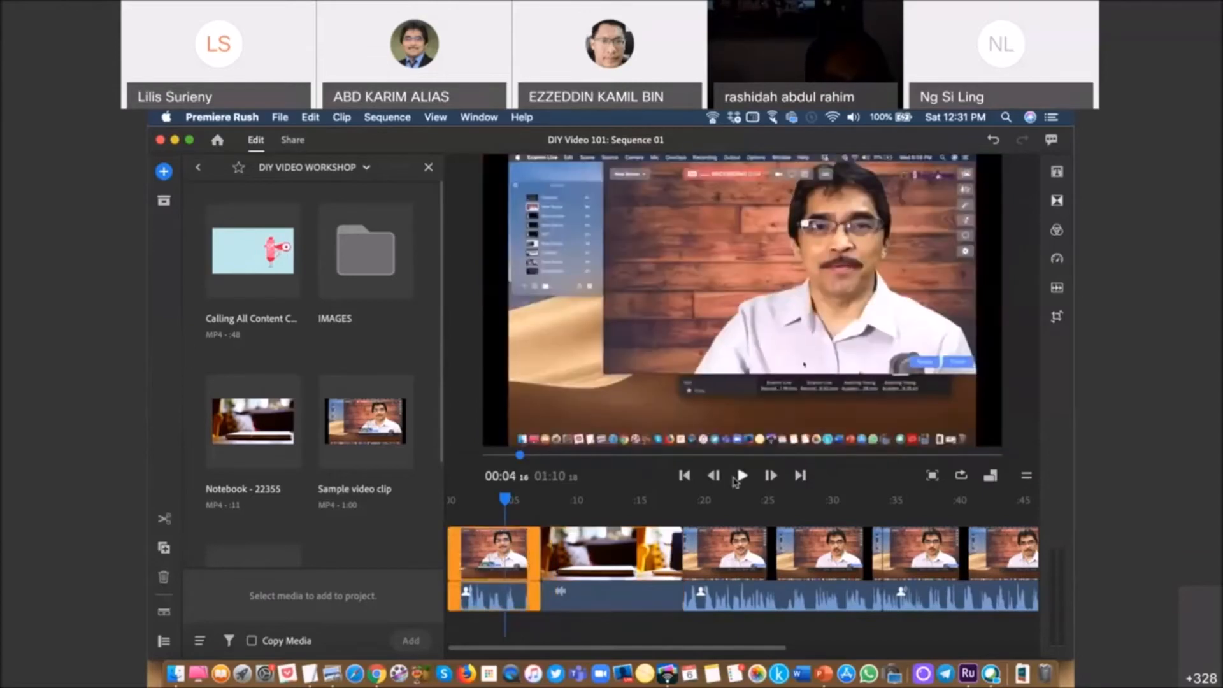
{"action": "left_click", "coordinate": [741, 476]}
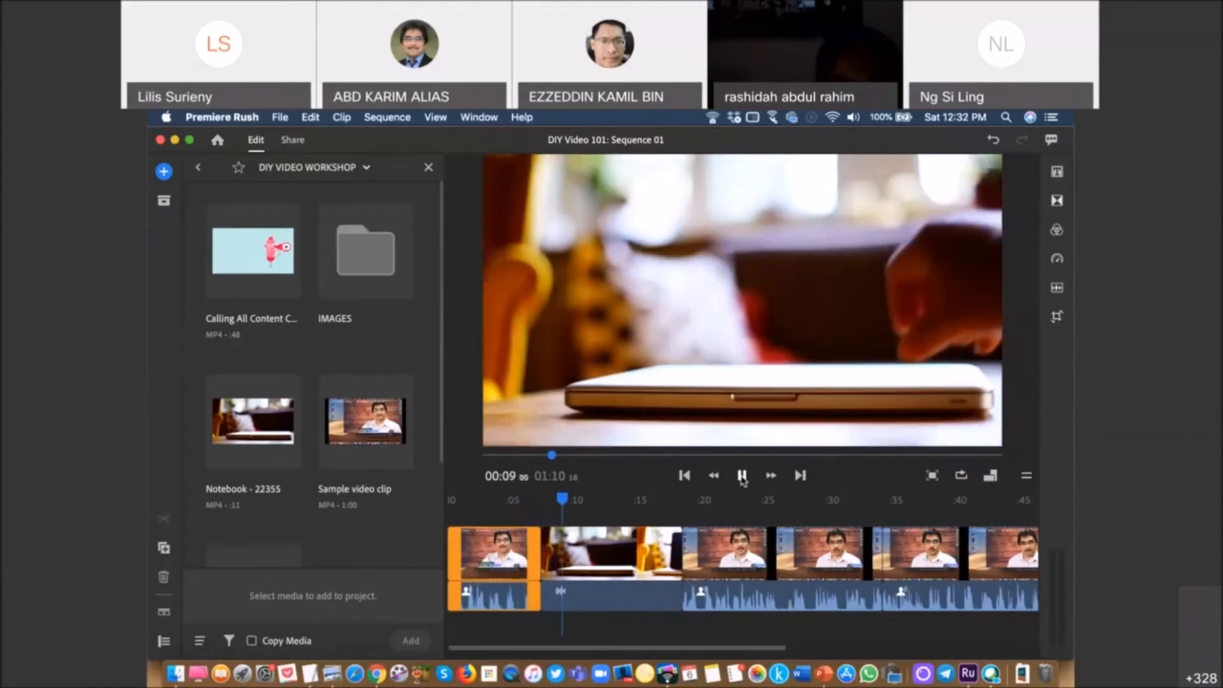
{"action": "left_click", "coordinate": [742, 475]}
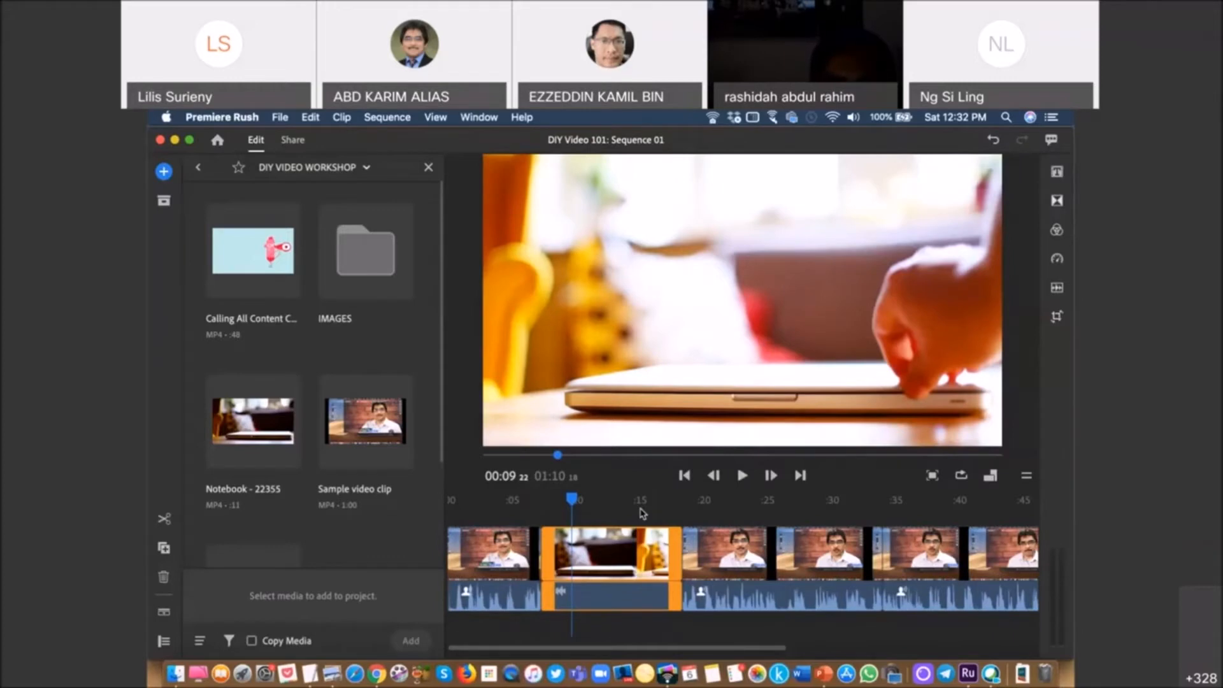
{"action": "left_click_drag", "start_coordinate": [571, 502], "coordinate": [515, 505]}
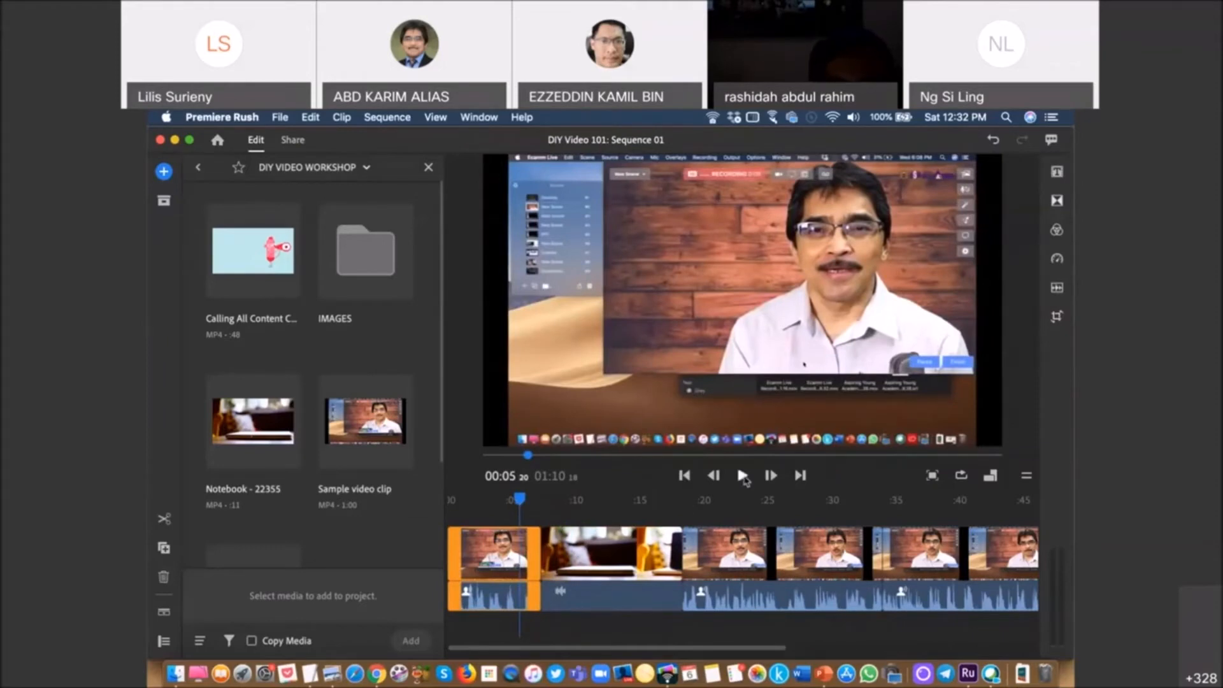
{"action": "left_click", "coordinate": [743, 476]}
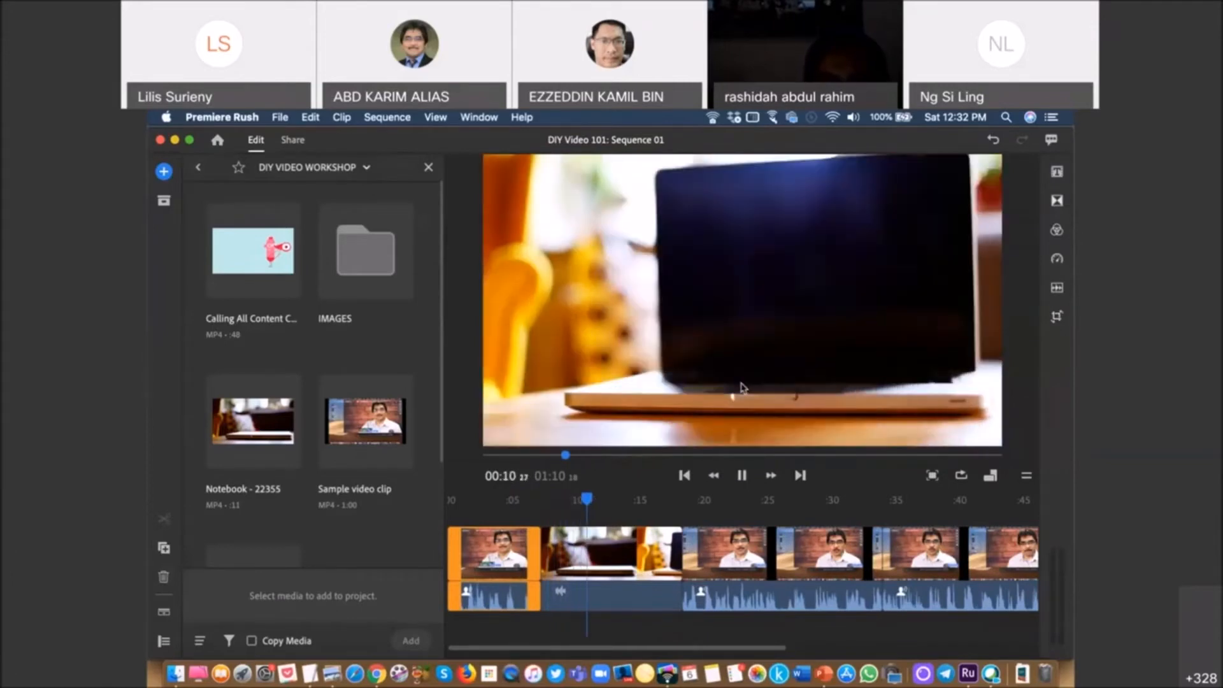
{"action": "left_click", "coordinate": [742, 476]}
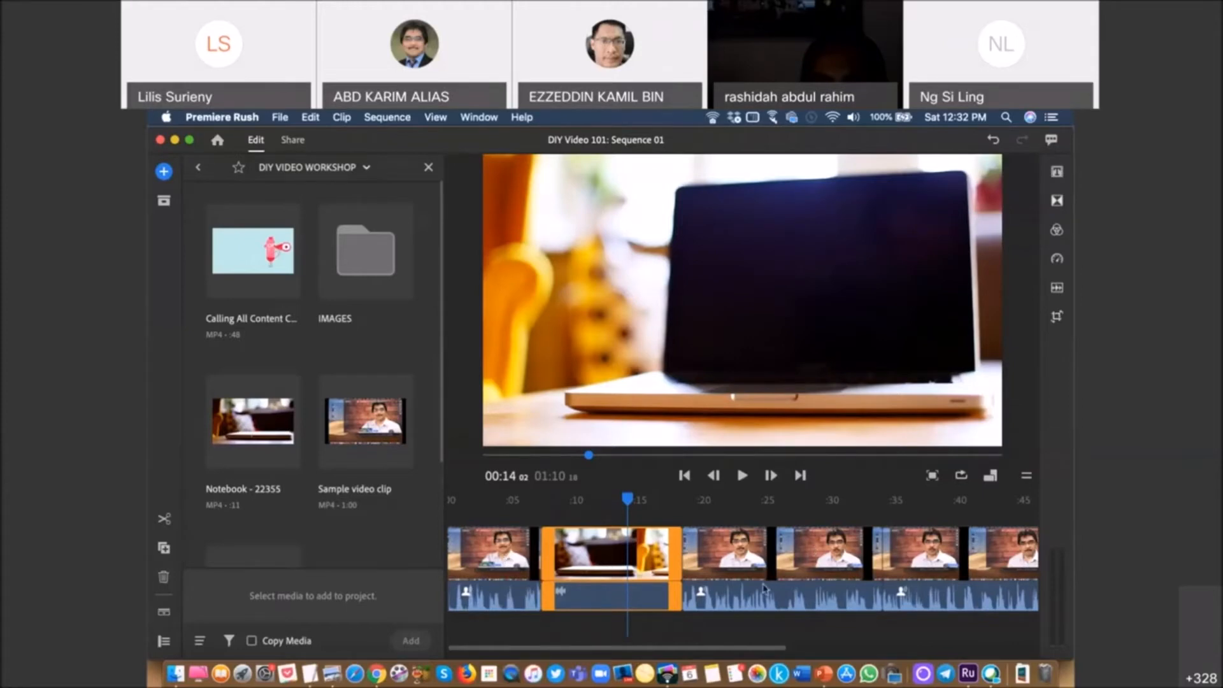
- Move the notebook clip onto a track above the main video and show the track controls
{"action": "left_click_drag", "start_coordinate": [586, 564], "coordinate": [580, 525]}
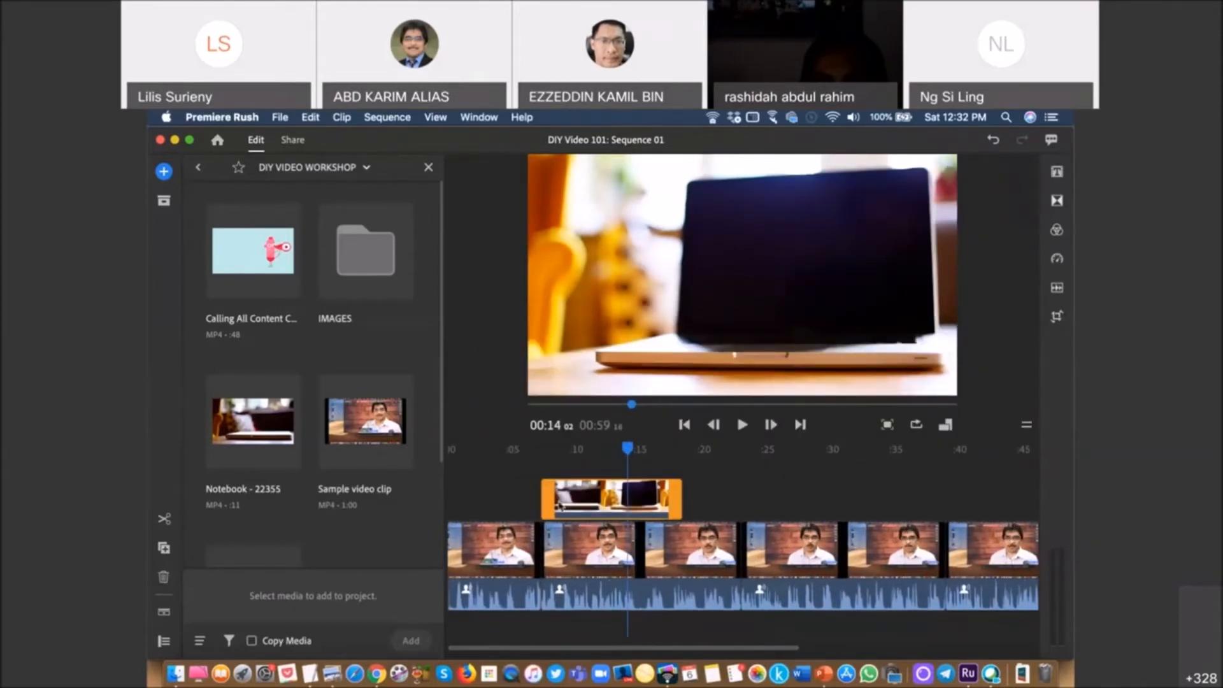
{"action": "left_click", "coordinate": [164, 642]}
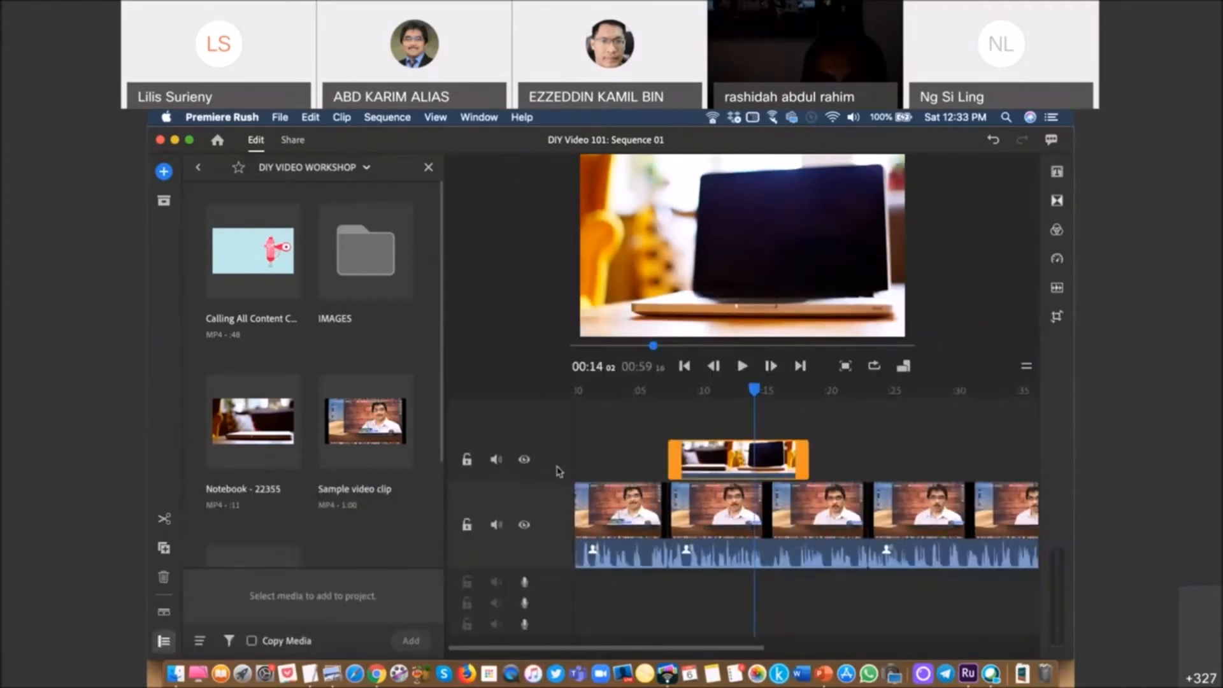
- Toggle the visibility of the overlay track and the main video track off and back on
{"action": "left_click", "coordinate": [524, 461]}
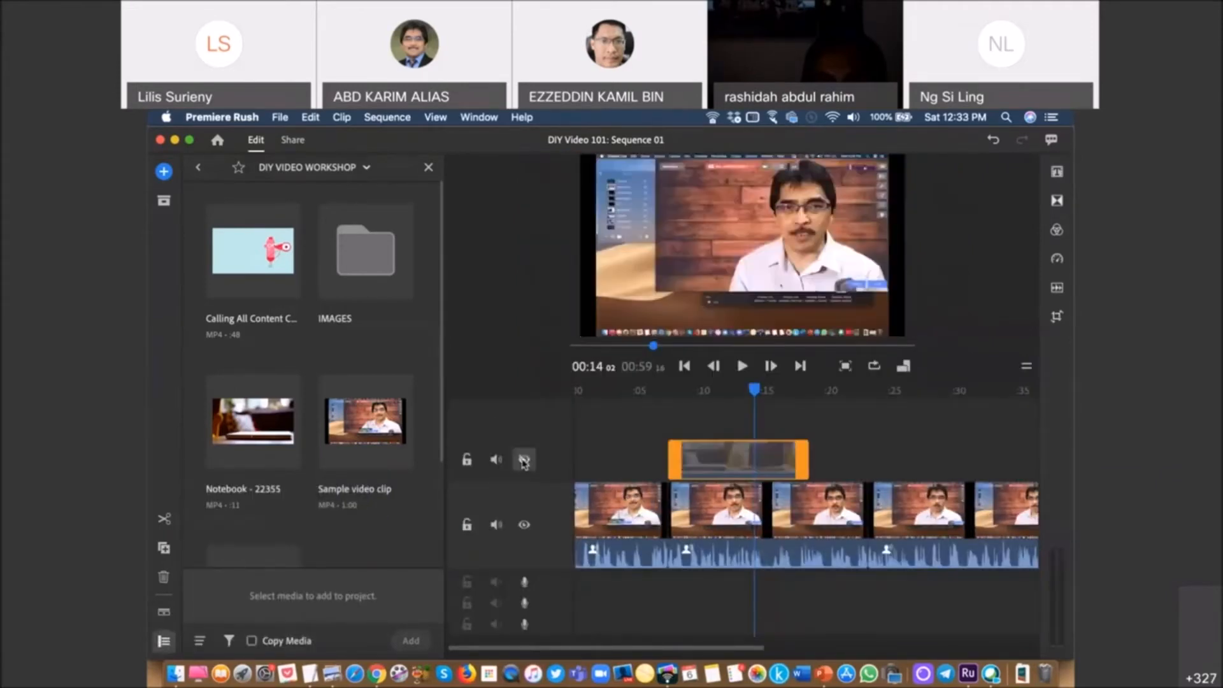
{"action": "left_click", "coordinate": [524, 523]}
{"action": "left_click", "coordinate": [524, 525]}
{"action": "left_click", "coordinate": [524, 460]}
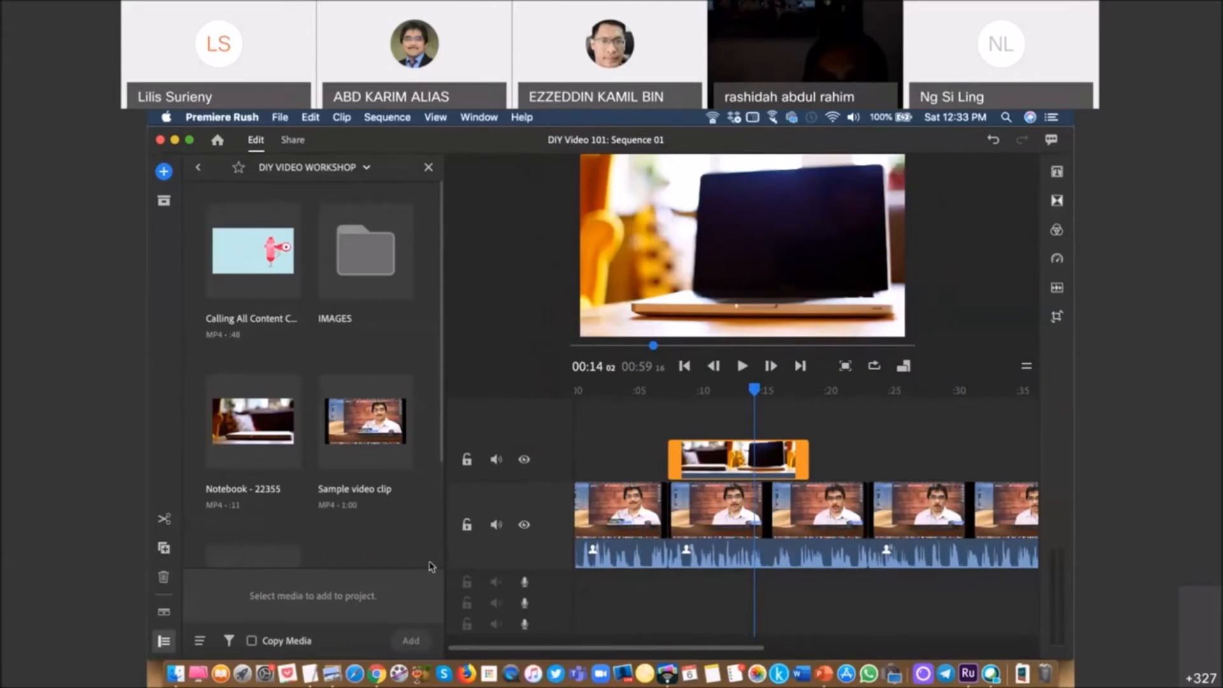
- Hide the track controls and play the sequence from just before the notebook overlay until past its end
{"action": "left_click", "coordinate": [171, 644]}
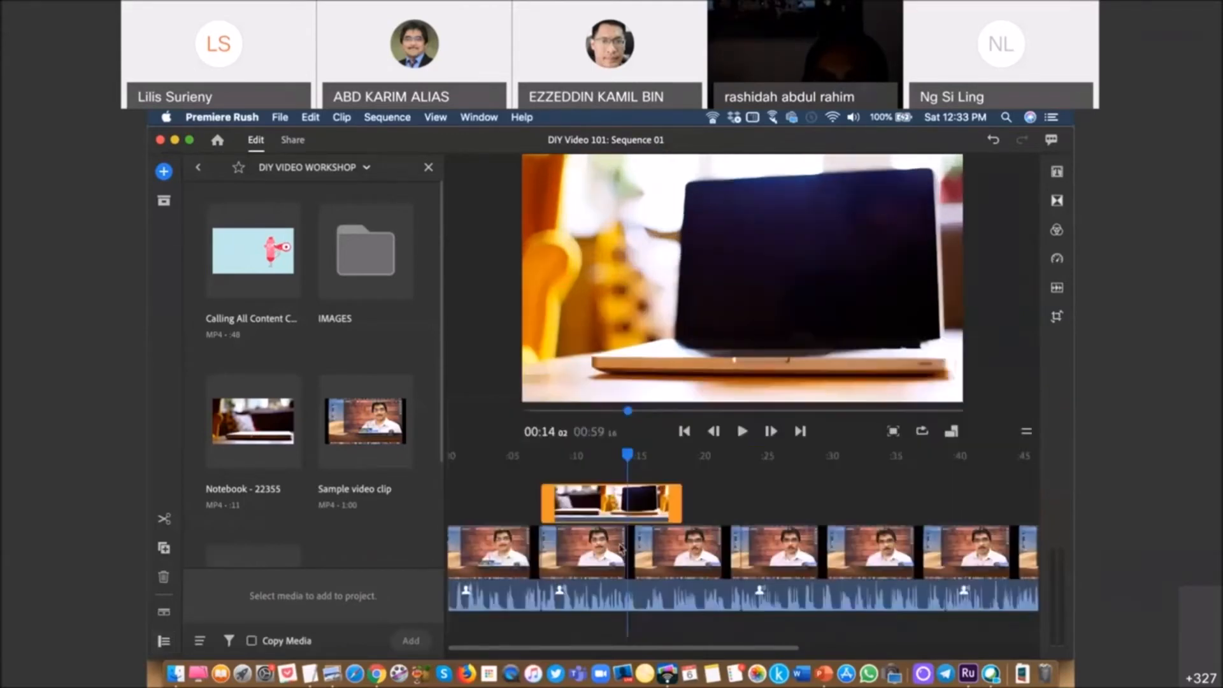
{"action": "left_click_drag", "start_coordinate": [627, 457], "coordinate": [530, 456]}
{"action": "left_click", "coordinate": [880, 503]}
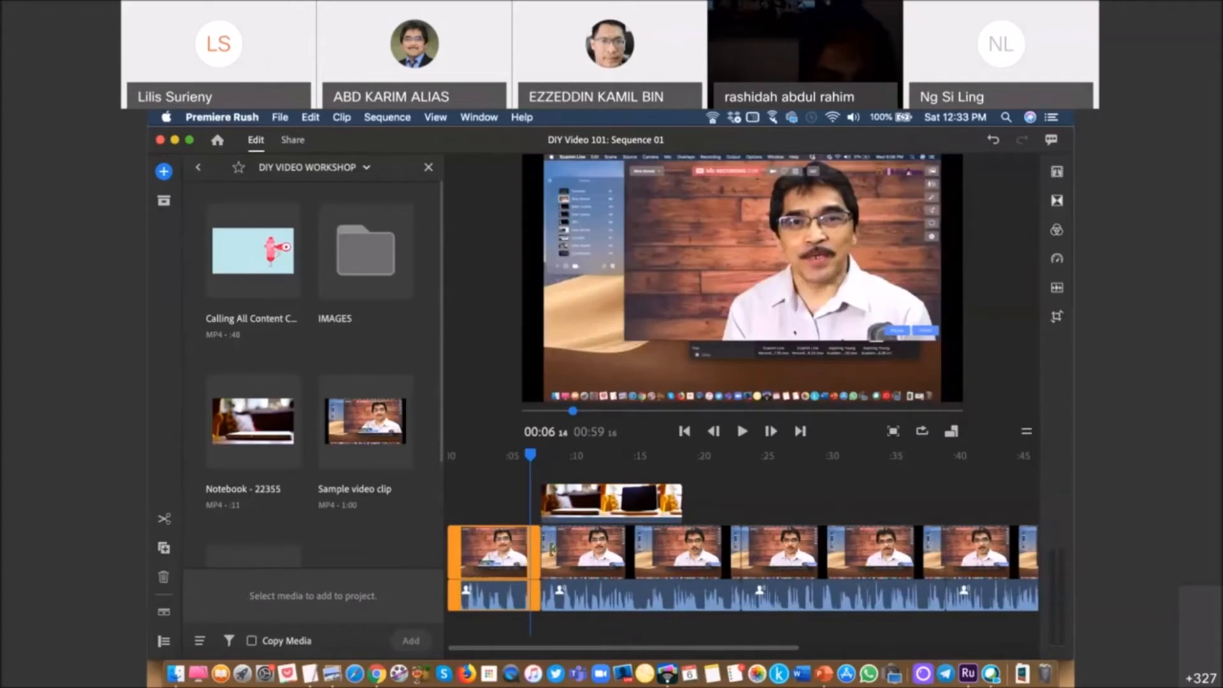
{"action": "left_click_drag", "start_coordinate": [531, 456], "coordinate": [536, 459]}
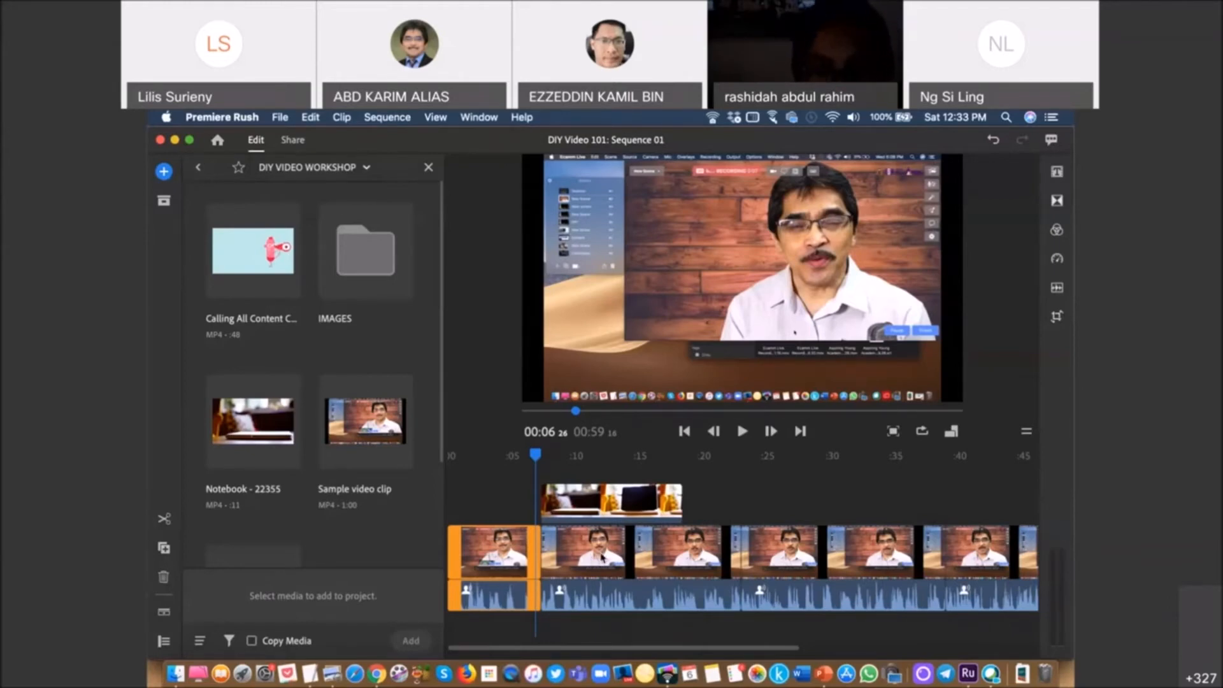
{"action": "left_click", "coordinate": [603, 503]}
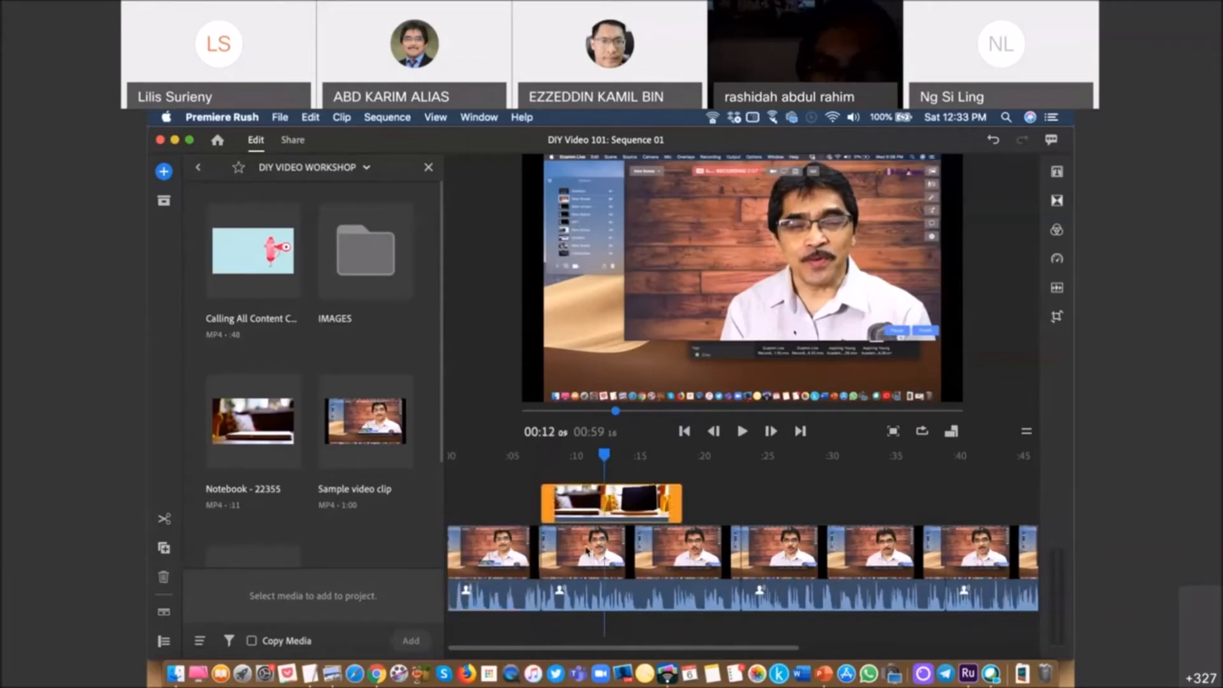
{"action": "left_click_drag", "start_coordinate": [606, 457], "coordinate": [537, 456]}
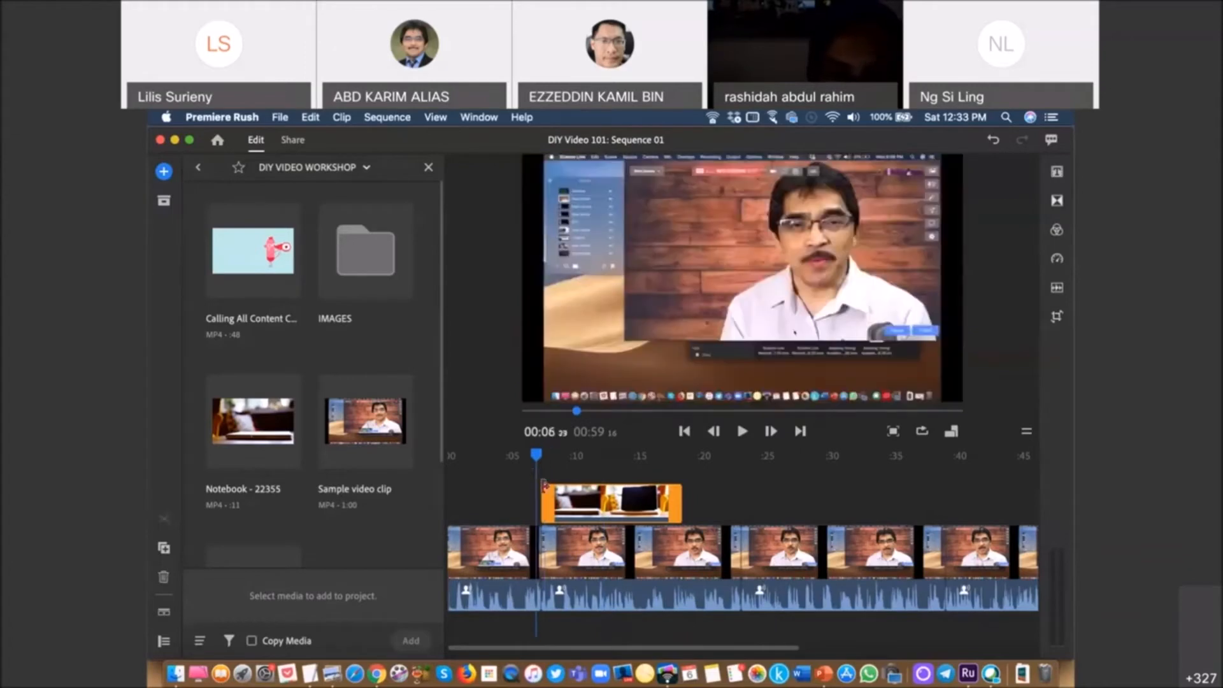
{"action": "left_click", "coordinate": [534, 551]}
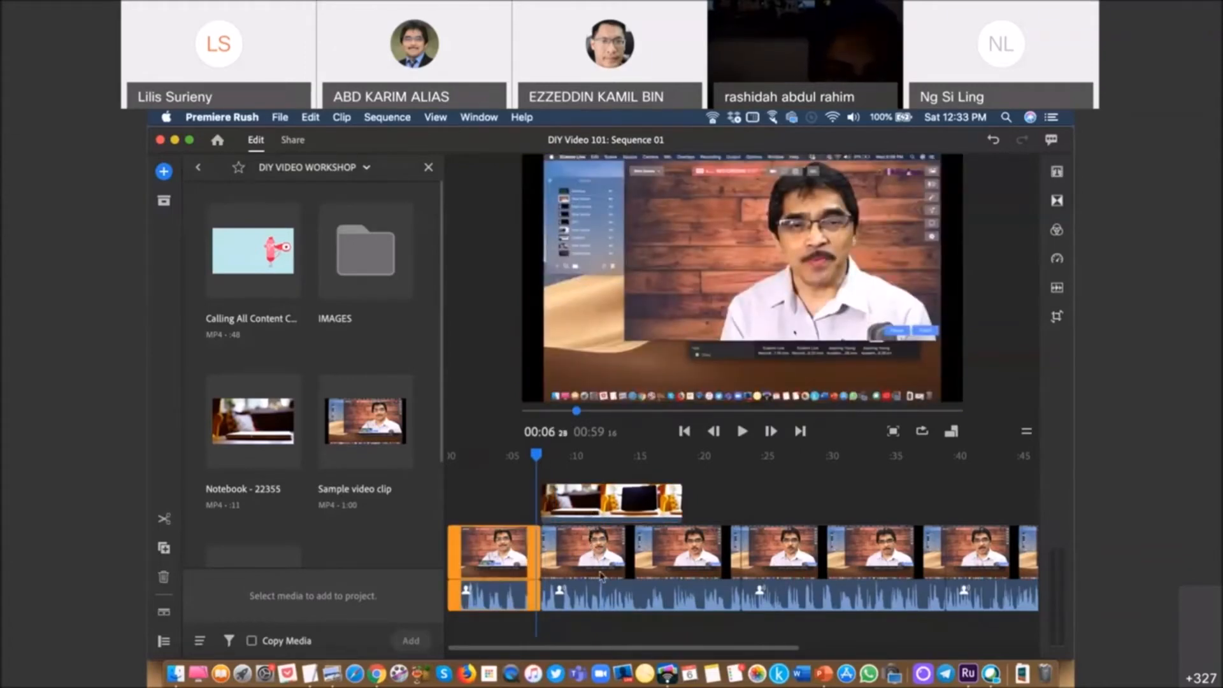
{"action": "left_click", "coordinate": [742, 432]}
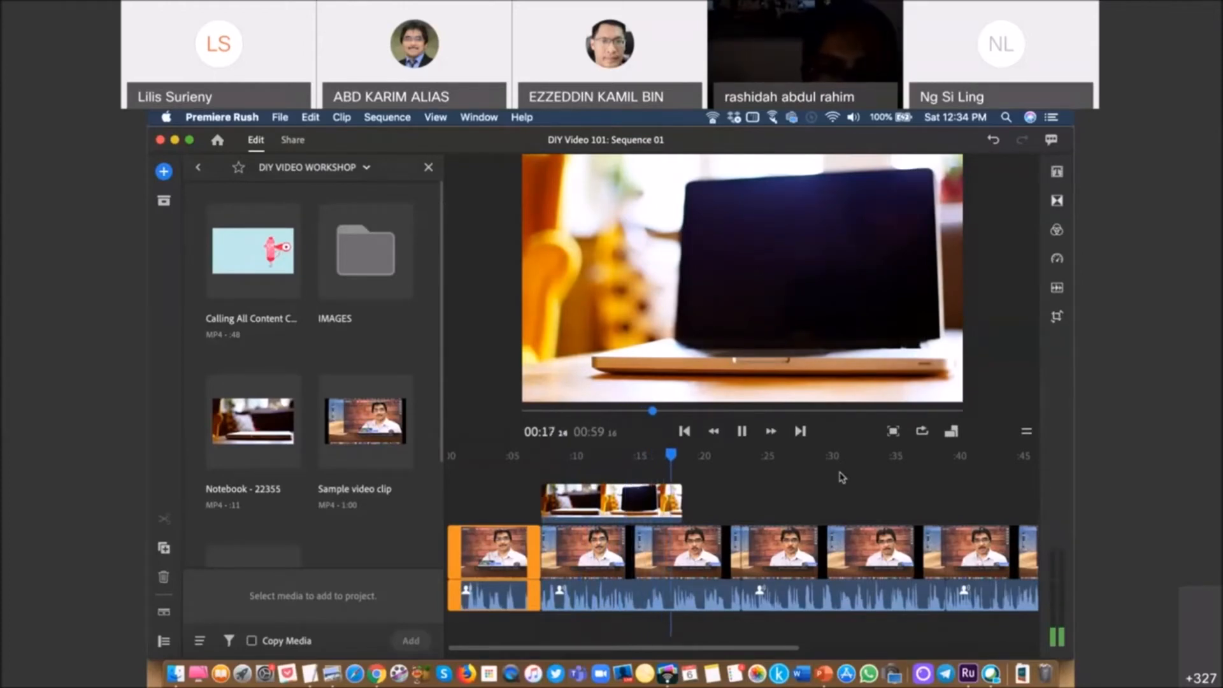
{"action": "left_click", "coordinate": [743, 432]}
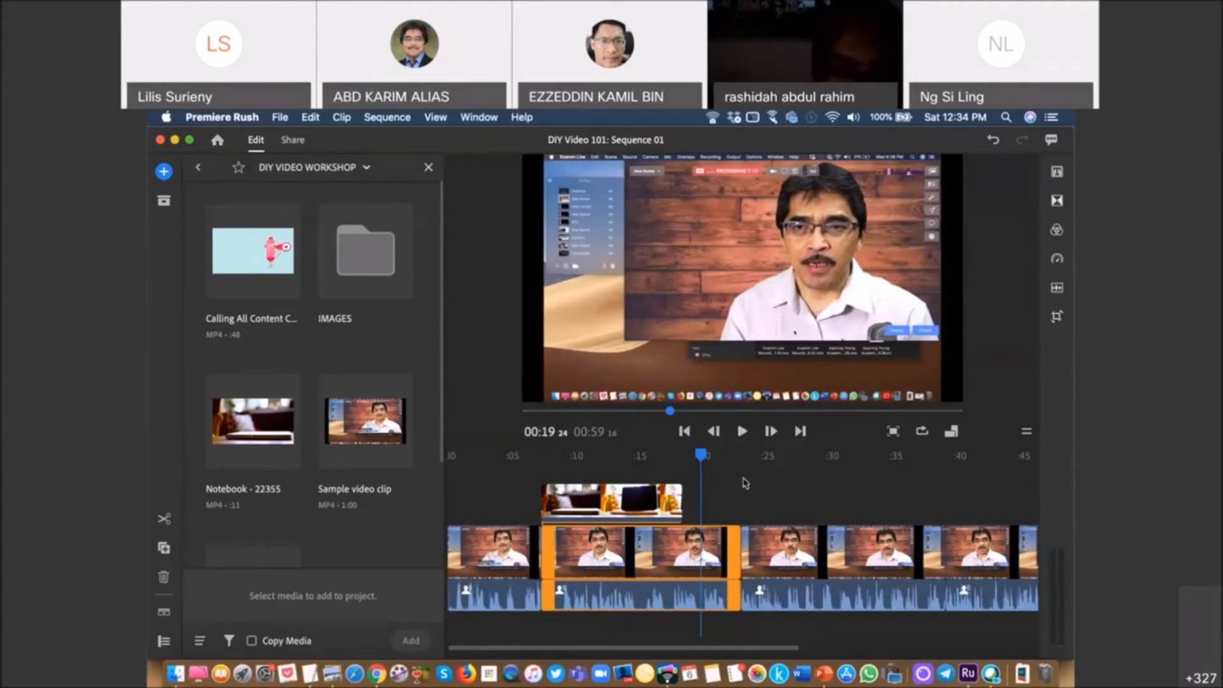
- Place the Studying - 36544 clip on the overlay track at about 22 seconds and trim its end to about 32 seconds
{"action": "left_click", "coordinate": [715, 458]}
{"action": "left_click_drag", "start_coordinate": [727, 463], "coordinate": [741, 471]}
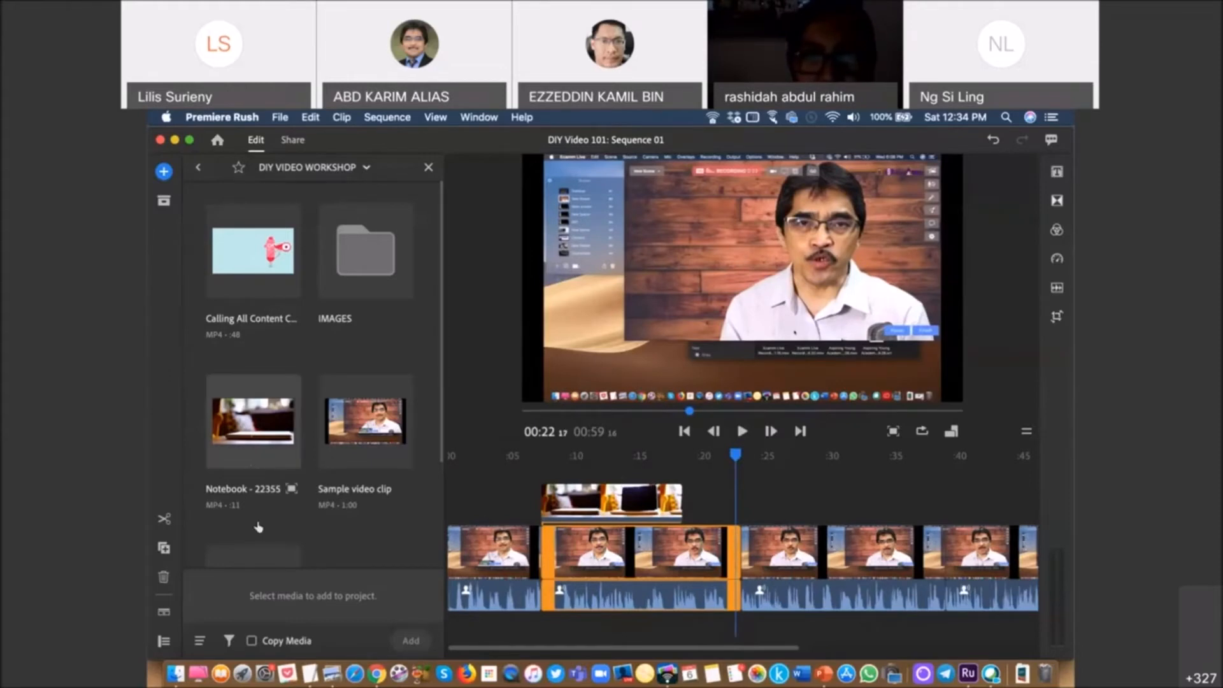
{"action": "scroll", "coordinate": [267, 484], "scroll_direction": "down", "scroll_amount": 3}
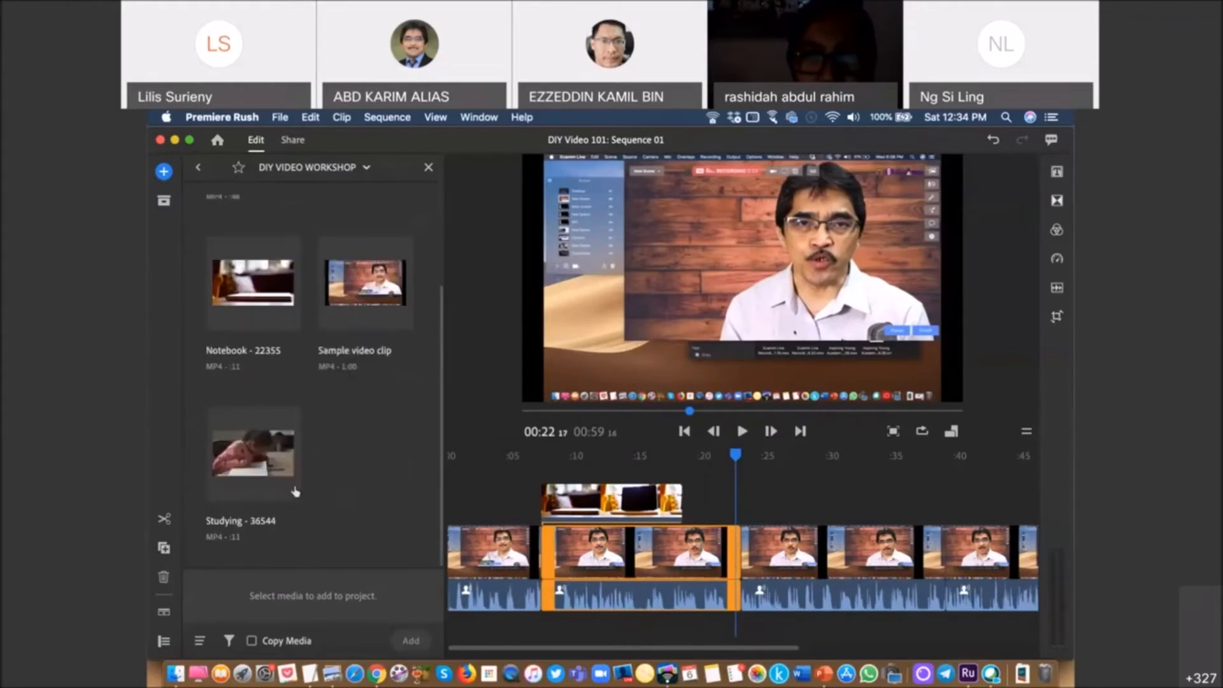
{"action": "left_click", "coordinate": [270, 464]}
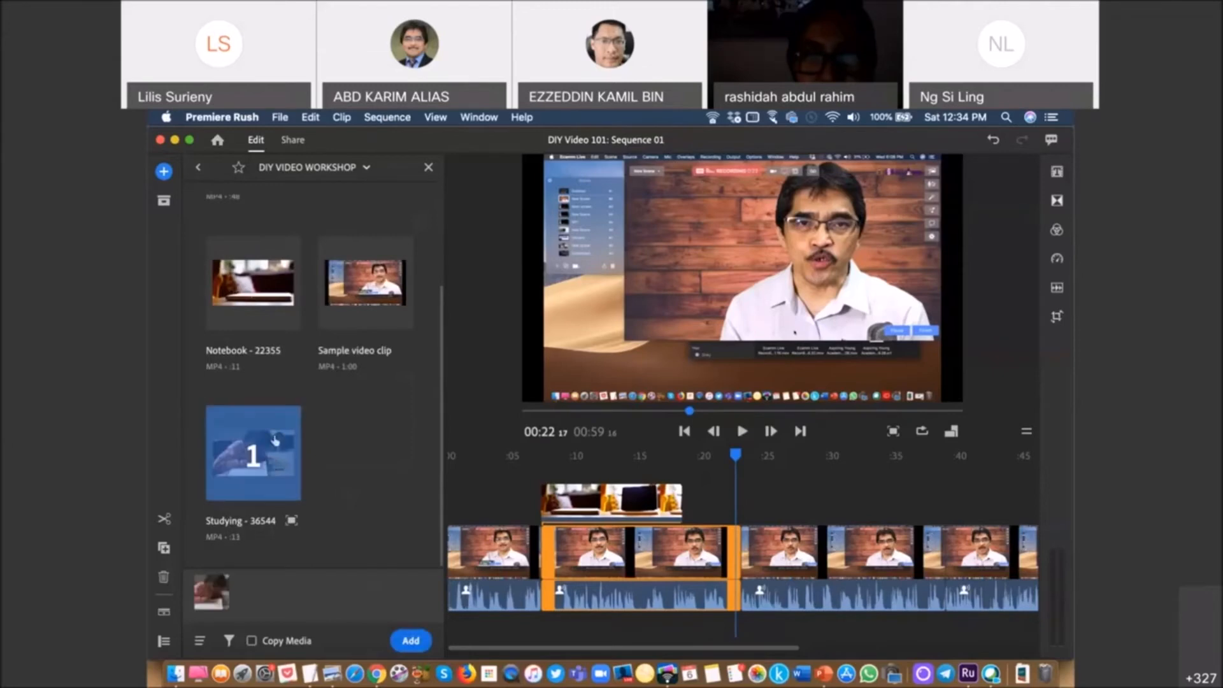
{"action": "left_click_drag", "start_coordinate": [271, 437], "coordinate": [749, 501]}
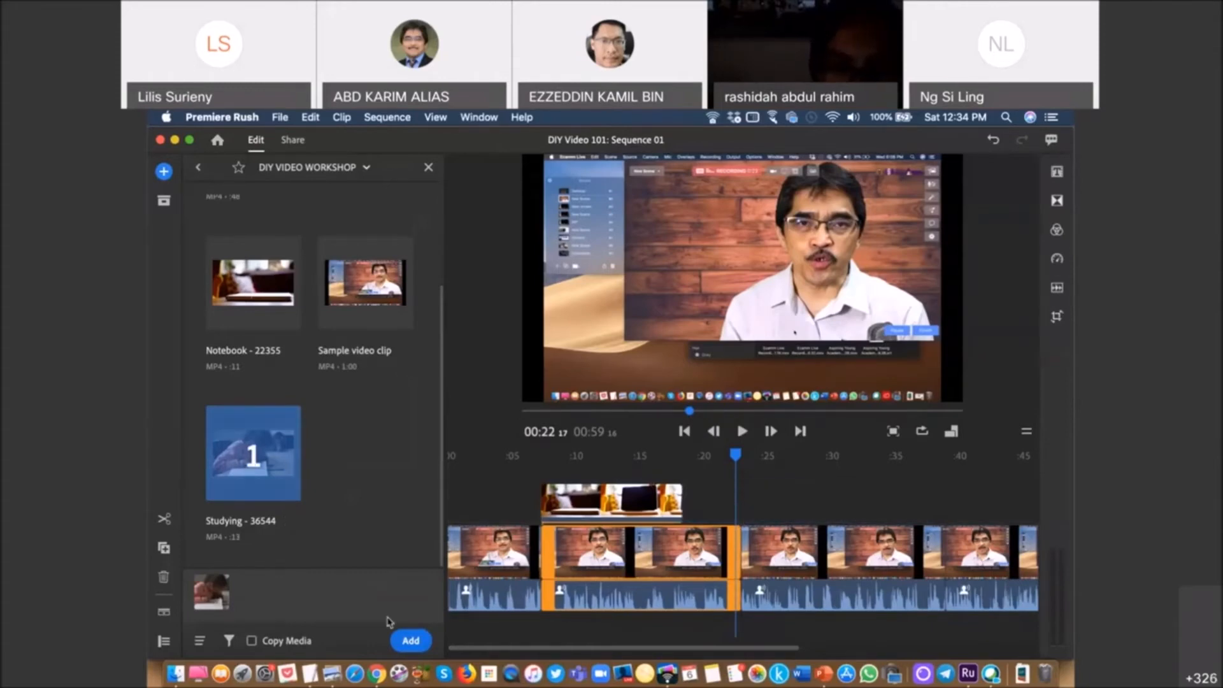
{"action": "left_click_drag", "start_coordinate": [288, 473], "coordinate": [737, 506]}
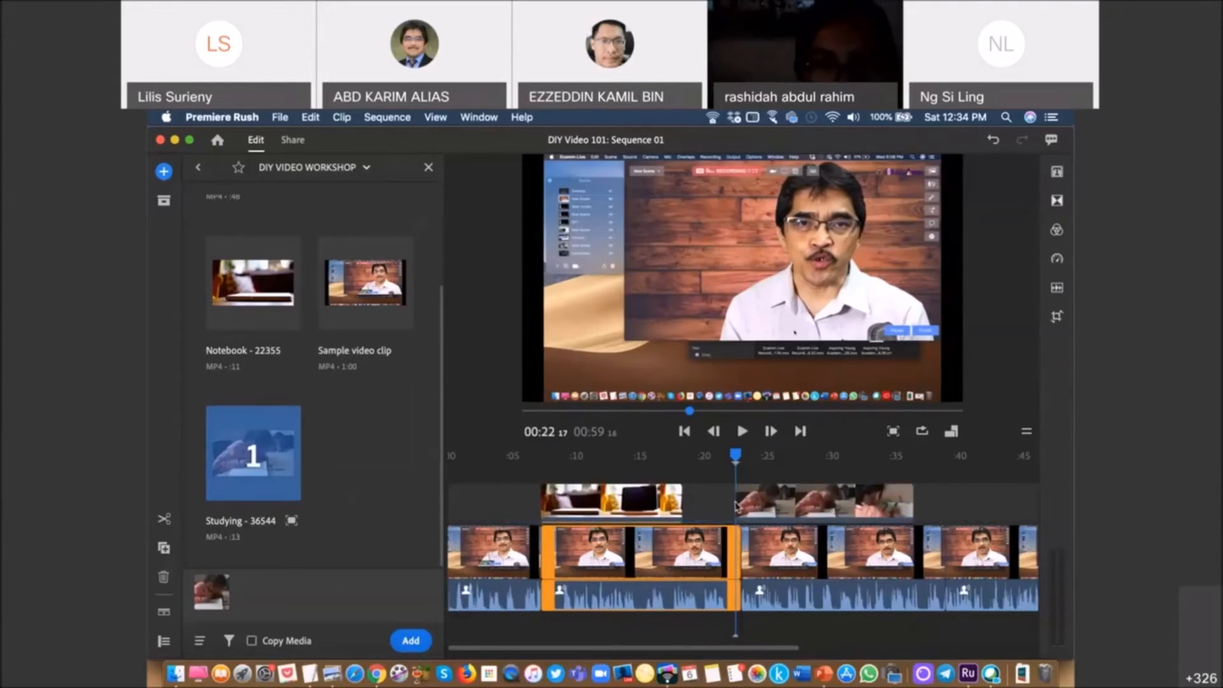
{"action": "left_click", "coordinate": [898, 501]}
{"action": "left_click_drag", "start_coordinate": [907, 503], "coordinate": [856, 502]}
- Play the sequence from about 20 seconds through the studying overlay, then scrub back and forth across the overlay's end
{"action": "left_click_drag", "start_coordinate": [903, 458], "coordinate": [707, 456]}
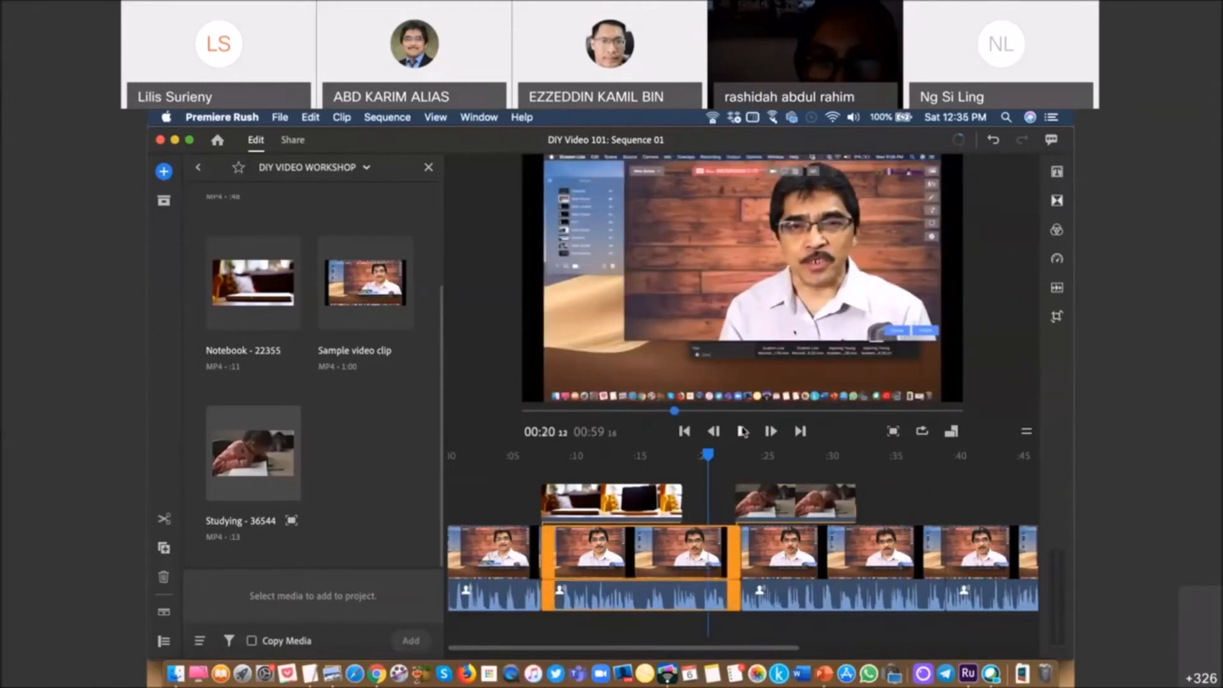
{"action": "left_click", "coordinate": [743, 431]}
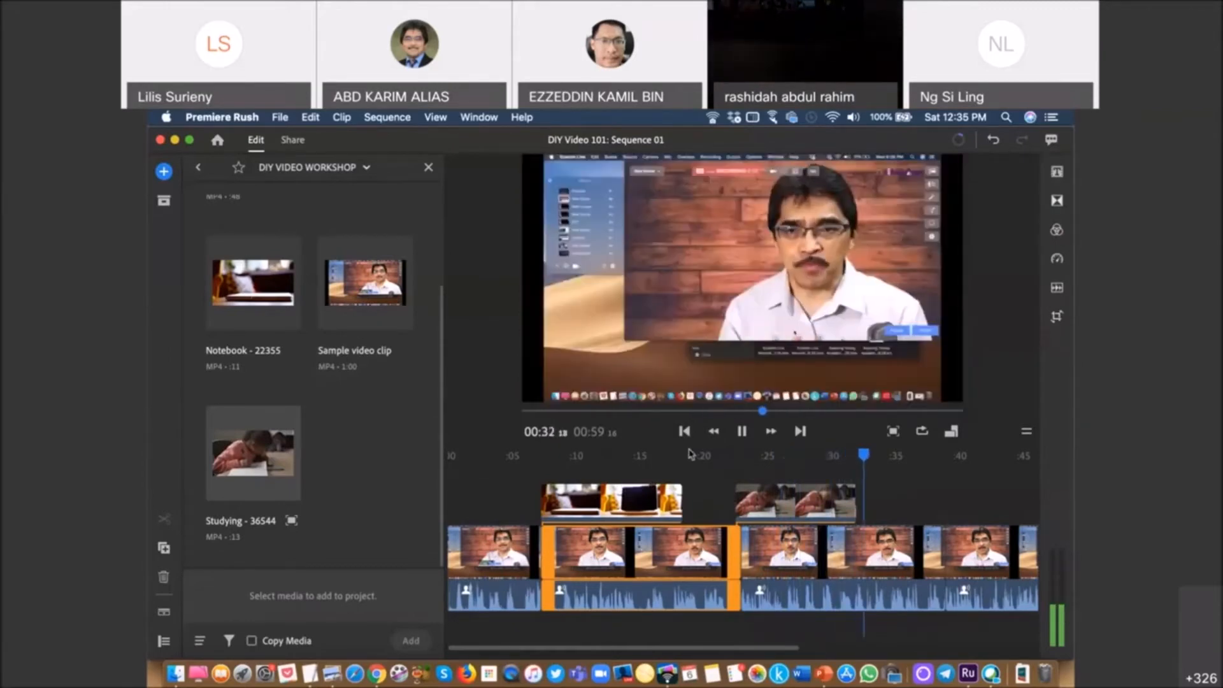
{"action": "left_click", "coordinate": [878, 456]}
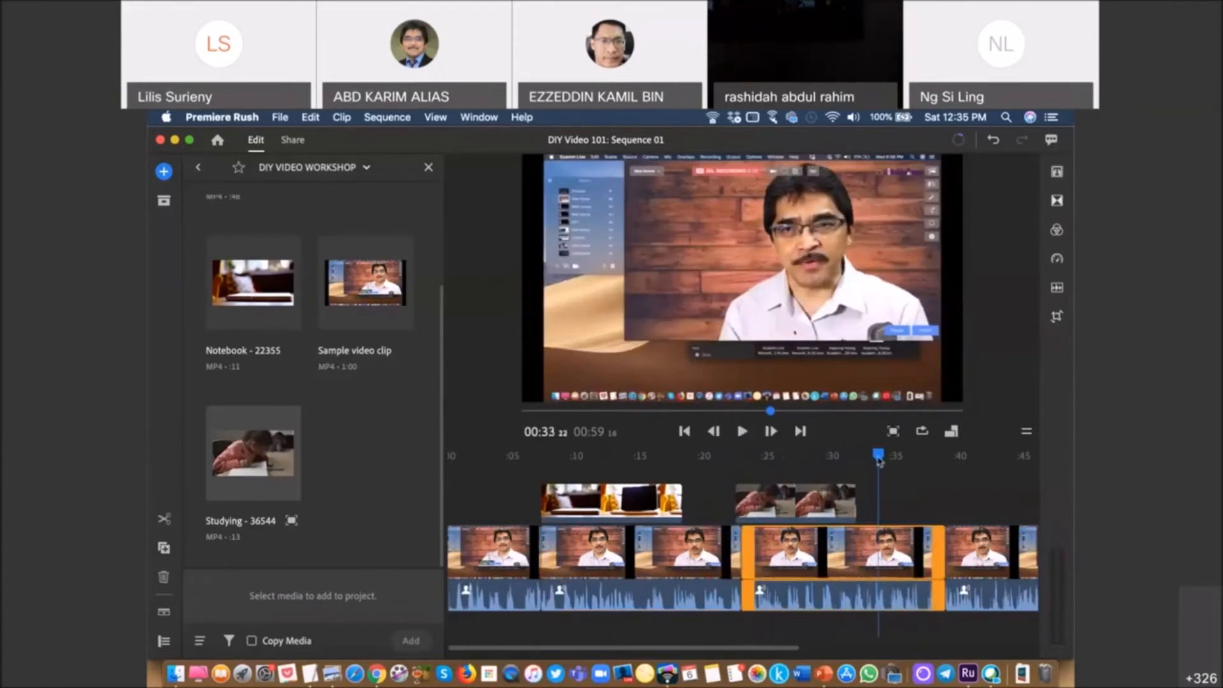
{"action": "left_click_drag", "start_coordinate": [878, 456], "coordinate": [854, 465]}
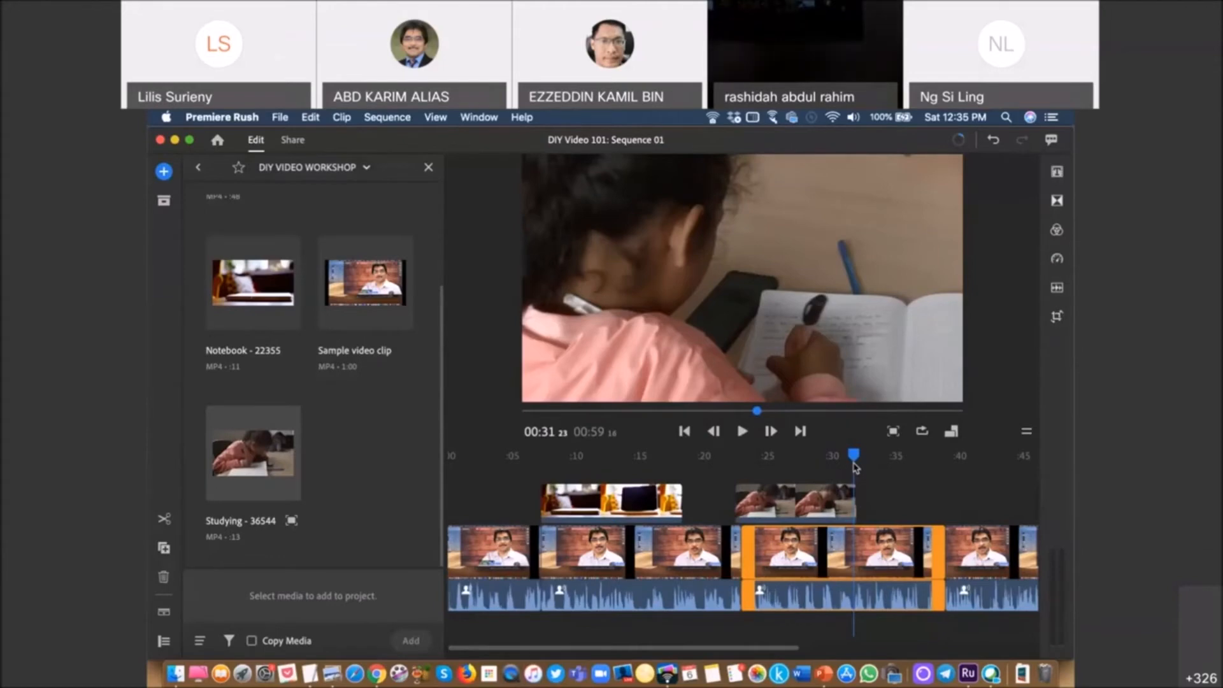
{"action": "left_click_drag", "start_coordinate": [854, 466], "coordinate": [864, 465]}
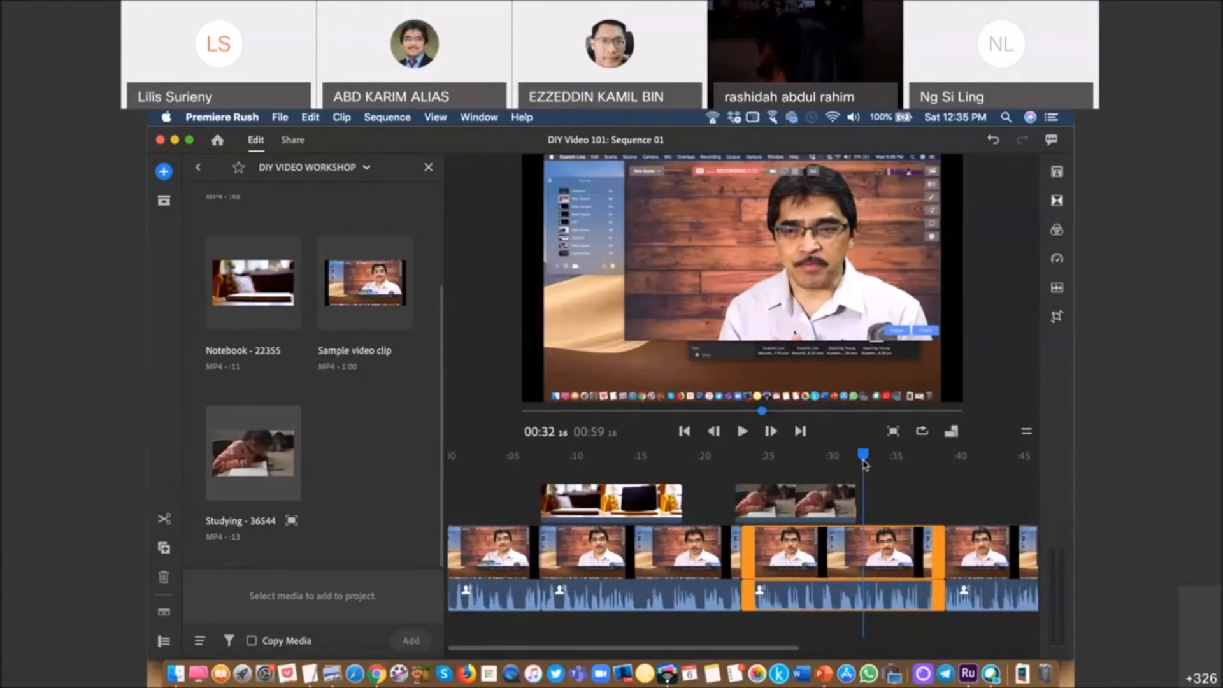
- Return to the start of the sequence, play into the notebook overlay, then replay the opening seconds from the beginning
{"action": "left_click_drag", "start_coordinate": [864, 465], "coordinate": [466, 517]}
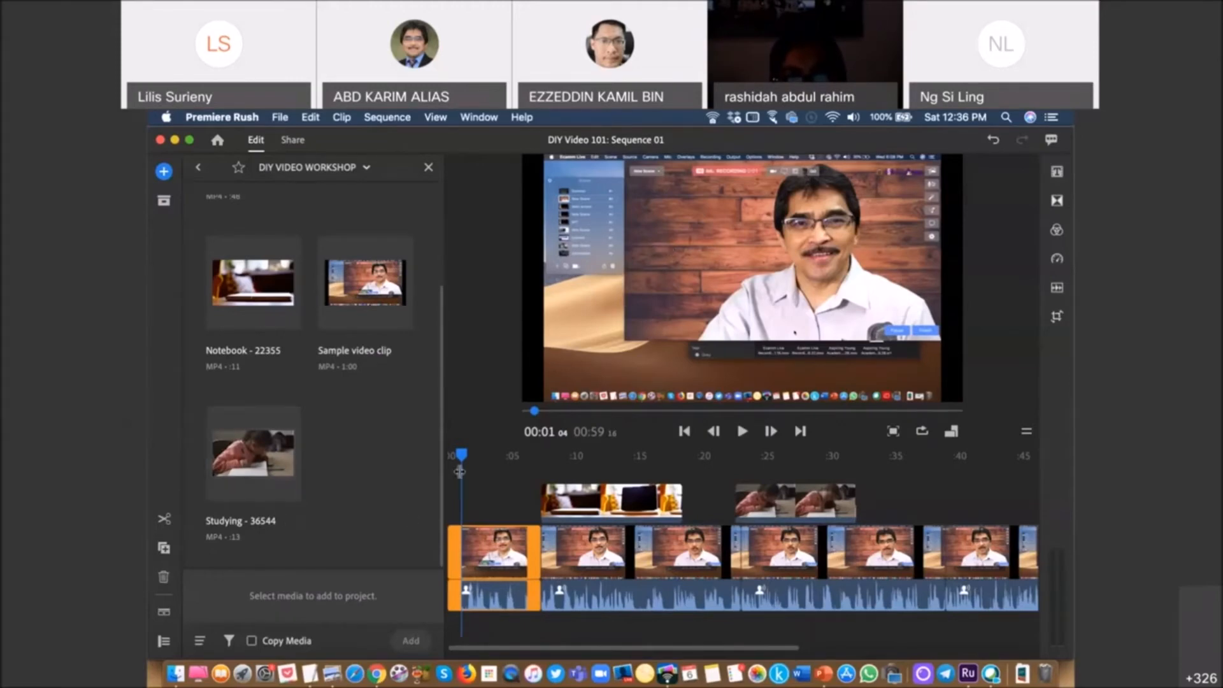
{"action": "left_click_drag", "start_coordinate": [465, 461], "coordinate": [460, 456]}
{"action": "left_click", "coordinate": [745, 433]}
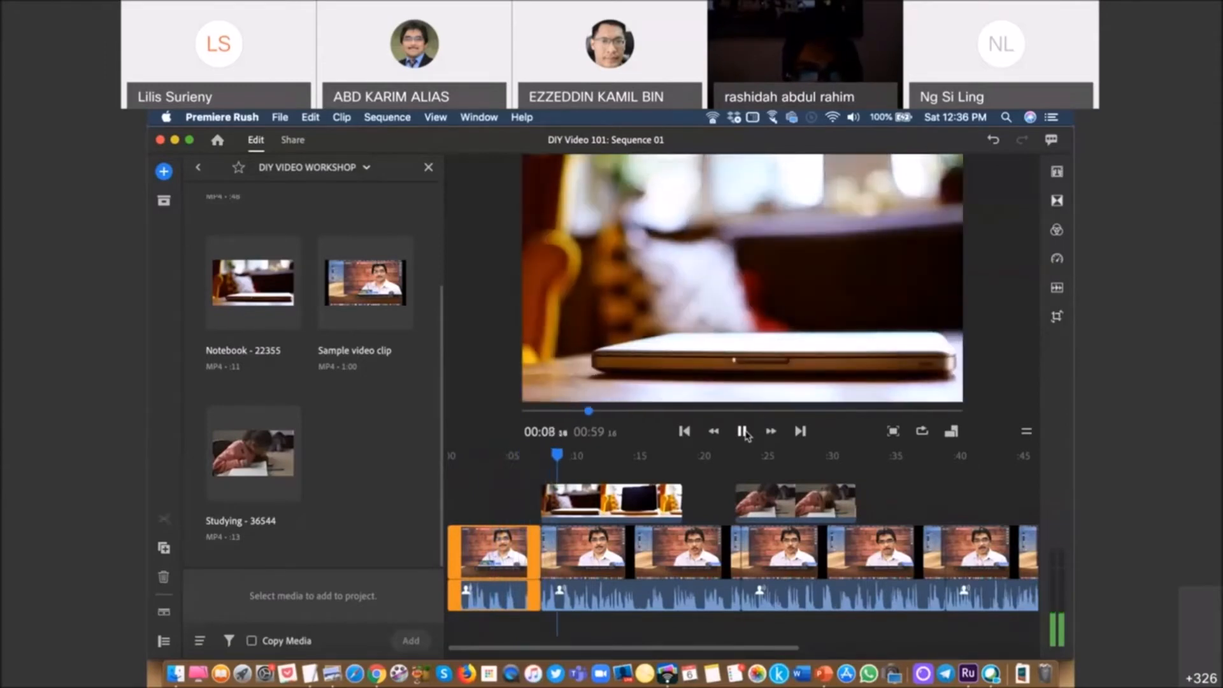
{"action": "left_click", "coordinate": [743, 431]}
{"action": "left_click_drag", "start_coordinate": [566, 455], "coordinate": [455, 473]}
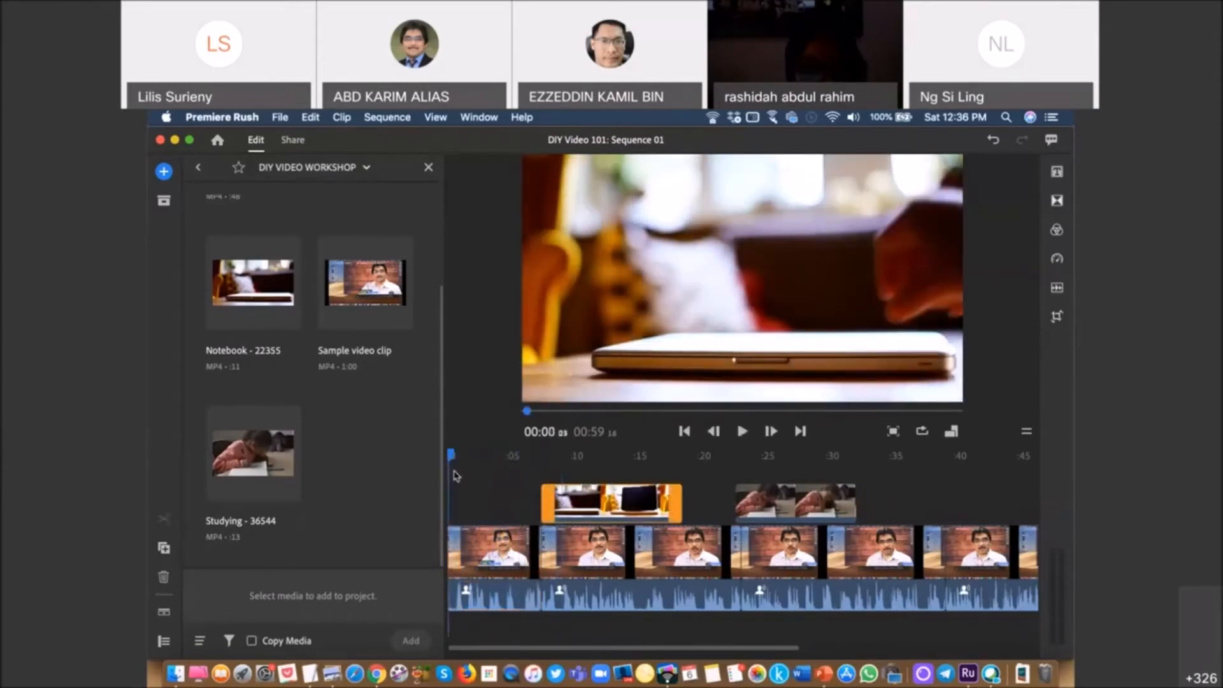
{"action": "left_click", "coordinate": [742, 431]}
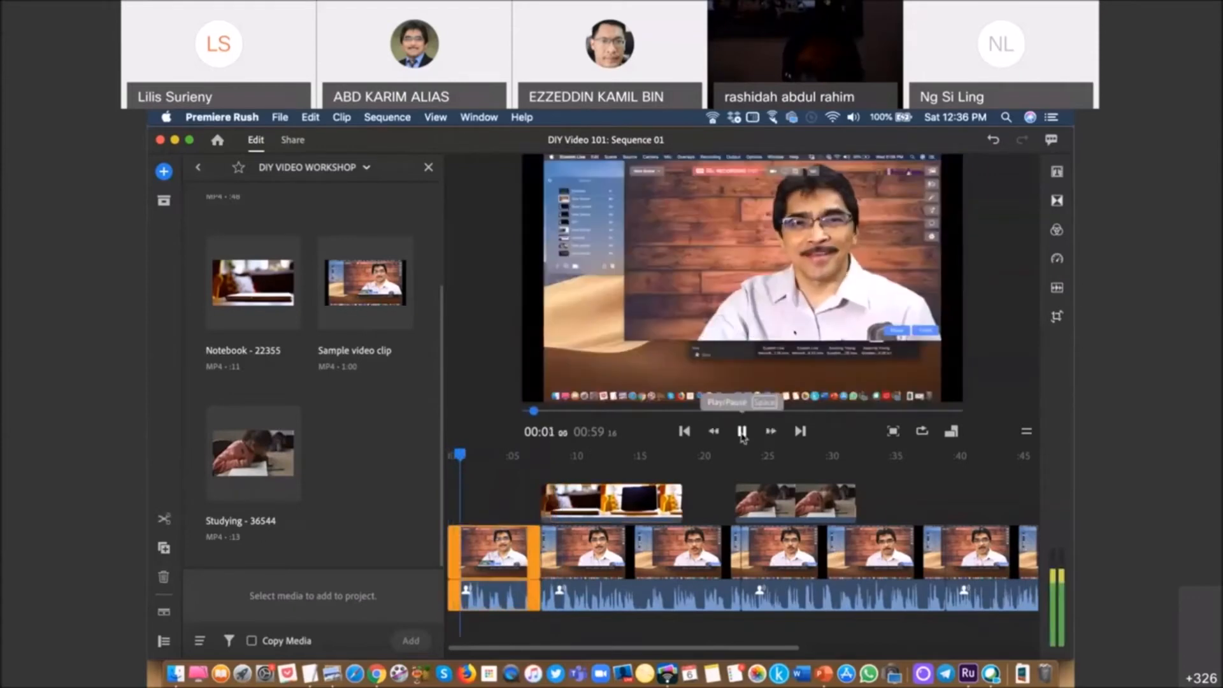
{"action": "left_click", "coordinate": [743, 431]}
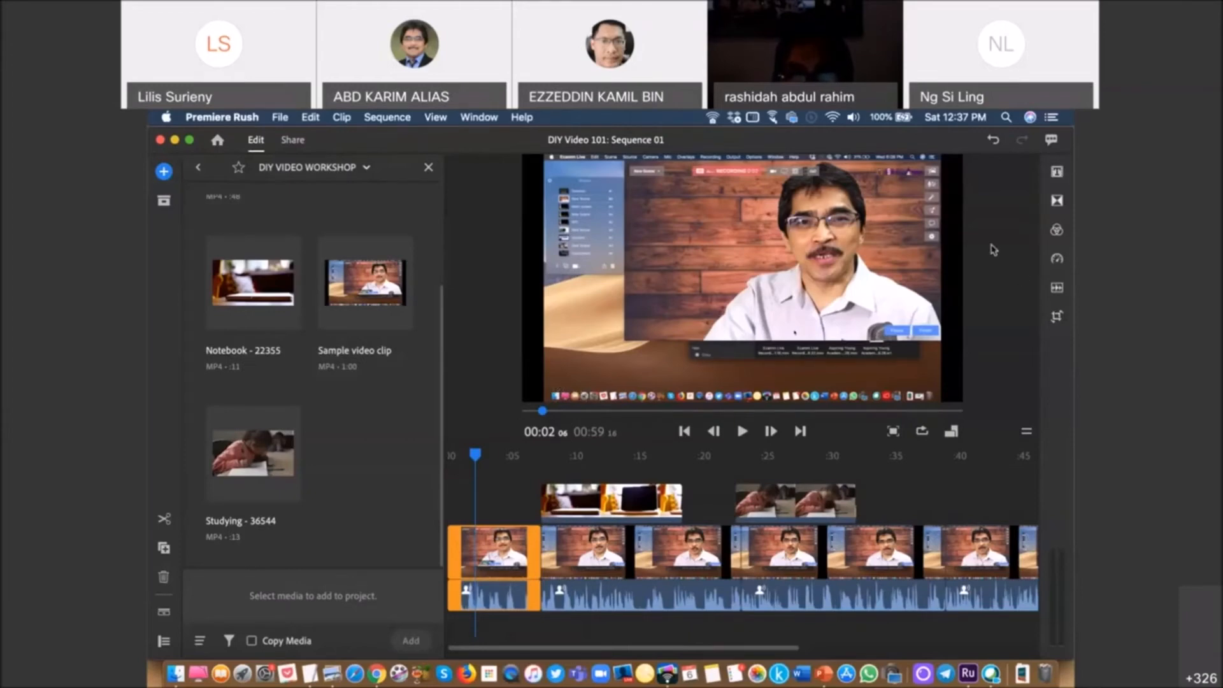
- Open the Titles styles and browse the built-in title templates from Basic Default Title down to the Orange Sherbet designs
{"action": "left_click", "coordinate": [1058, 175]}
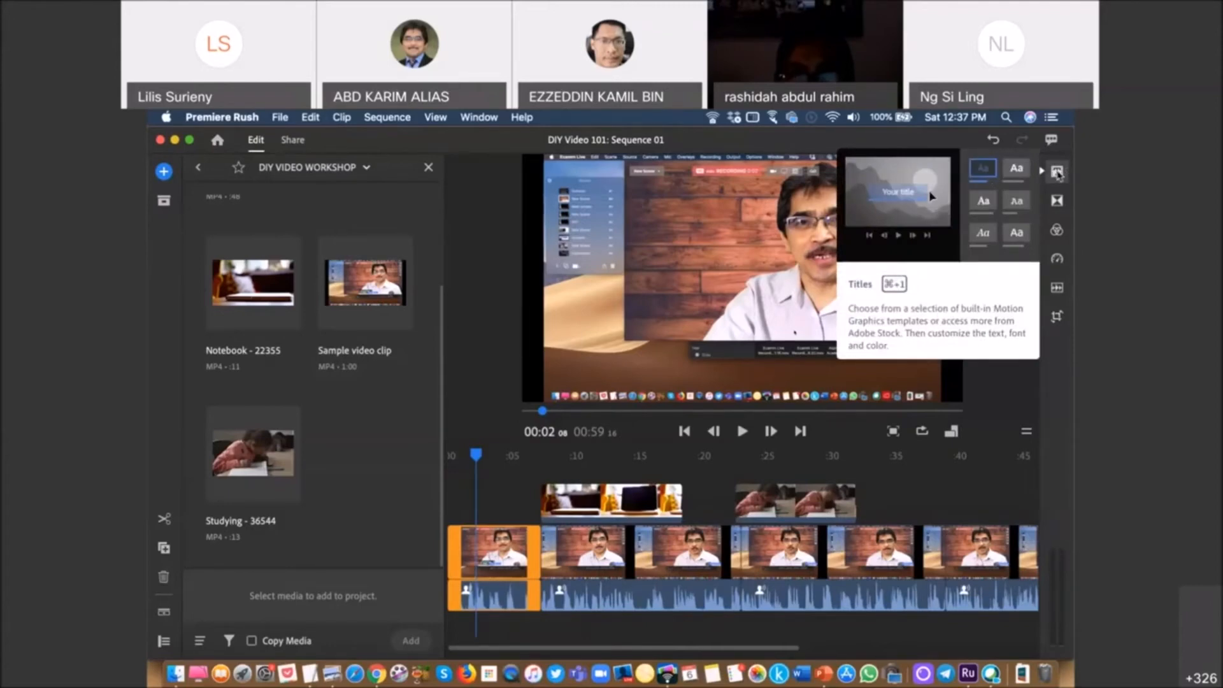
{"action": "left_click", "coordinate": [1058, 174]}
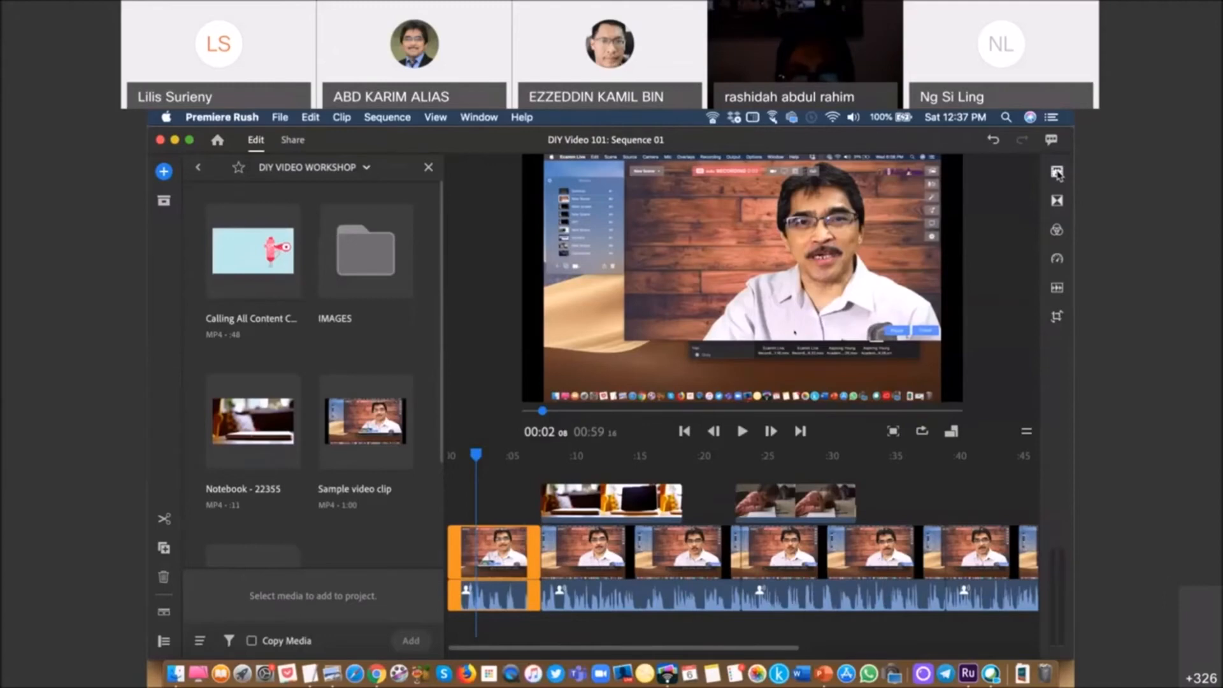
{"action": "left_click", "coordinate": [1057, 174]}
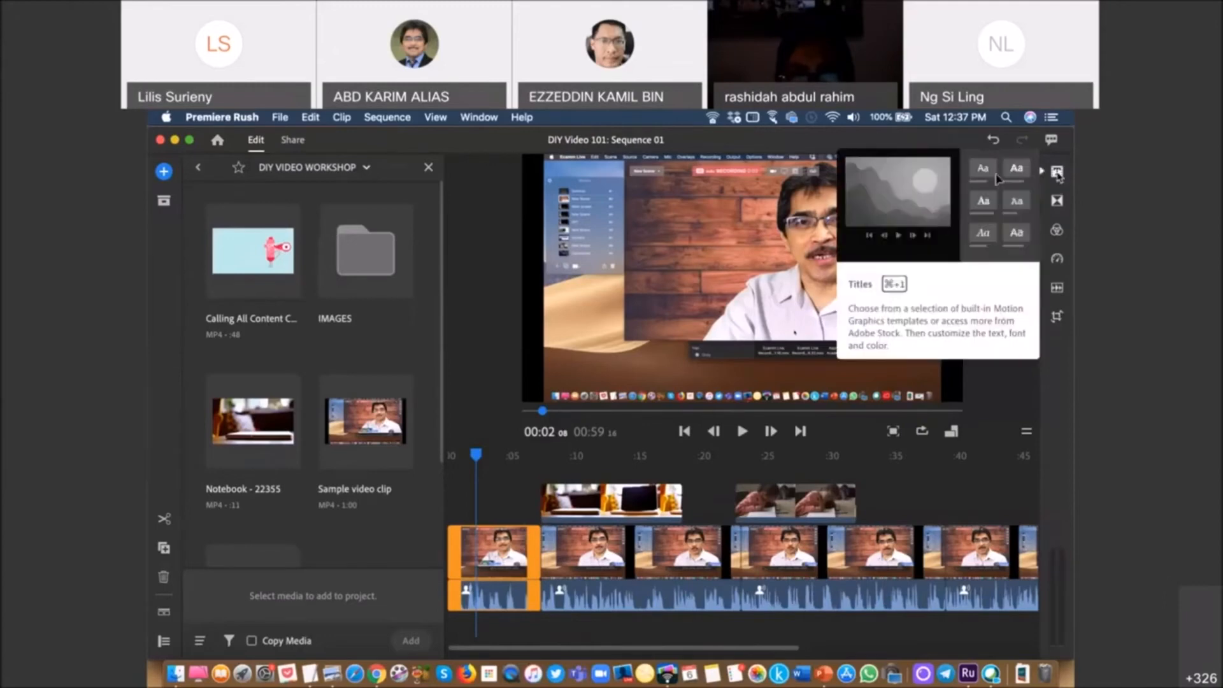
{"action": "left_click", "coordinate": [1058, 174]}
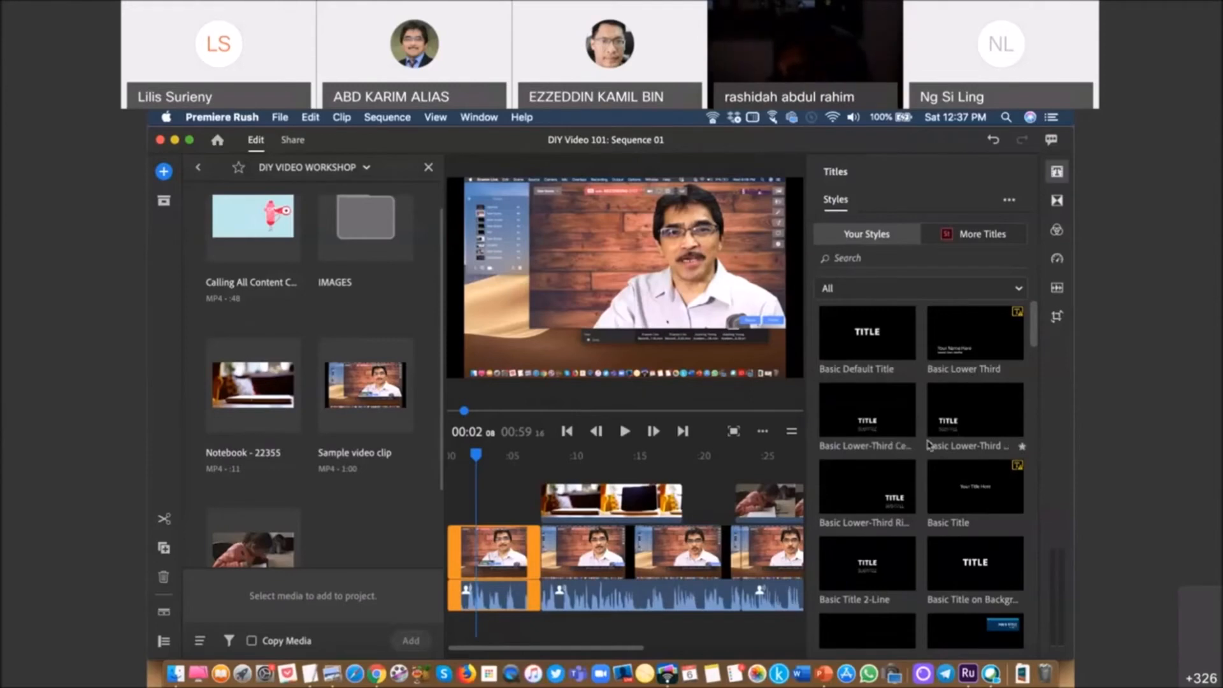
{"action": "scroll", "coordinate": [945, 478], "scroll_direction": "down", "scroll_amount": 2}
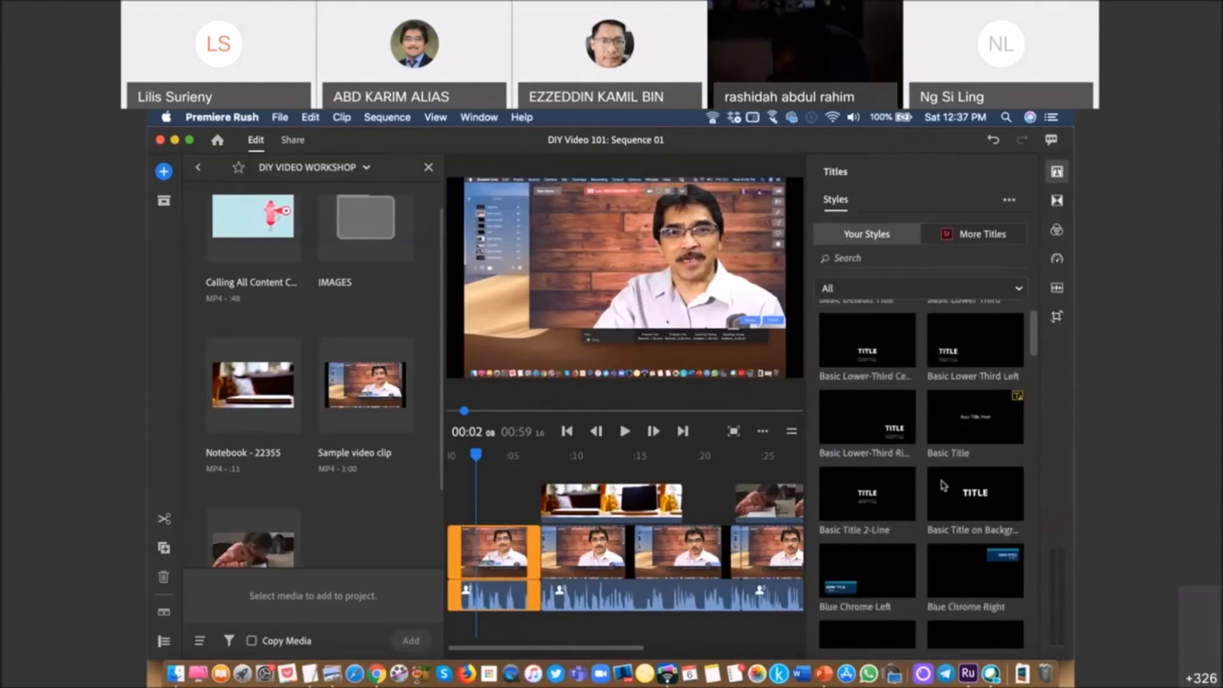
{"action": "scroll", "coordinate": [946, 482], "scroll_direction": "down", "scroll_amount": 4}
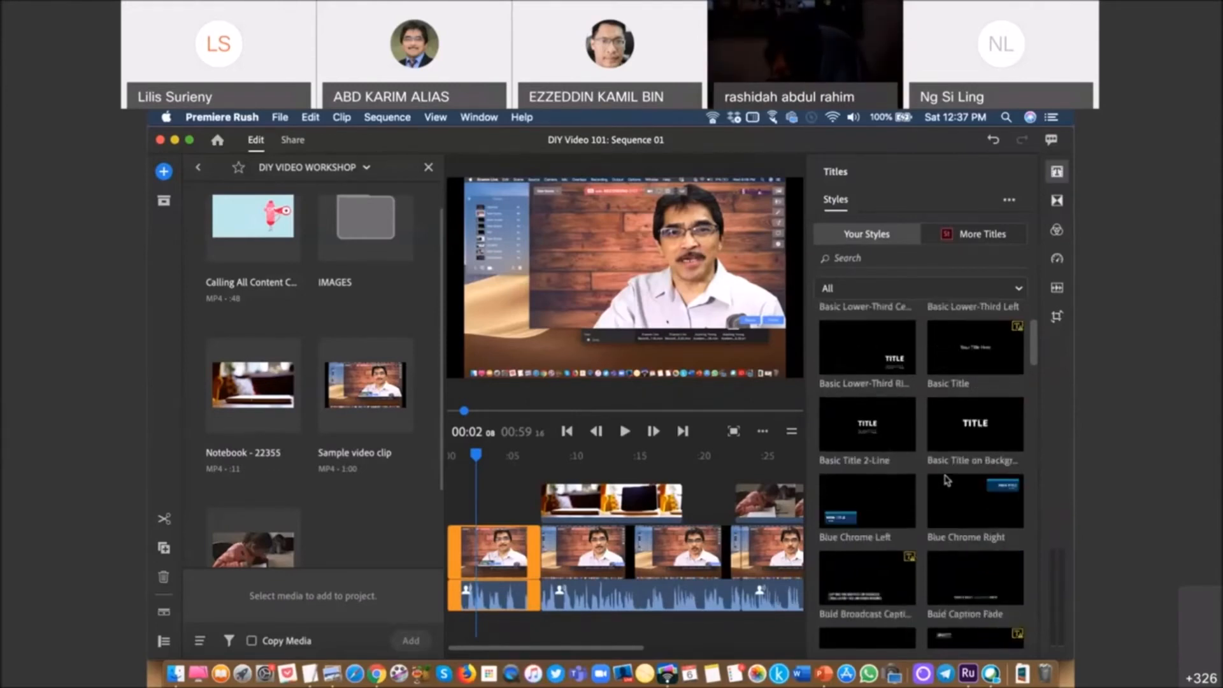
{"action": "scroll", "coordinate": [947, 481], "scroll_direction": "down", "scroll_amount": 3}
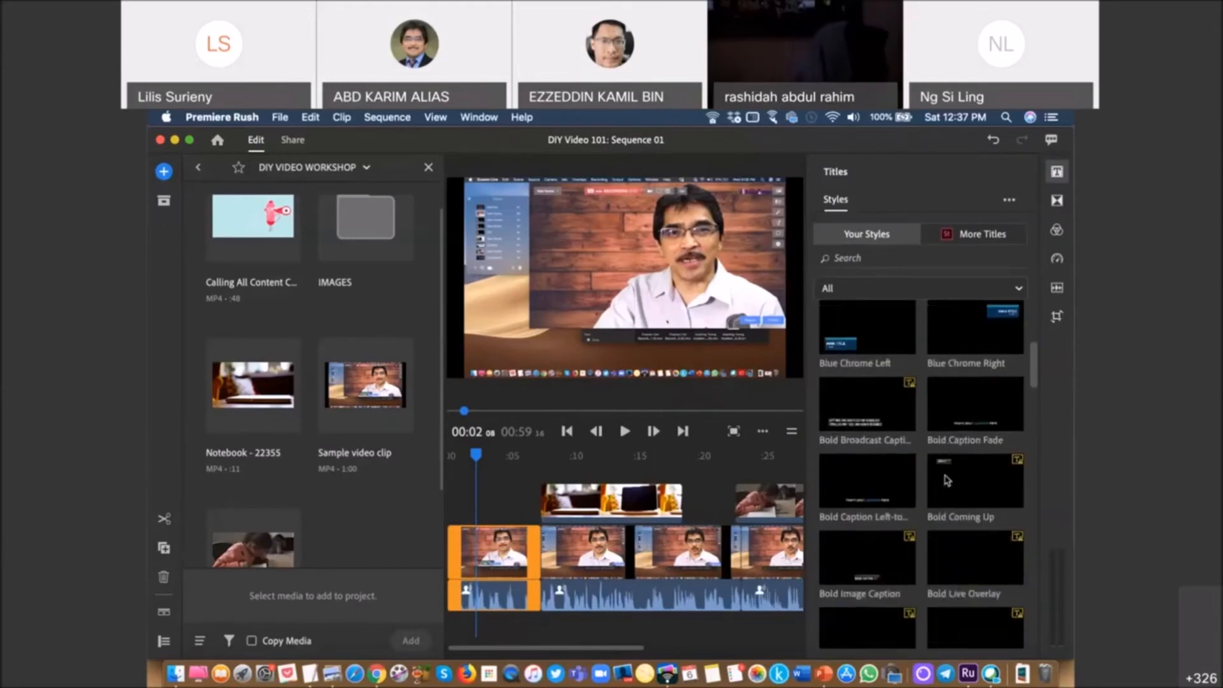
{"action": "scroll", "coordinate": [947, 481], "scroll_direction": "down", "scroll_amount": 4}
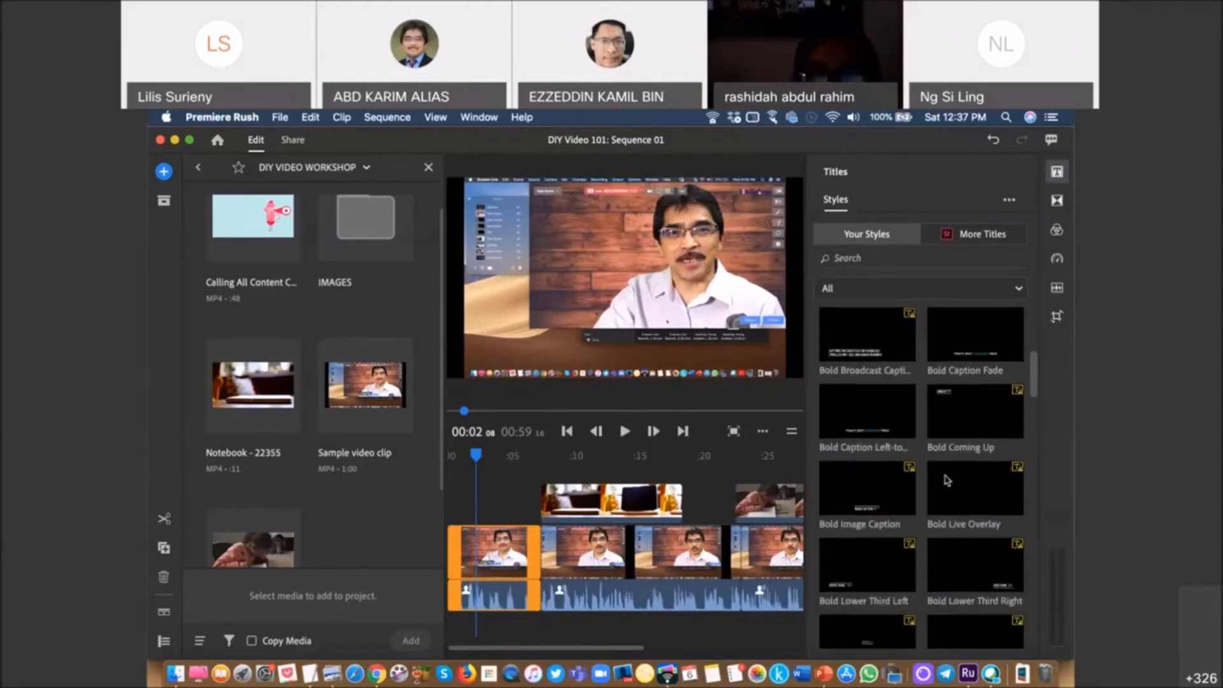
{"action": "scroll", "coordinate": [947, 481], "scroll_direction": "down", "scroll_amount": 4}
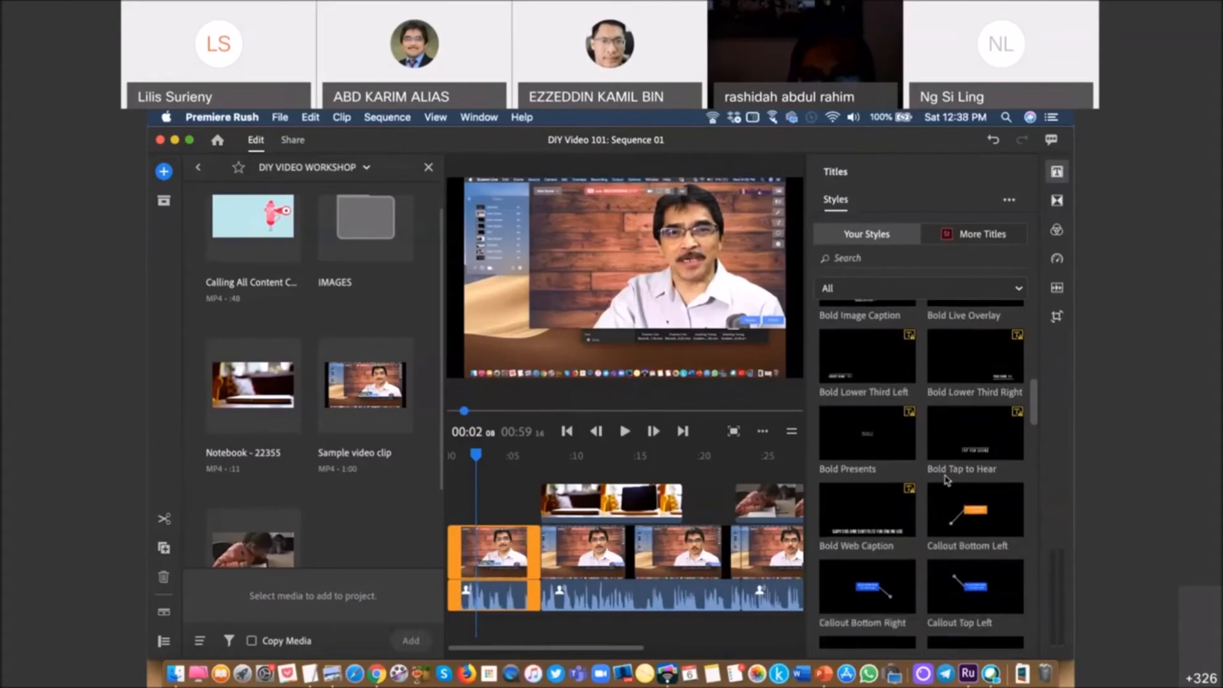
{"action": "scroll", "coordinate": [947, 481], "scroll_direction": "down", "scroll_amount": 4}
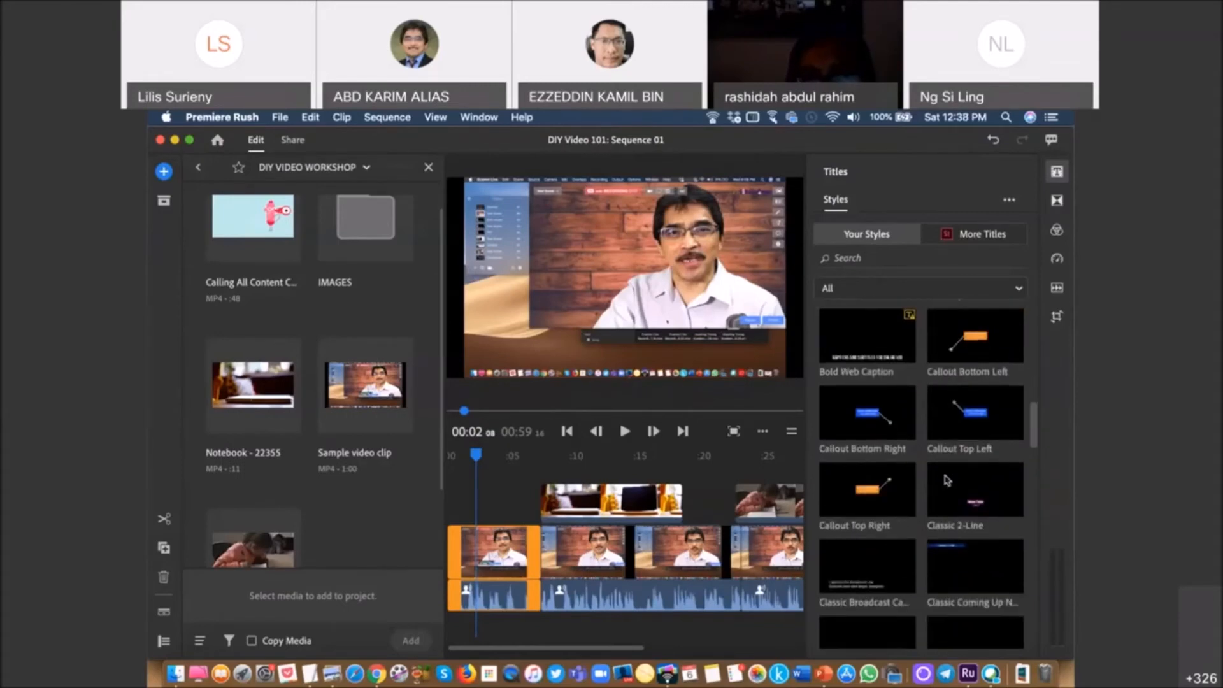
{"action": "scroll", "coordinate": [947, 480], "scroll_direction": "down", "scroll_amount": 5}
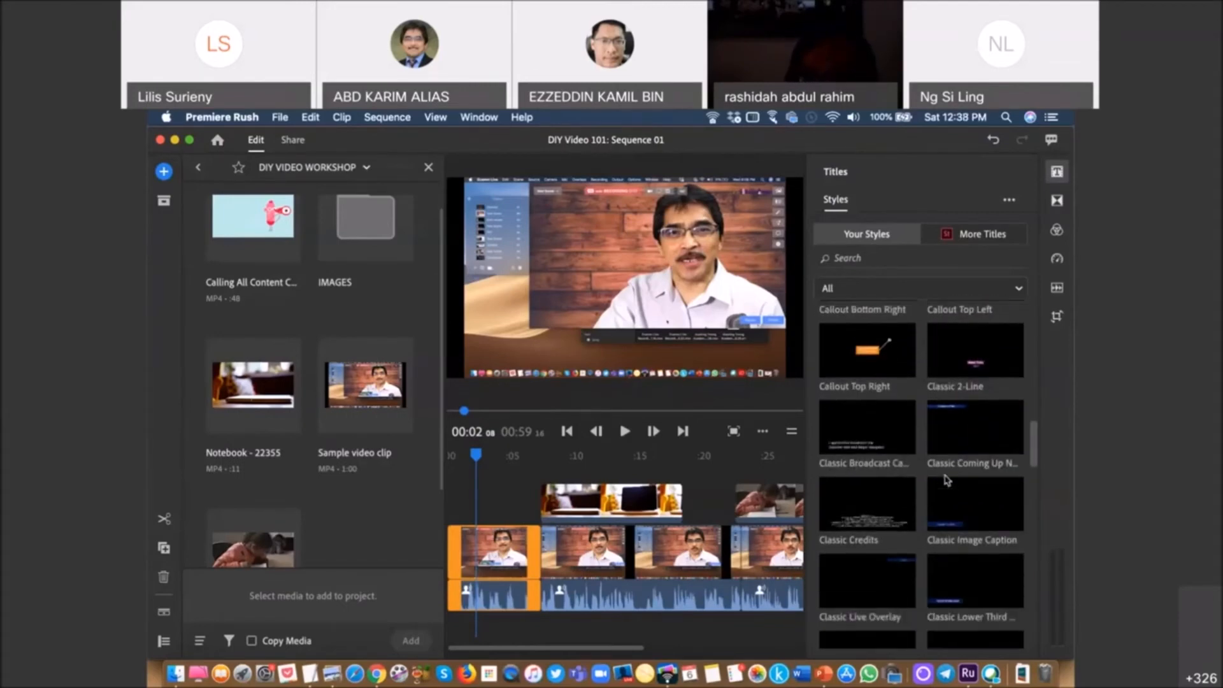
{"action": "scroll", "coordinate": [948, 479], "scroll_direction": "down", "scroll_amount": 2}
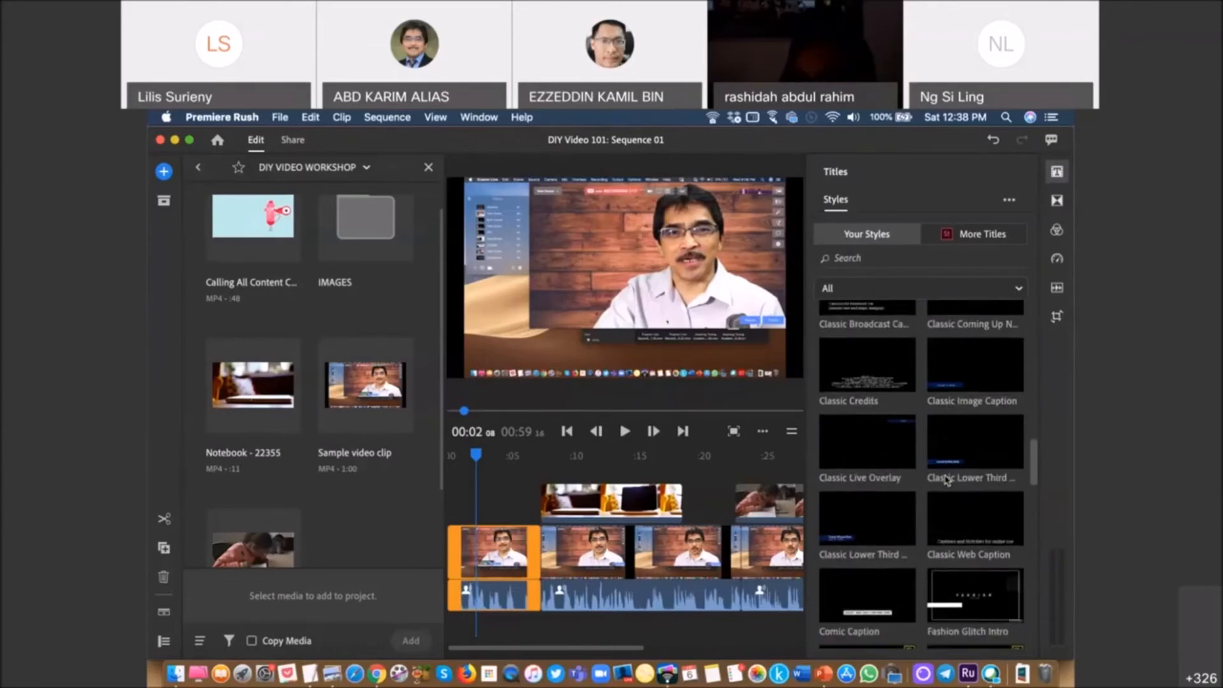
{"action": "scroll", "coordinate": [947, 480], "scroll_direction": "down", "scroll_amount": 2}
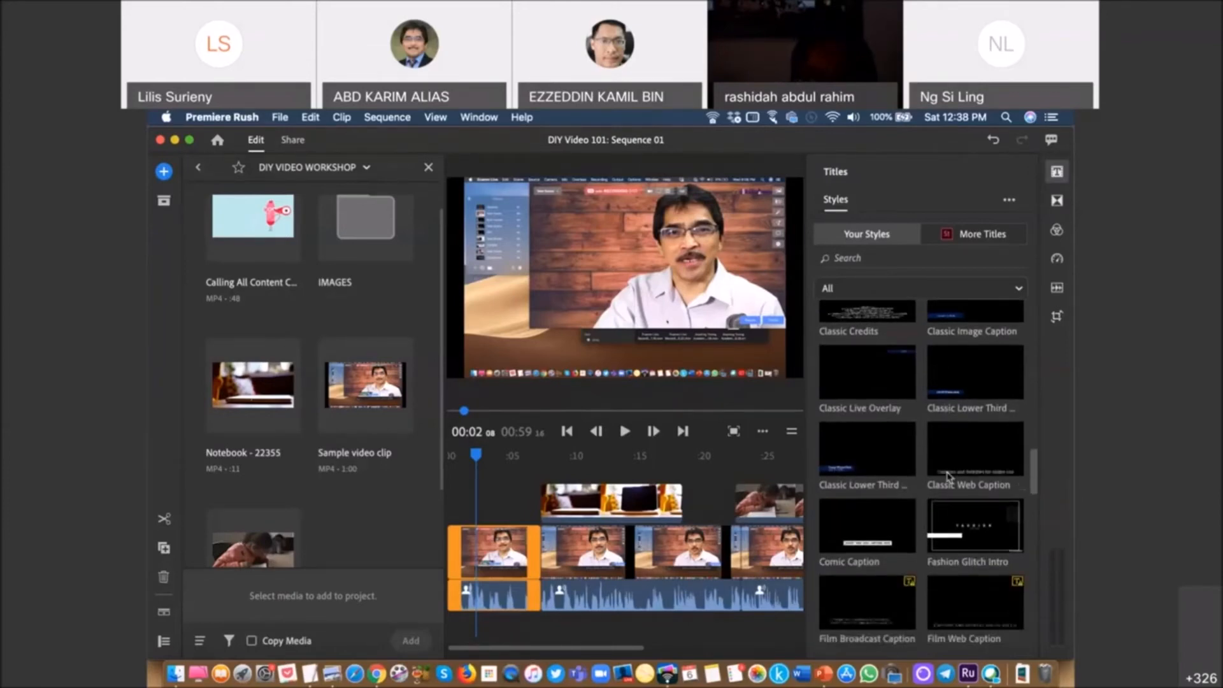
{"action": "scroll", "coordinate": [947, 476], "scroll_direction": "down", "scroll_amount": 6}
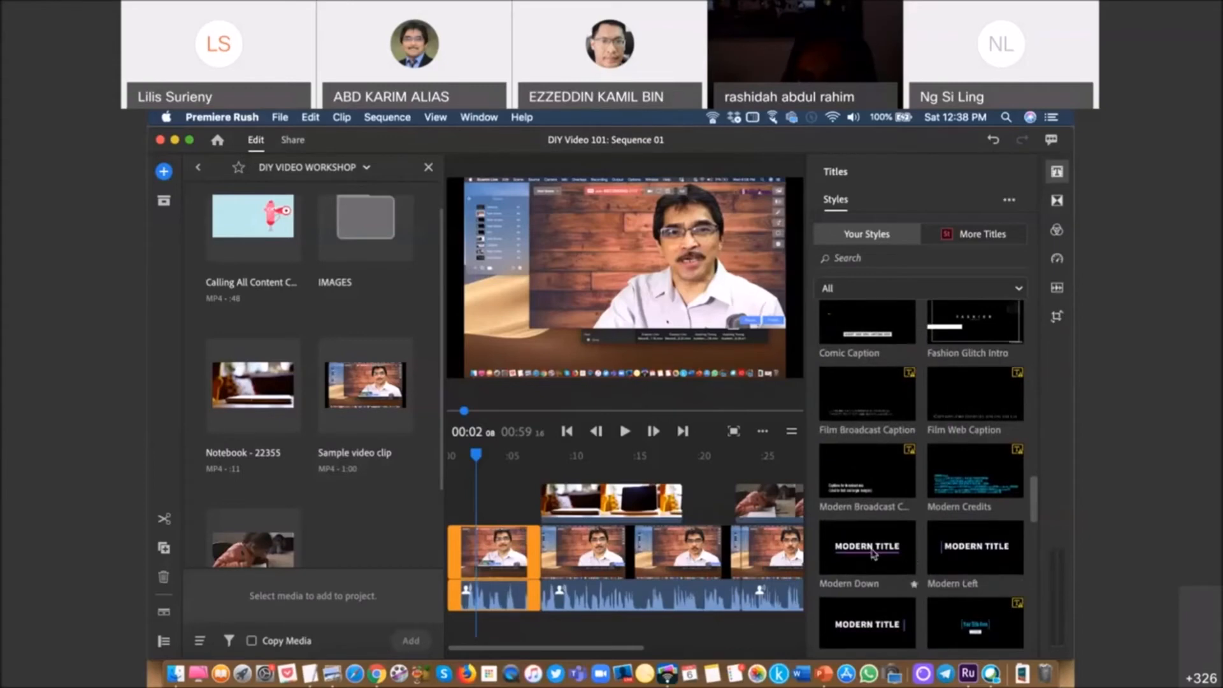
{"action": "scroll", "coordinate": [886, 541], "scroll_direction": "down", "scroll_amount": 4}
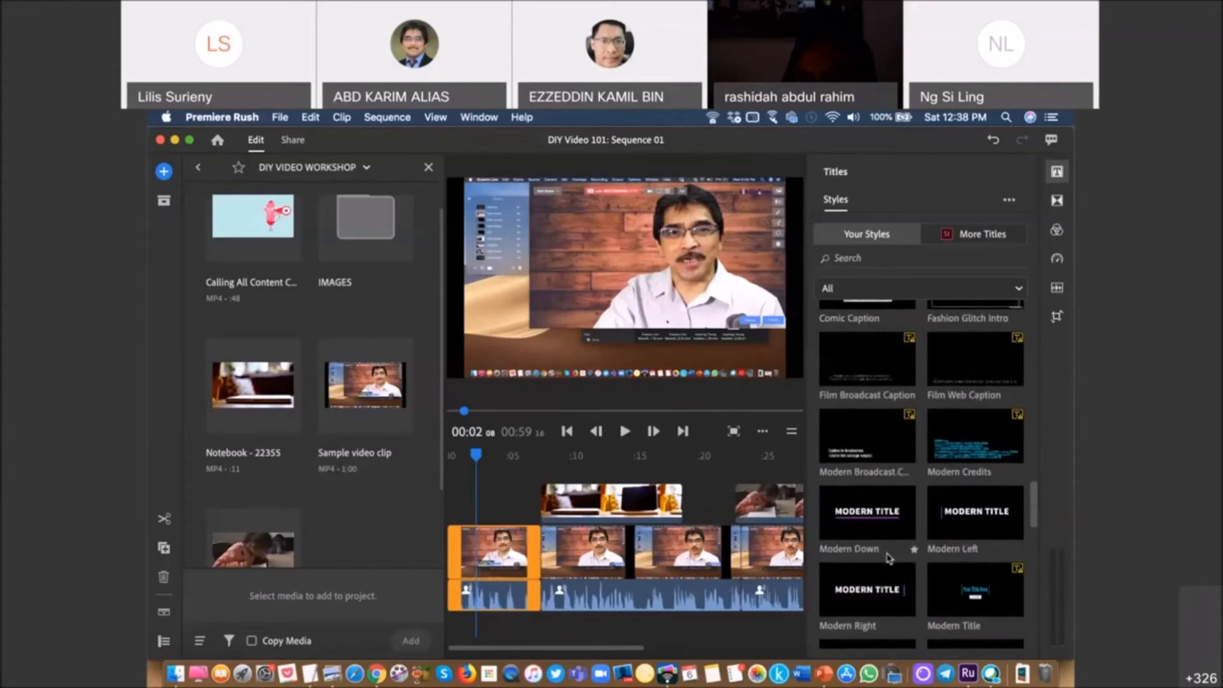
{"action": "scroll", "coordinate": [890, 554], "scroll_direction": "down", "scroll_amount": 3}
{"action": "scroll", "coordinate": [891, 554], "scroll_direction": "down", "scroll_amount": 2}
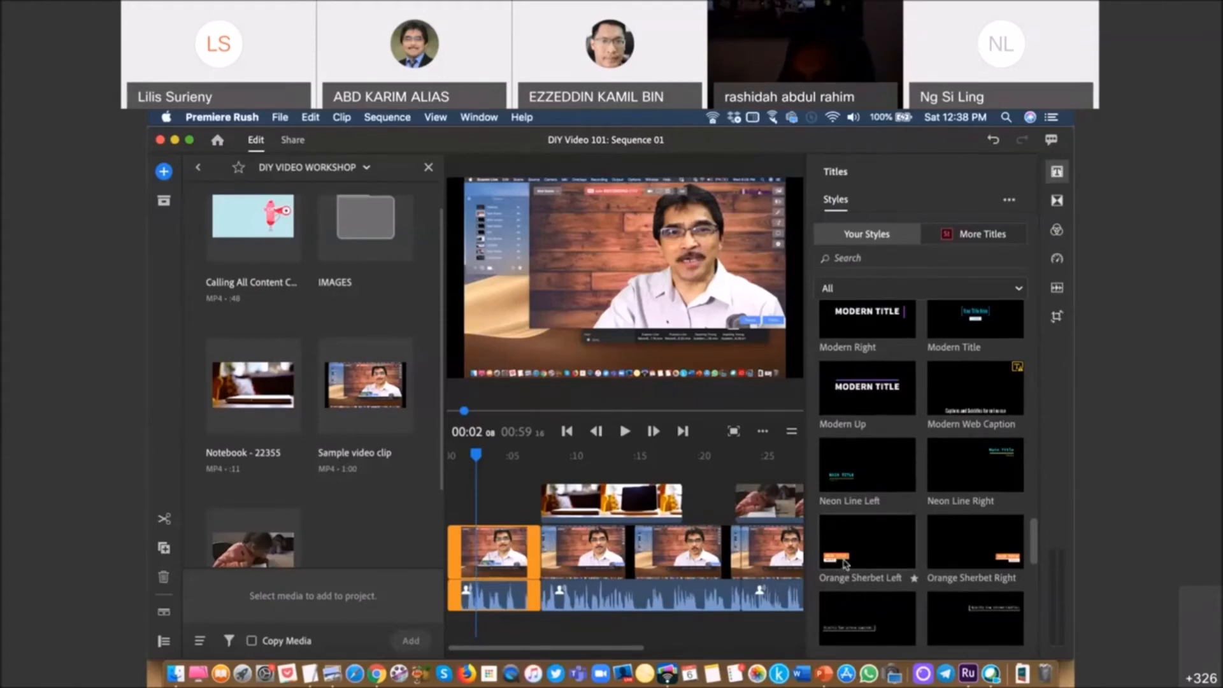
- Place the Orange Sherbet Left title above the main video at about 2 seconds and preview it at about 3 seconds
{"action": "left_click_drag", "start_coordinate": [846, 564], "coordinate": [478, 481]}
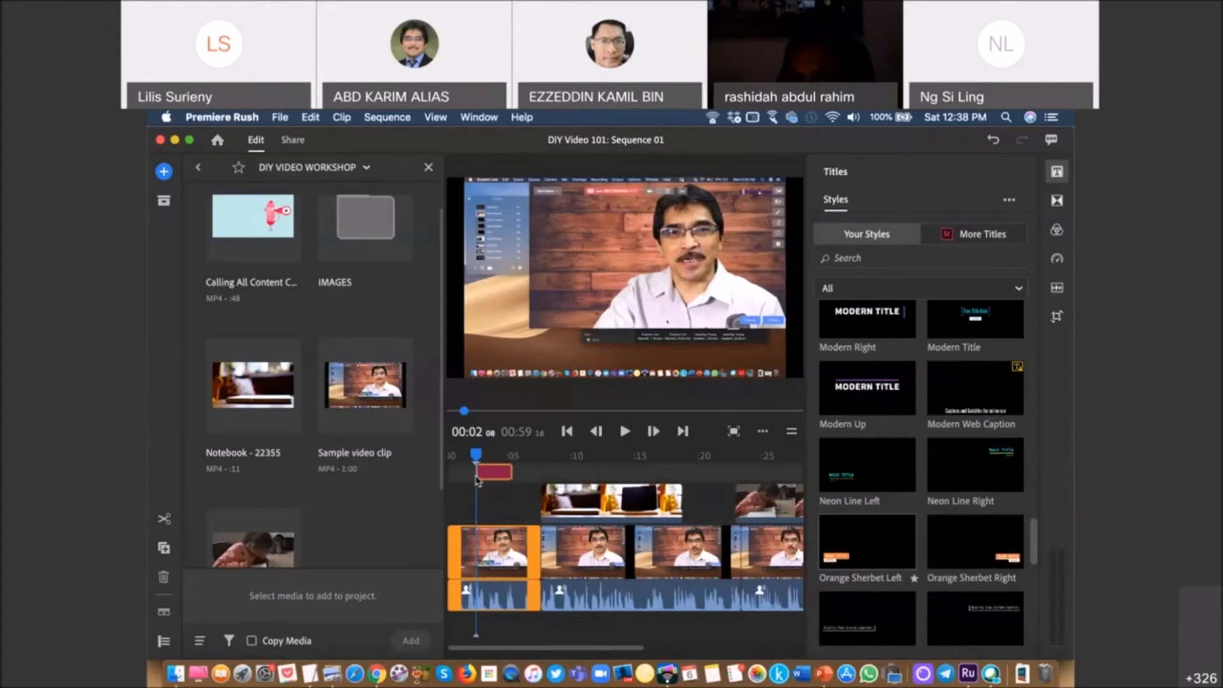
{"action": "left_click_drag", "start_coordinate": [478, 481], "coordinate": [481, 478]}
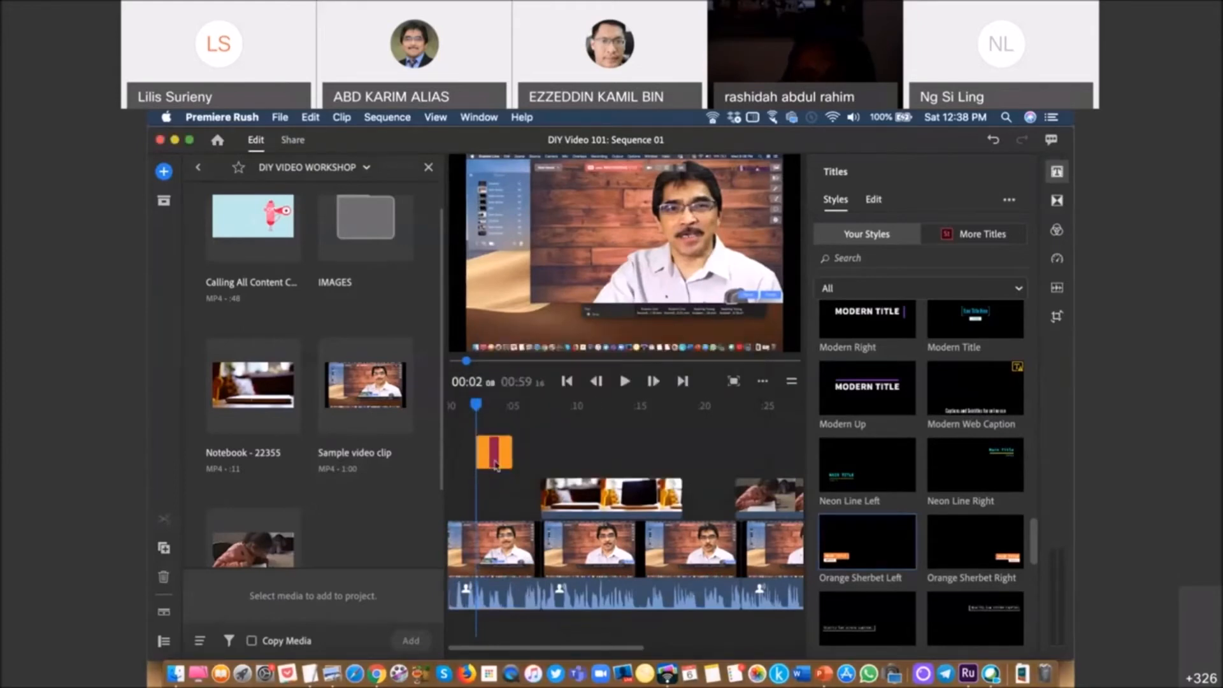
{"action": "mouse_move", "coordinate": [476, 405]}
{"action": "left_mouse_down"}
{"action": "mouse_move", "coordinate": [466, 407]}
{"action": "mouse_move", "coordinate": [490, 409]}
{"action": "left_mouse_up"}
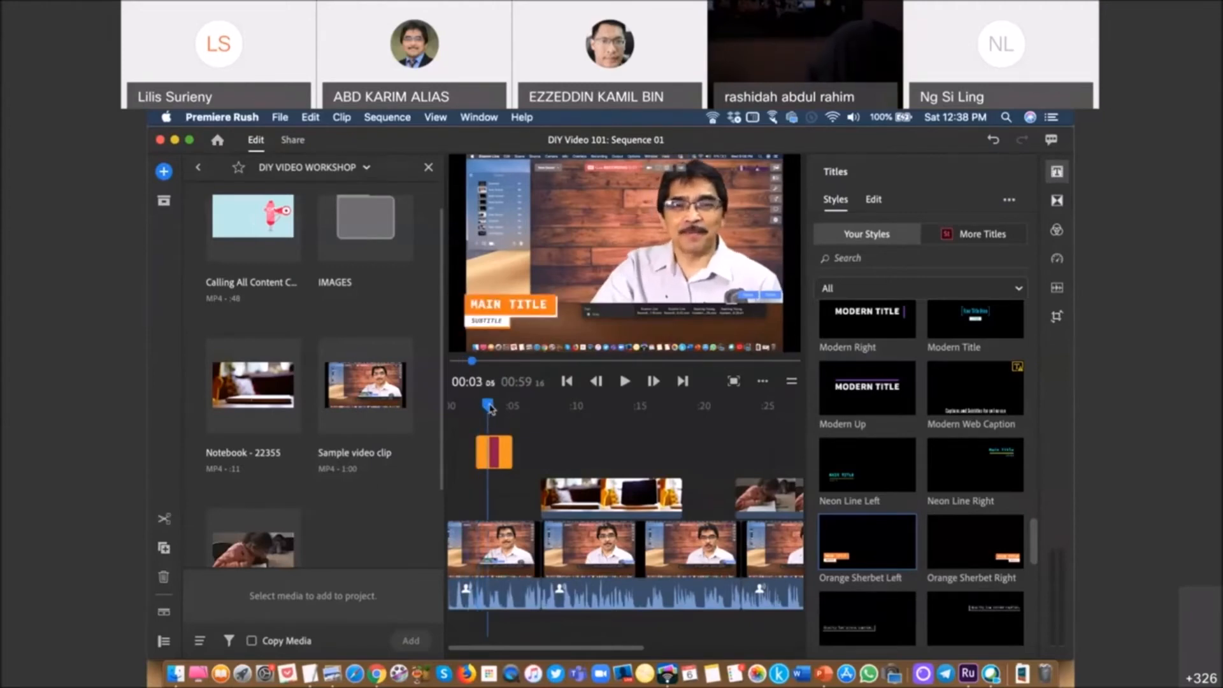
- Replace the MAIN TITLE placeholder text with the speaker's full name
{"action": "left_click", "coordinate": [535, 314]}
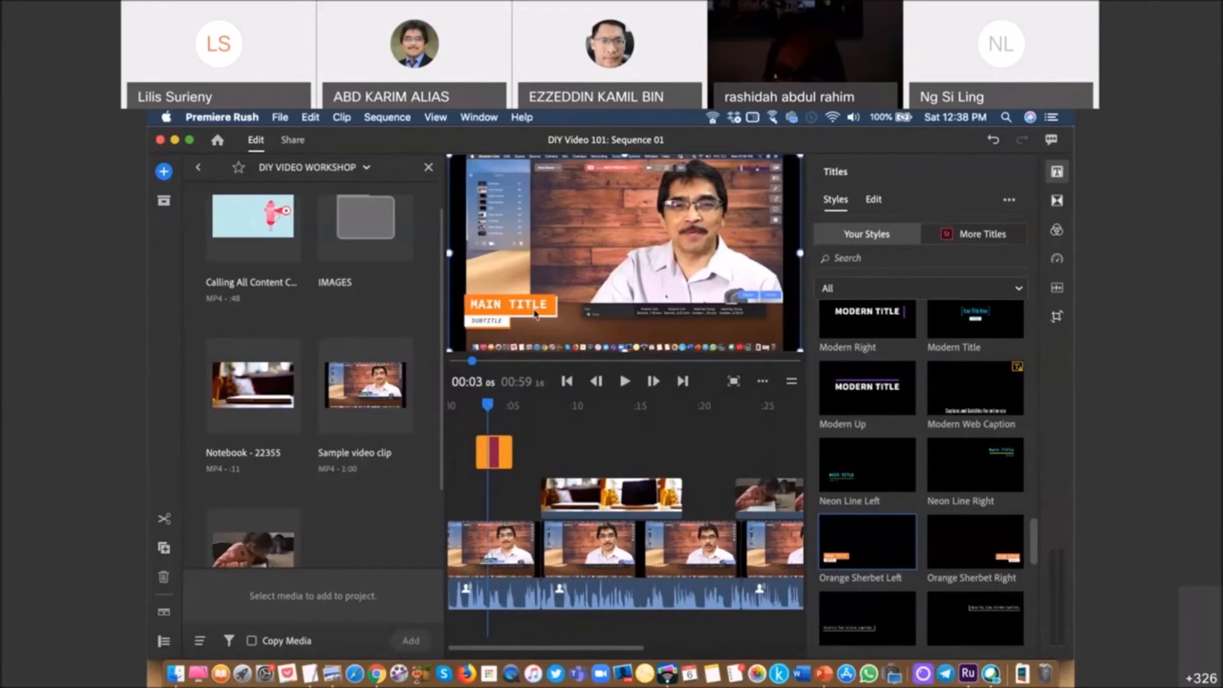
{"action": "double_click", "coordinate": [535, 313]}
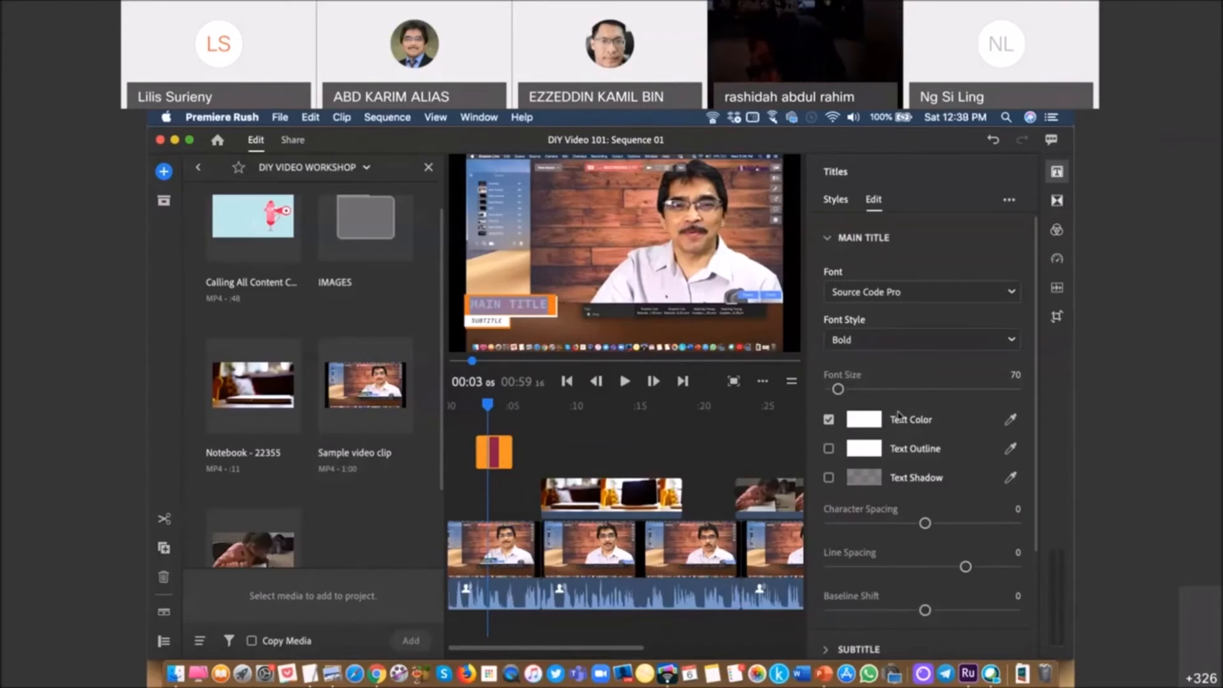
{"action": "left_click", "coordinate": [549, 308]}
{"action": "left_click_drag", "start_coordinate": [549, 308], "coordinate": [475, 306]}
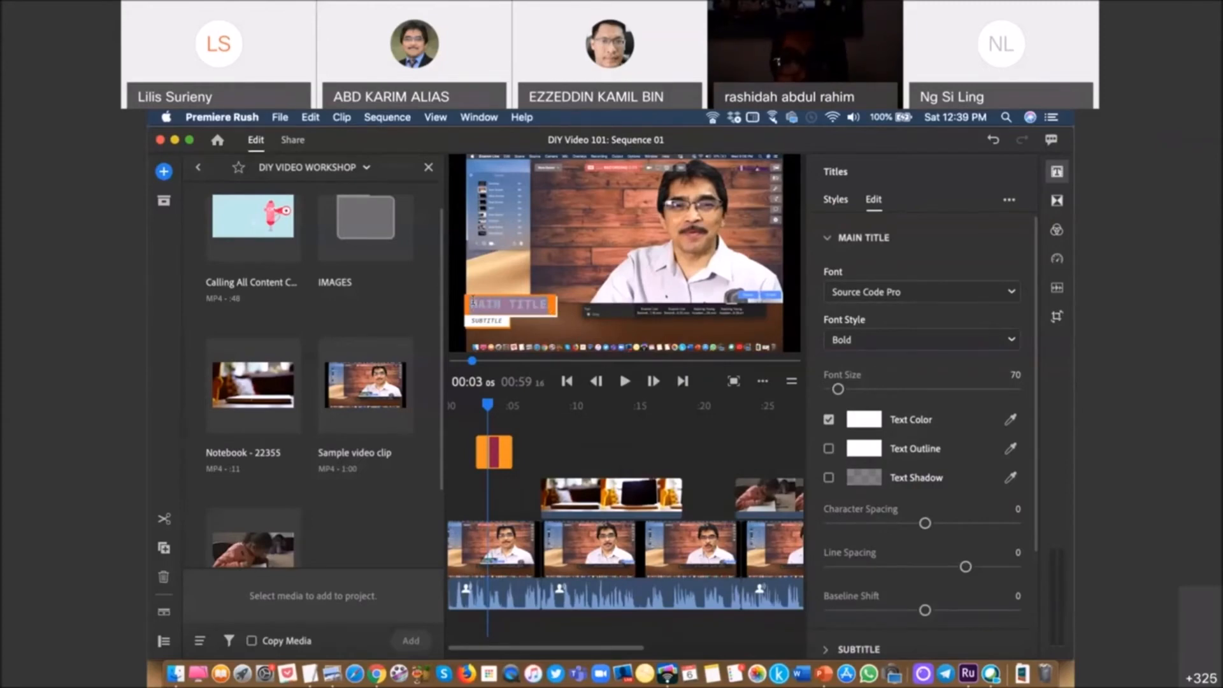
{"action": "type", "text": "Abd"}
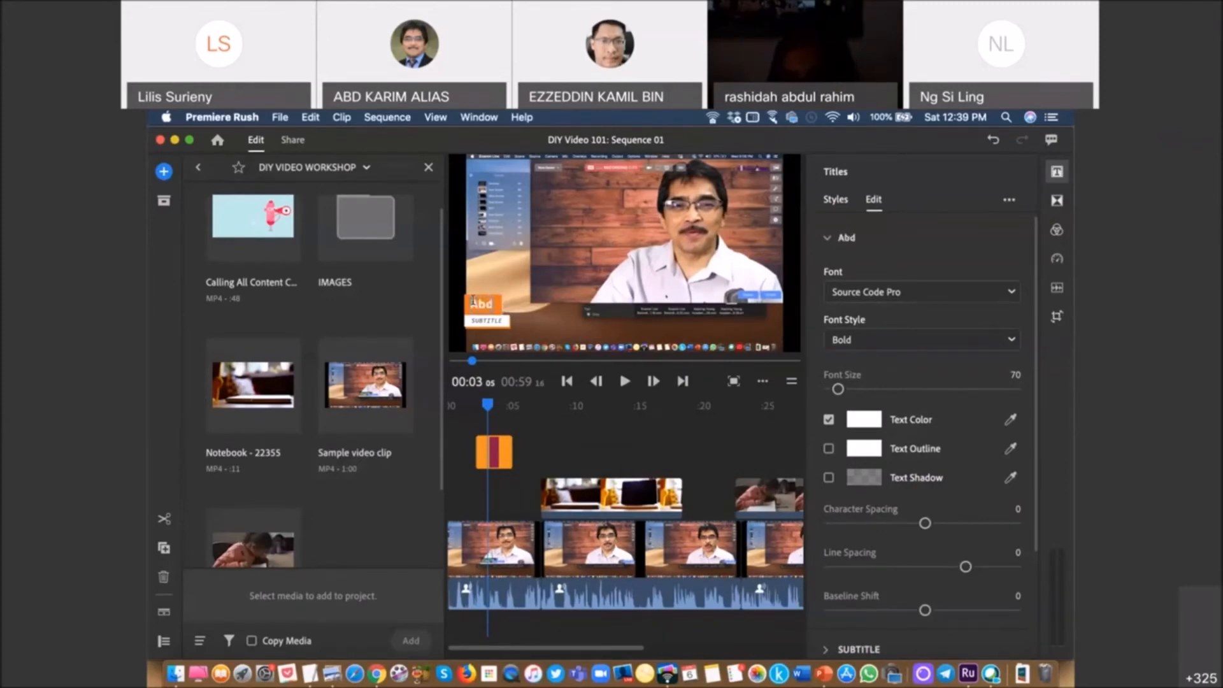
{"action": "type", "text": " Karim Alias"}
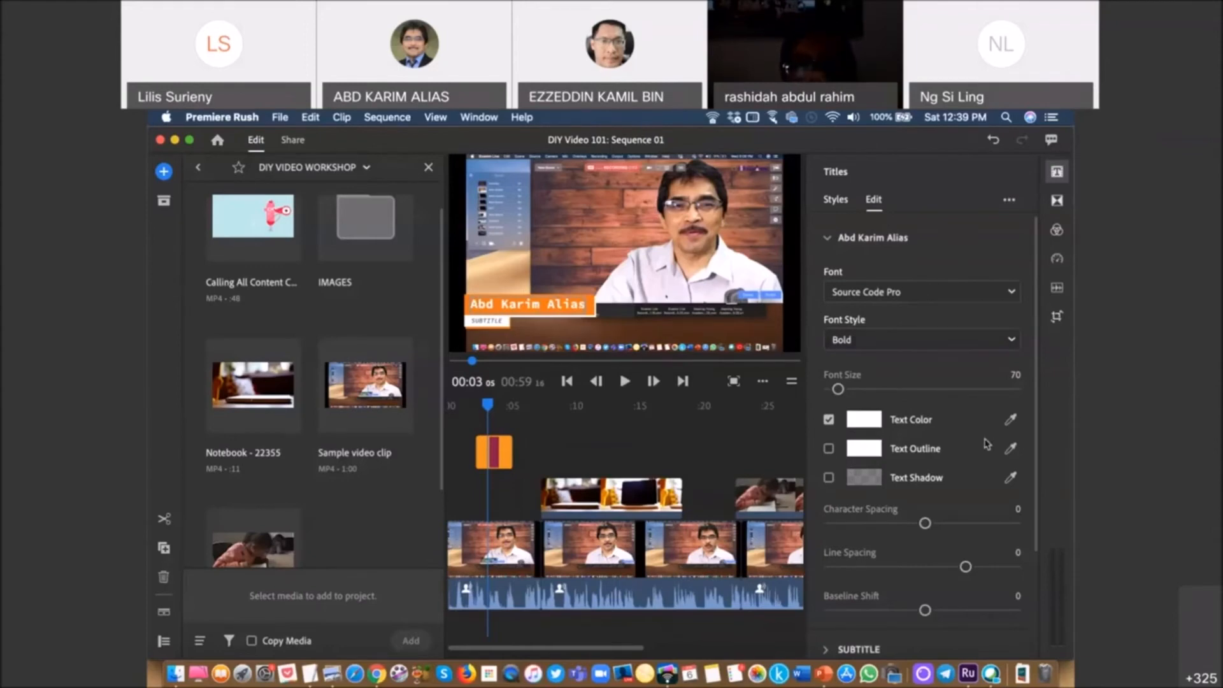
- Look through the main title's text settings and the list of available fonts without changing the font
{"action": "scroll", "coordinate": [952, 423], "scroll_direction": "down", "scroll_amount": 3}
{"action": "scroll", "coordinate": [953, 423], "scroll_direction": "up", "scroll_amount": 3}
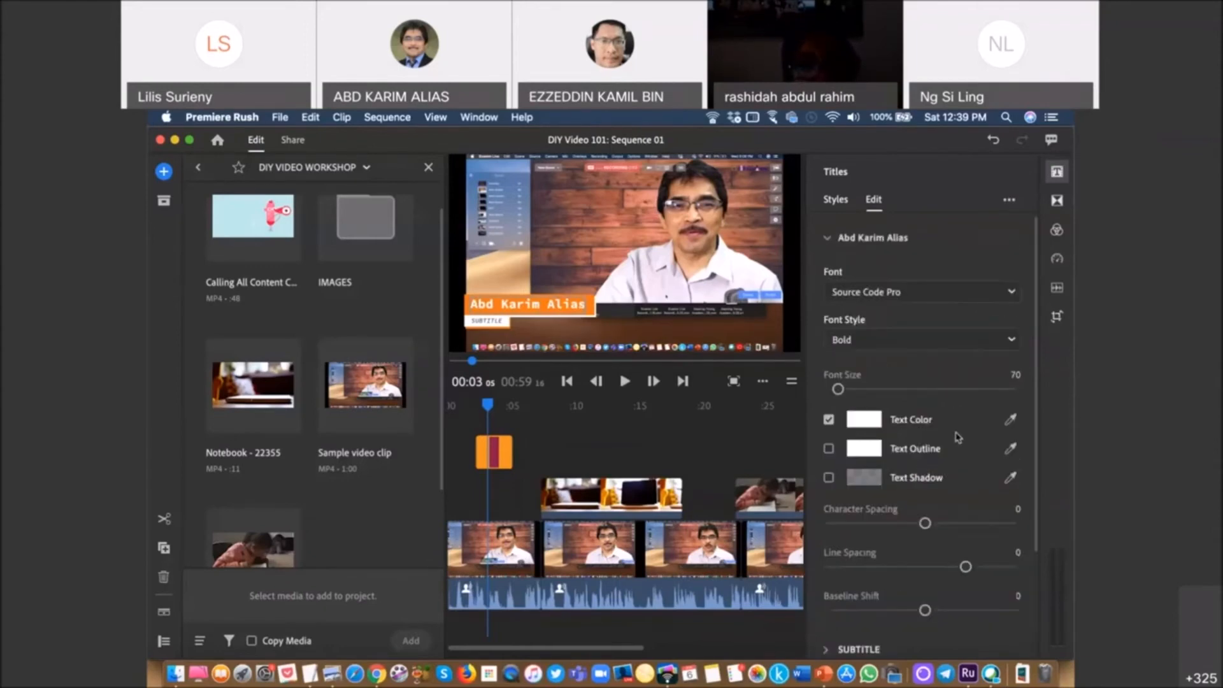
{"action": "left_click", "coordinate": [988, 291]}
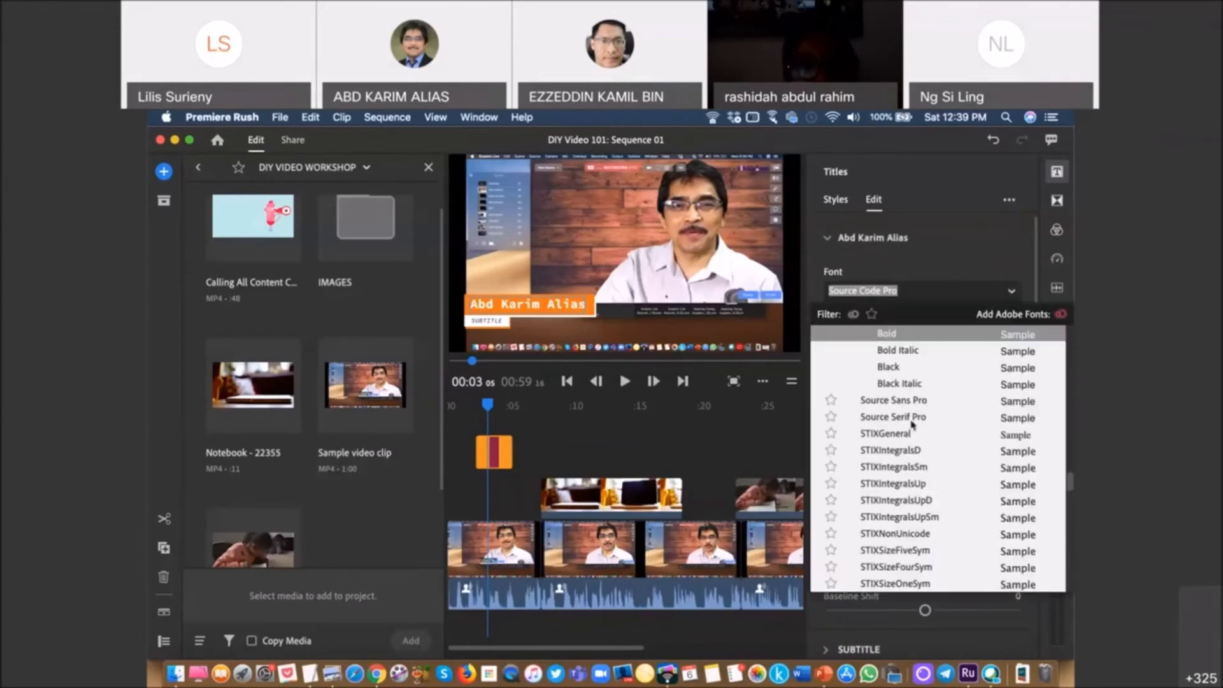
{"action": "left_click", "coordinate": [624, 341]}
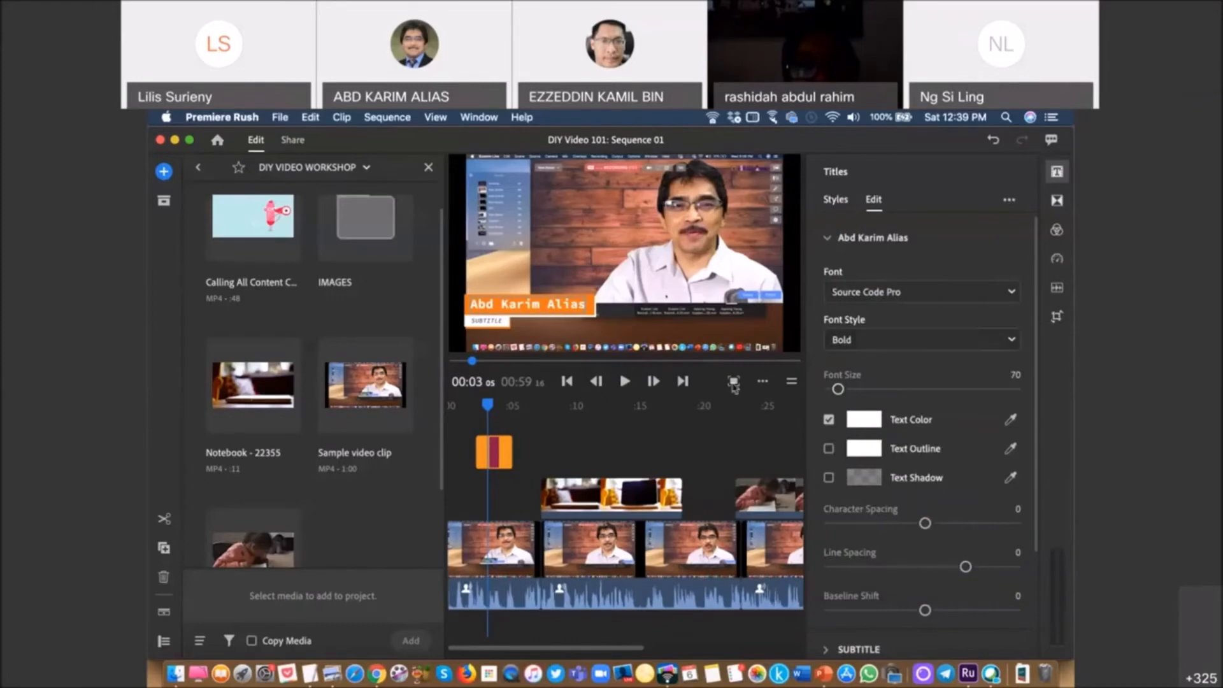
- Replace the SUBTITLE placeholder text with "Pengarah CDAE"
{"action": "left_click", "coordinate": [473, 322]}
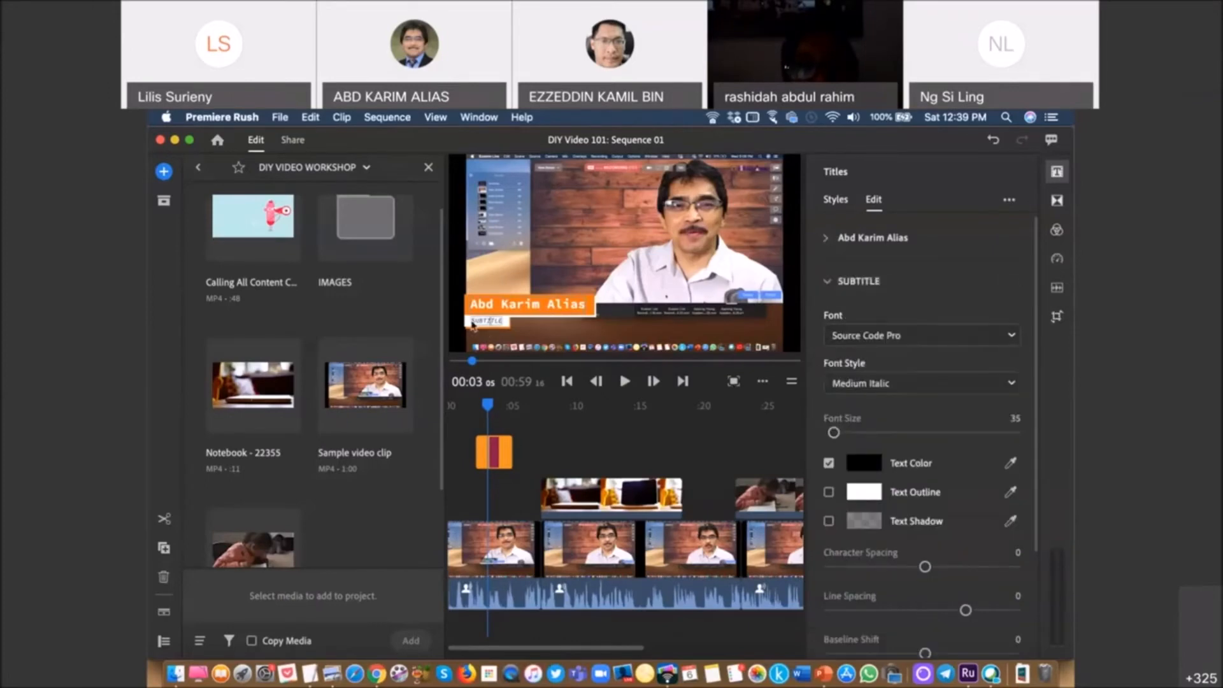
{"action": "double_click", "coordinate": [475, 322]}
{"action": "type", "text": "Pengarah"}
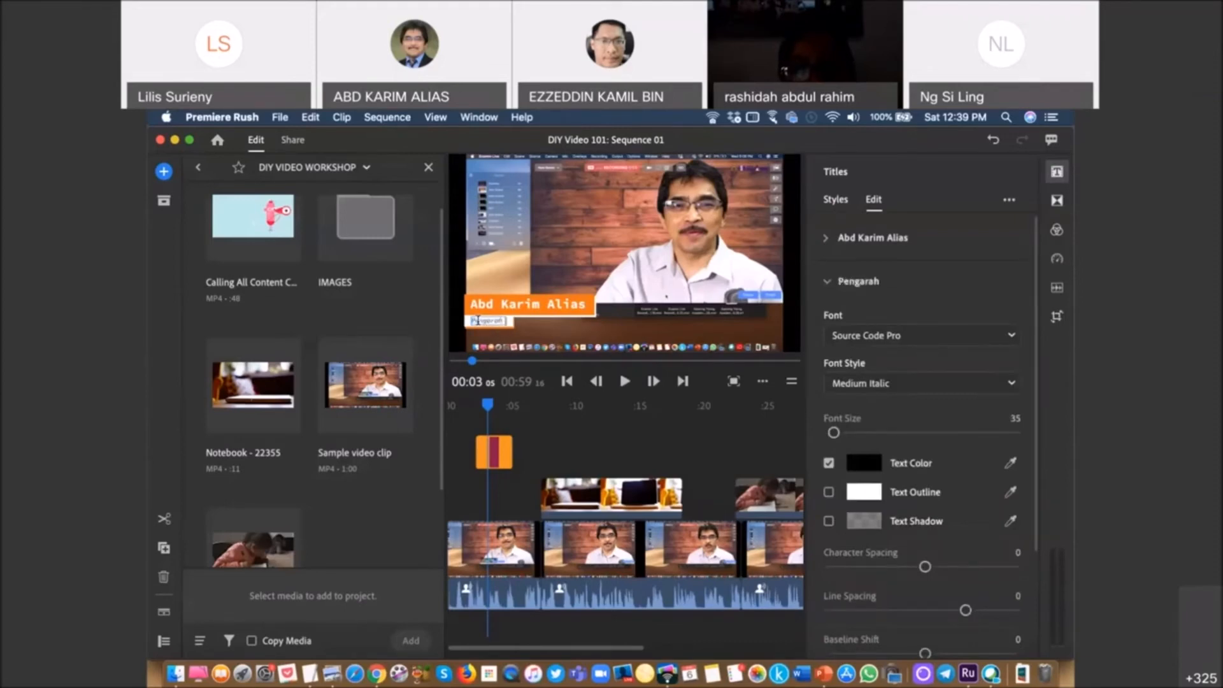
{"action": "type", "text": " CDAE"}
{"action": "left_click", "coordinate": [655, 329]}
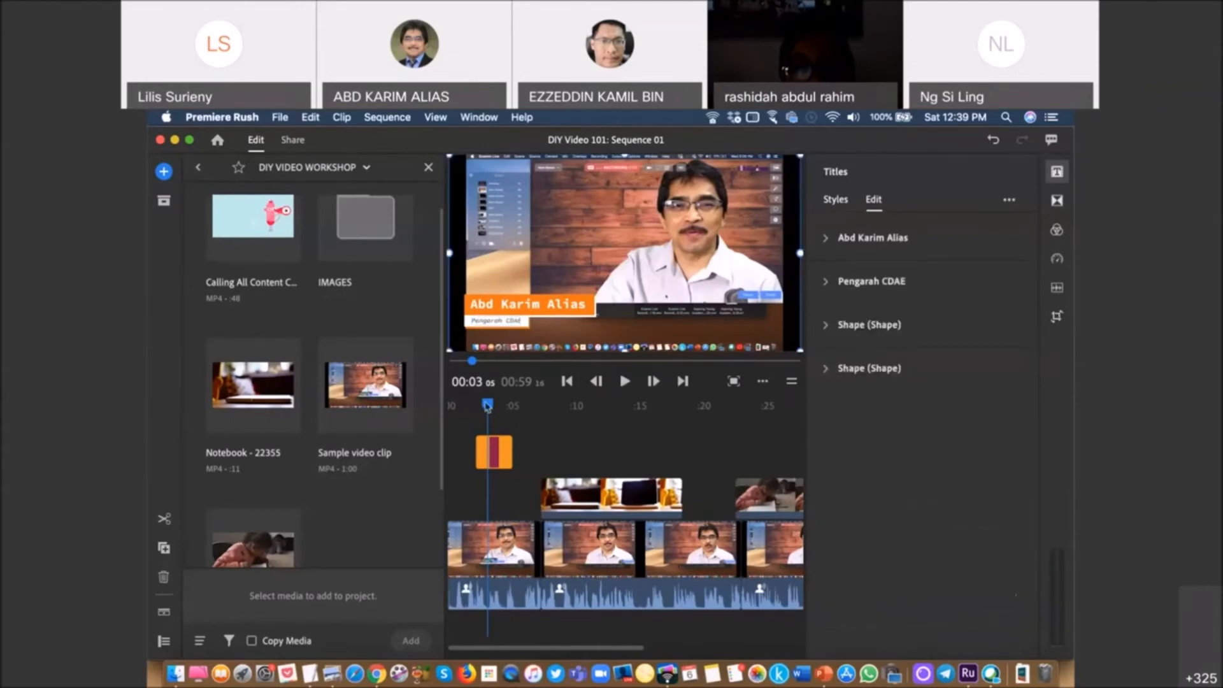
- Play the sequence from about 2 seconds, just before the title, until past the title's end
{"action": "left_click_drag", "start_coordinate": [488, 405], "coordinate": [470, 405]}
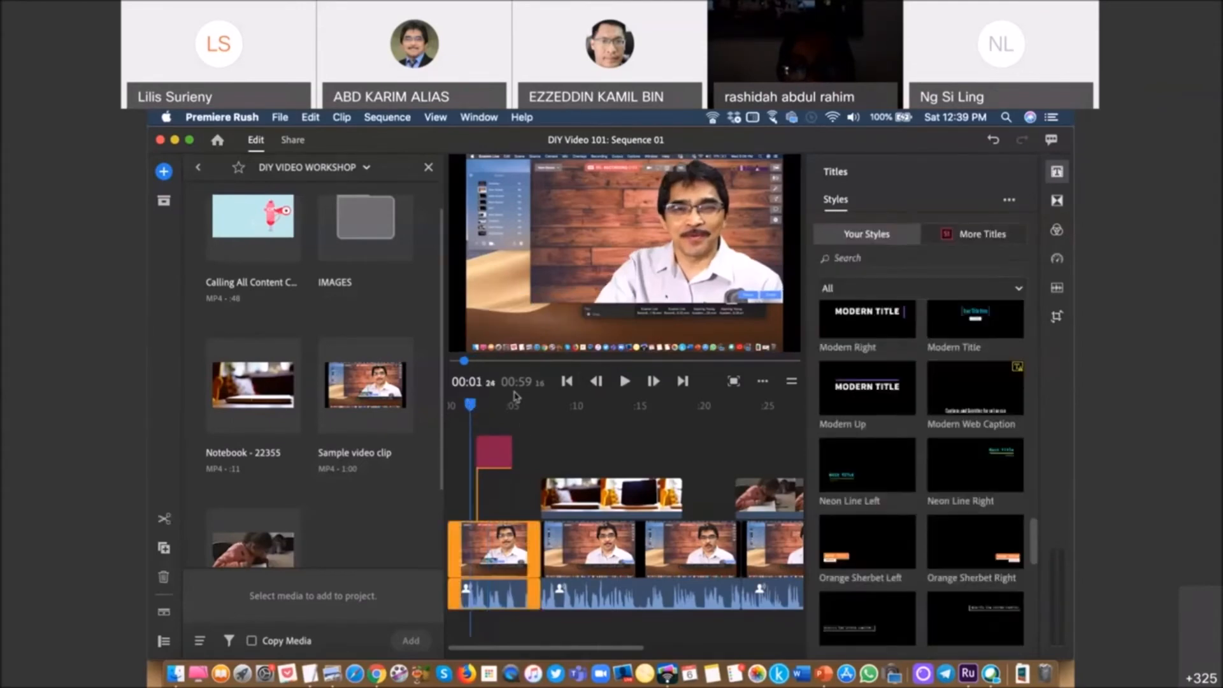
{"action": "left_click", "coordinate": [624, 382]}
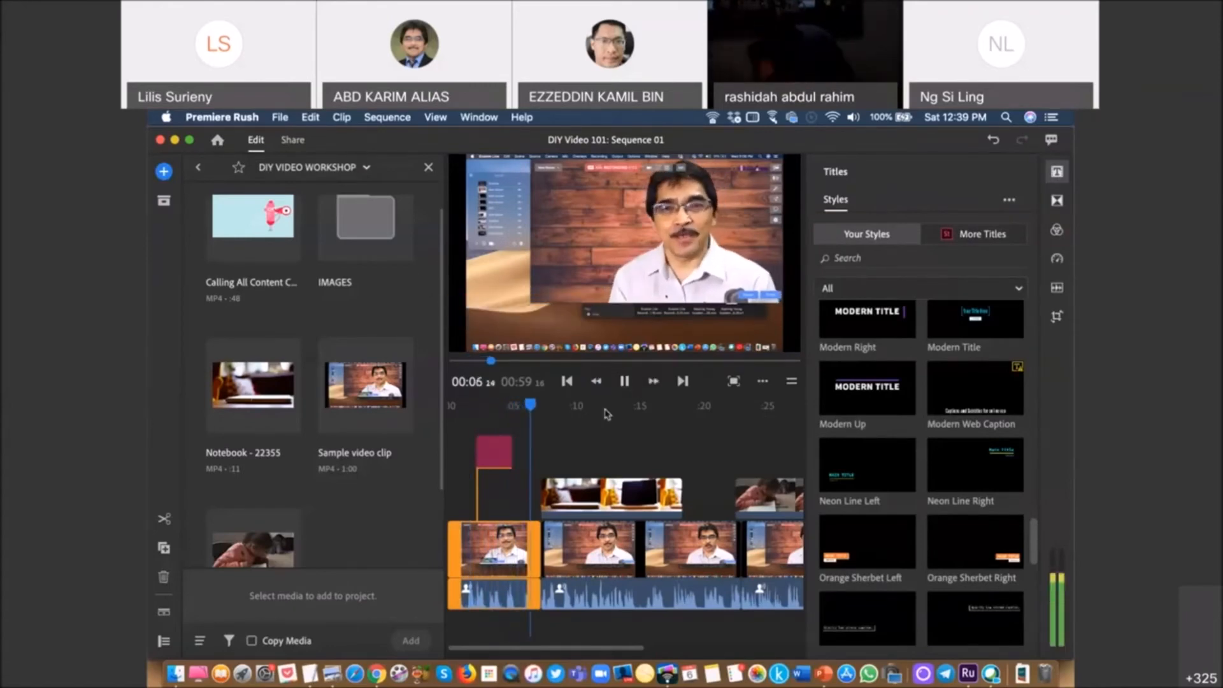
{"action": "left_click", "coordinate": [624, 382]}
- Extend the name title's end to the start of the laptop overlay clip, then play the sequence from about 1 second
{"action": "left_click", "coordinate": [502, 448]}
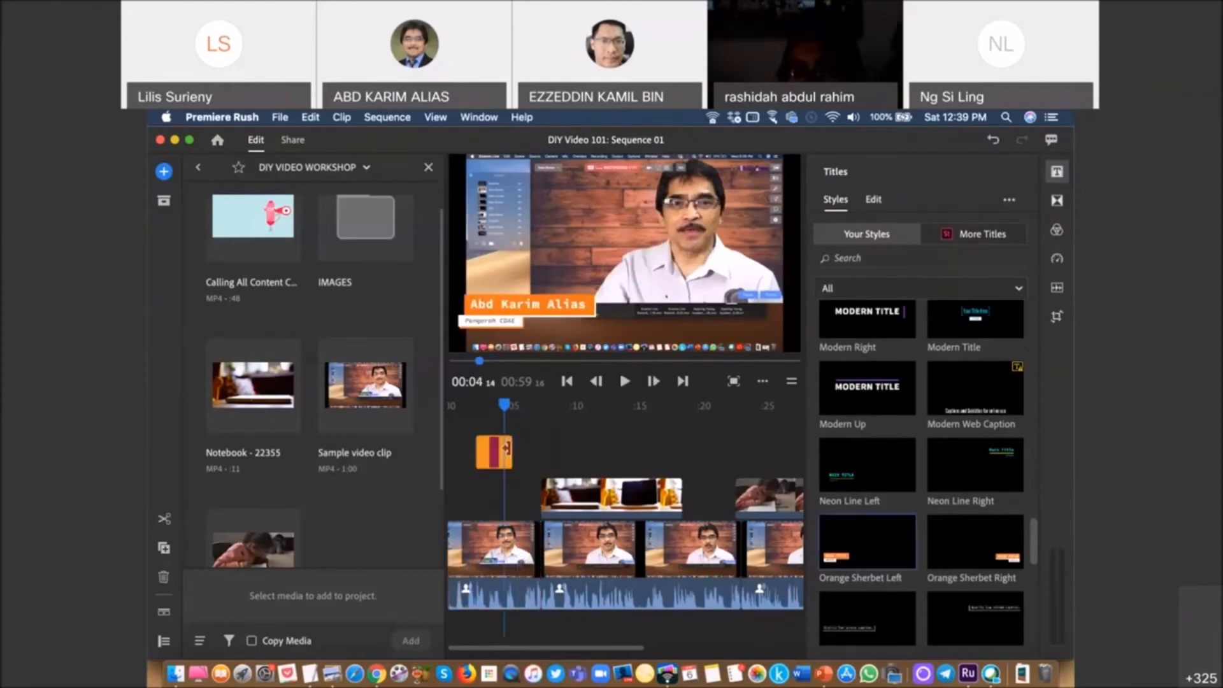
{"action": "left_click_drag", "start_coordinate": [511, 449], "coordinate": [537, 450]}
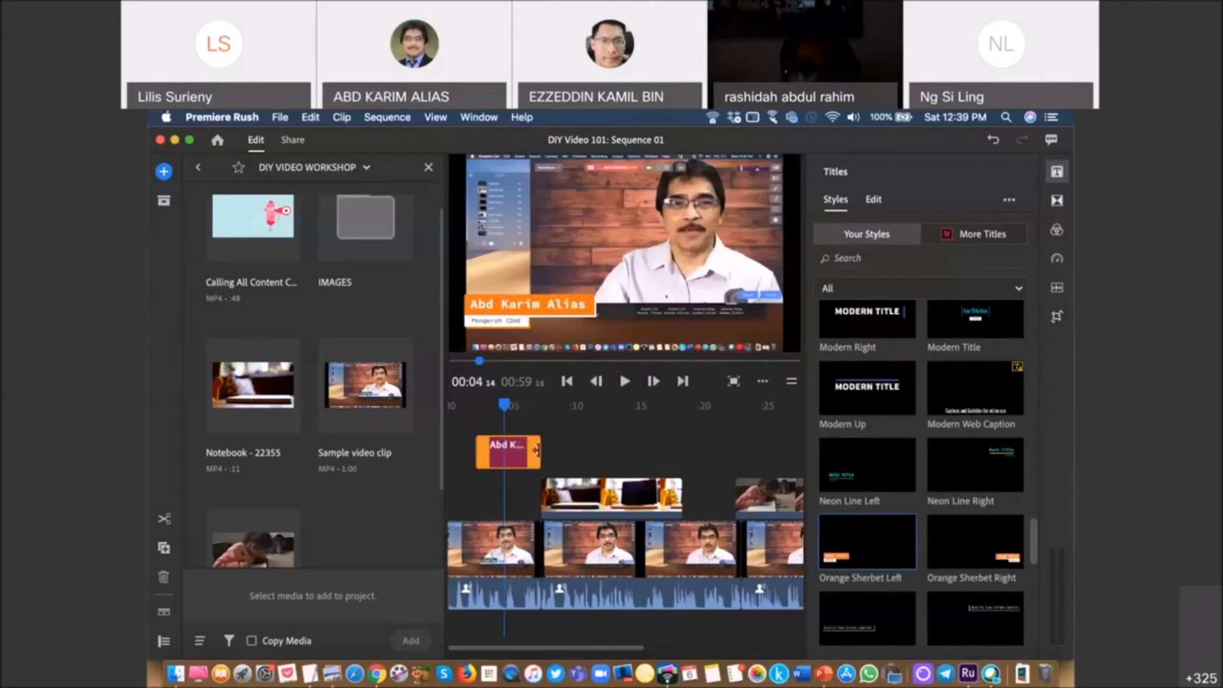
{"action": "left_click_drag", "start_coordinate": [503, 405], "coordinate": [468, 405]}
{"action": "key", "text": "space"}
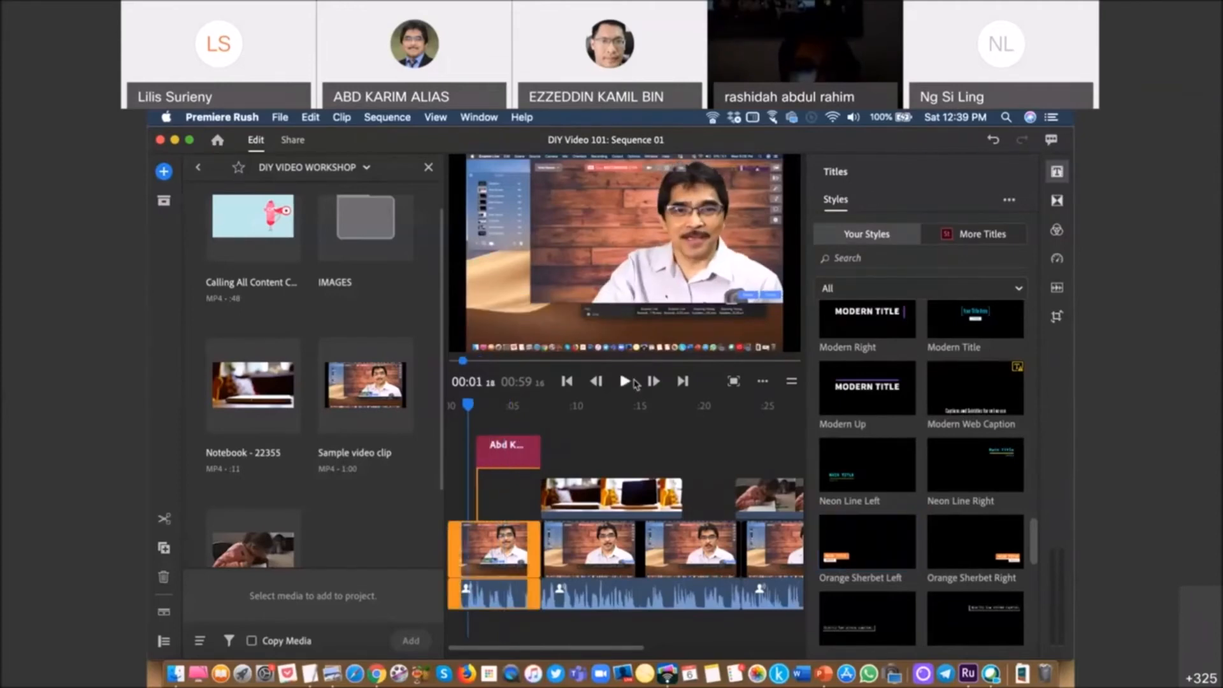
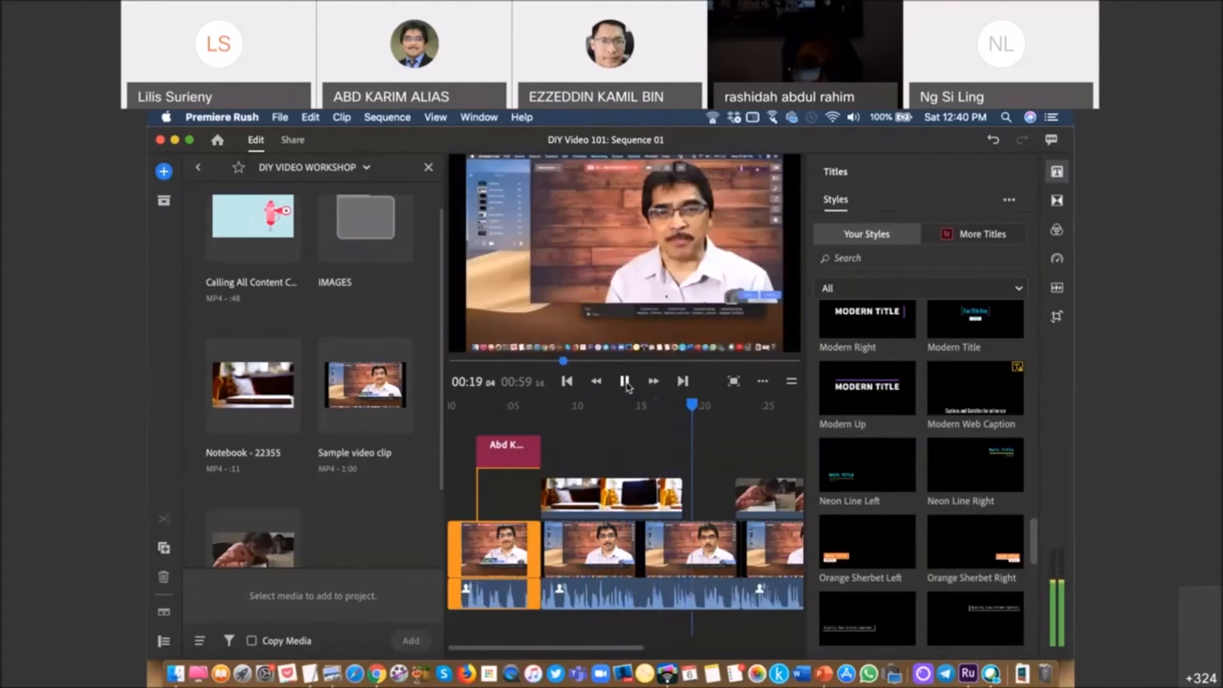
- Add a Modern Up title above the laptop overlay clip, starting at about 10 seconds, and show it in the preview
{"action": "left_click", "coordinate": [696, 406]}
{"action": "left_click_drag", "start_coordinate": [696, 407], "coordinate": [577, 402]}
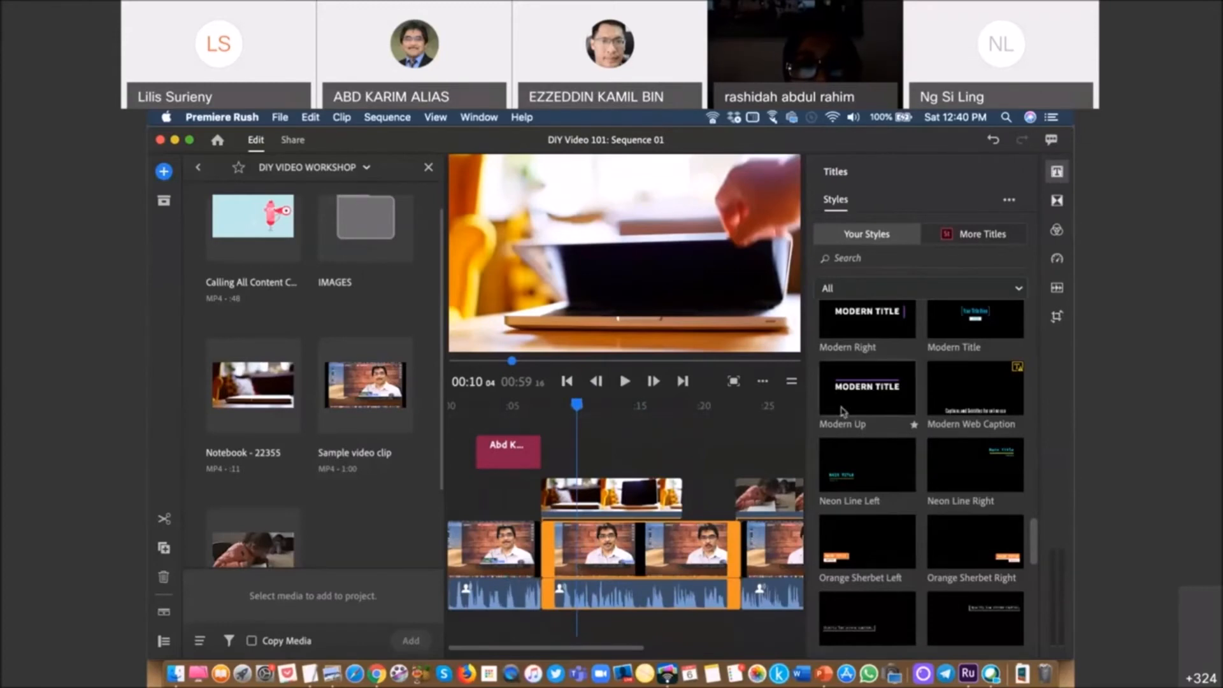
{"action": "left_click_drag", "start_coordinate": [908, 398], "coordinate": [587, 458]}
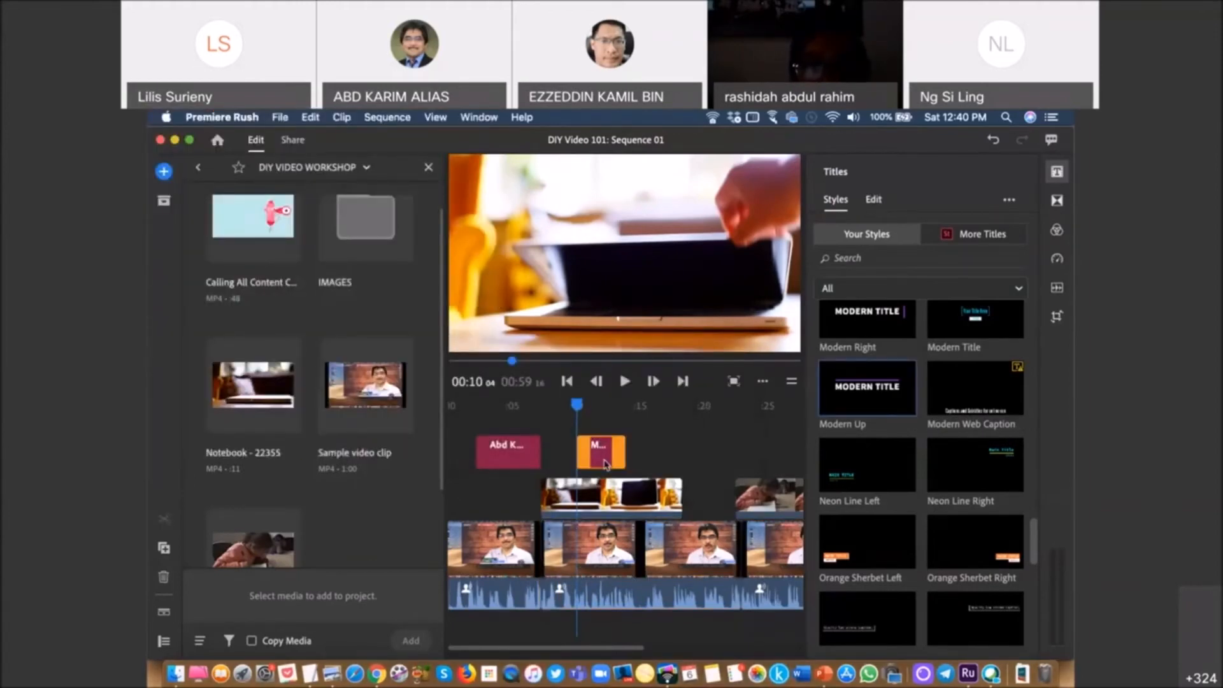
{"action": "left_click", "coordinate": [604, 462]}
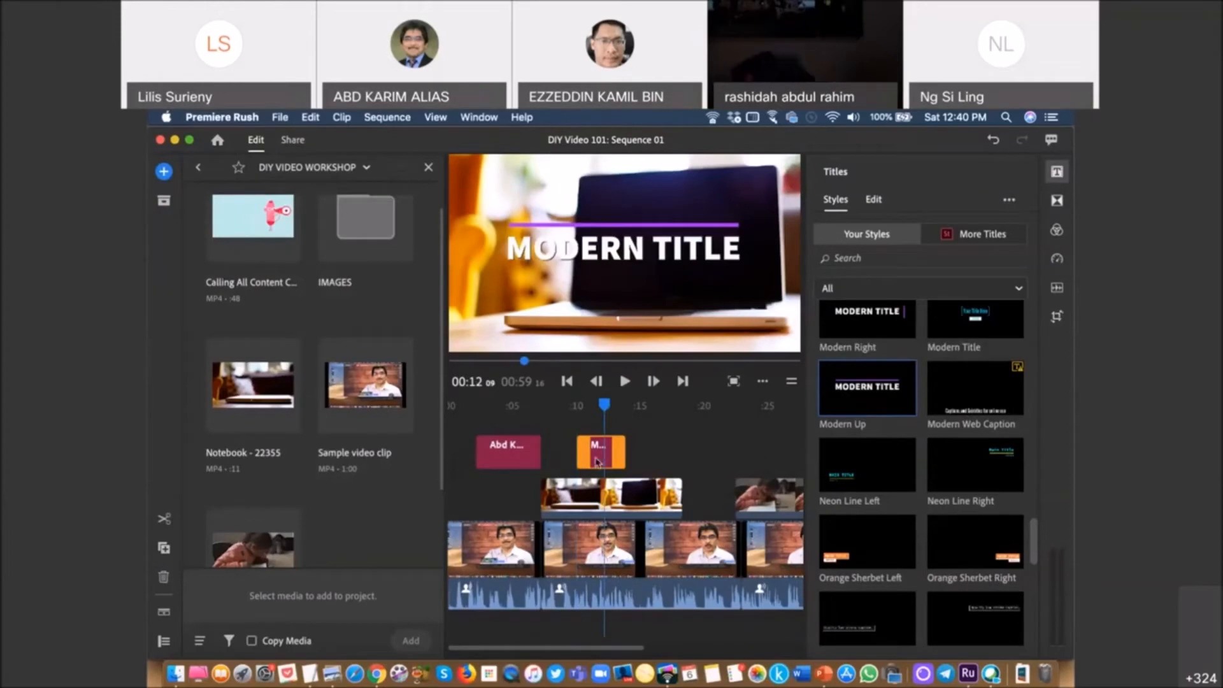
- Set the MODERN TITLE text's font to Source Code Pro Light and its font size to 108
{"action": "double_click", "coordinate": [573, 256]}
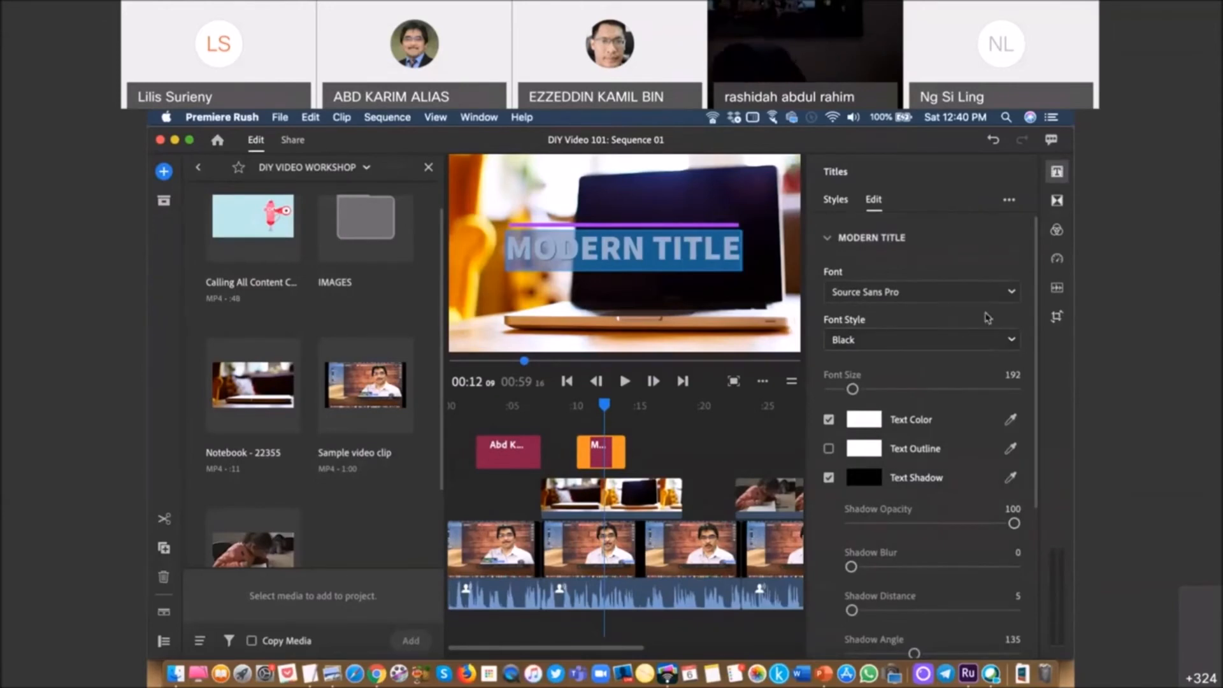
{"action": "scroll", "coordinate": [989, 293], "scroll_direction": "up", "scroll_amount": 5}
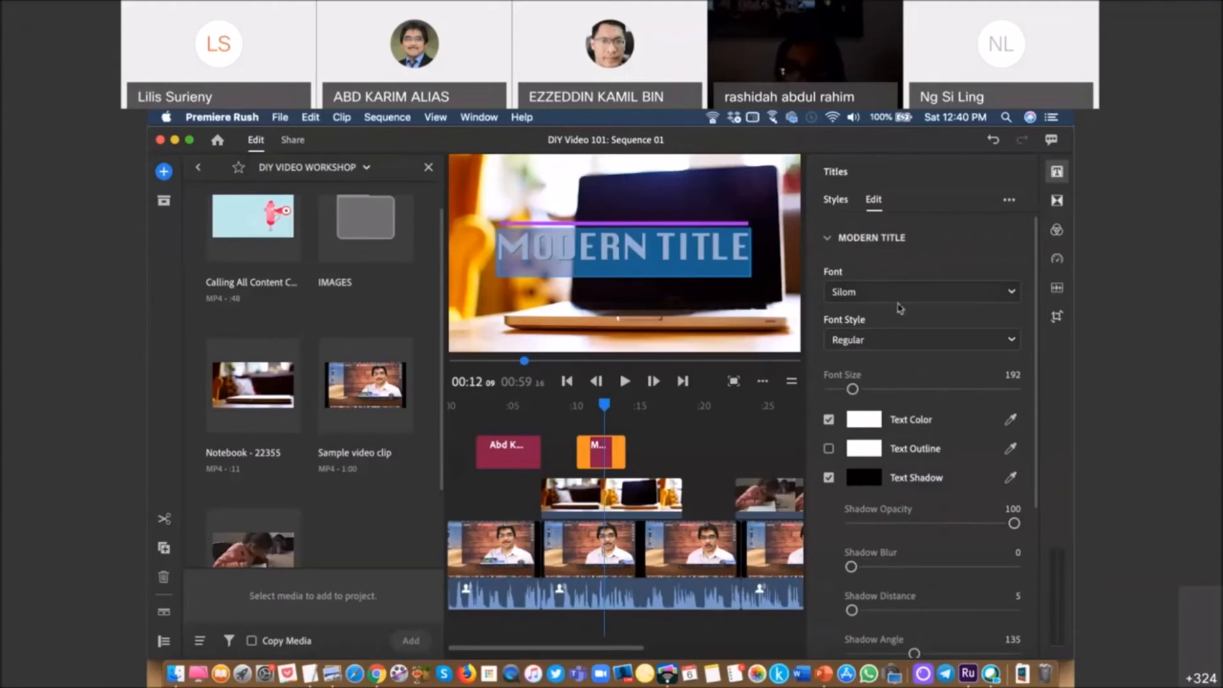
{"action": "left_click", "coordinate": [990, 294]}
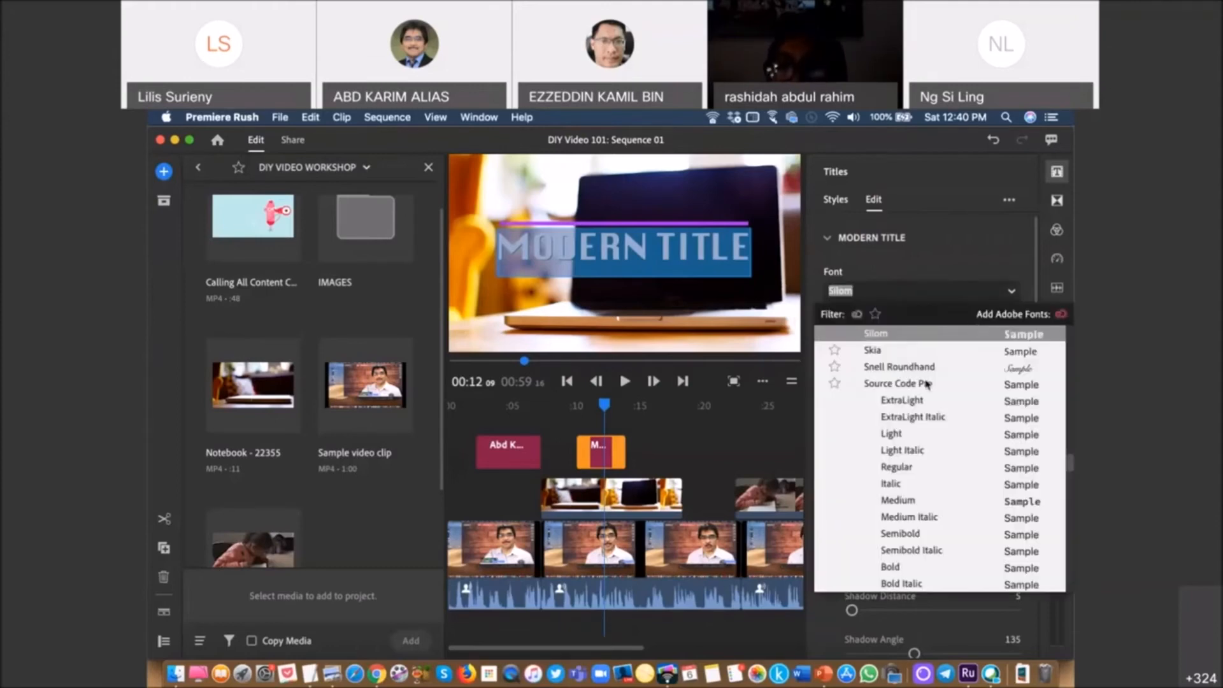
{"action": "left_click", "coordinate": [892, 434]}
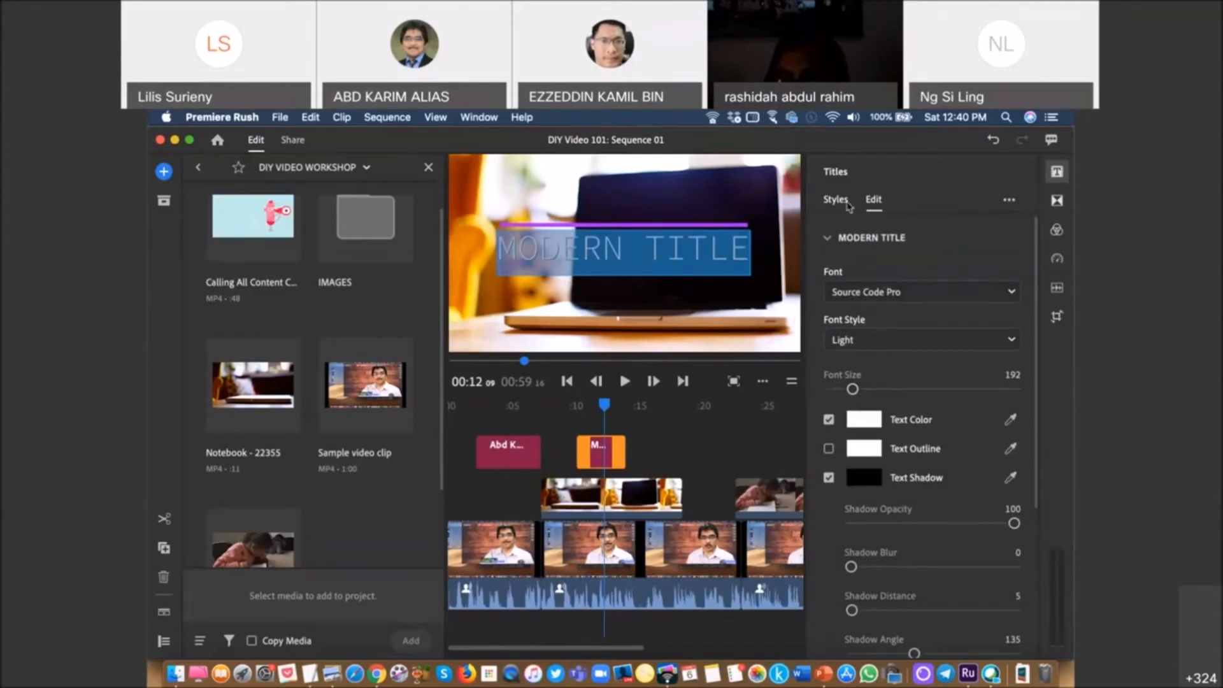
{"action": "left_click", "coordinate": [848, 203]}
{"action": "left_click", "coordinate": [873, 202]}
{"action": "left_click", "coordinate": [866, 291]}
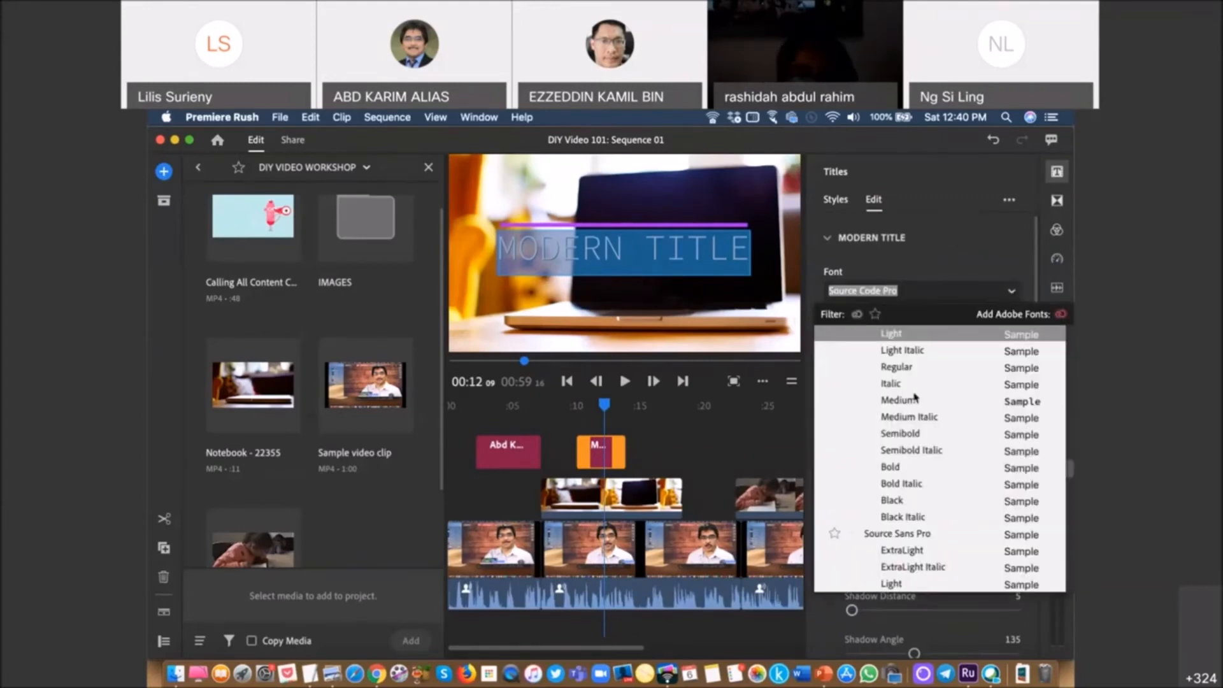
{"action": "key", "text": "Escape"}
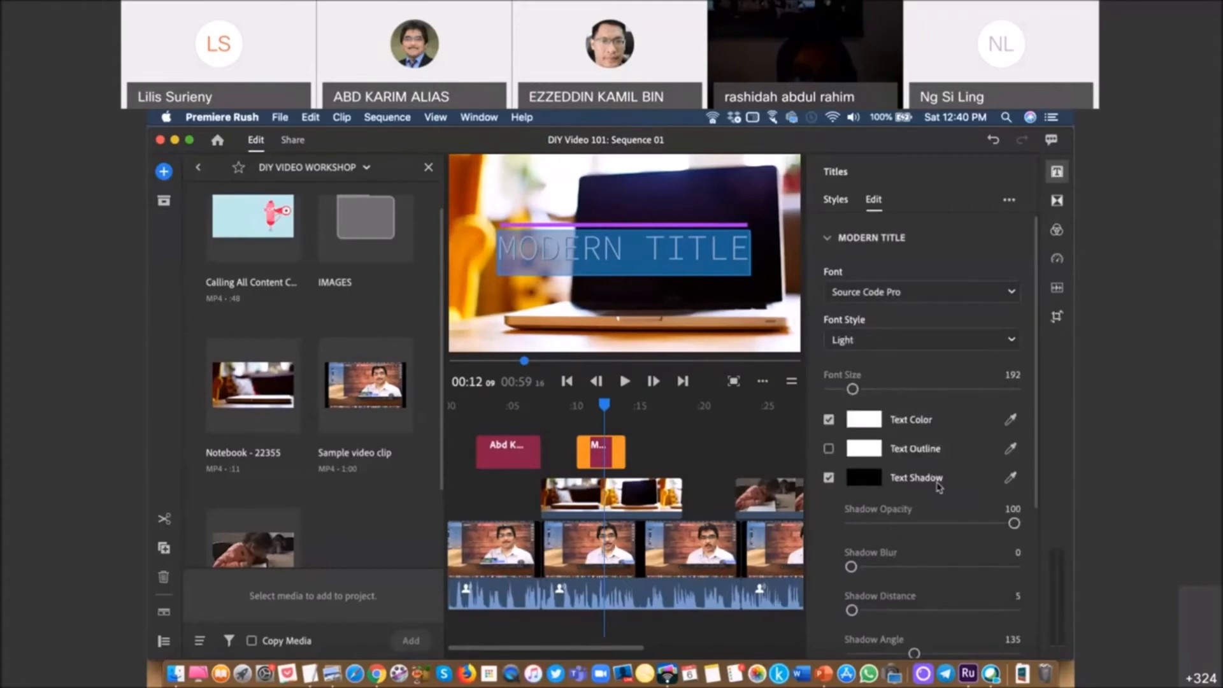
{"action": "left_click_drag", "start_coordinate": [852, 390], "coordinate": [843, 389]}
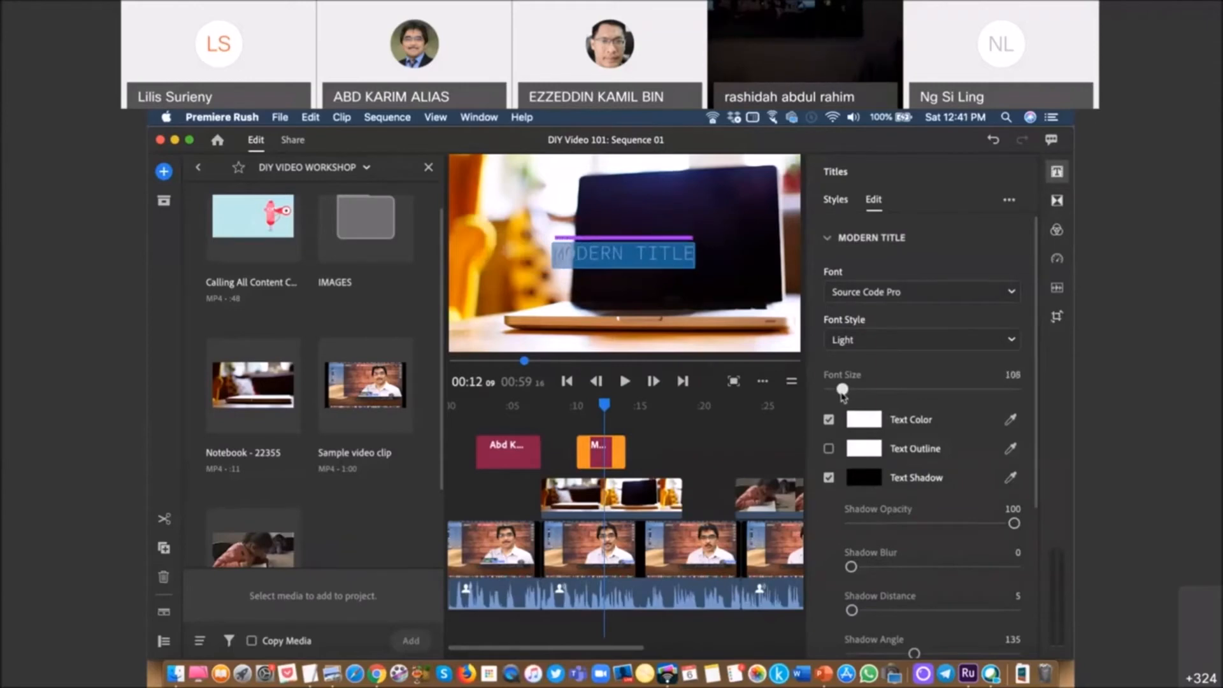
- Replace the MODERN TITLE placeholder text with "Online learning is no longer an option"
{"action": "left_click", "coordinate": [558, 253]}
{"action": "left_click_drag", "start_coordinate": [558, 254], "coordinate": [697, 264]}
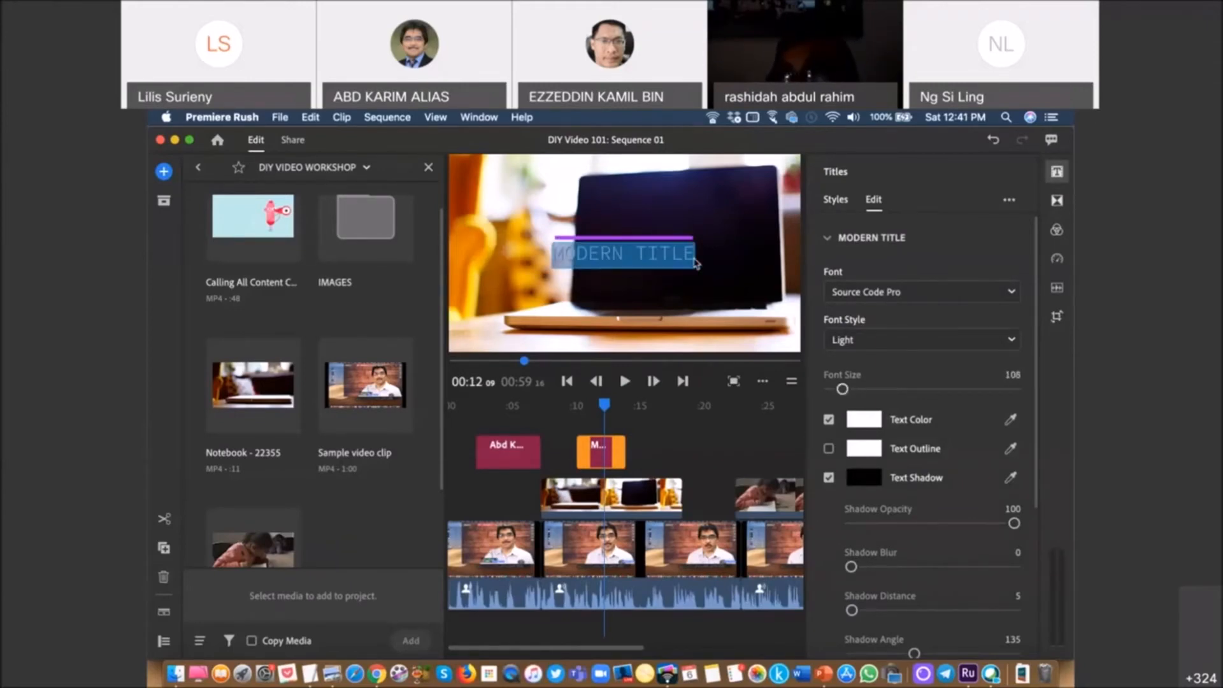
{"action": "type", "text": "On"}
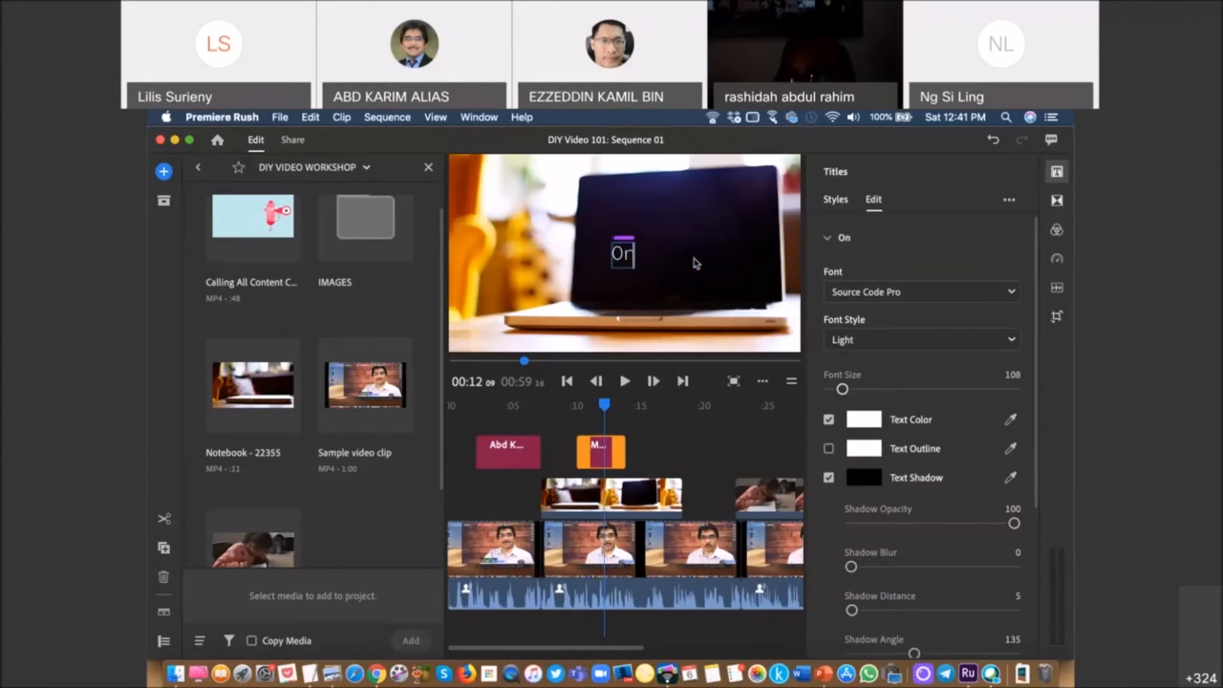
{"action": "type", "text": "line lear"}
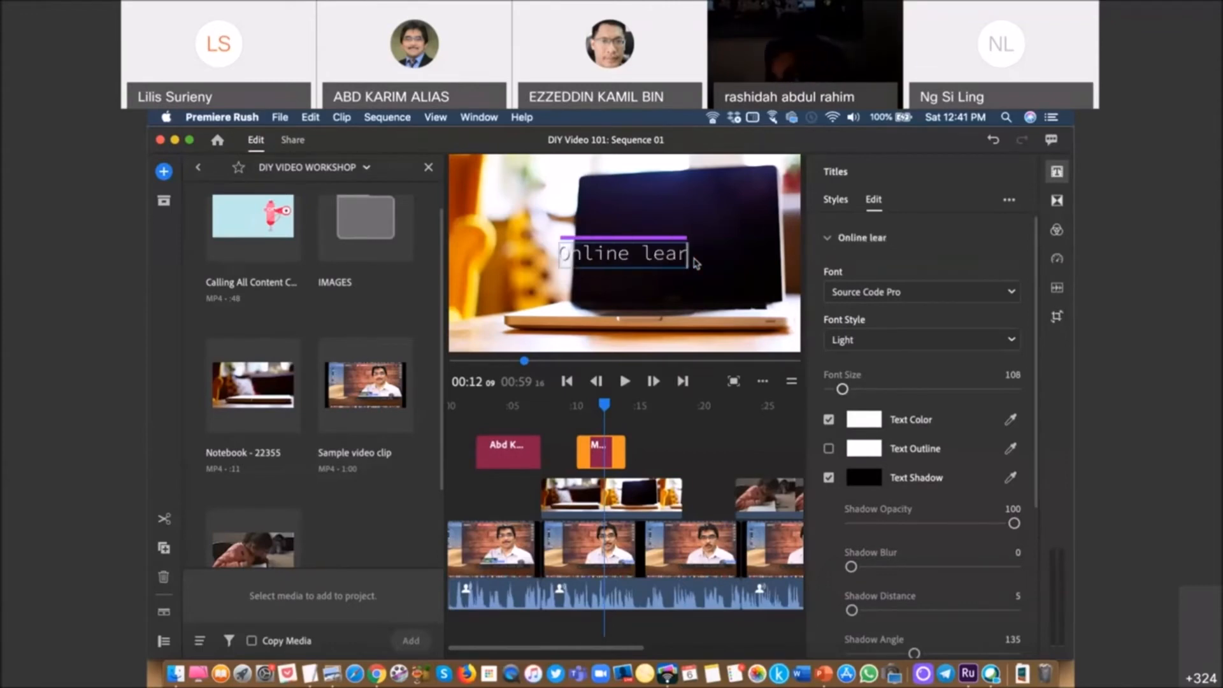
{"action": "type", "text": "ning is"}
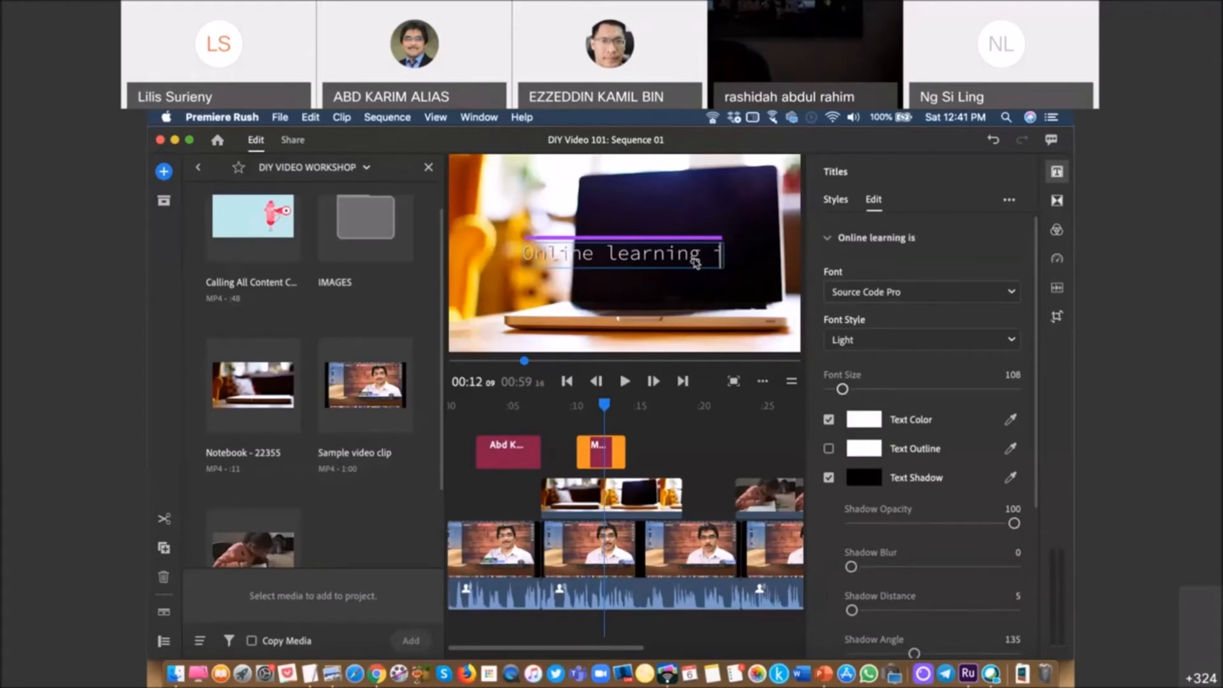
{"action": "type", "text": " no"}
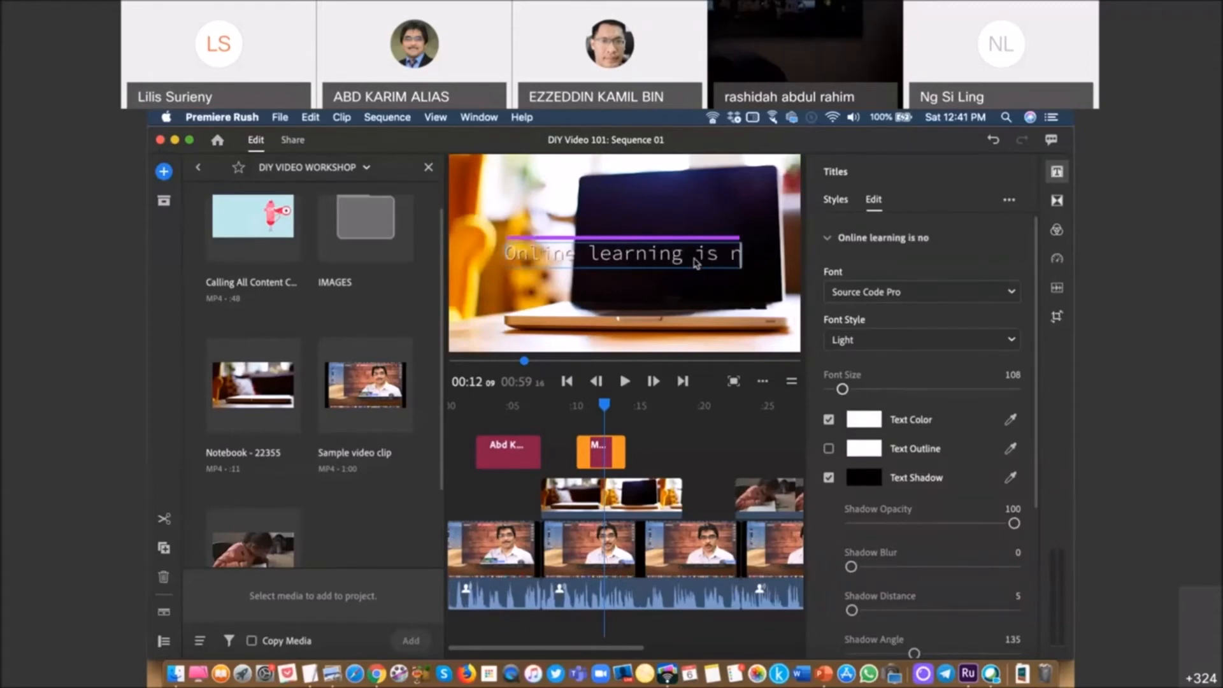
{"action": "type", "text": " longer"}
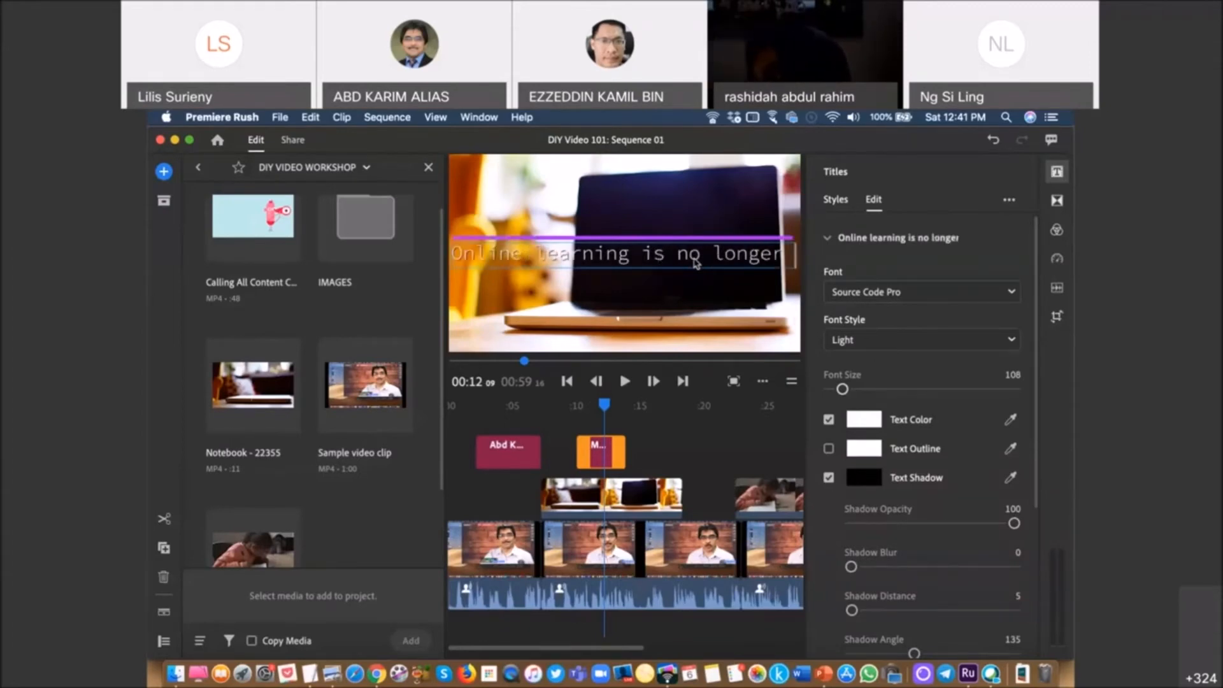
{"action": "type", "text": " an opt"}
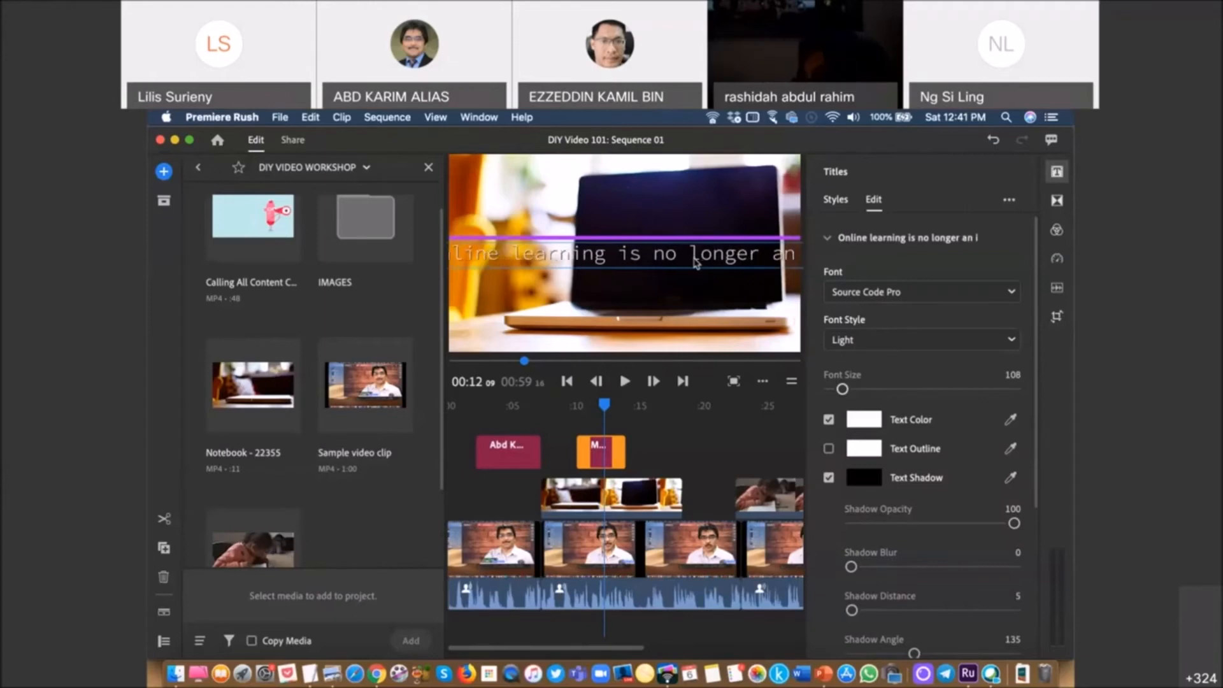
{"action": "type", "text": "ion"}
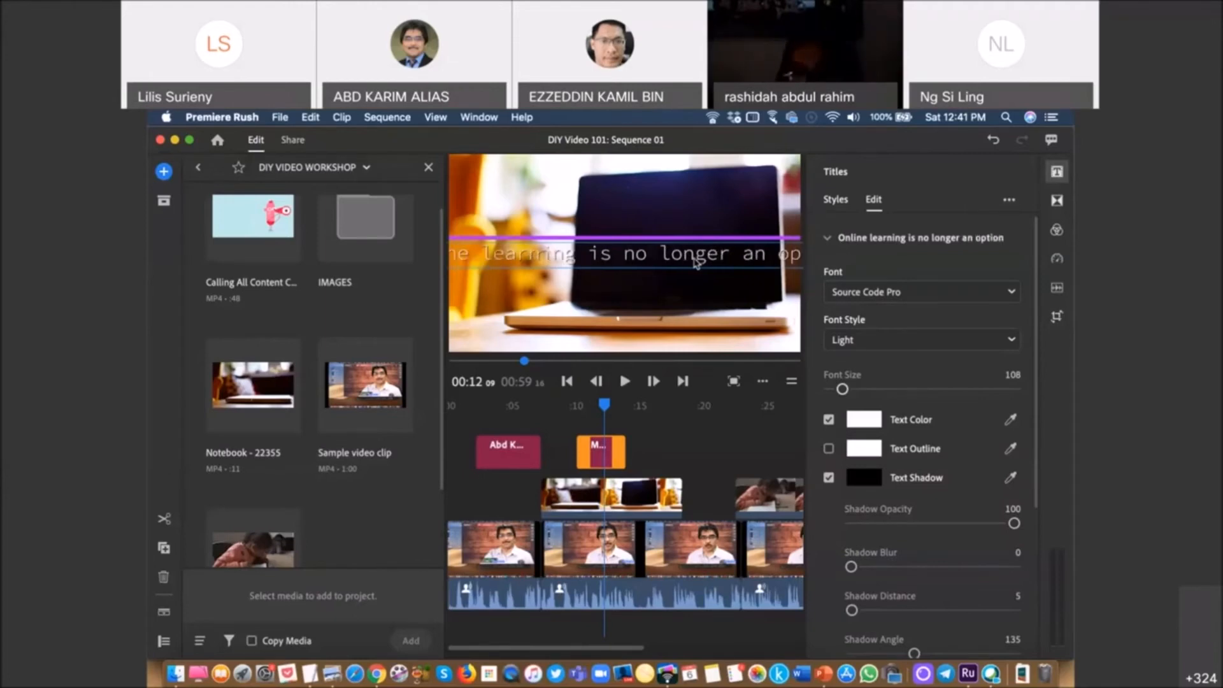
{"action": "left_click", "coordinate": [691, 265]}
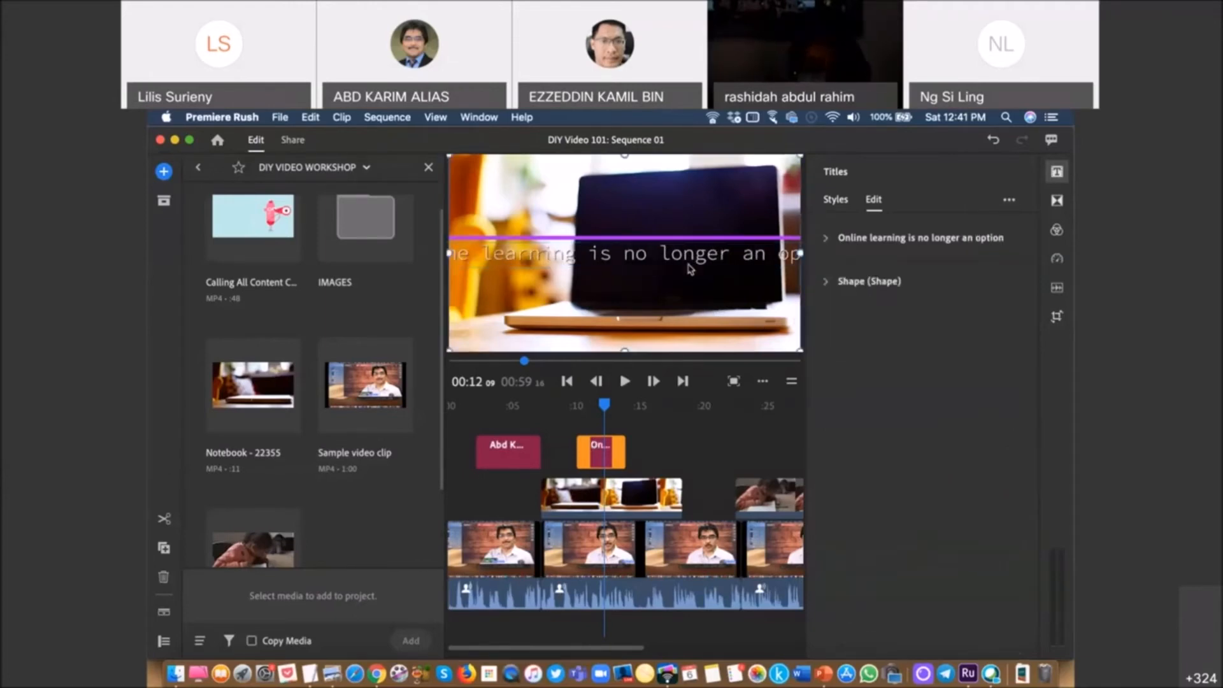
- Reduce the font size of the "Online learning is no longer an option" title to 64
{"action": "double_click", "coordinate": [741, 258]}
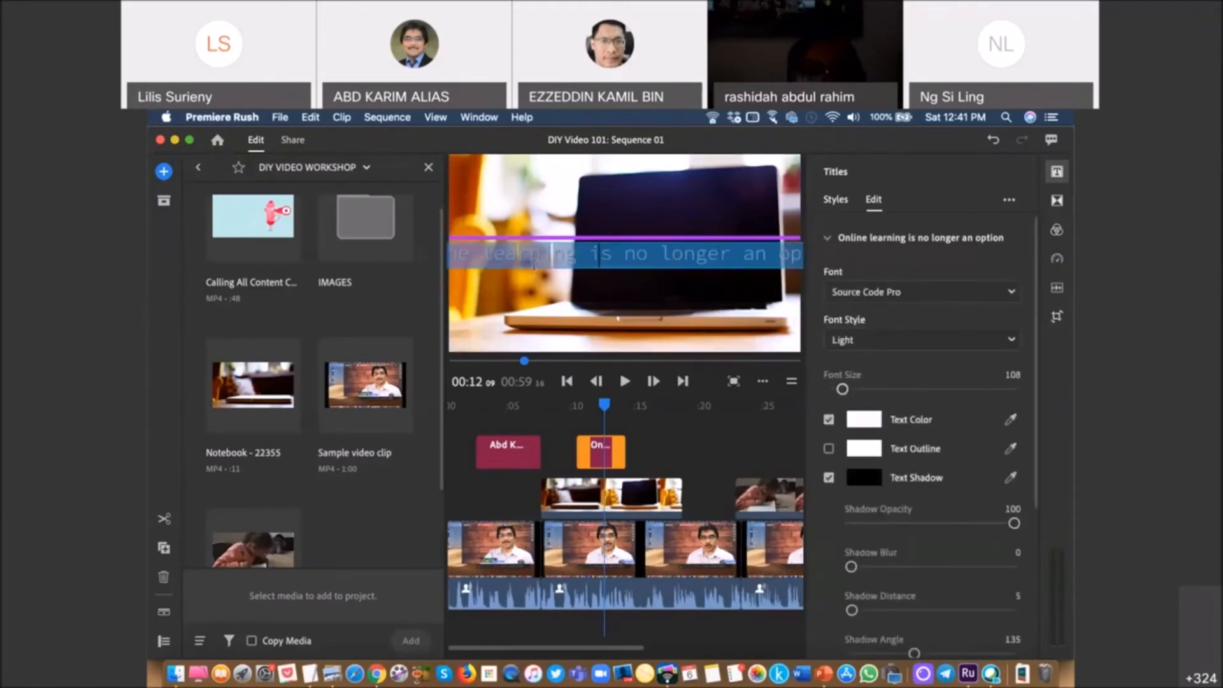
{"action": "left_click", "coordinate": [599, 258]}
{"action": "double_click", "coordinate": [599, 258]}
{"action": "left_click_drag", "start_coordinate": [843, 391], "coordinate": [837, 390]}
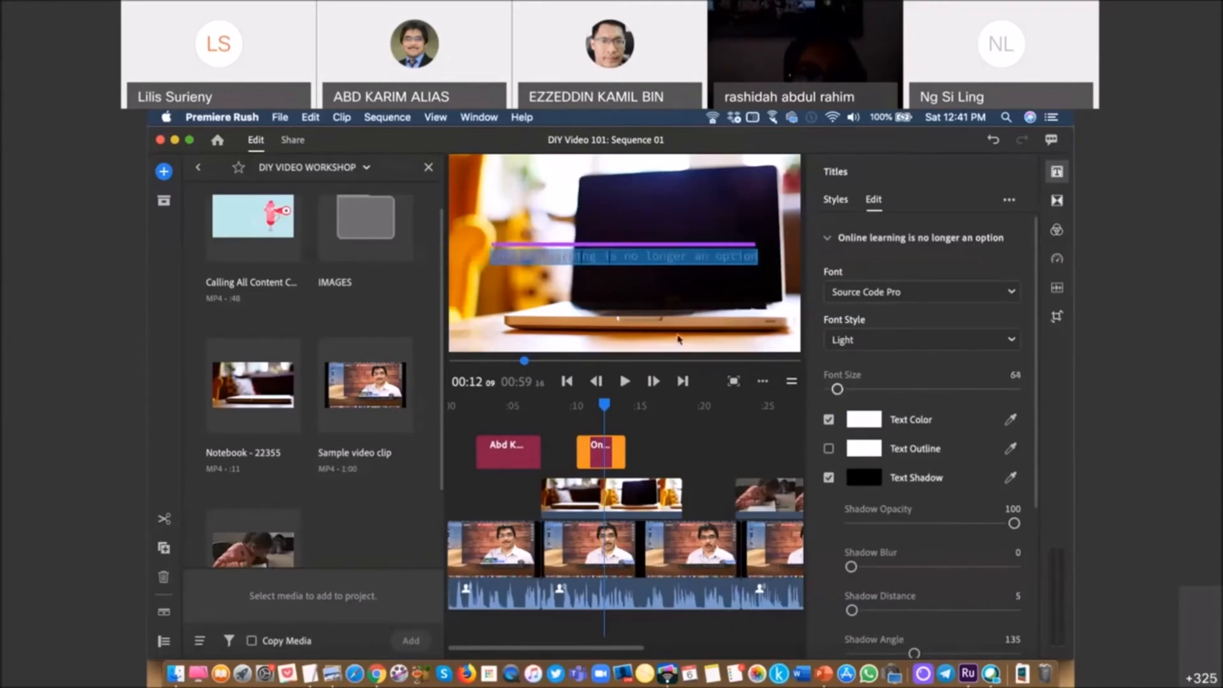
{"action": "left_click", "coordinate": [679, 339]}
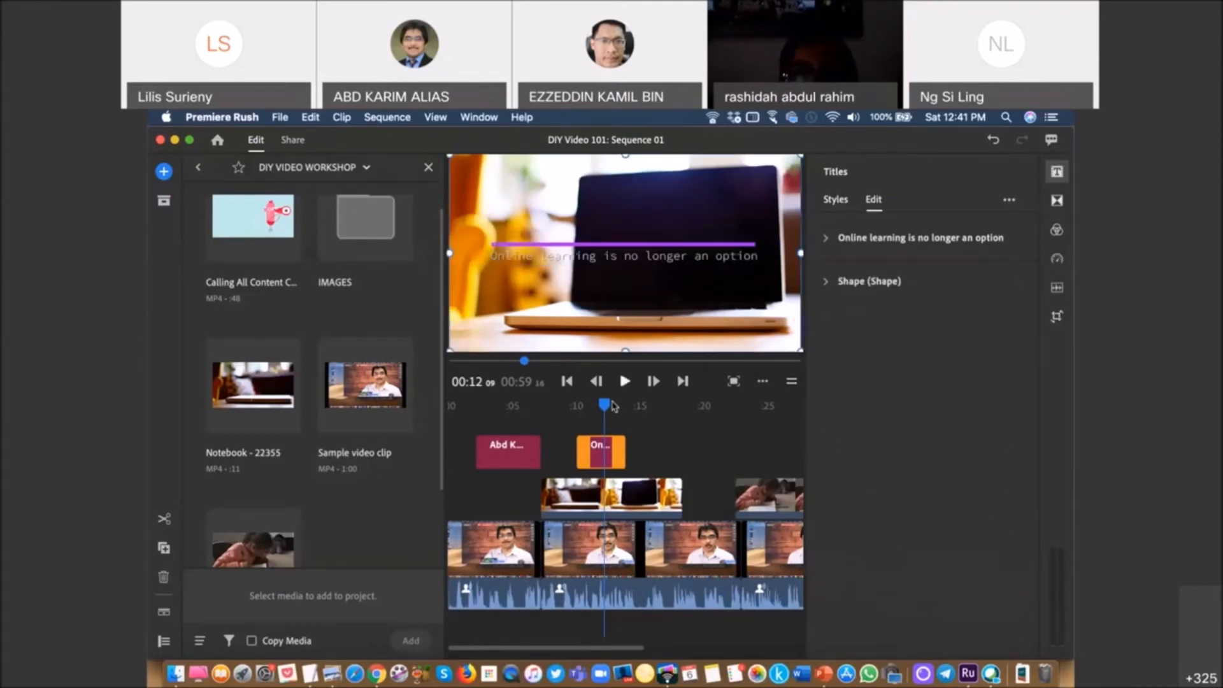
- Play the sequence from about 9 seconds until past the end of the online learning title
{"action": "left_click", "coordinate": [560, 405]}
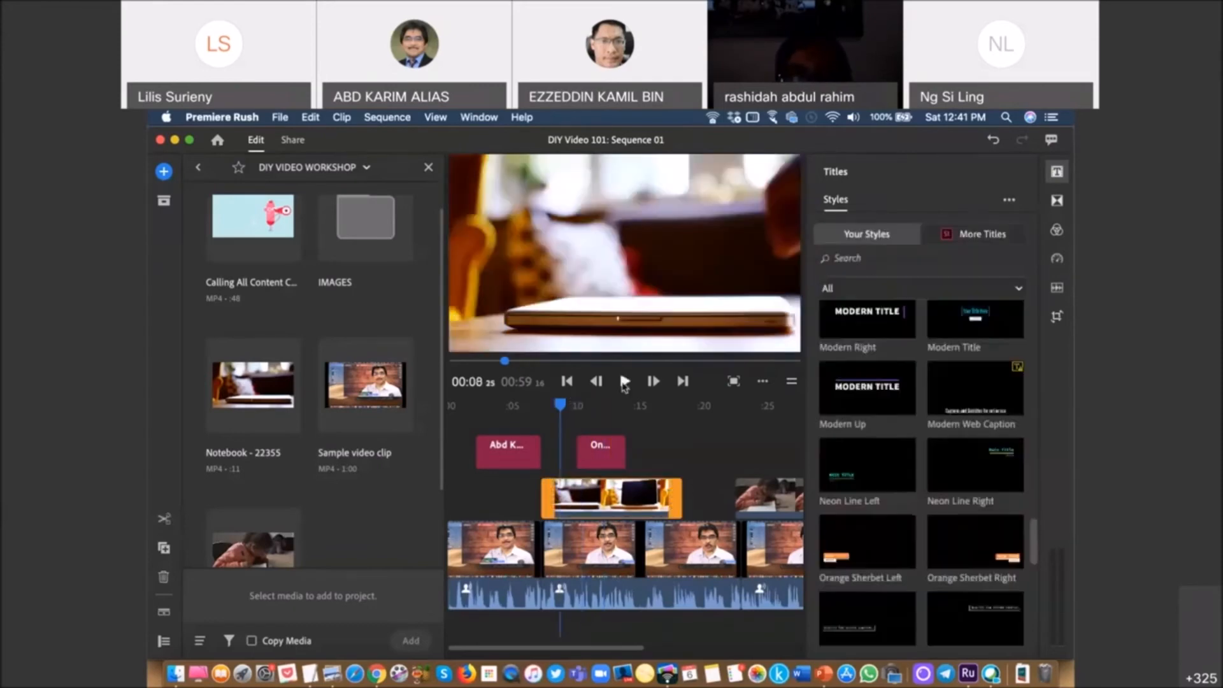
{"action": "left_click", "coordinate": [624, 381]}
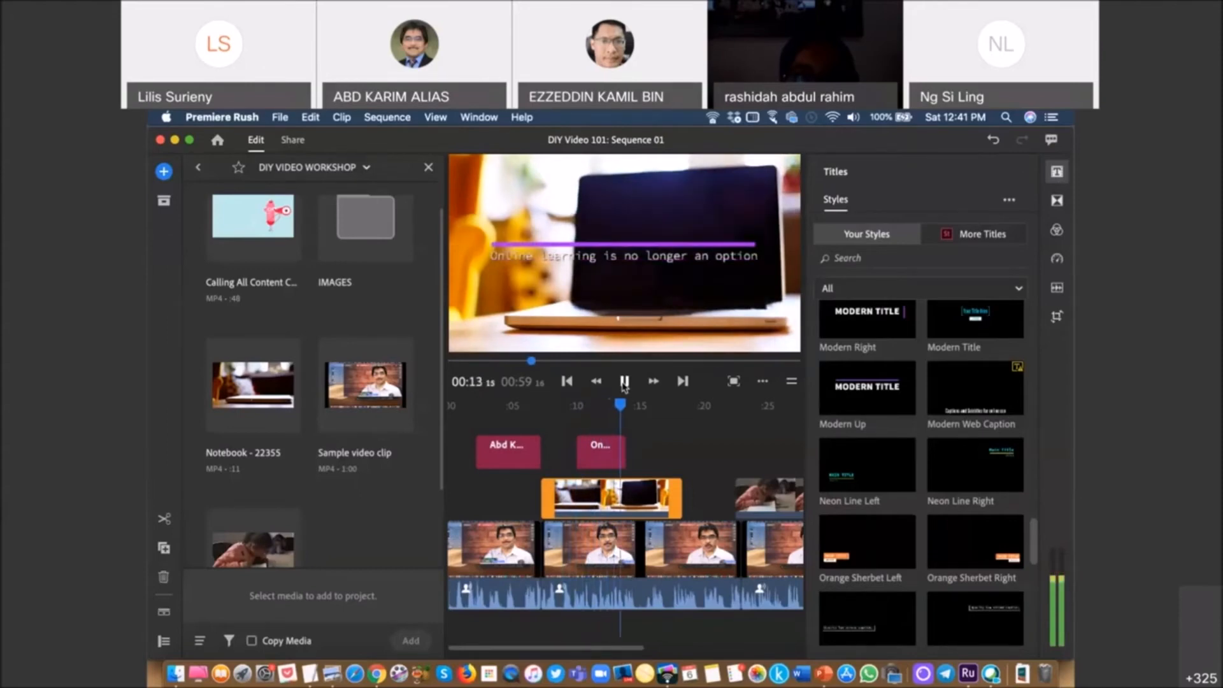
{"action": "left_click", "coordinate": [624, 382]}
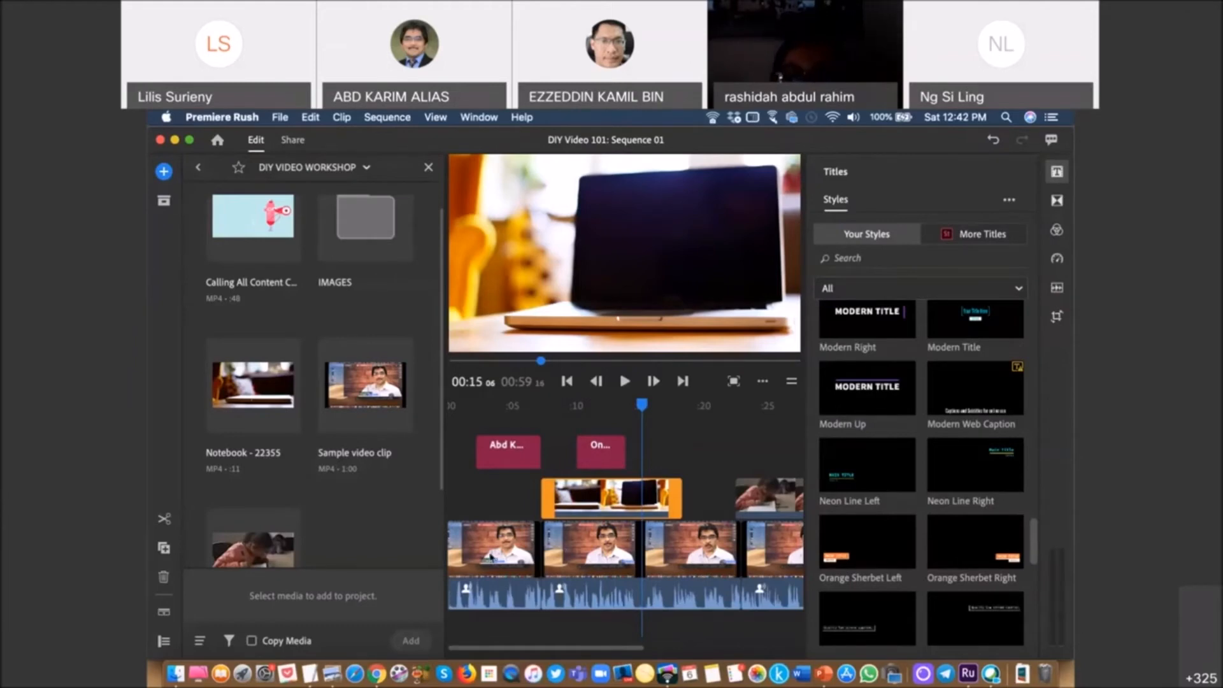
- Select the first main-track clip at about 3 seconds and show its color presets
{"action": "left_click", "coordinate": [491, 557]}
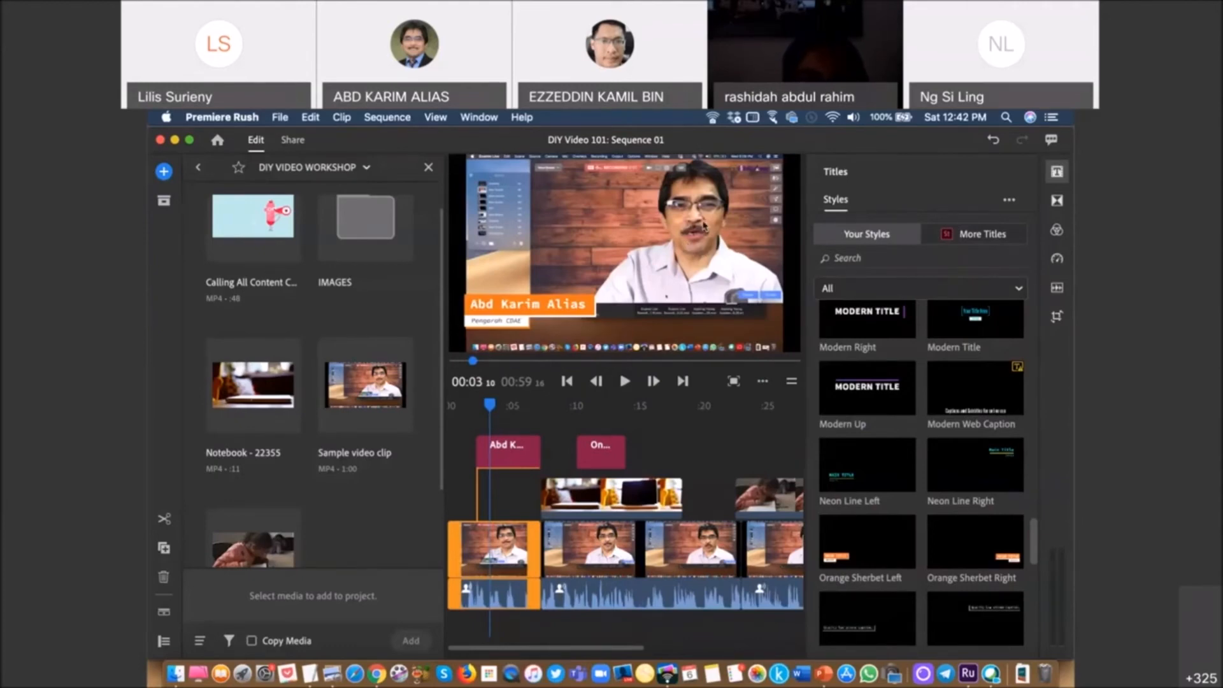
{"action": "left_click", "coordinate": [511, 559]}
{"action": "left_click", "coordinate": [582, 554]}
{"action": "left_click", "coordinate": [495, 549]}
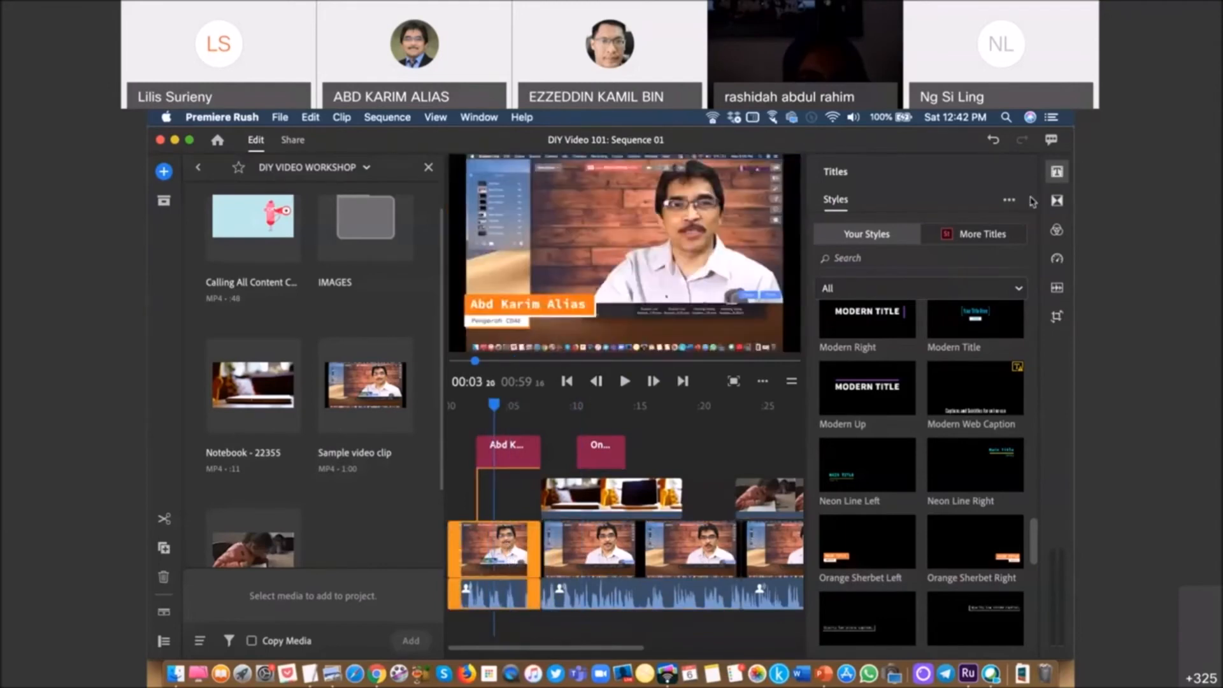
{"action": "left_click", "coordinate": [1056, 231]}
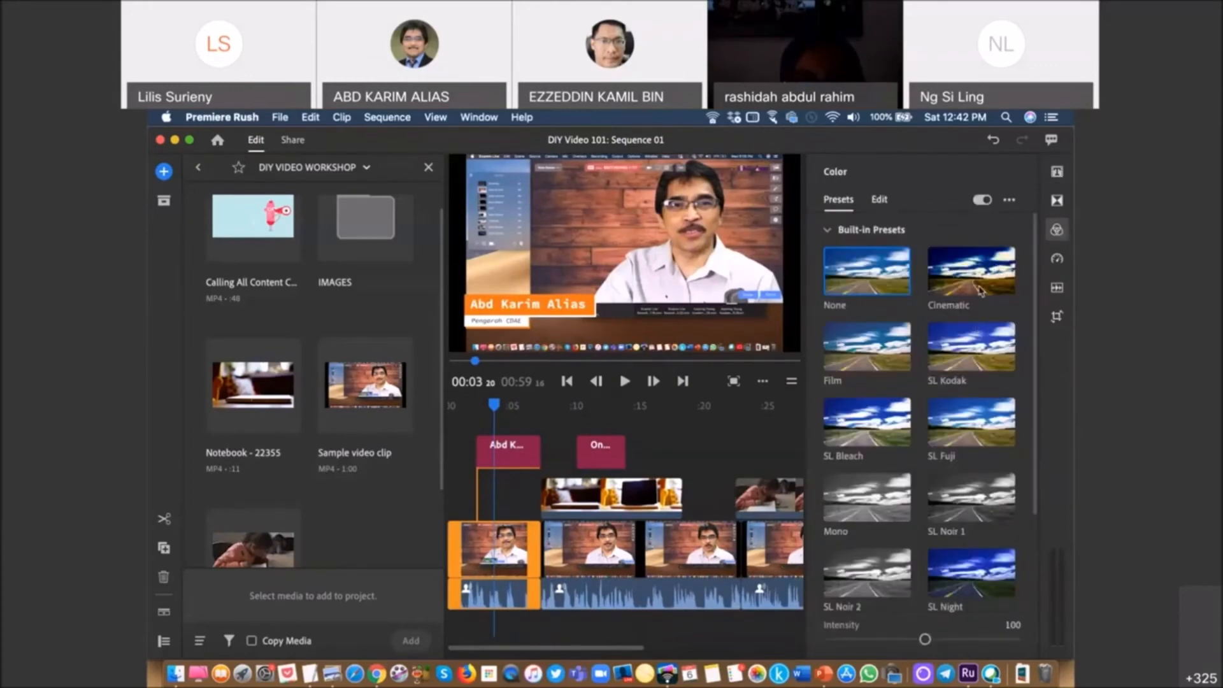
- Try built-in color presets including Cinematic, Film, SL Bleach, SL Fuji and Mono on the first clip, and return it to None
{"action": "left_click", "coordinate": [981, 290]}
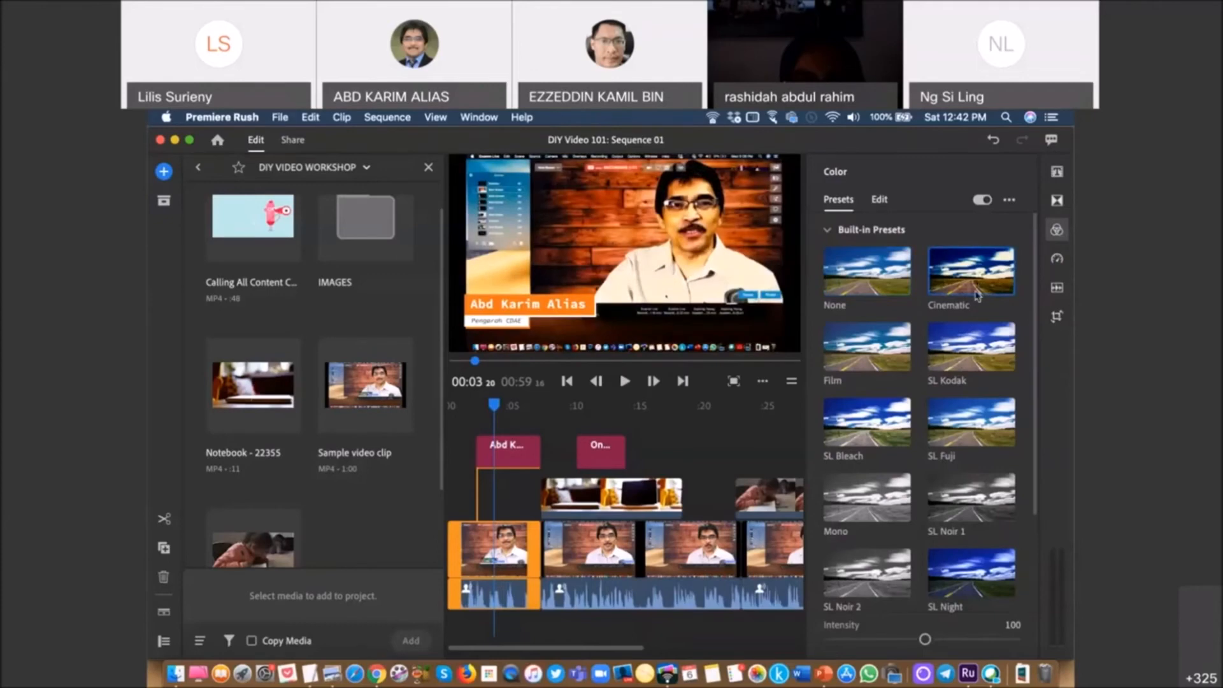
{"action": "left_click", "coordinate": [970, 348]}
{"action": "left_click", "coordinate": [890, 362]}
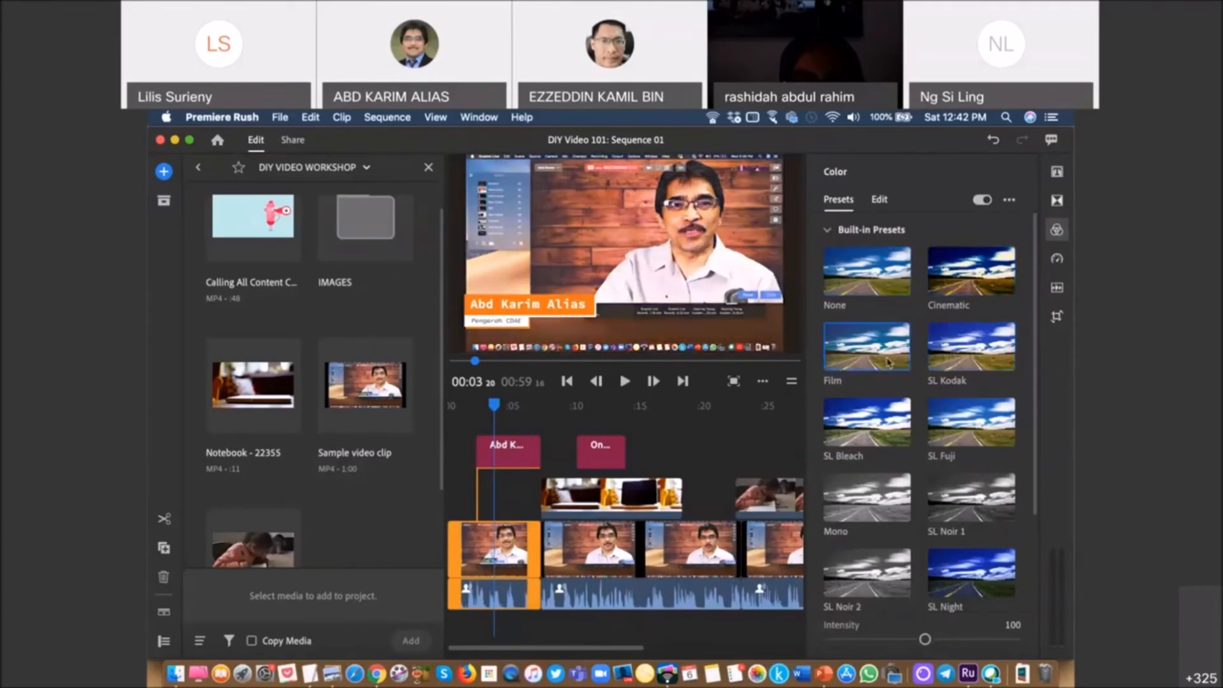
{"action": "left_click", "coordinate": [885, 424]}
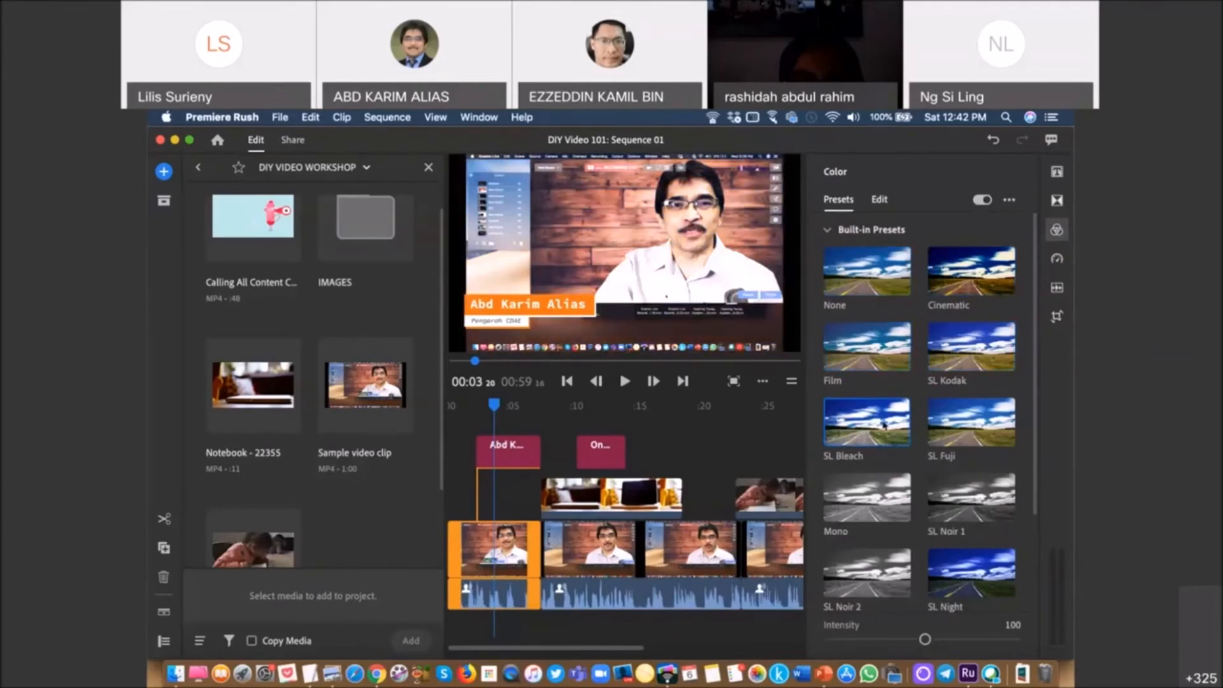
{"action": "left_click", "coordinate": [990, 444]}
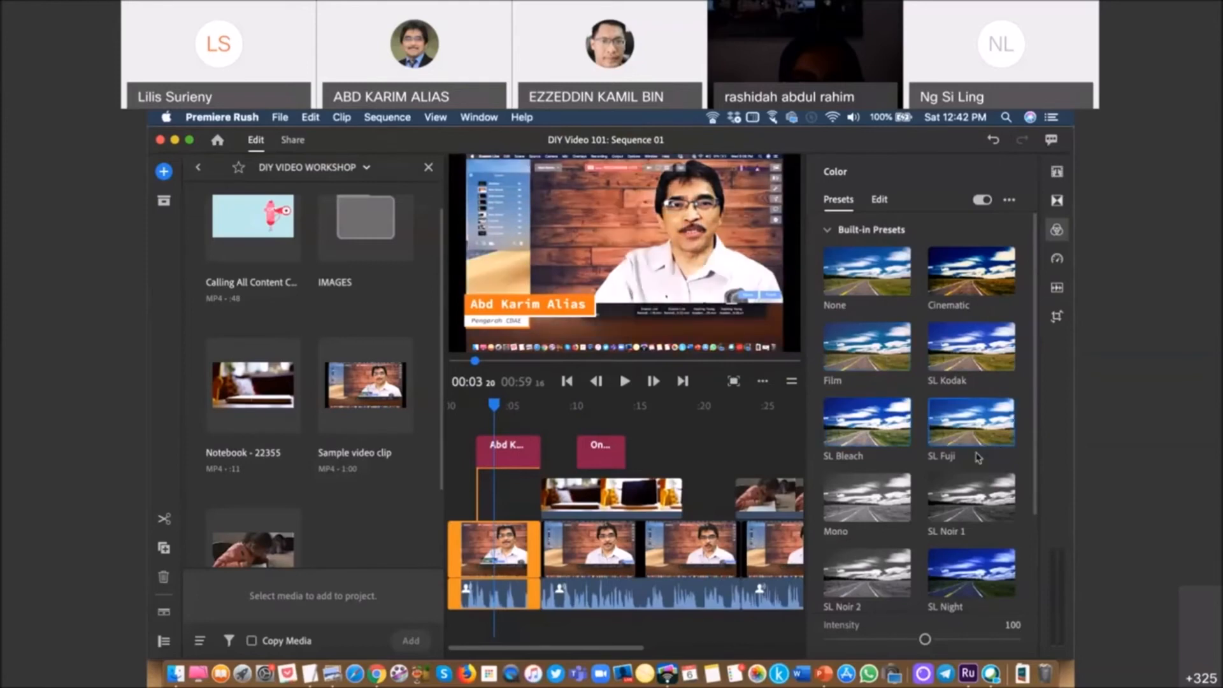
{"action": "left_click", "coordinate": [968, 497]}
{"action": "left_click", "coordinate": [892, 499]}
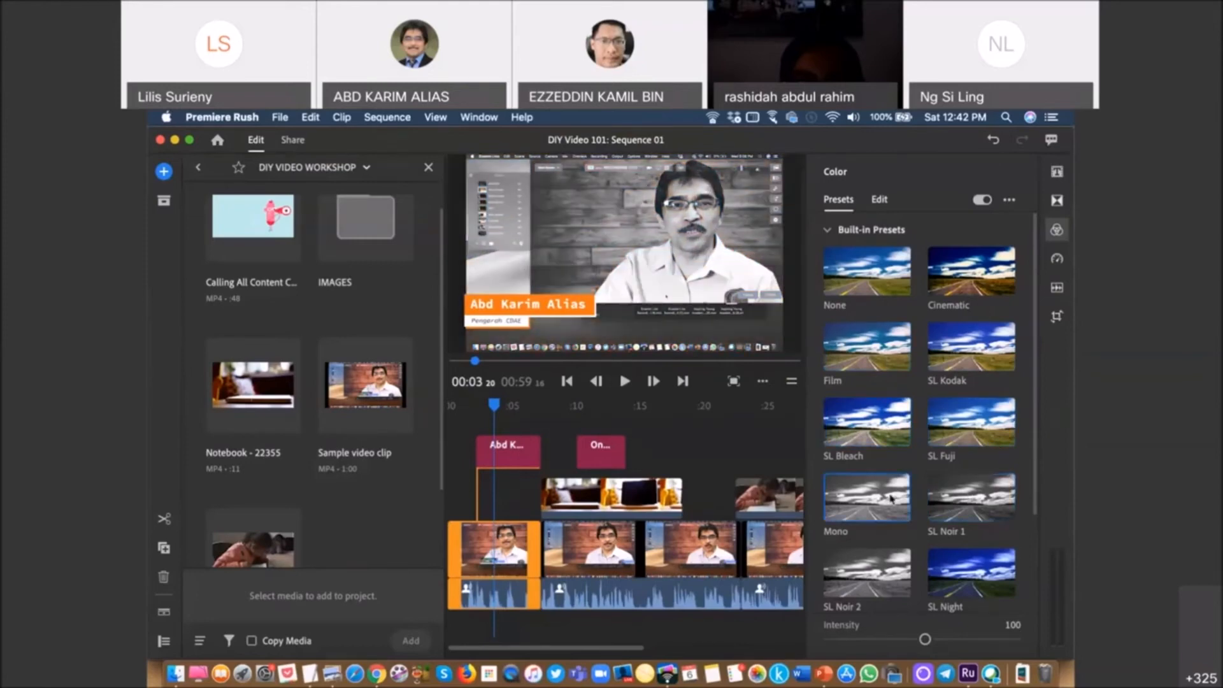
{"action": "left_click", "coordinate": [871, 286]}
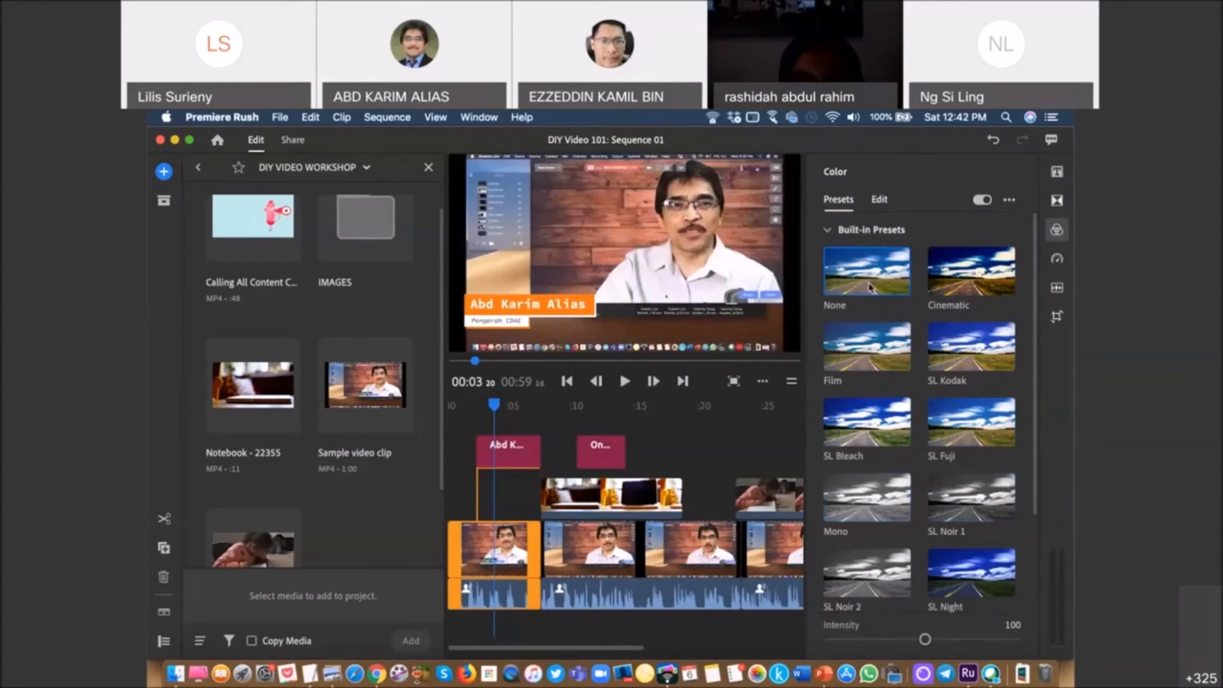
- Try the SL Gold and SL Matrix color presets on the first clip, and restore the None preset
{"action": "scroll", "coordinate": [945, 542], "scroll_direction": "down", "scroll_amount": 4}
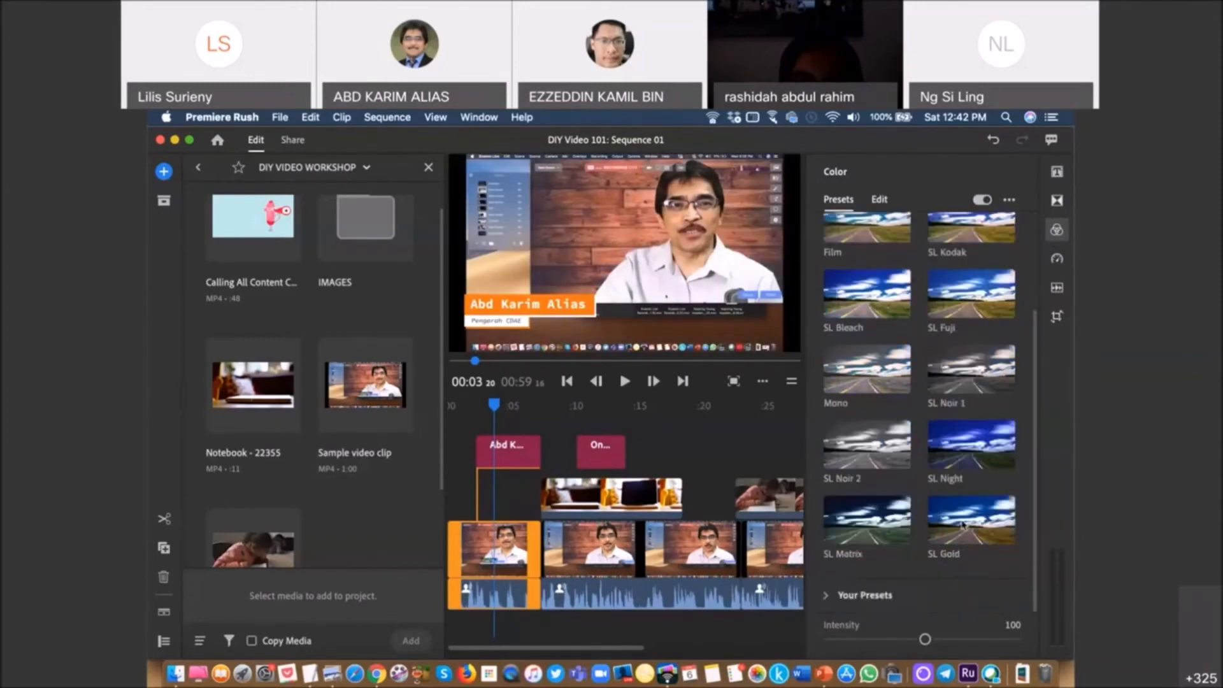
{"action": "left_click", "coordinate": [968, 526]}
{"action": "left_click", "coordinate": [885, 538]}
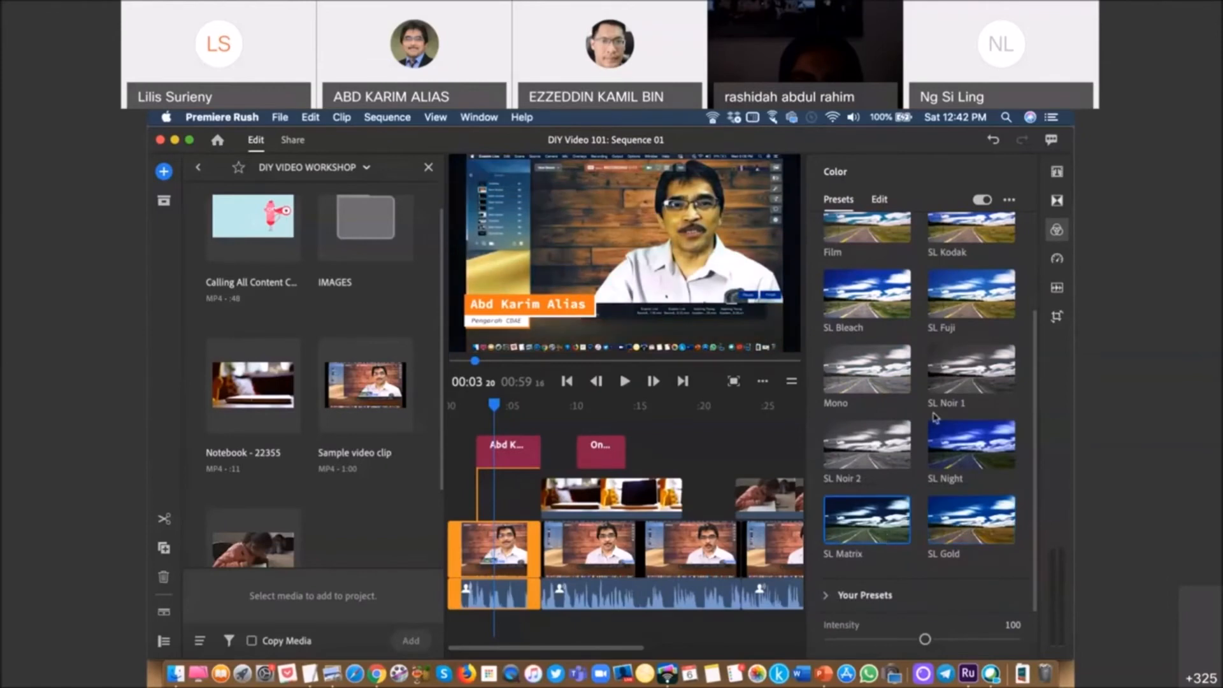
{"action": "scroll", "coordinate": [934, 415], "scroll_direction": "up", "scroll_amount": 5}
{"action": "left_click", "coordinate": [877, 280]}
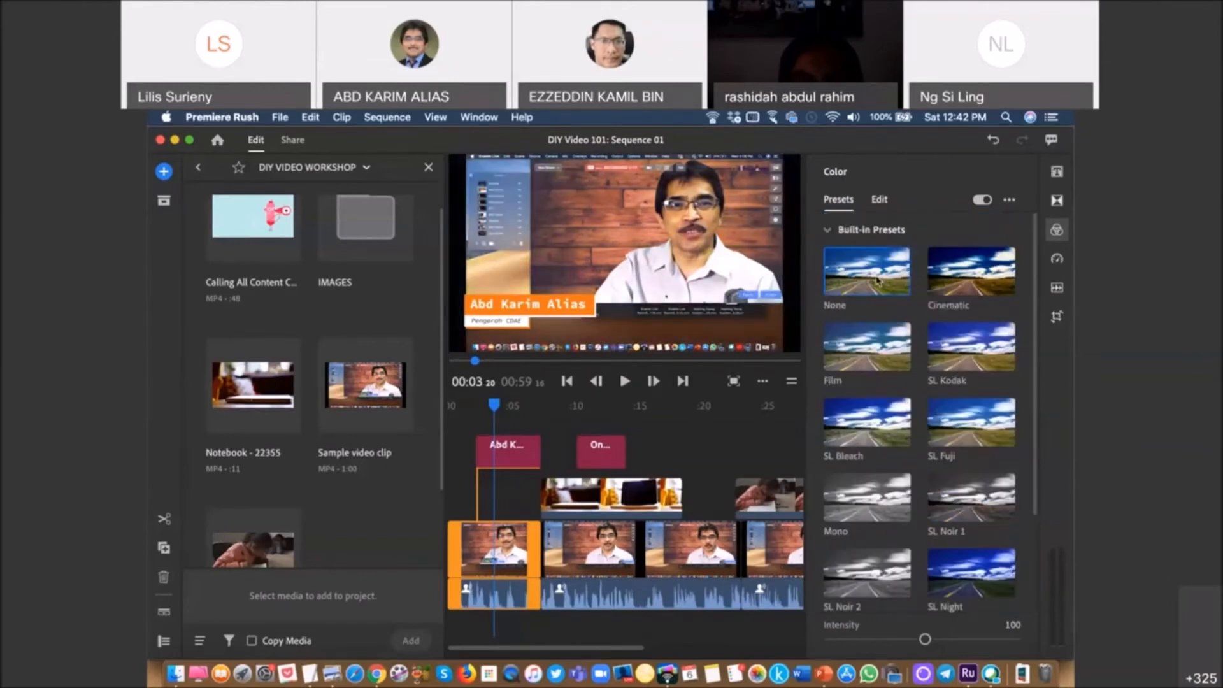
- Adjust the first clip's color manually with Exposure 0.47, Contrast 17 and Tint 47
{"action": "scroll", "coordinate": [934, 494], "scroll_direction": "down", "scroll_amount": 3}
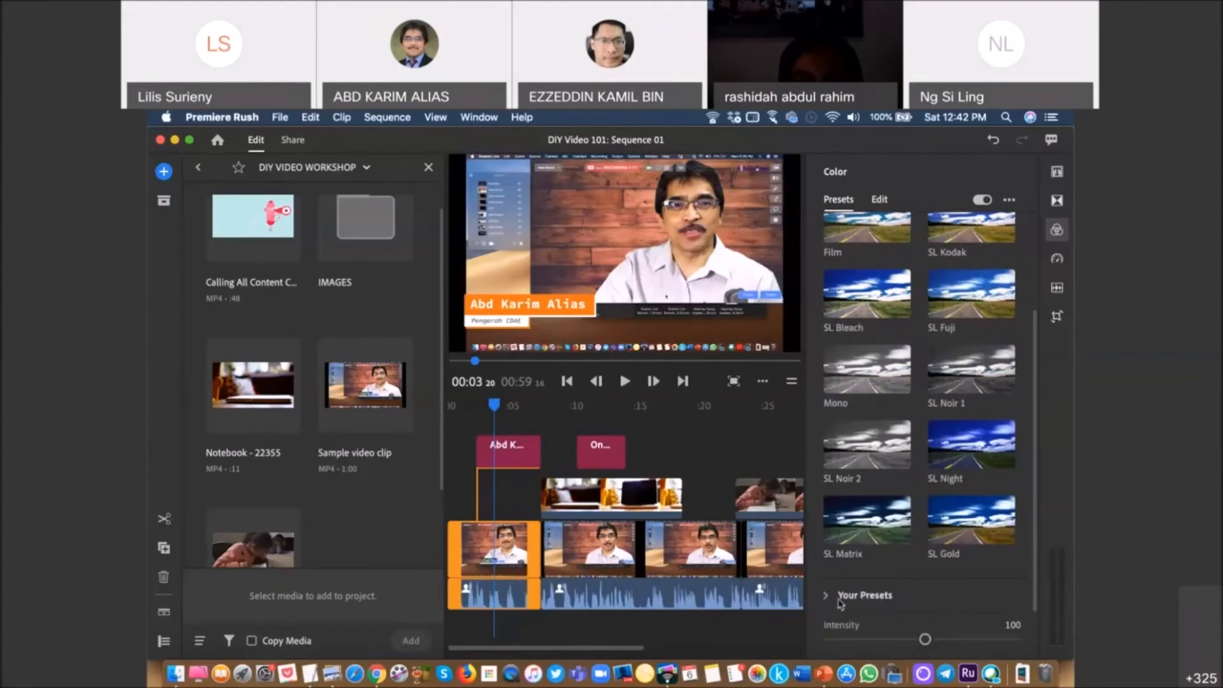
{"action": "left_click", "coordinate": [827, 596]}
{"action": "left_click", "coordinate": [878, 202]}
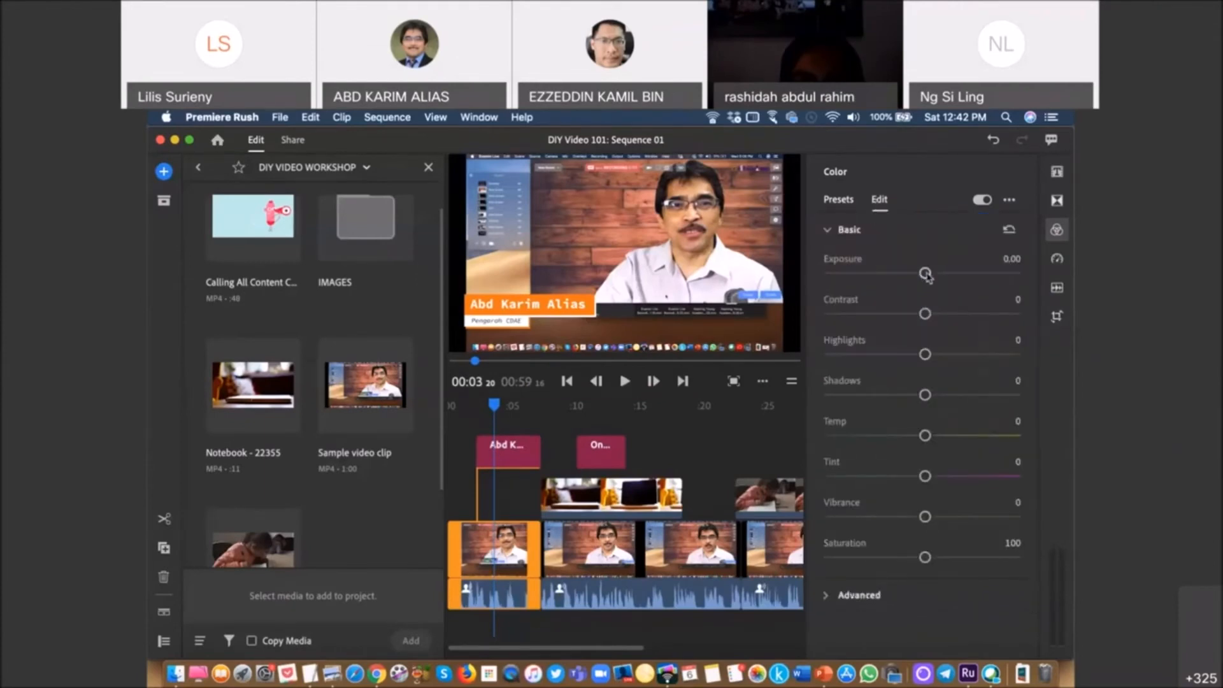
{"action": "left_click_drag", "start_coordinate": [925, 274], "coordinate": [939, 318]}
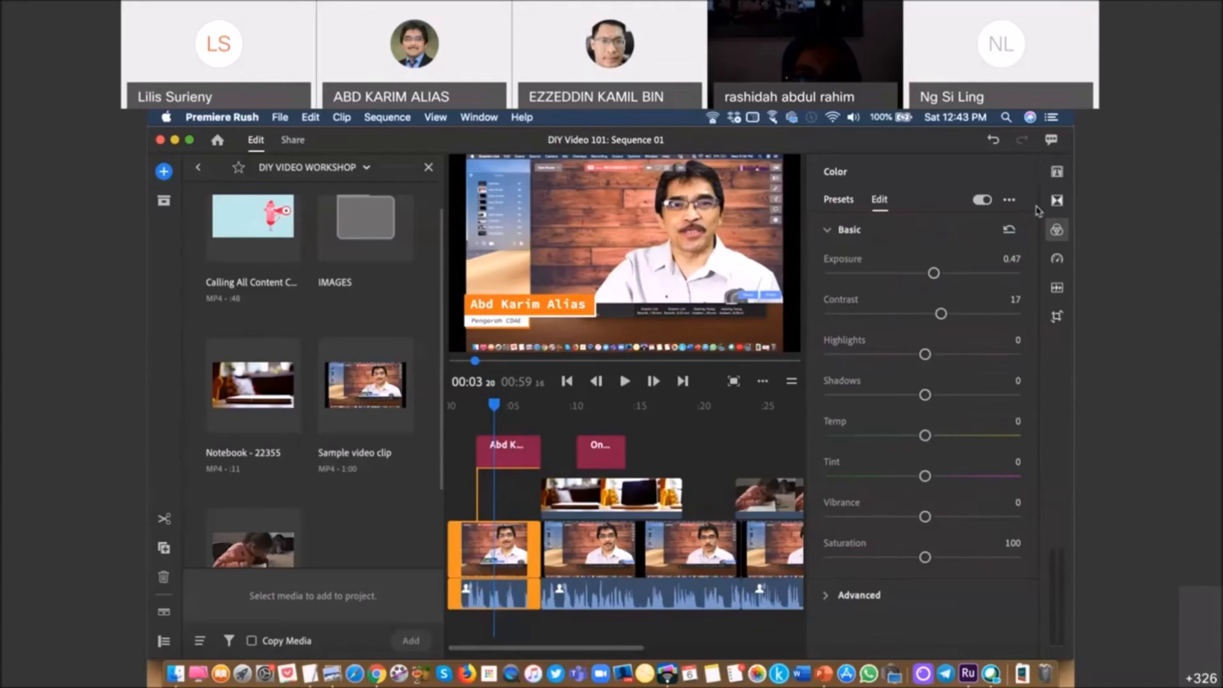
{"action": "left_click_drag", "start_coordinate": [925, 476], "coordinate": [969, 476]}
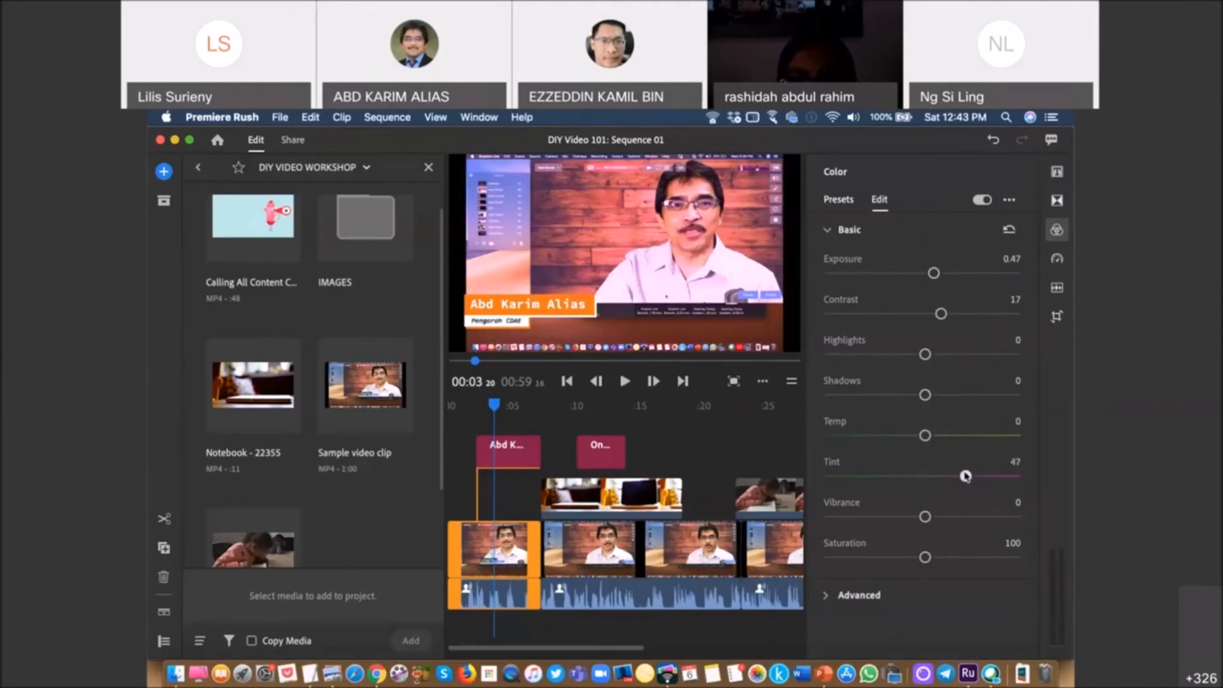
- Save the current color adjustments as a custom preset named with the presenter's first name followed by "Preset"
{"action": "left_click", "coordinate": [1008, 199]}
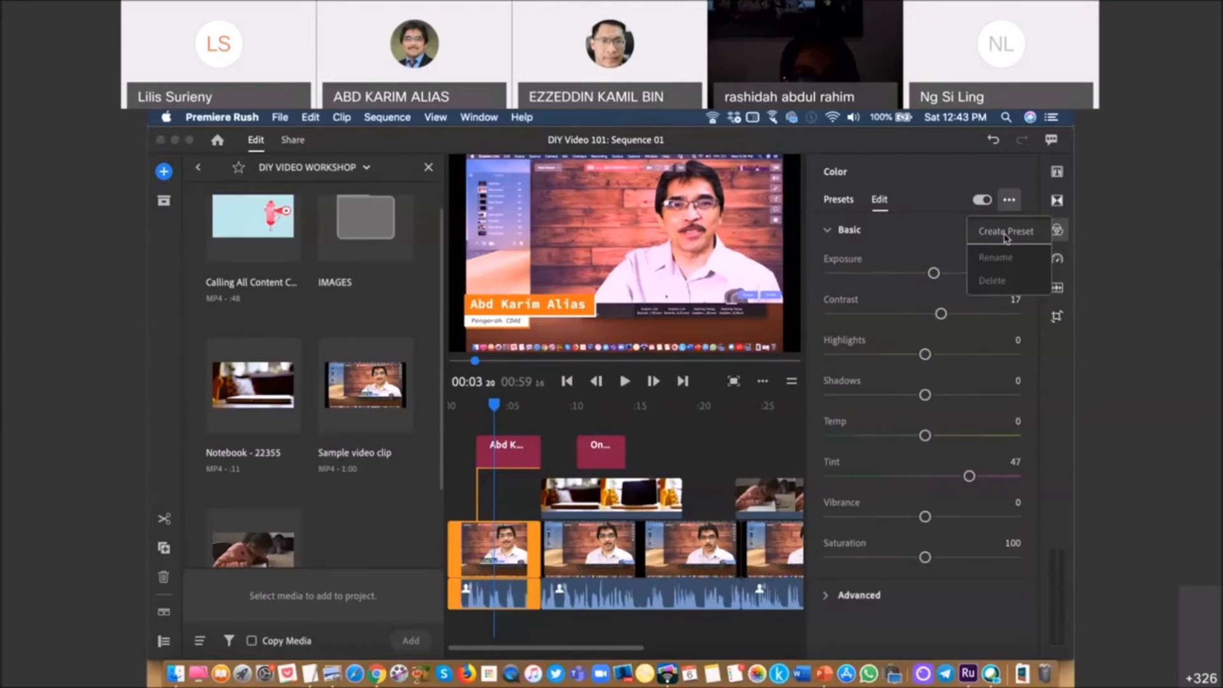
{"action": "left_click", "coordinate": [1006, 238]}
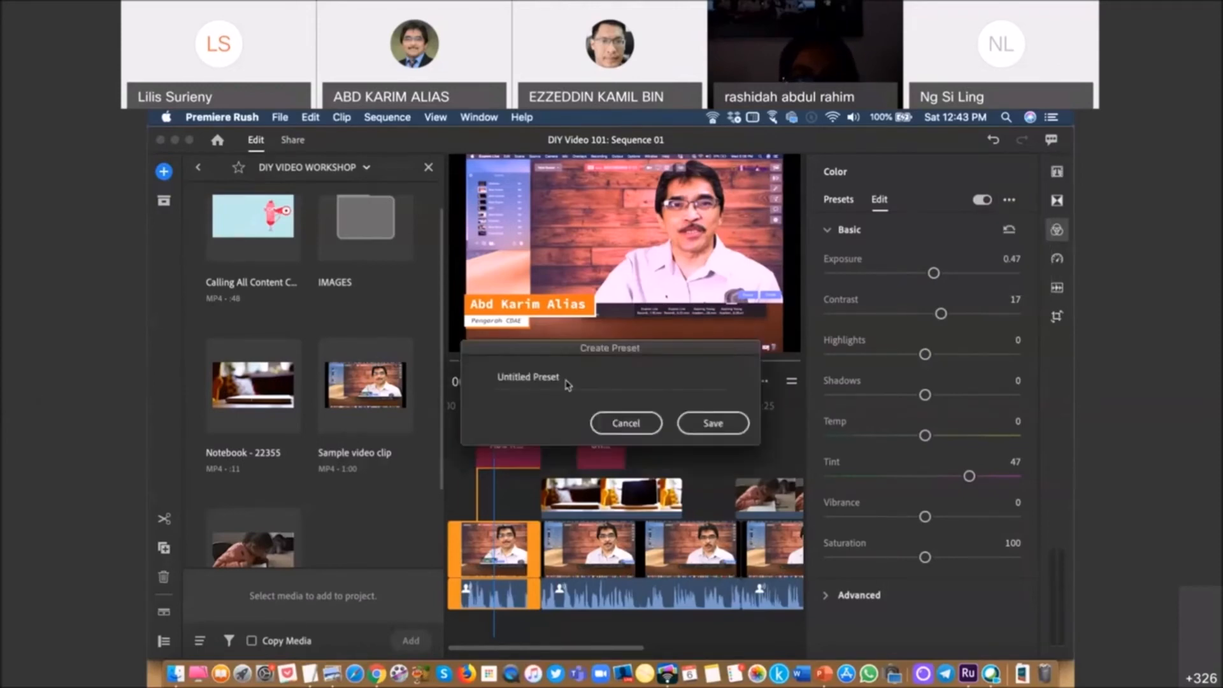
{"action": "left_click", "coordinate": [568, 377]}
{"action": "triple_click", "coordinate": [569, 377]}
{"action": "left_click", "coordinate": [546, 377]}
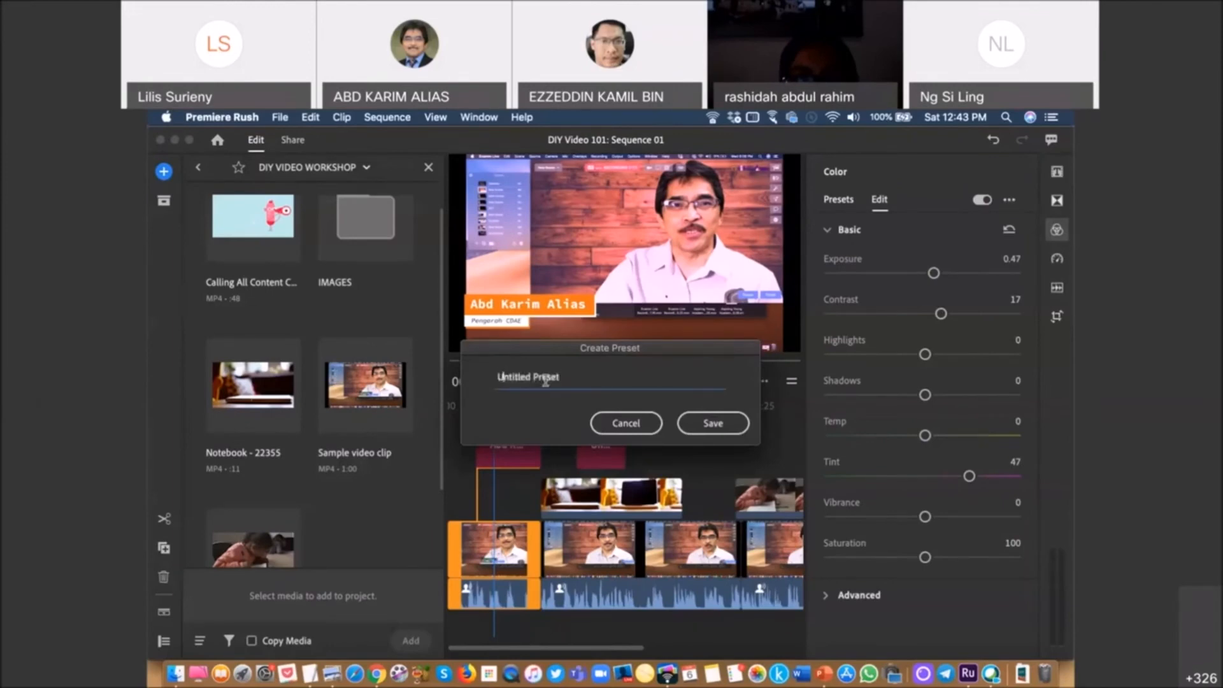
{"action": "left_click_drag", "start_coordinate": [529, 377], "coordinate": [486, 374]}
{"action": "type", "text": "Kar"}
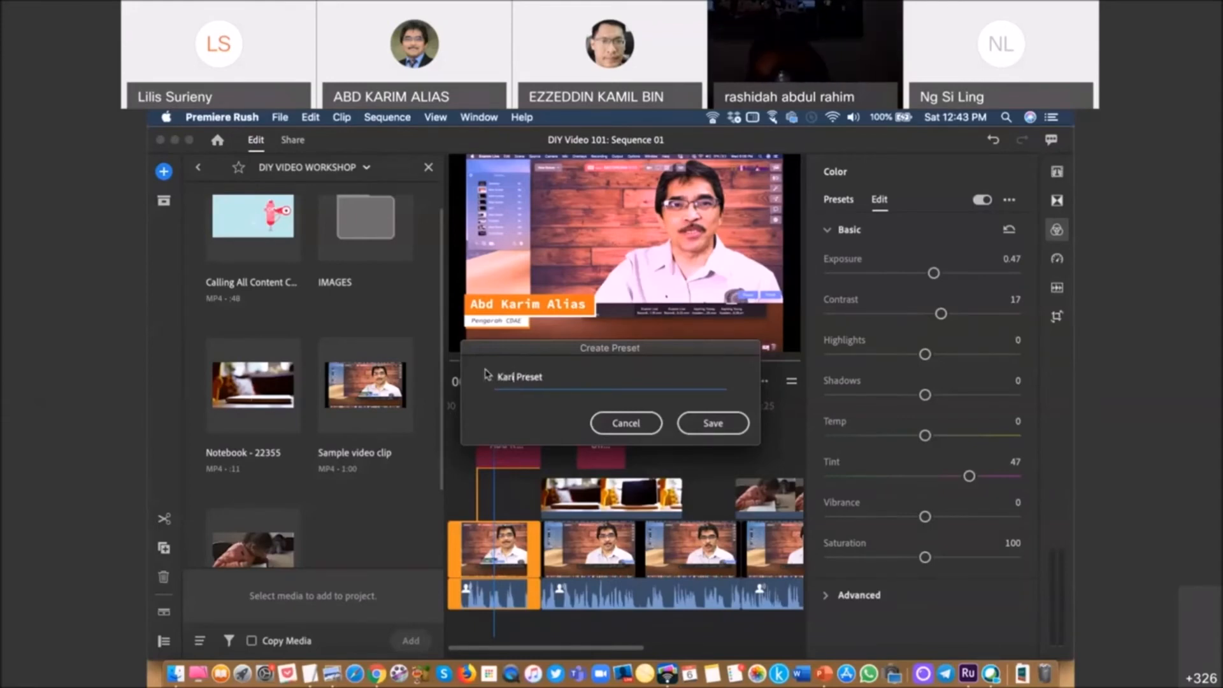
{"action": "type", "text": "im"}
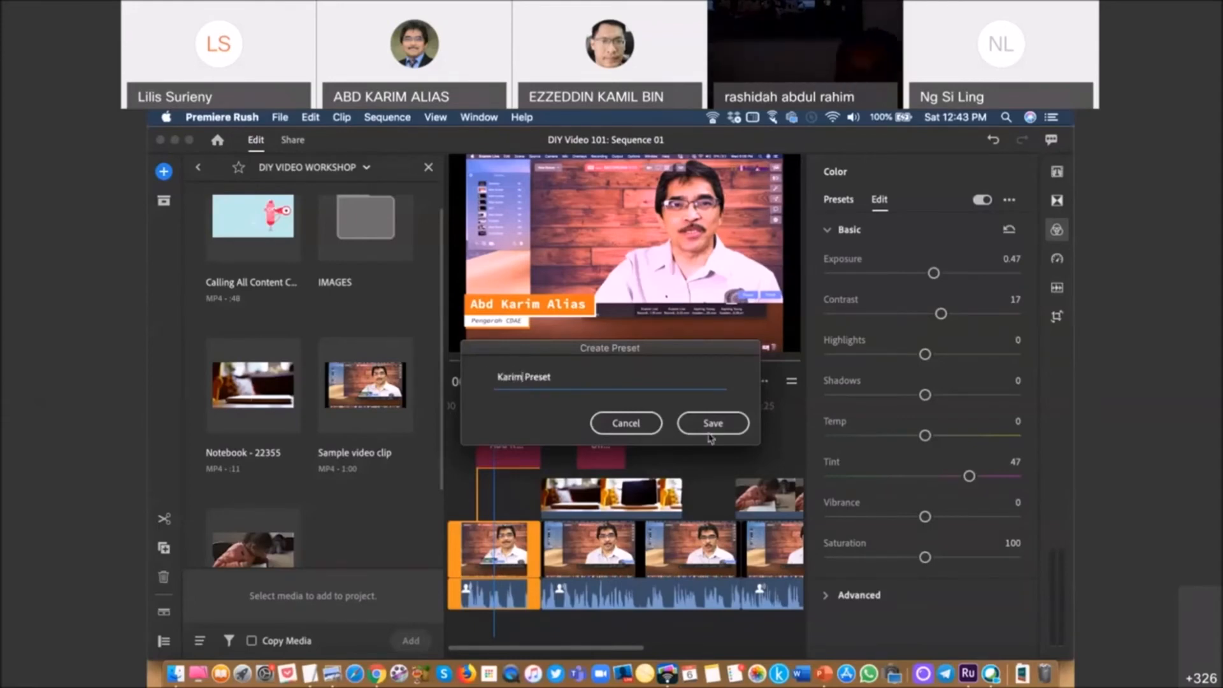
{"action": "left_click", "coordinate": [711, 422]}
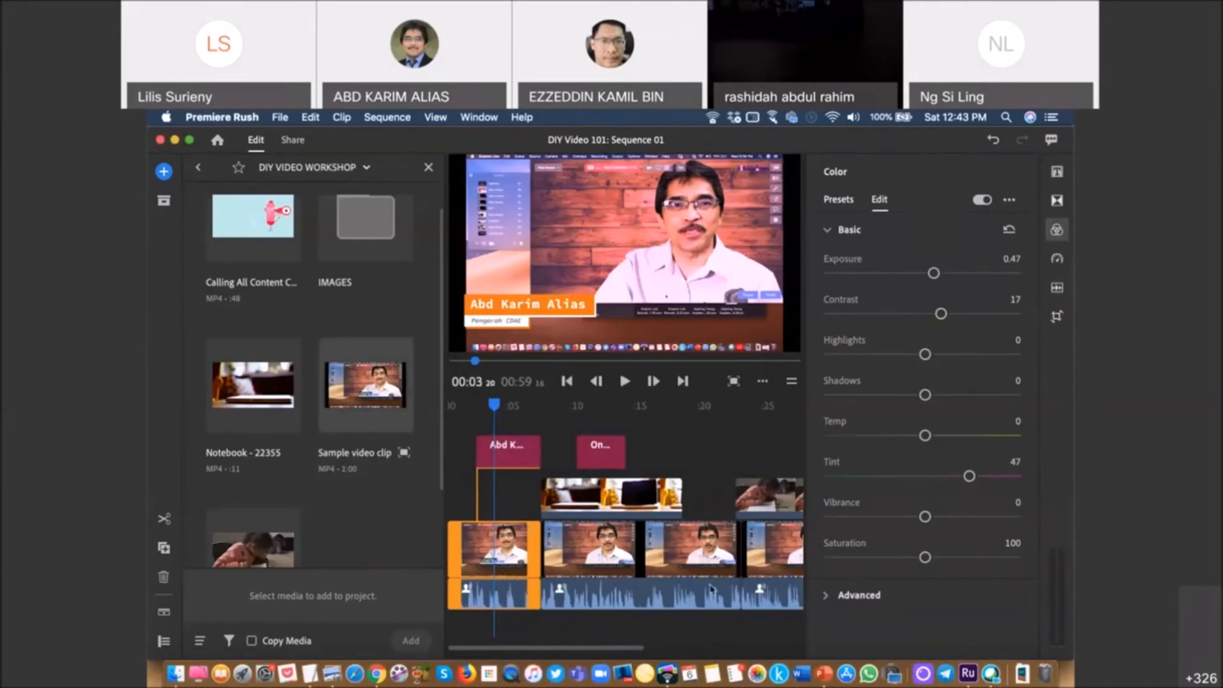
- Locate the saved custom preset under Your Presets and collapse the Built-in Presets group
{"action": "left_click", "coordinate": [840, 201]}
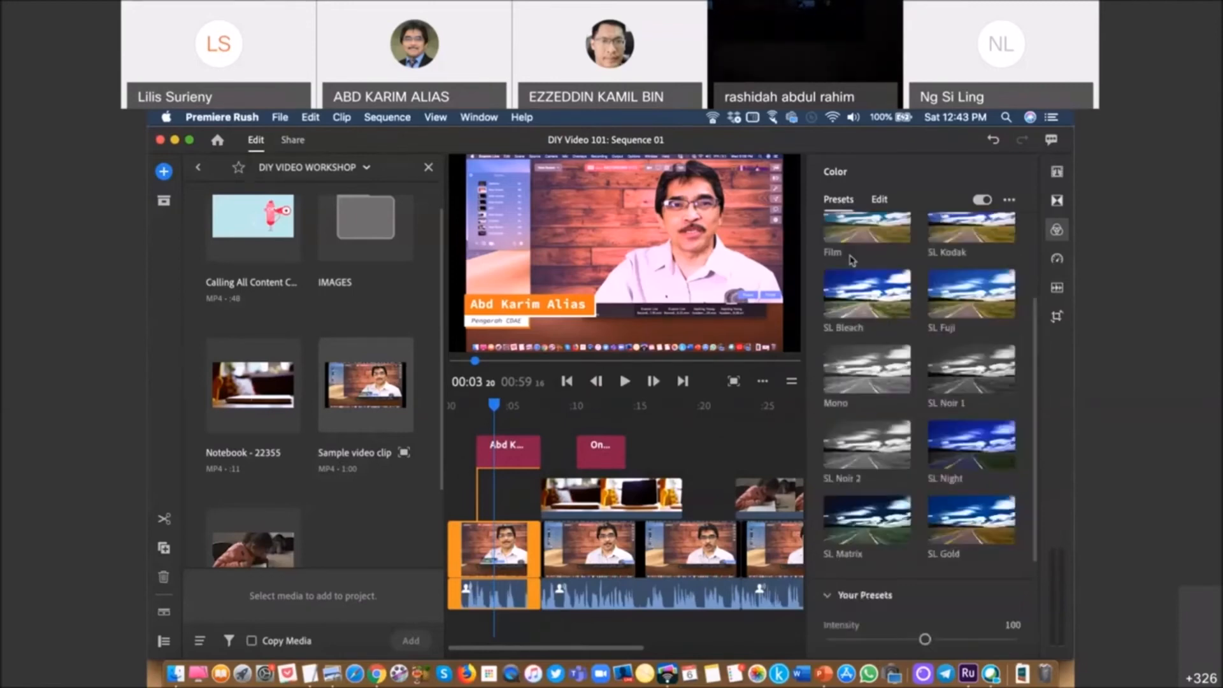
{"action": "scroll", "coordinate": [892, 560], "scroll_direction": "down", "scroll_amount": 4}
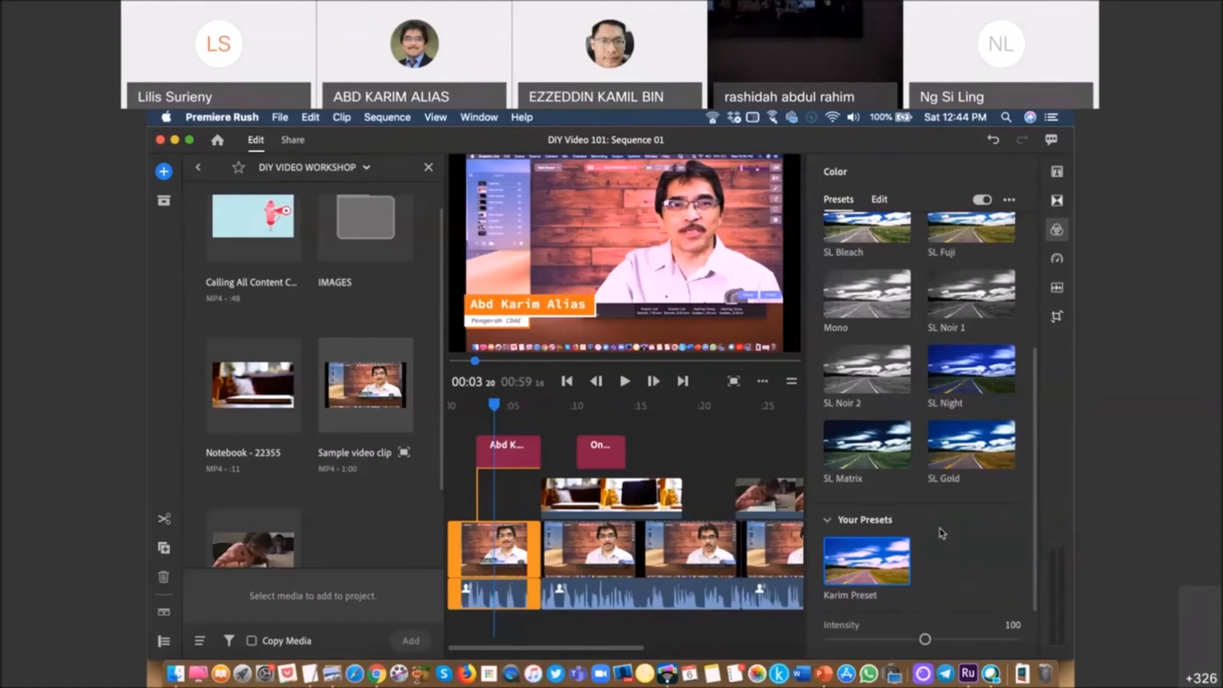
{"action": "scroll", "coordinate": [943, 532], "scroll_direction": "up", "scroll_amount": 3}
{"action": "scroll", "coordinate": [943, 532], "scroll_direction": "up", "scroll_amount": 2}
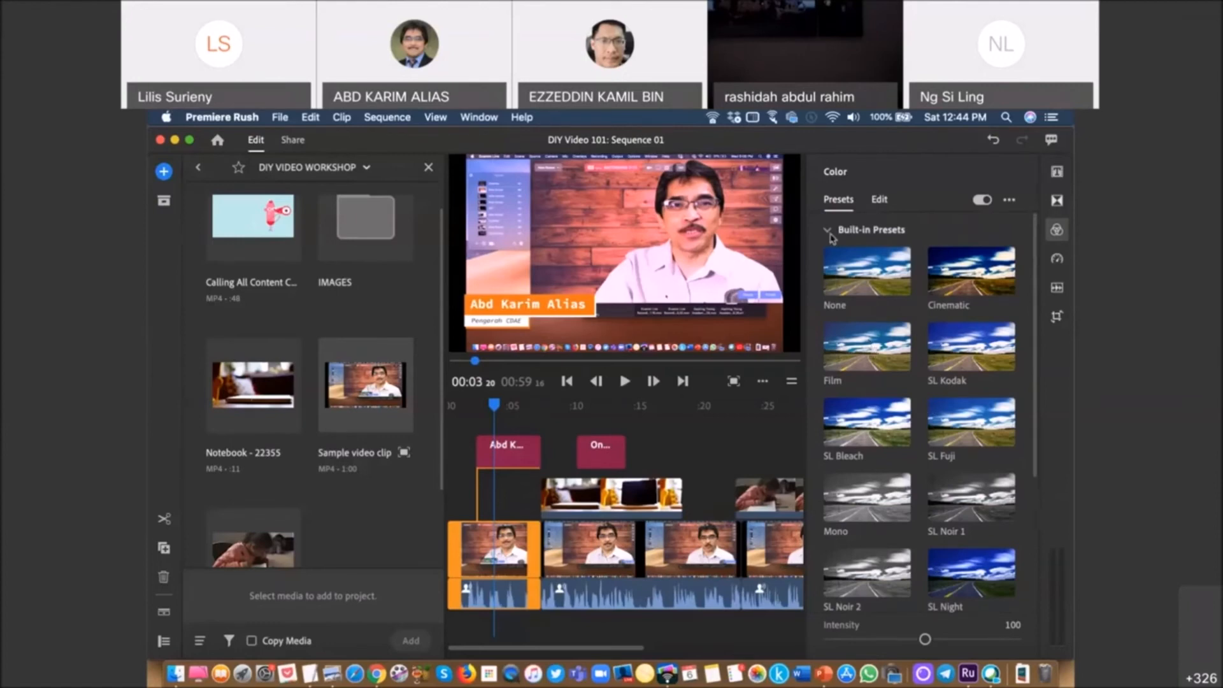
{"action": "left_click", "coordinate": [828, 230]}
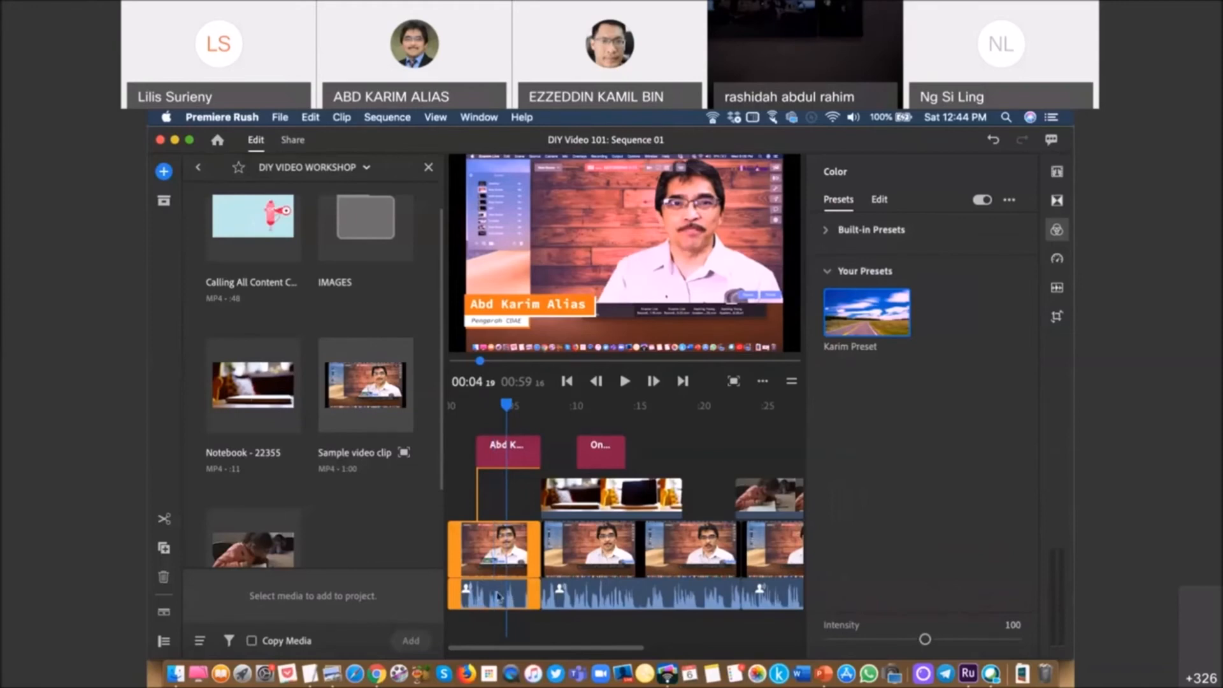
- Select the second main-track clip and lower its clip volume to 31
{"action": "left_click", "coordinate": [605, 568]}
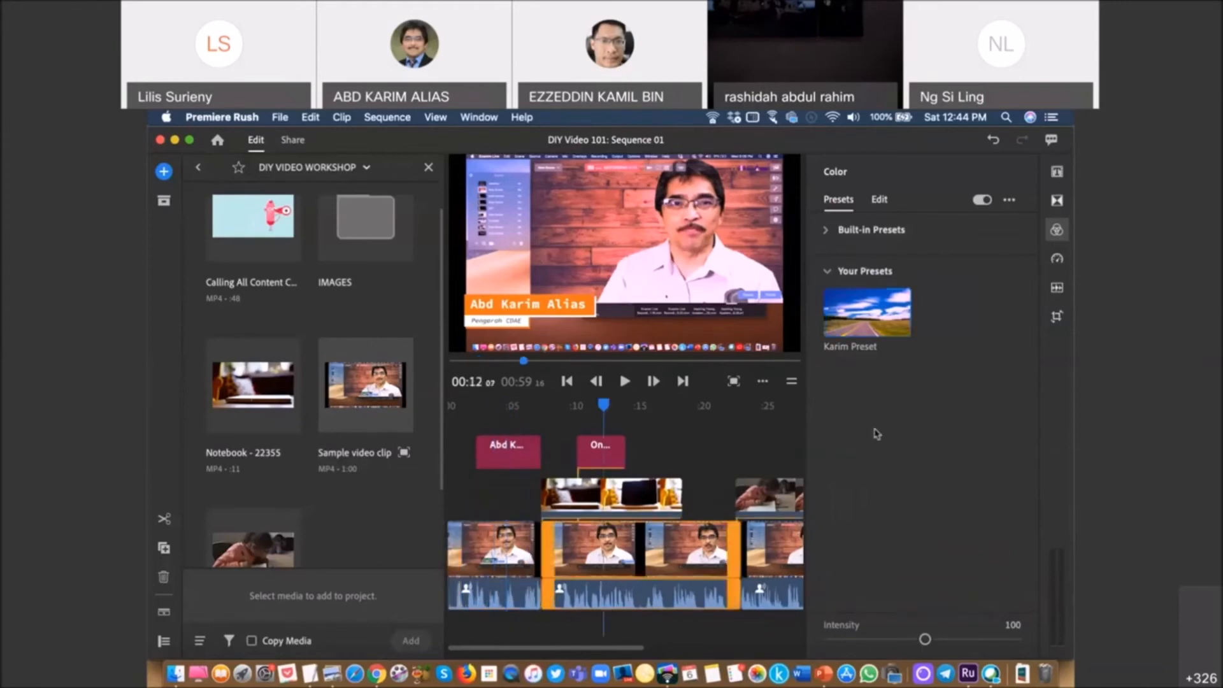
{"action": "left_click", "coordinate": [1058, 290]}
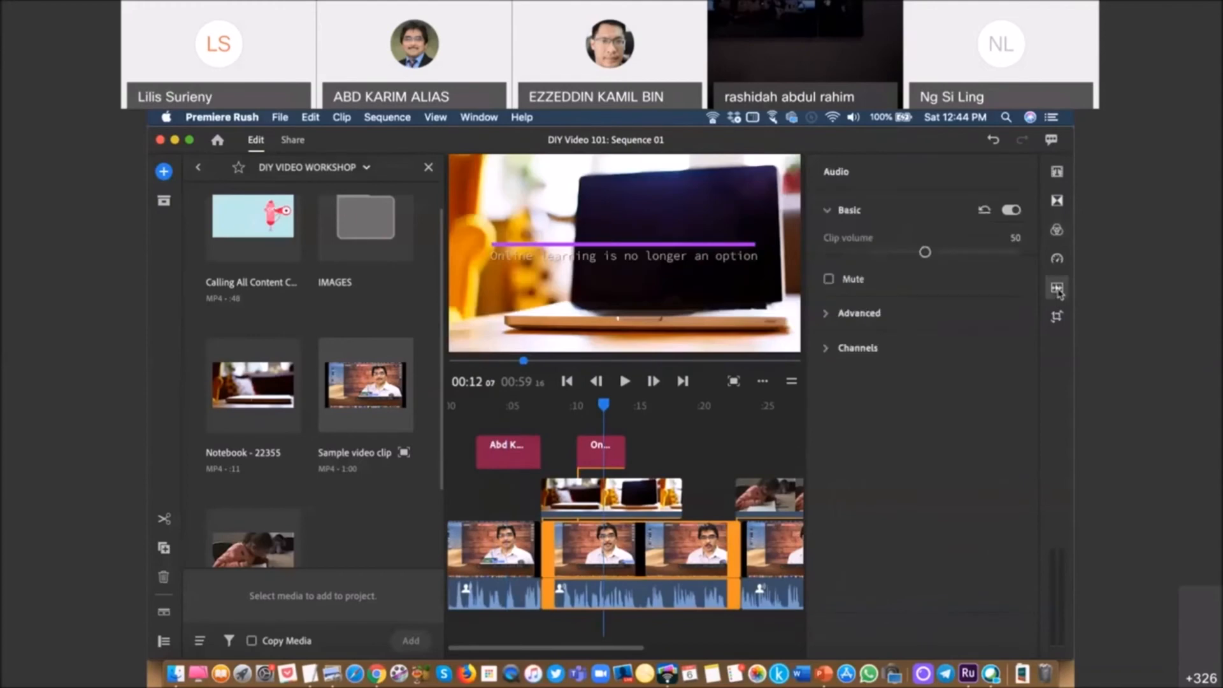
{"action": "left_click_drag", "start_coordinate": [925, 254], "coordinate": [888, 253]}
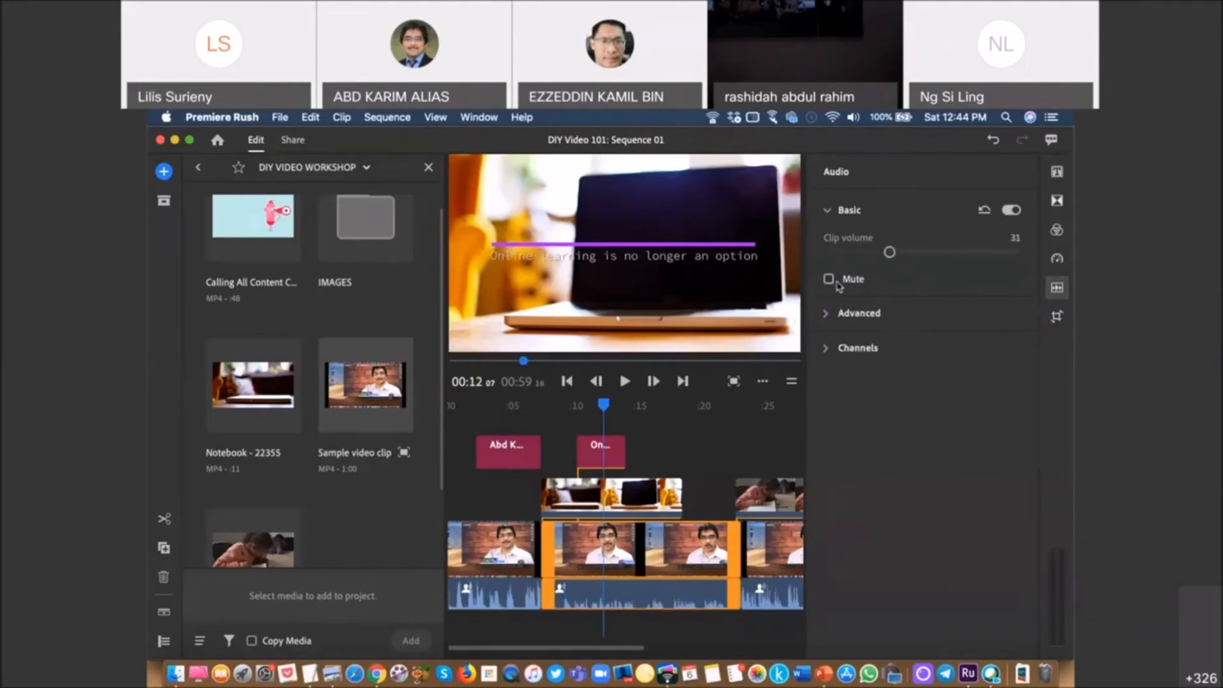
- Enable Reduce echo in the second clip's advanced audio settings and slightly lower its intensity
{"action": "left_click", "coordinate": [827, 316]}
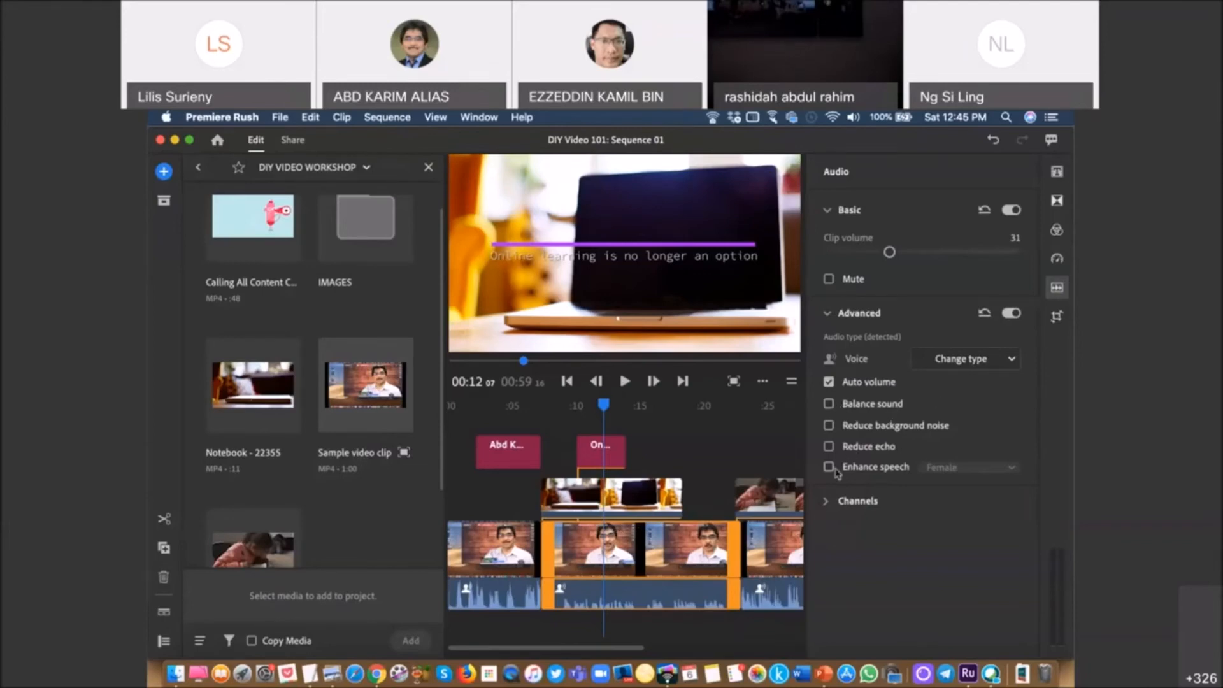
{"action": "left_click", "coordinate": [829, 446]}
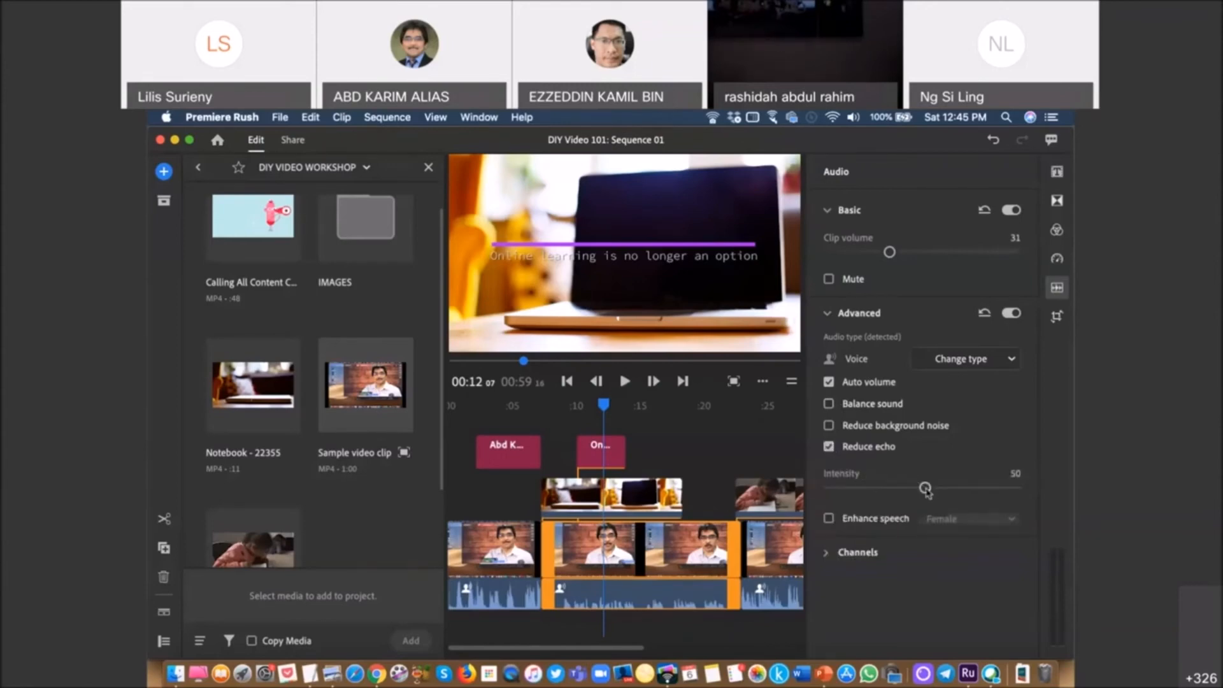
{"action": "mouse_move", "coordinate": [926, 488]}
{"action": "left_mouse_down"}
{"action": "mouse_move", "coordinate": [854, 477]}
{"action": "mouse_move", "coordinate": [922, 488]}
{"action": "left_mouse_up"}
{"action": "mouse_move", "coordinate": [831, 431]}
{"action": "mouse_move", "coordinate": [876, 427]}
{"action": "left_click", "coordinate": [829, 313]}
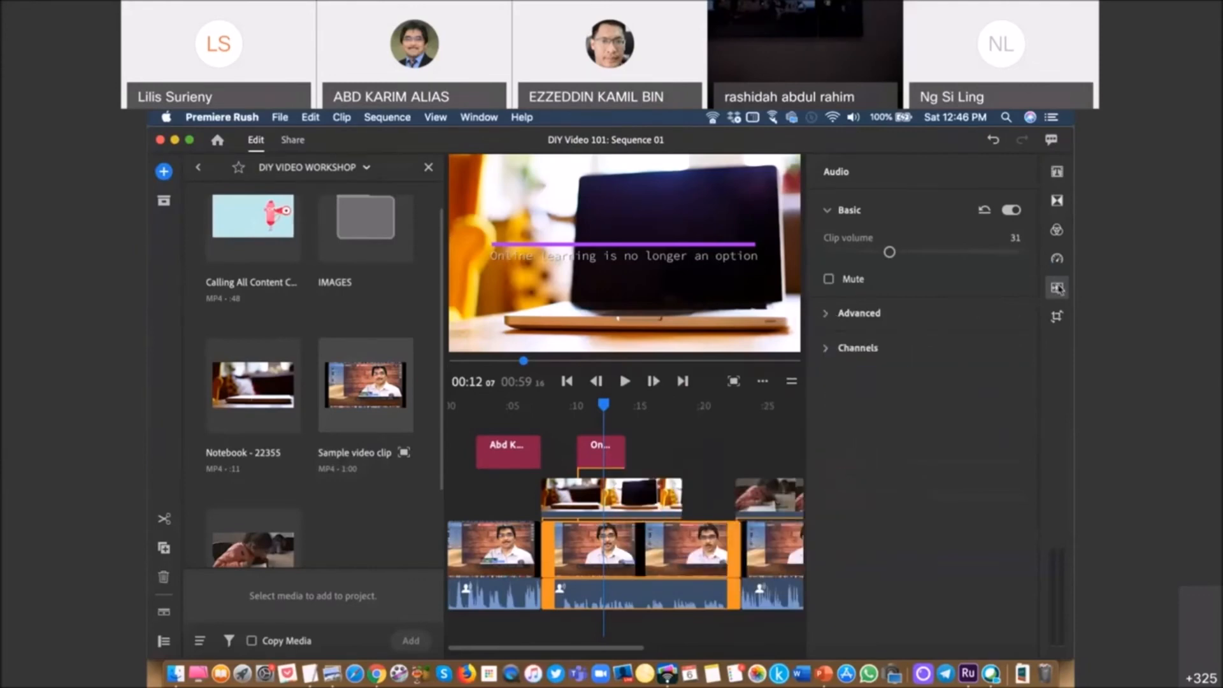
- Examine the second clip's Transform settings at about 18 seconds, including the advanced Crop and Edge Feather options
{"action": "left_click", "coordinate": [680, 586]}
{"action": "left_click", "coordinate": [1056, 316]}
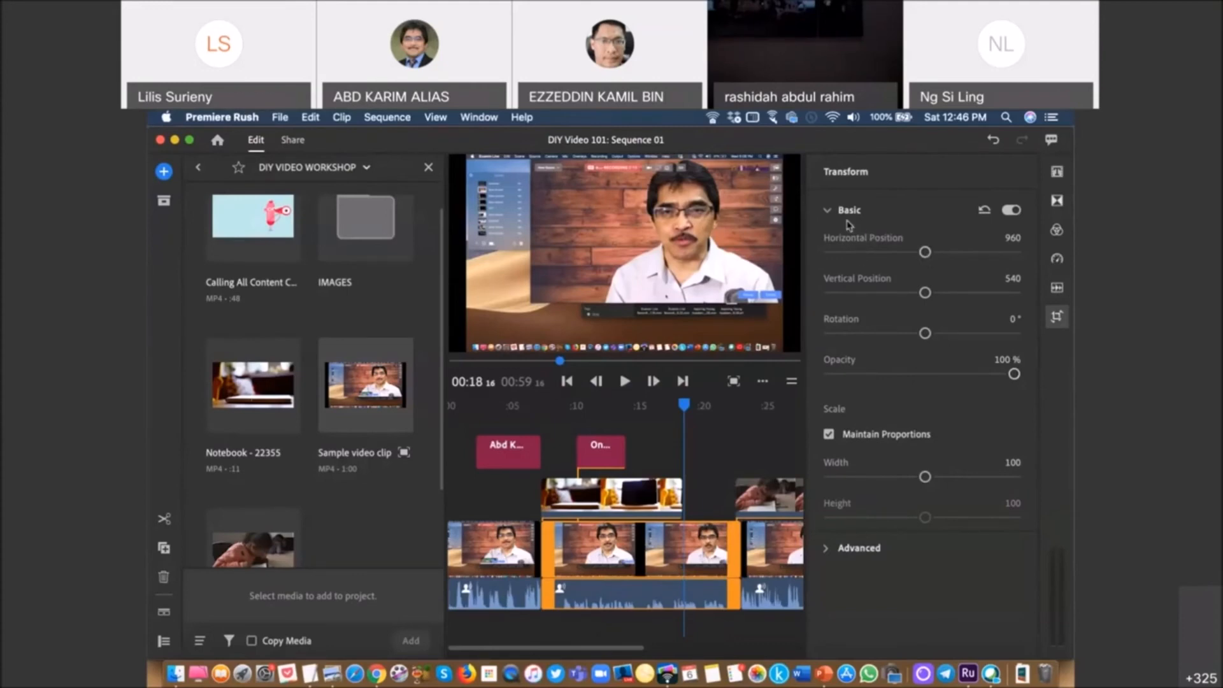
{"action": "left_click", "coordinate": [833, 551]}
{"action": "scroll", "coordinate": [863, 573], "scroll_direction": "down", "scroll_amount": 5}
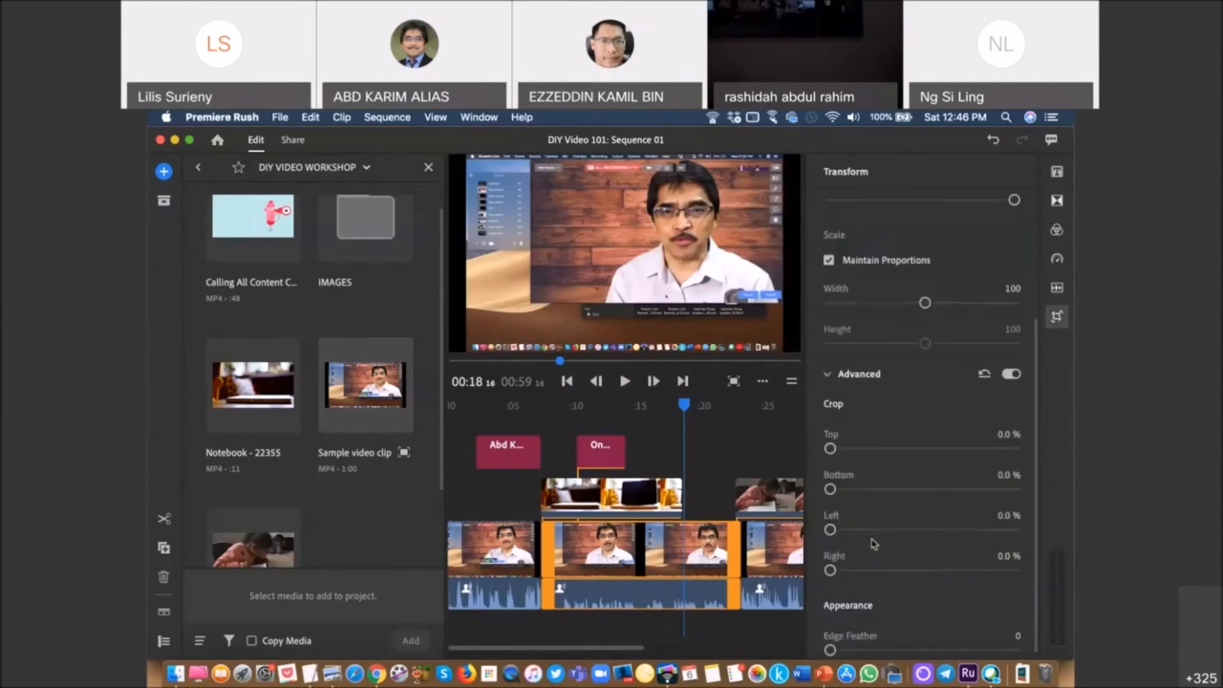
{"action": "scroll", "coordinate": [914, 612], "scroll_direction": "down", "scroll_amount": 1}
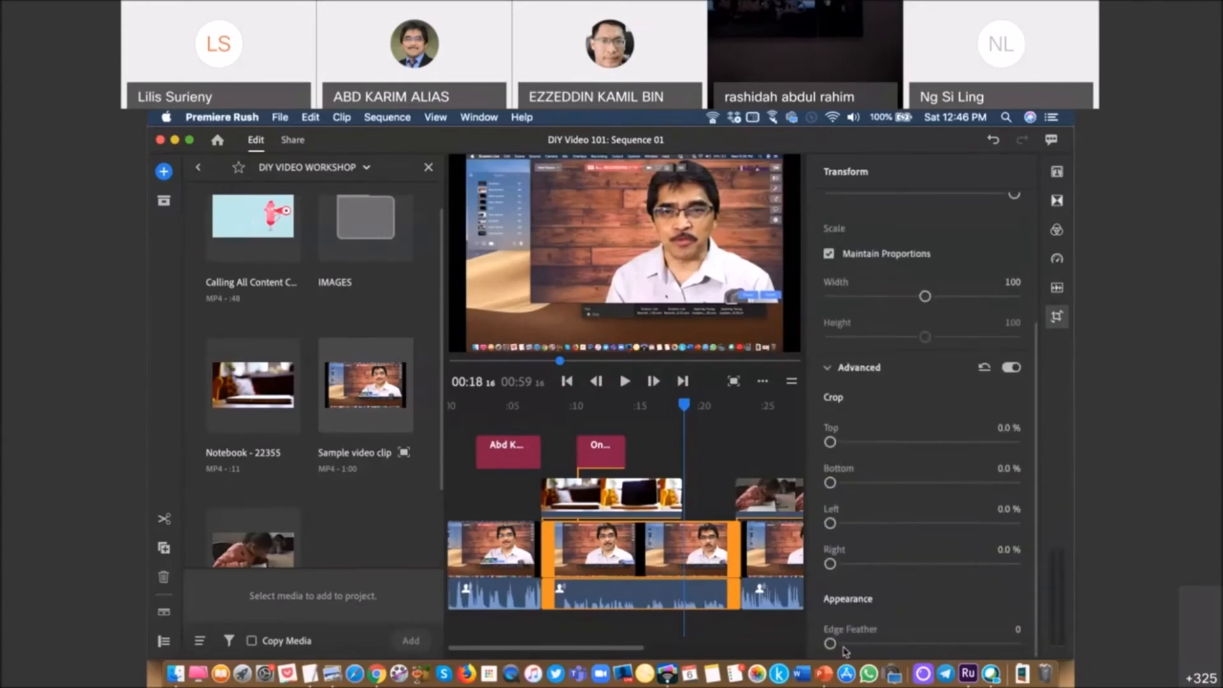
- Collapse the Basic transform settings and move the playhead to about 22 seconds, at the start of the second overlay clip
{"action": "scroll", "coordinate": [904, 599], "scroll_direction": "up", "scroll_amount": 5}
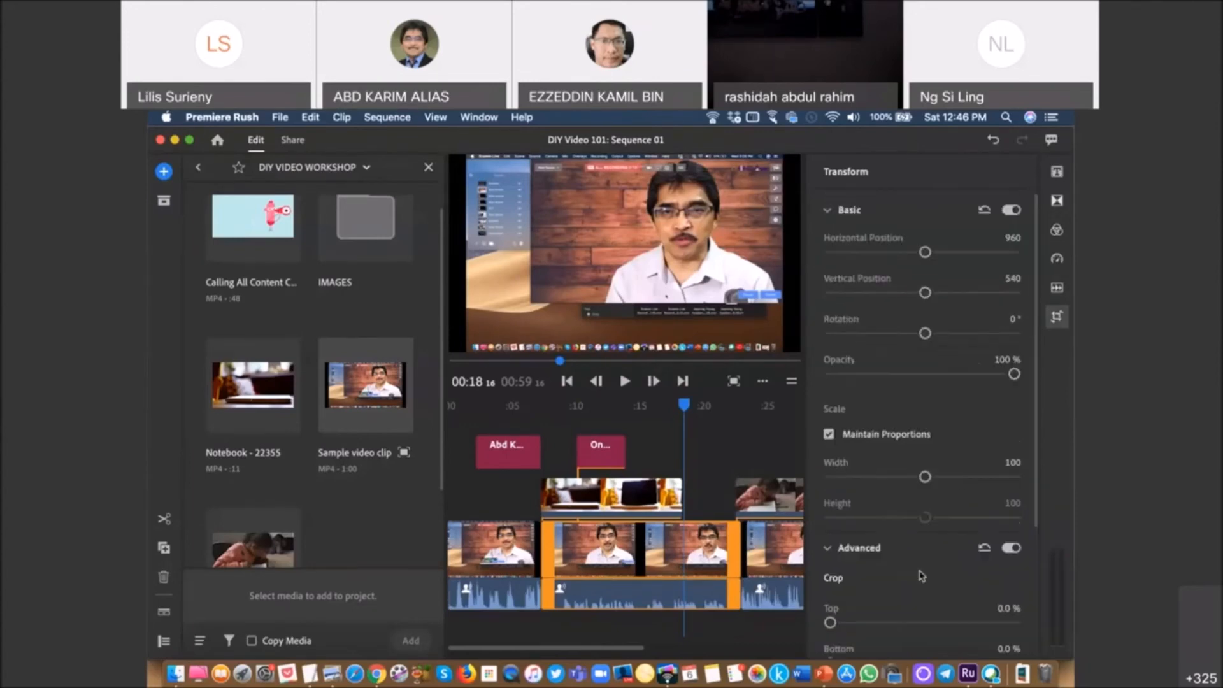
{"action": "left_click", "coordinate": [828, 211]}
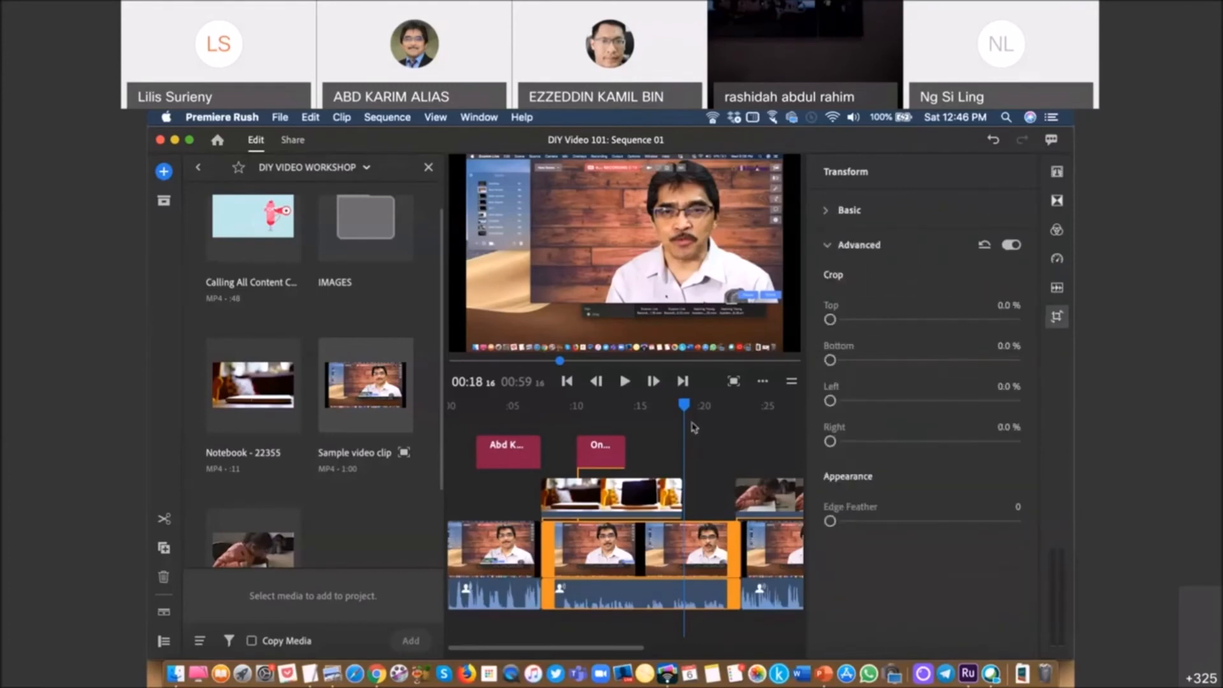
{"action": "left_click_drag", "start_coordinate": [686, 409], "coordinate": [742, 409]}
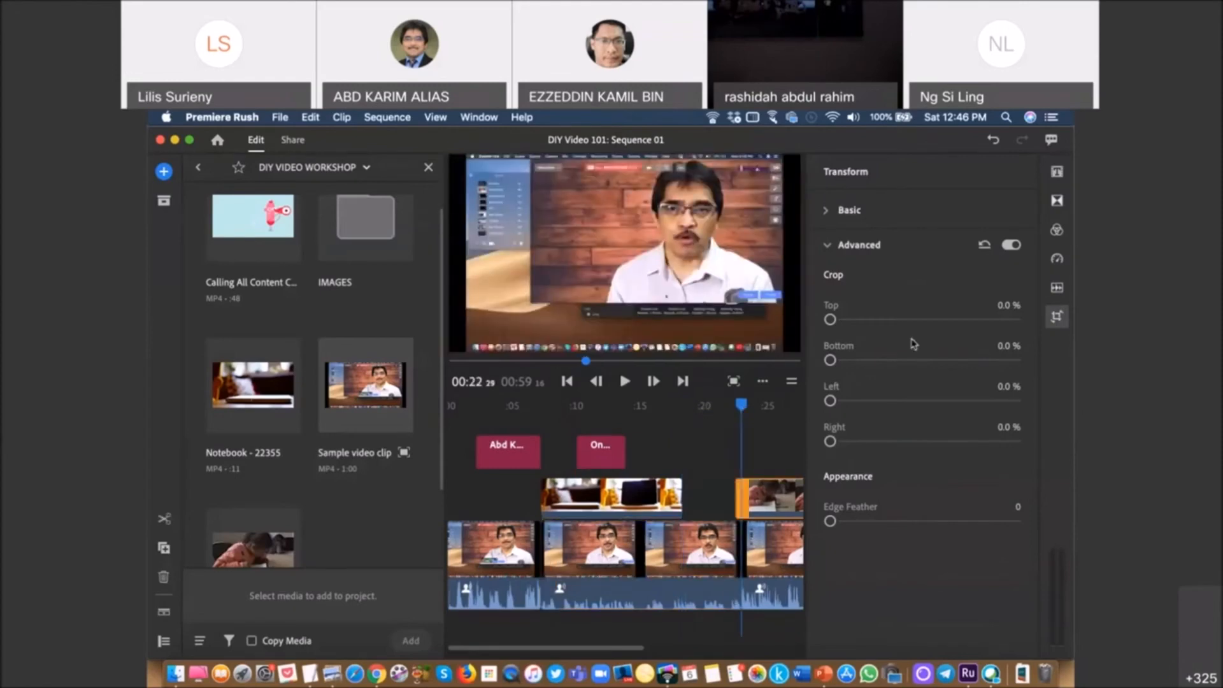
- Examine the title templates available under Your Styles, from the captions back up to the Basic titles
{"action": "left_click", "coordinate": [1056, 174]}
{"action": "scroll", "coordinate": [936, 505], "scroll_direction": "down", "scroll_amount": 10}
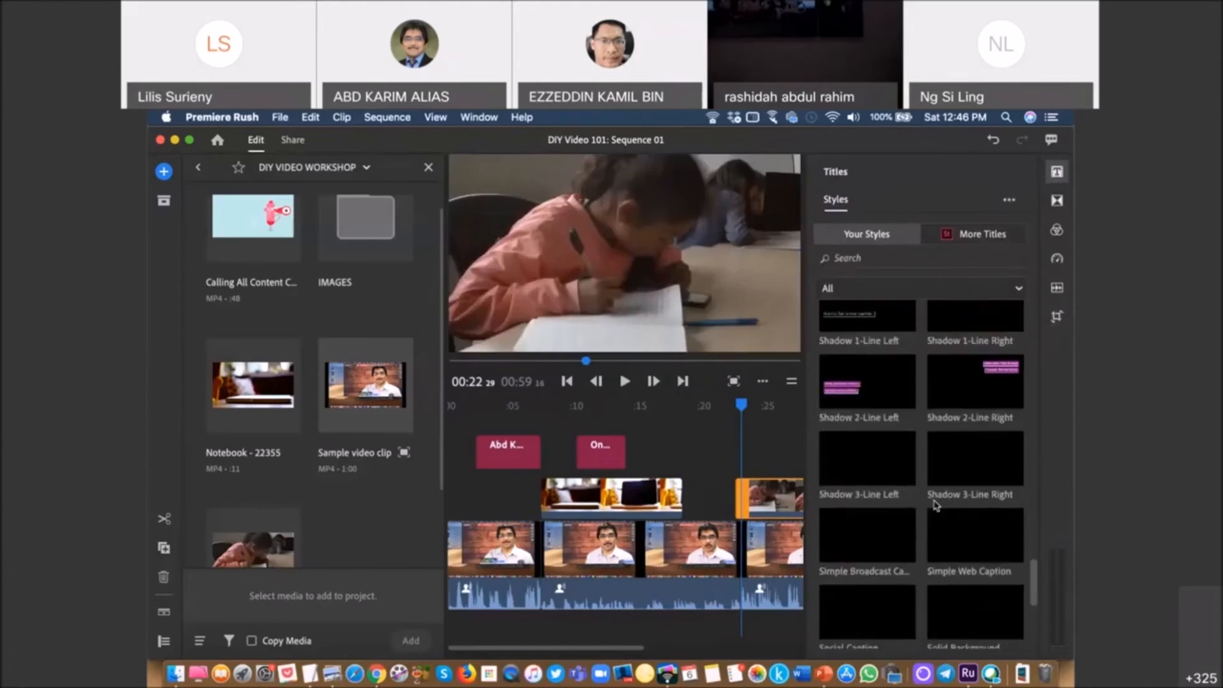
{"action": "scroll", "coordinate": [921, 528], "scroll_direction": "up", "scroll_amount": 8}
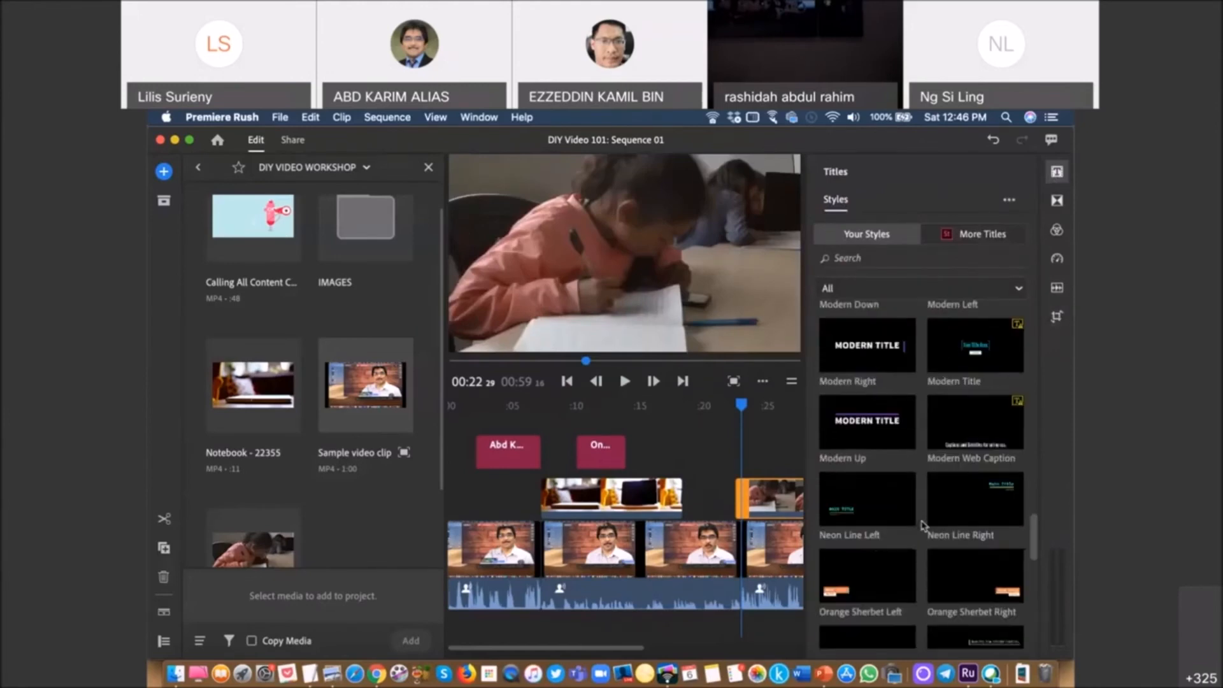
{"action": "scroll", "coordinate": [922, 526], "scroll_direction": "up", "scroll_amount": 2}
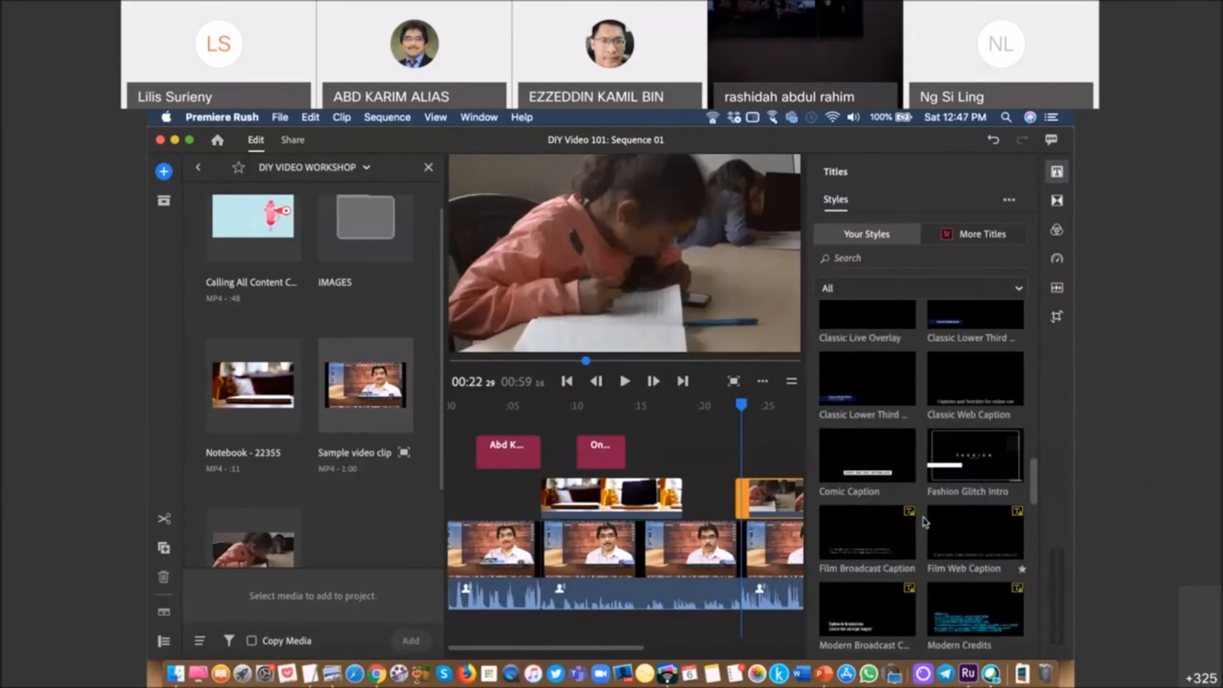
{"action": "scroll", "coordinate": [925, 522], "scroll_direction": "up", "scroll_amount": 3}
{"action": "scroll", "coordinate": [925, 522], "scroll_direction": "up", "scroll_amount": 1}
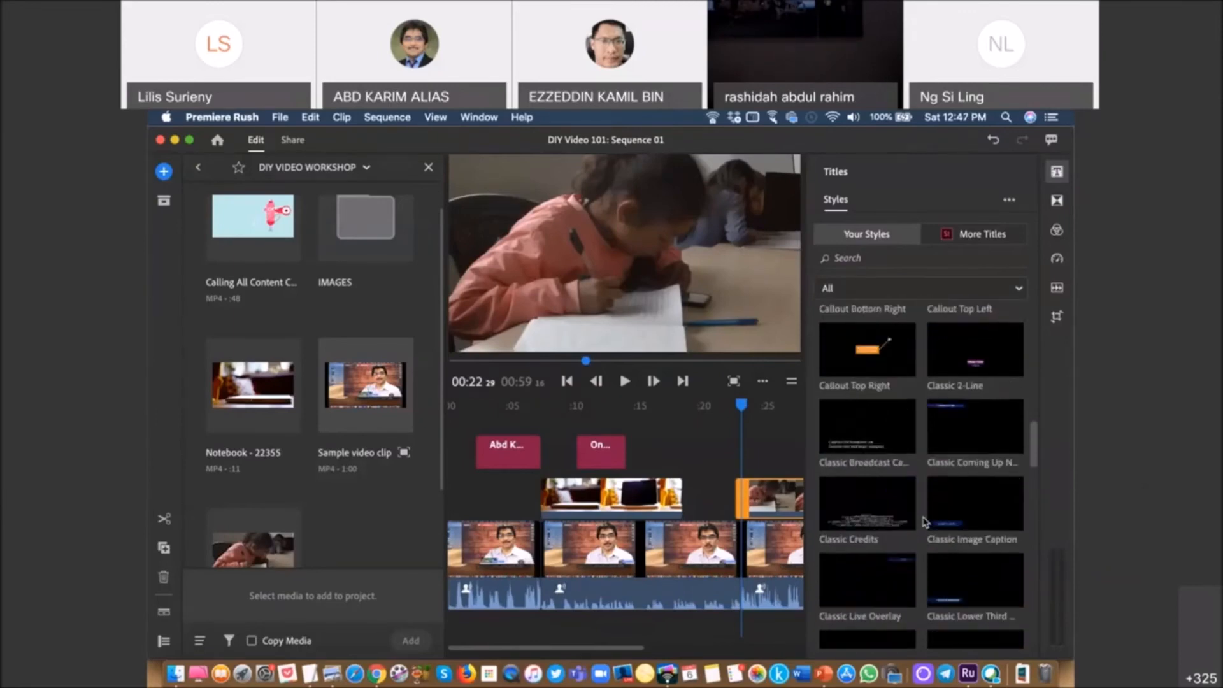
{"action": "scroll", "coordinate": [925, 523], "scroll_direction": "up", "scroll_amount": 3}
{"action": "scroll", "coordinate": [925, 522], "scroll_direction": "up", "scroll_amount": 3}
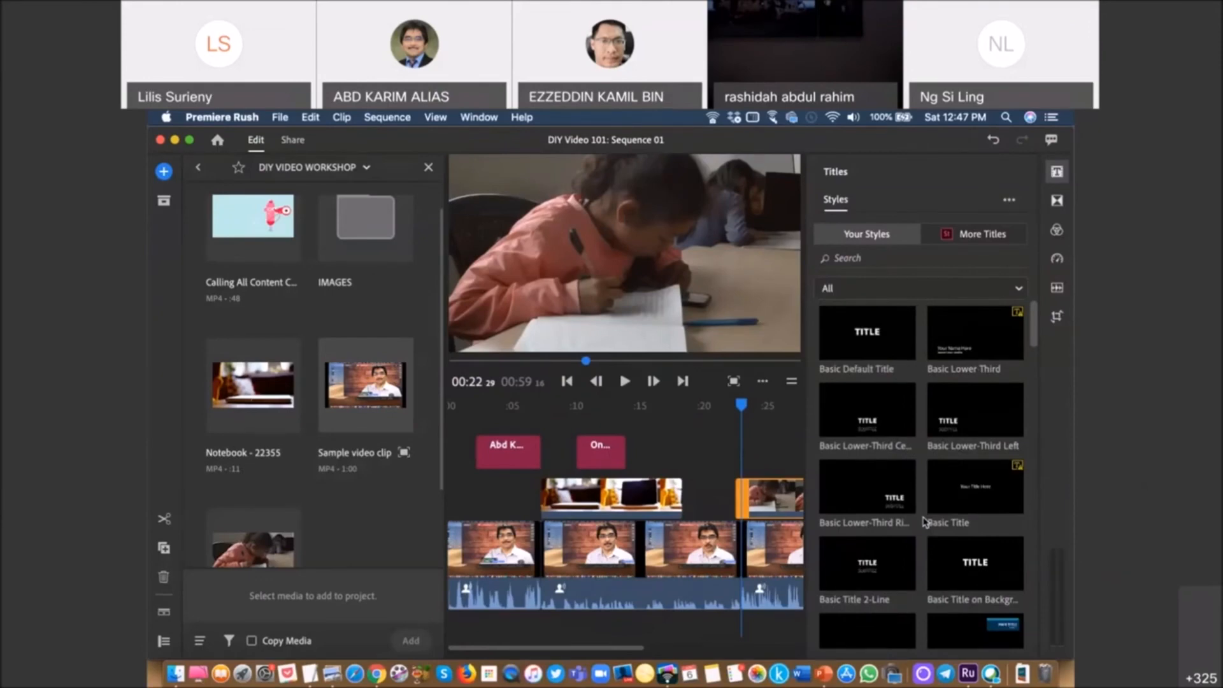
- Browse the first four pages of More Titles and return to page 3
{"action": "left_click", "coordinate": [972, 242]}
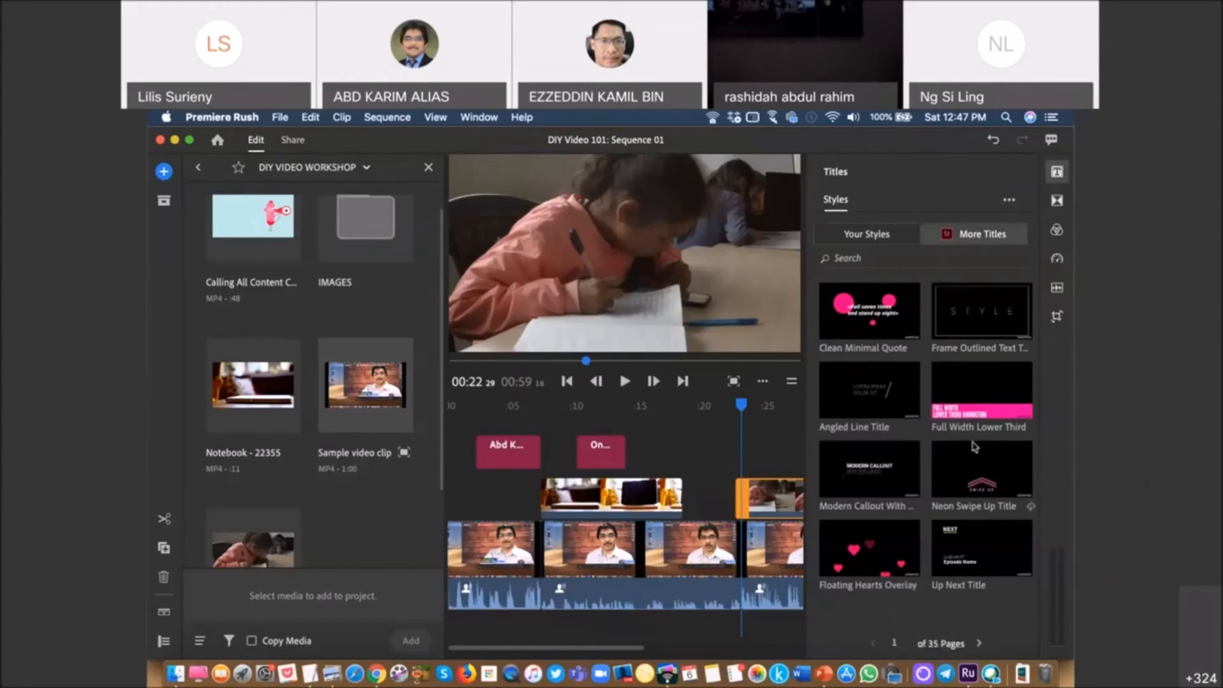
{"action": "mouse_move", "coordinate": [955, 576]}
{"action": "left_click", "coordinate": [980, 644]}
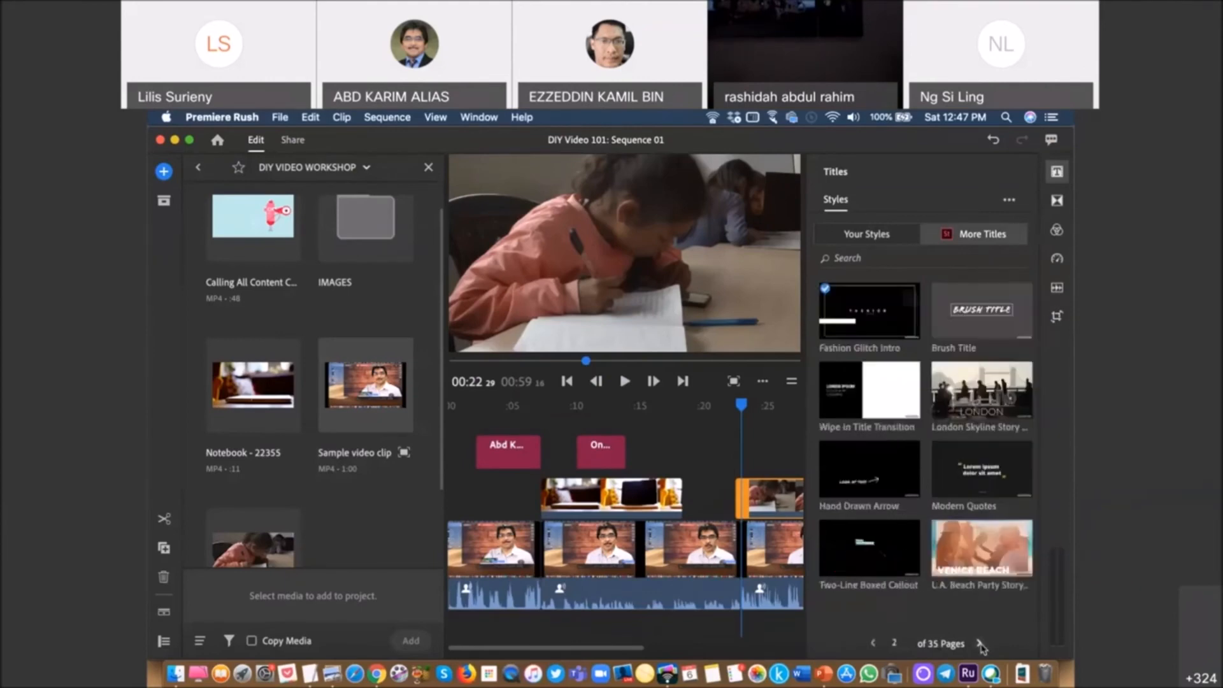
{"action": "left_click", "coordinate": [980, 644]}
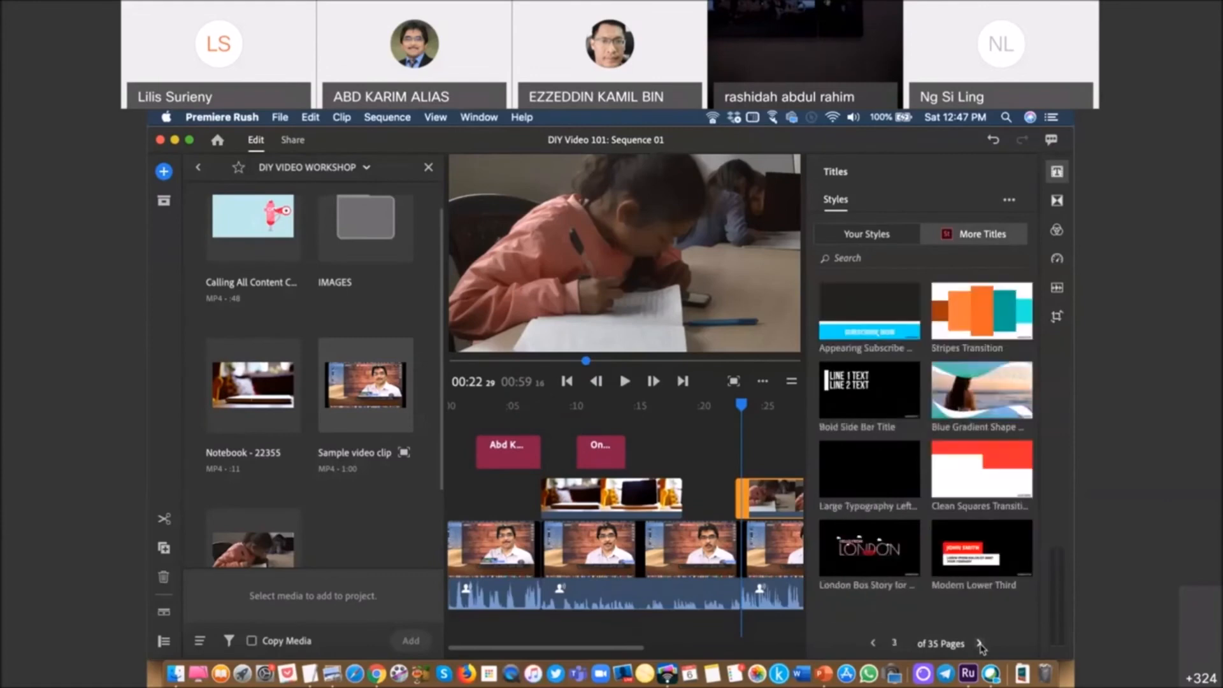
{"action": "left_click", "coordinate": [980, 644]}
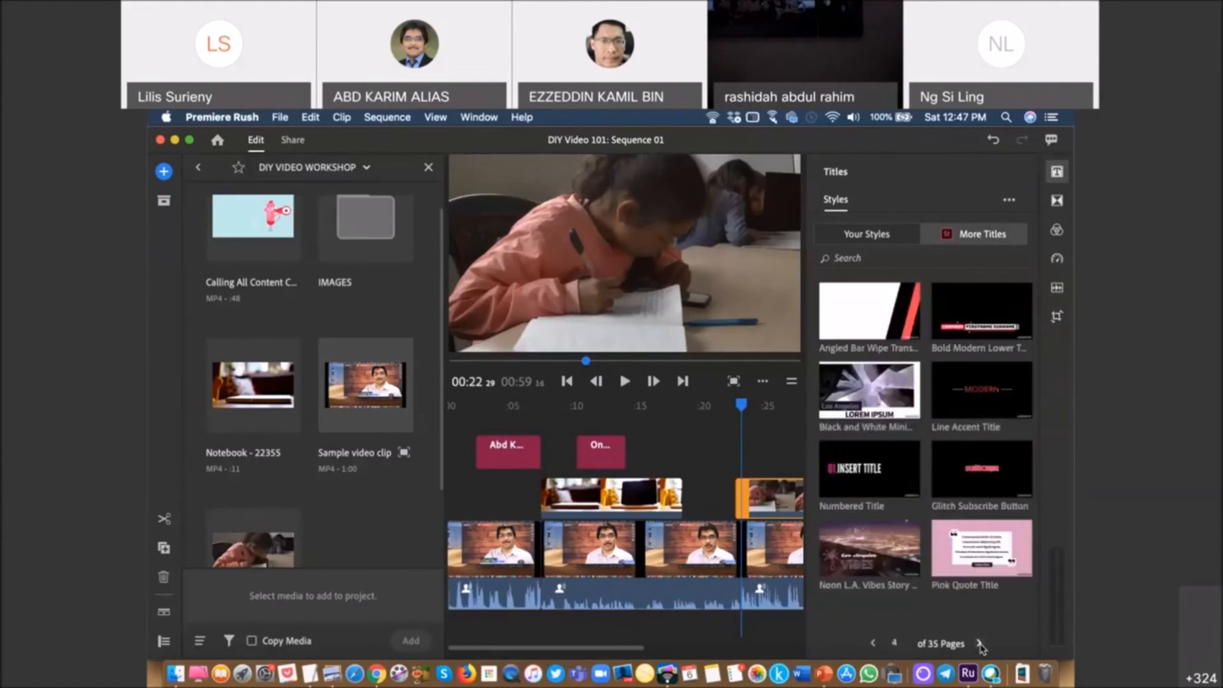
{"action": "left_click", "coordinate": [874, 644]}
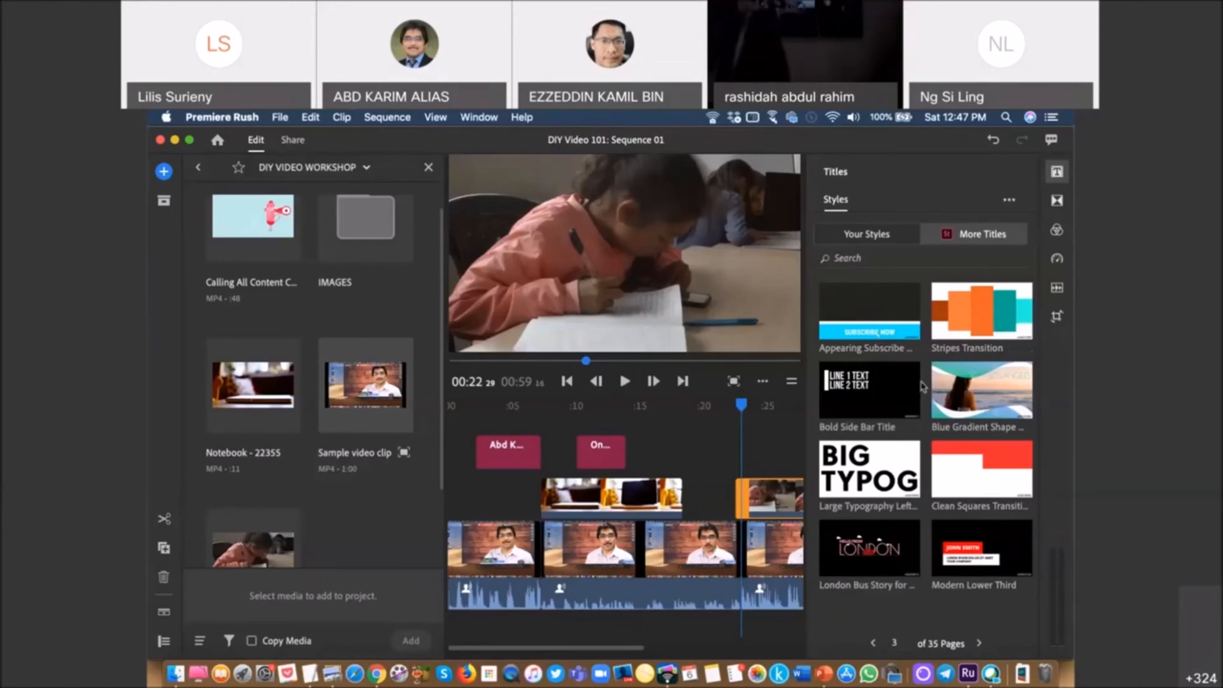
- Place the Stripes Transition title on the title track just before the second overlay clip and preview it from about 19 seconds
{"action": "left_click", "coordinate": [1010, 347]}
{"action": "left_click_drag", "start_coordinate": [849, 373], "coordinate": [719, 468]}
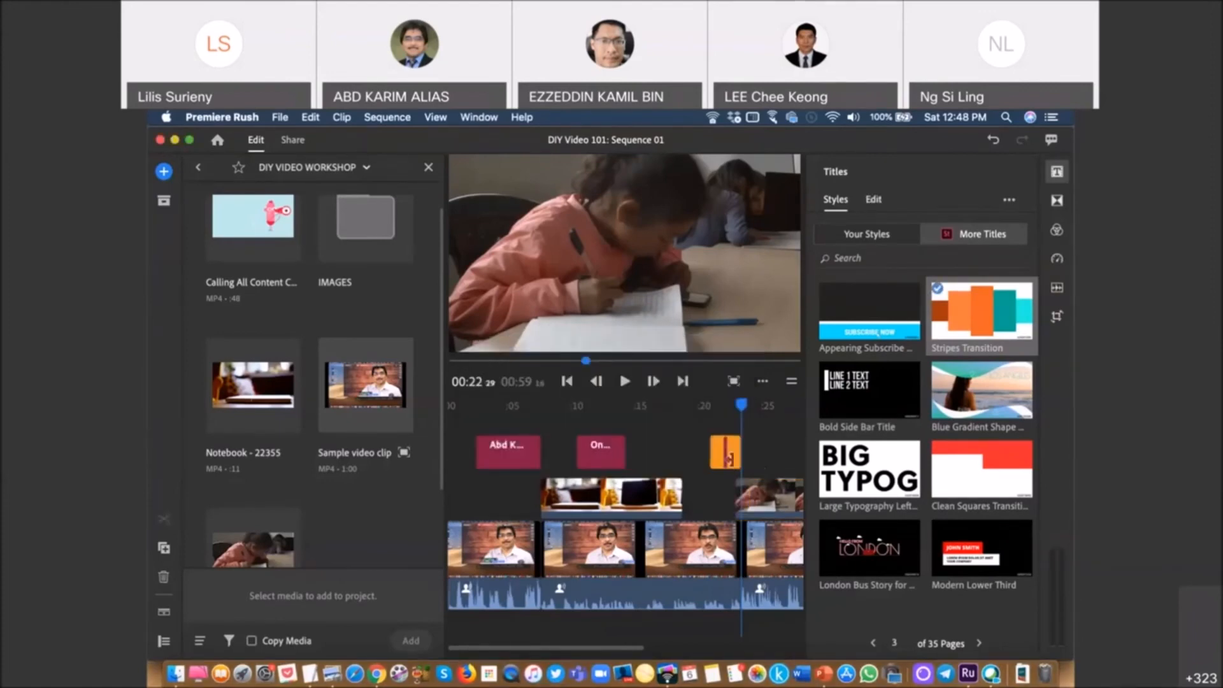
{"action": "left_click_drag", "start_coordinate": [741, 413], "coordinate": [704, 411]}
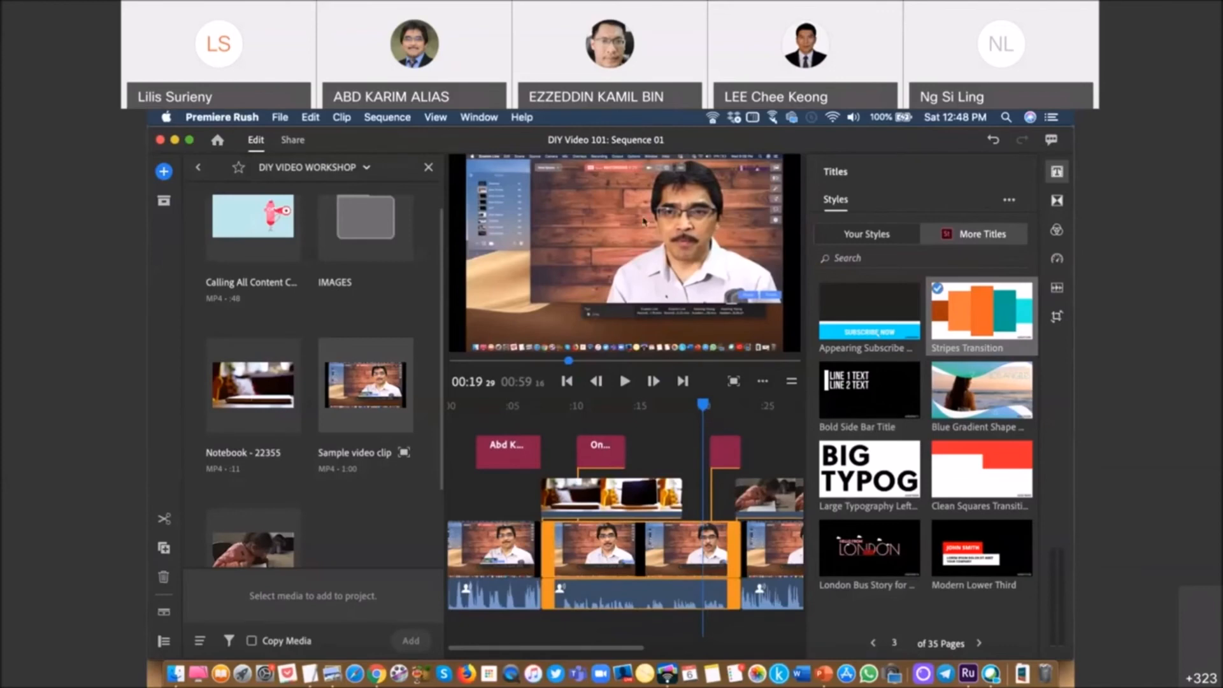
{"action": "left_click", "coordinate": [625, 381]}
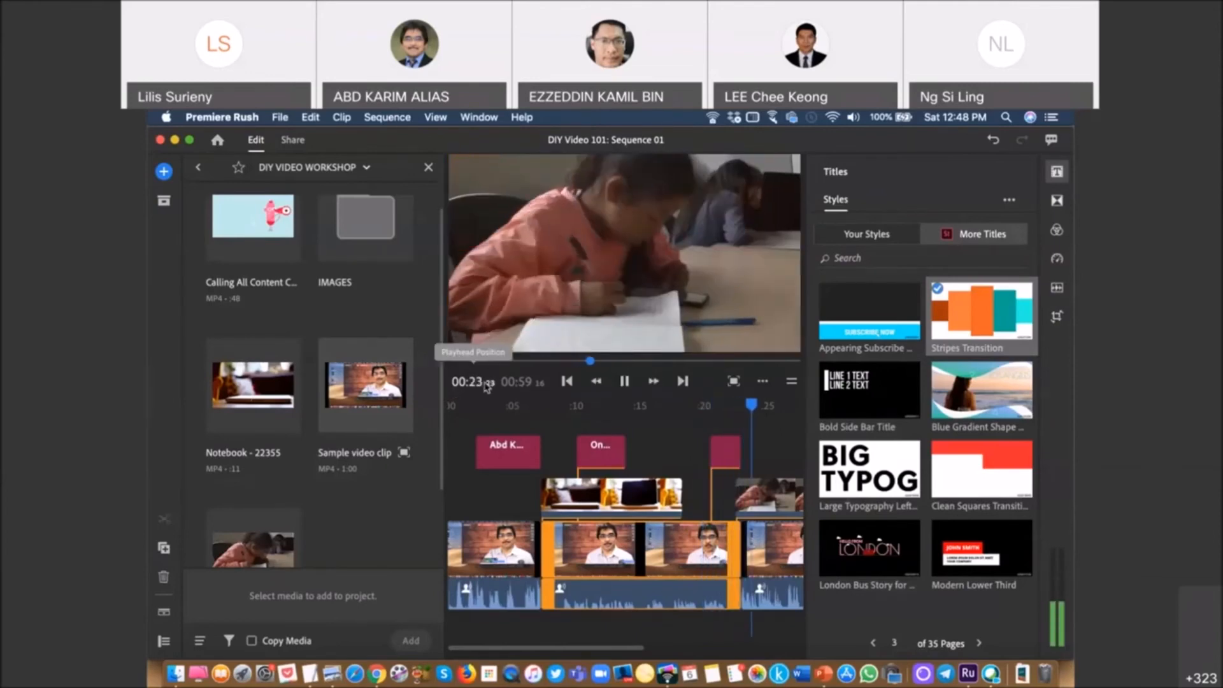
{"action": "left_click", "coordinate": [624, 380]}
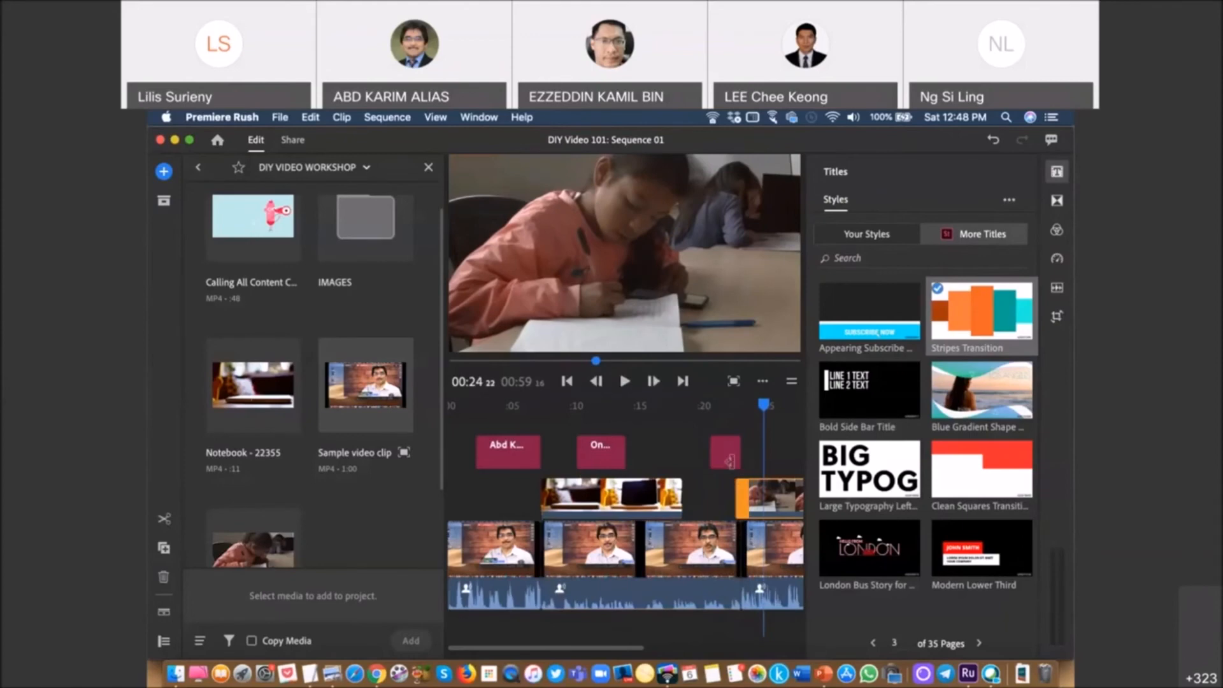
- Trim the end of the Stripes Transition title to about half its length and replay from about 19 seconds
{"action": "left_click_drag", "start_coordinate": [735, 454], "coordinate": [720, 454]}
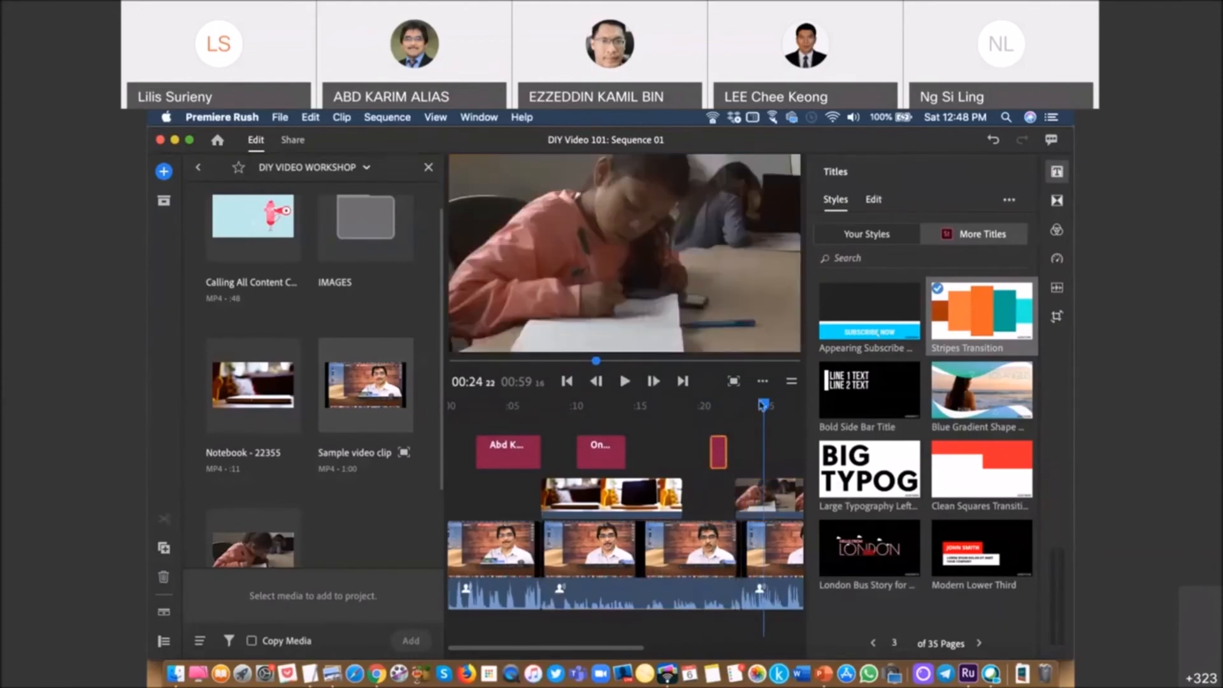
{"action": "left_click_drag", "start_coordinate": [763, 406], "coordinate": [694, 406]}
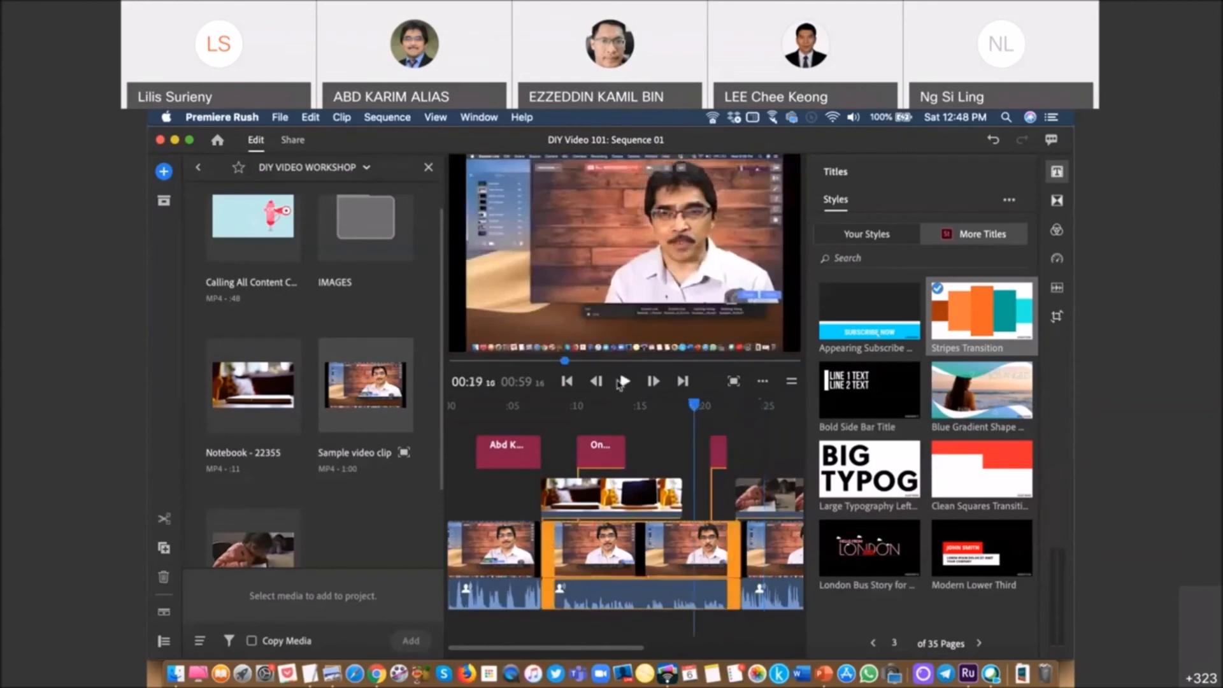
{"action": "left_click", "coordinate": [621, 381]}
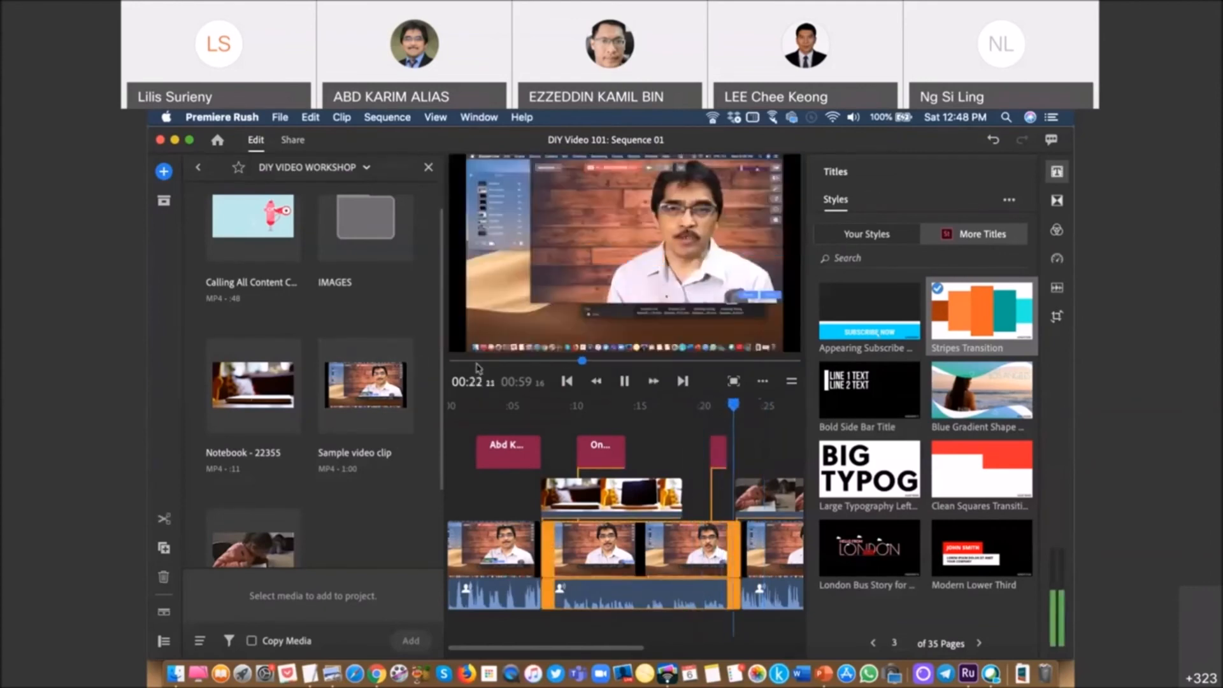
{"action": "left_click", "coordinate": [625, 382]}
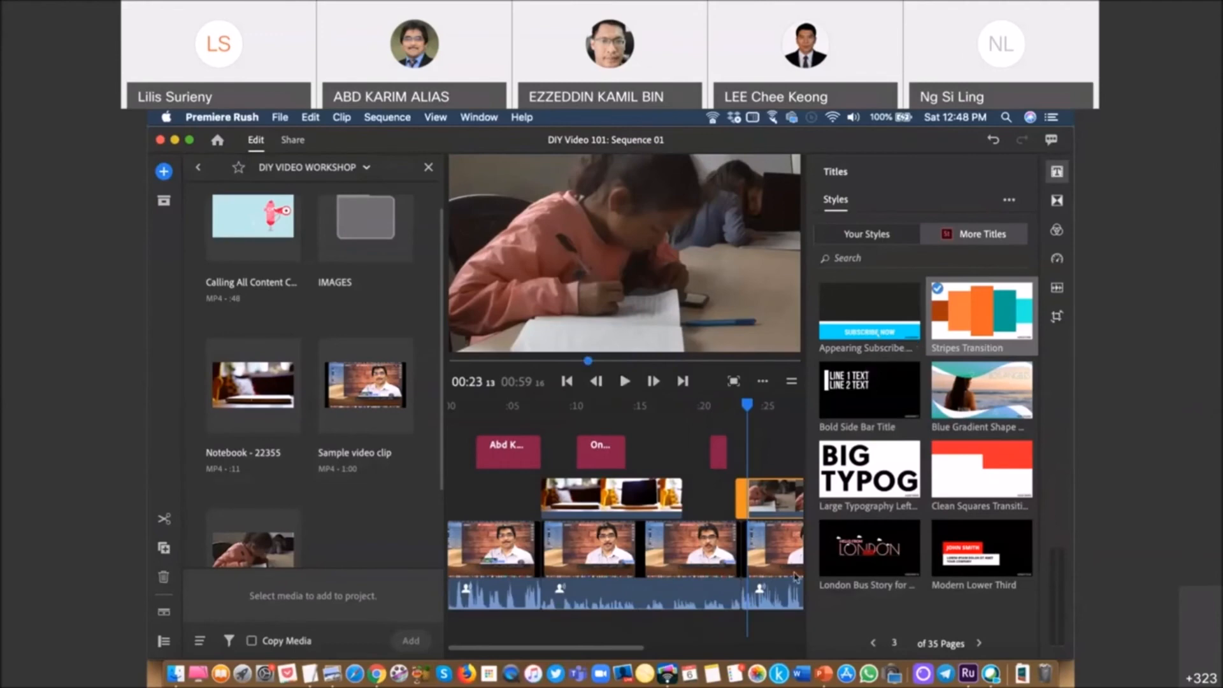
- Browse More Titles through page 8 and compare it with the templates under Your Styles
{"action": "left_click", "coordinate": [980, 644]}
{"action": "left_click", "coordinate": [979, 644]}
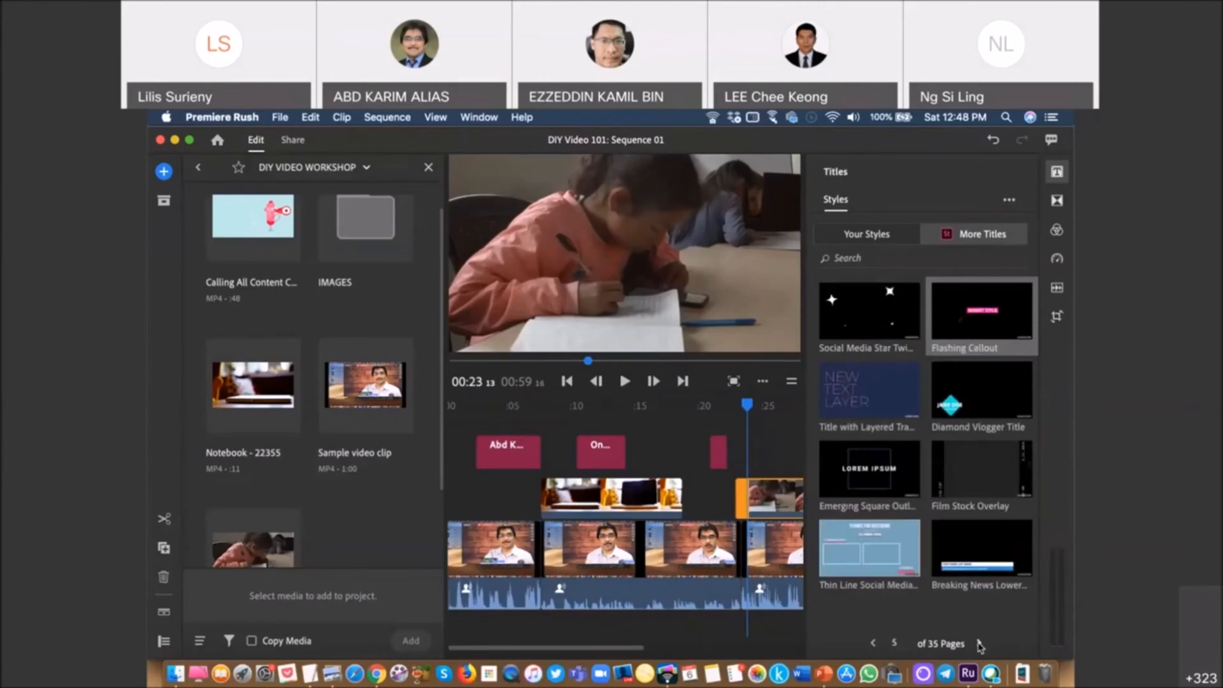
{"action": "left_click", "coordinate": [979, 643]}
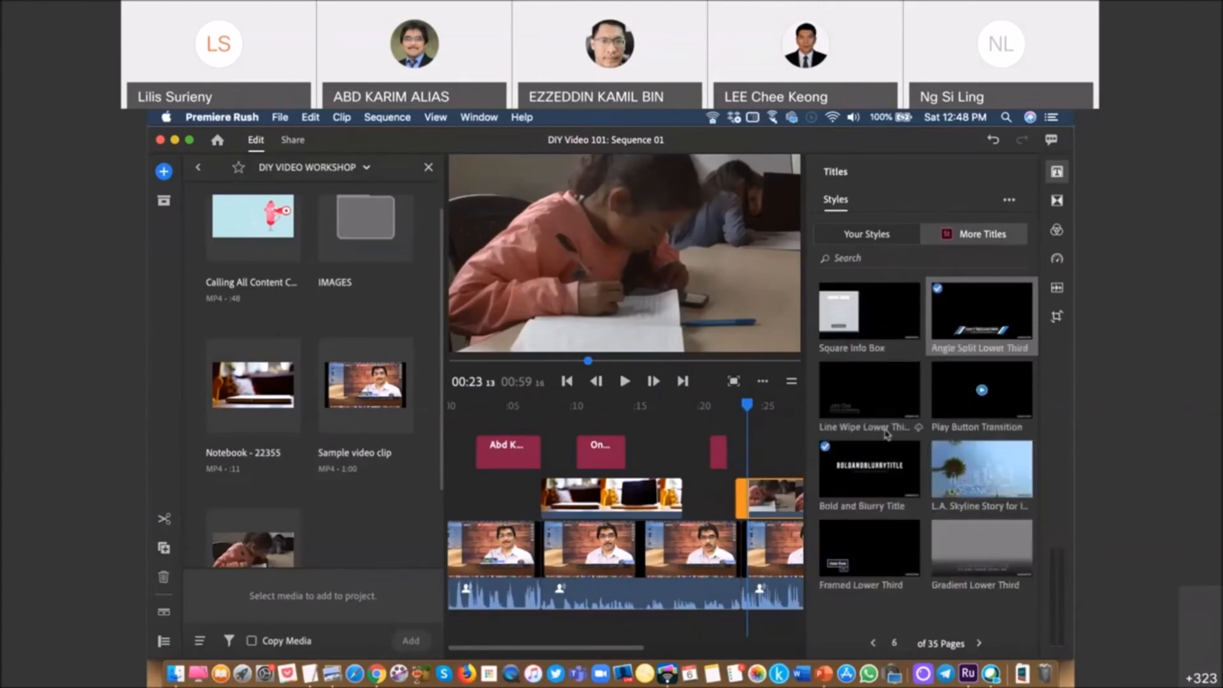
{"action": "left_click", "coordinate": [980, 645]}
{"action": "left_click", "coordinate": [979, 645]}
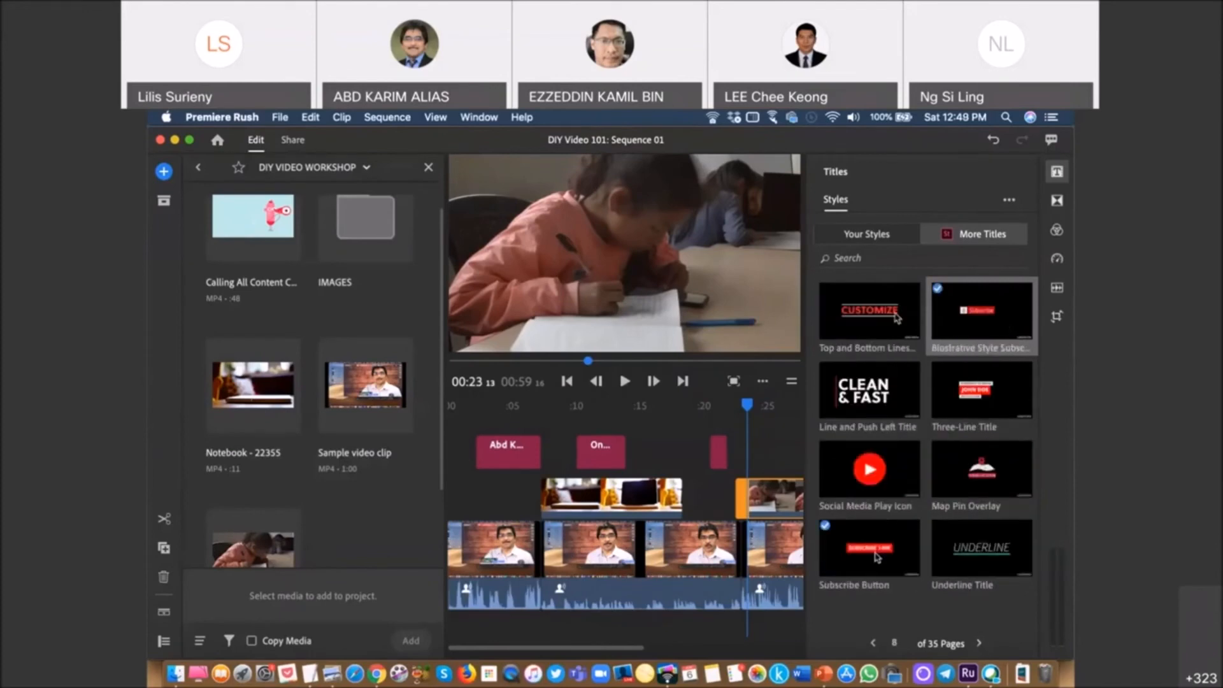
{"action": "left_click", "coordinate": [867, 234]}
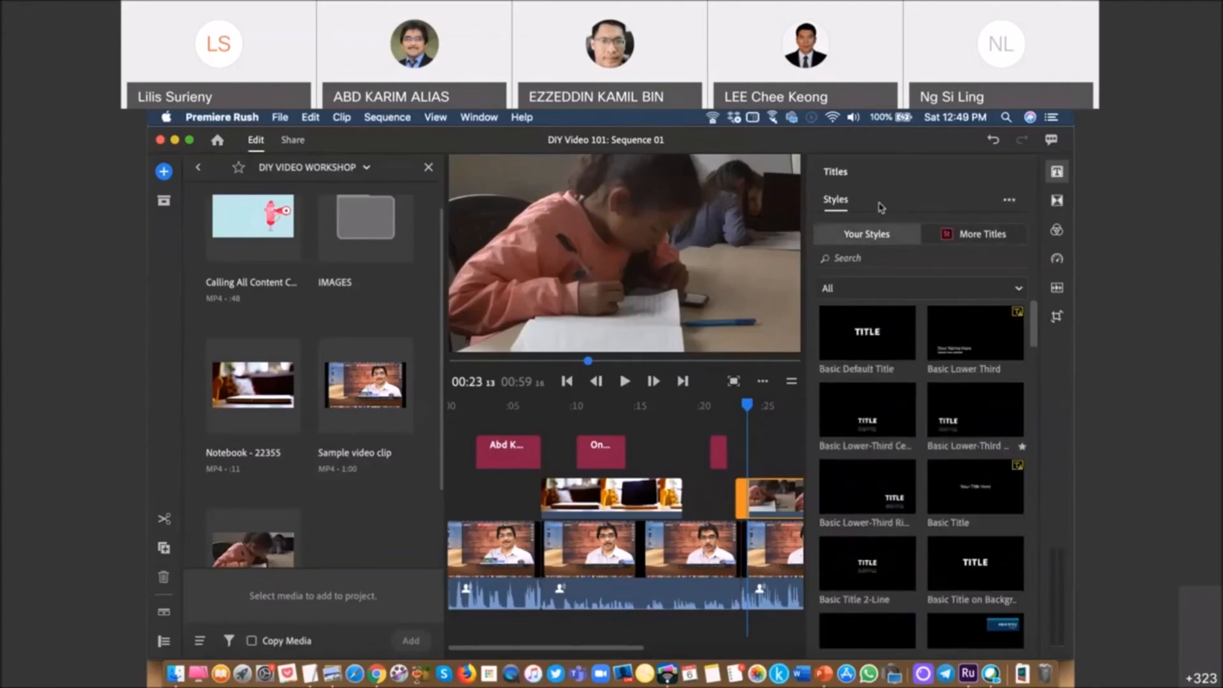
{"action": "left_click", "coordinate": [981, 233]}
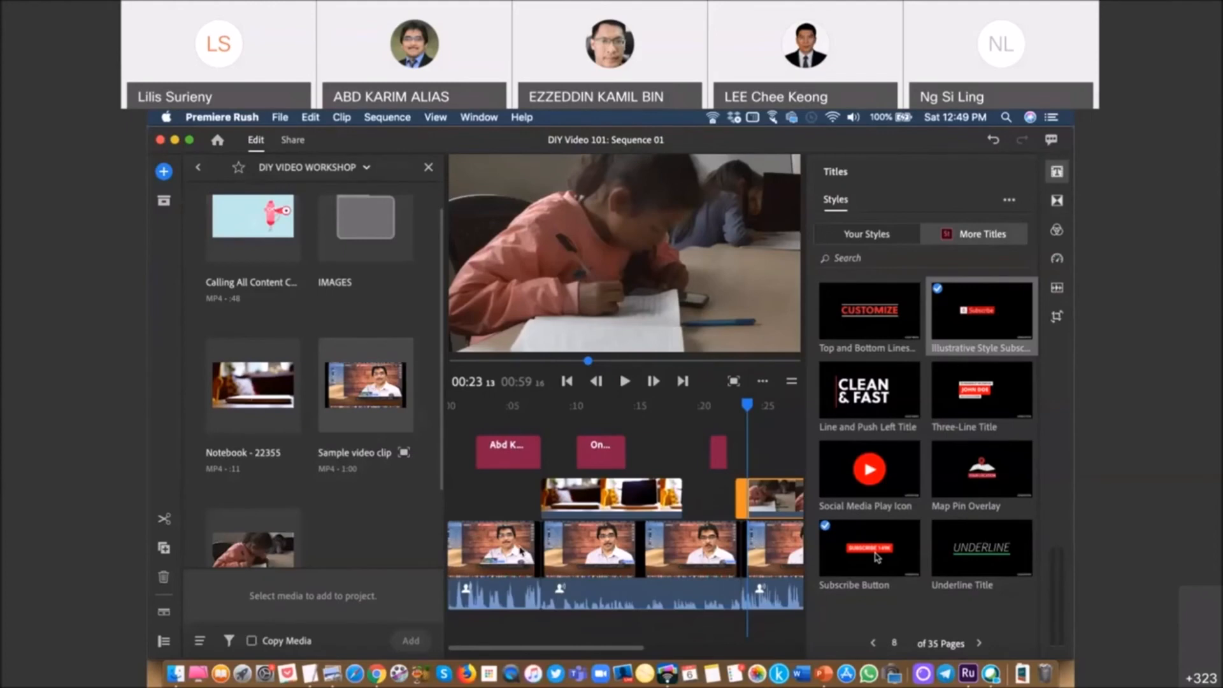
- Move the playhead to about 7 seconds and shift the Notebook overlay to start at about 12 seconds, ahead of the other overlay
{"action": "left_click", "coordinate": [521, 551]}
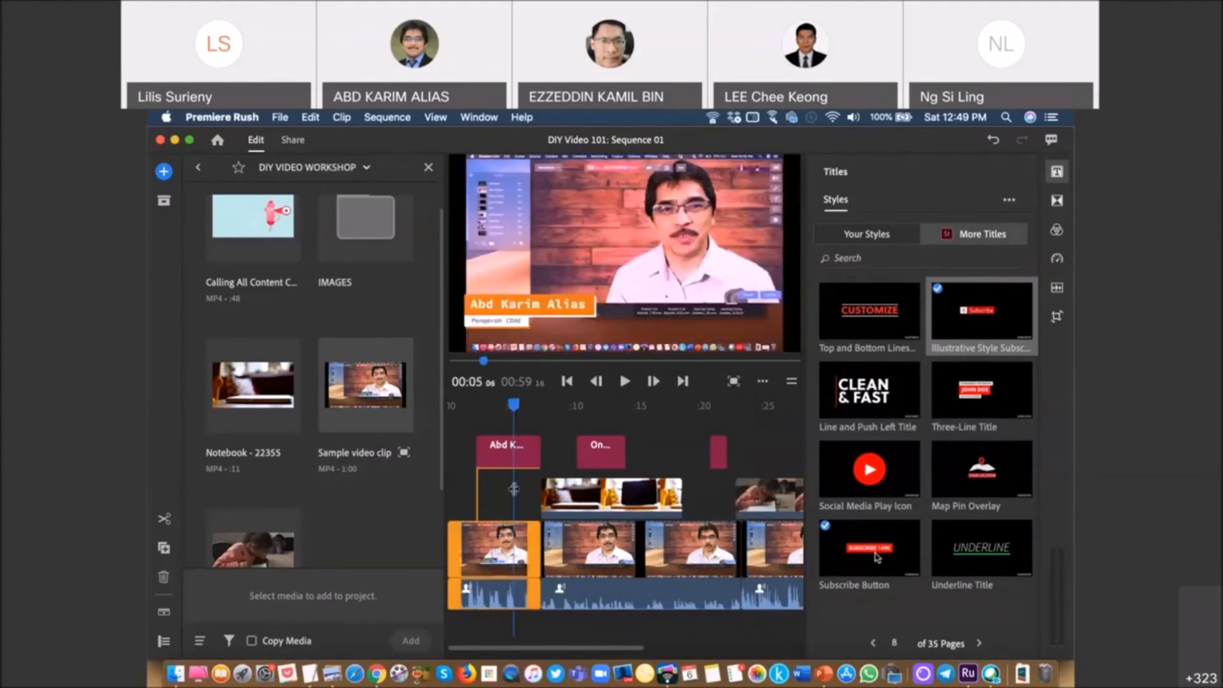
{"action": "left_click_drag", "start_coordinate": [514, 407], "coordinate": [541, 414]}
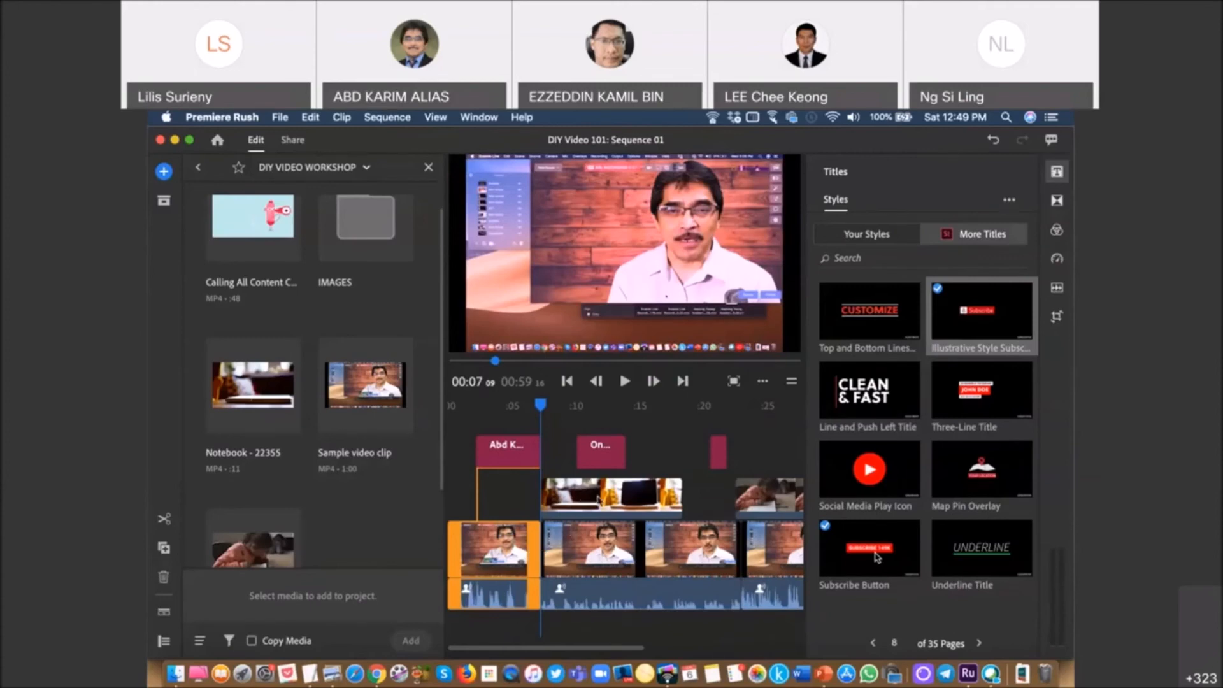
{"action": "left_click_drag", "start_coordinate": [598, 498], "coordinate": [633, 499]}
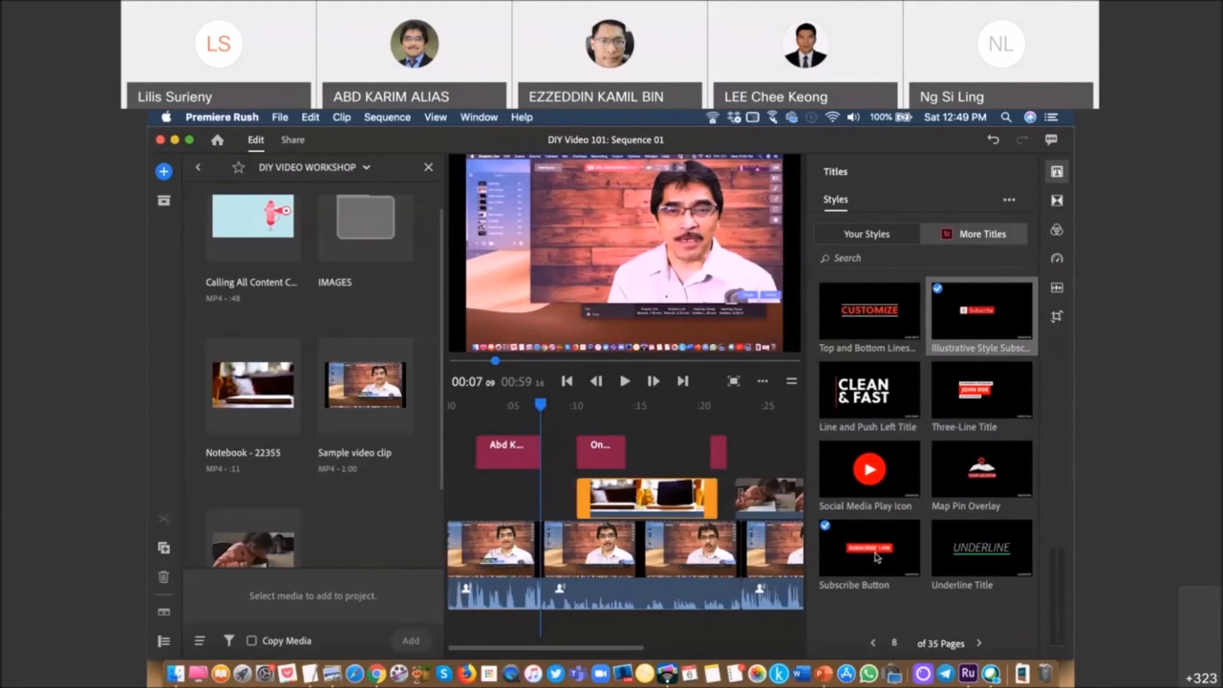
{"action": "left_click_drag", "start_coordinate": [765, 497], "coordinate": [784, 498]}
- Place the Calling All Content video on the overlay track starting at about 7 seconds and clear the selection
{"action": "left_click", "coordinate": [280, 265]}
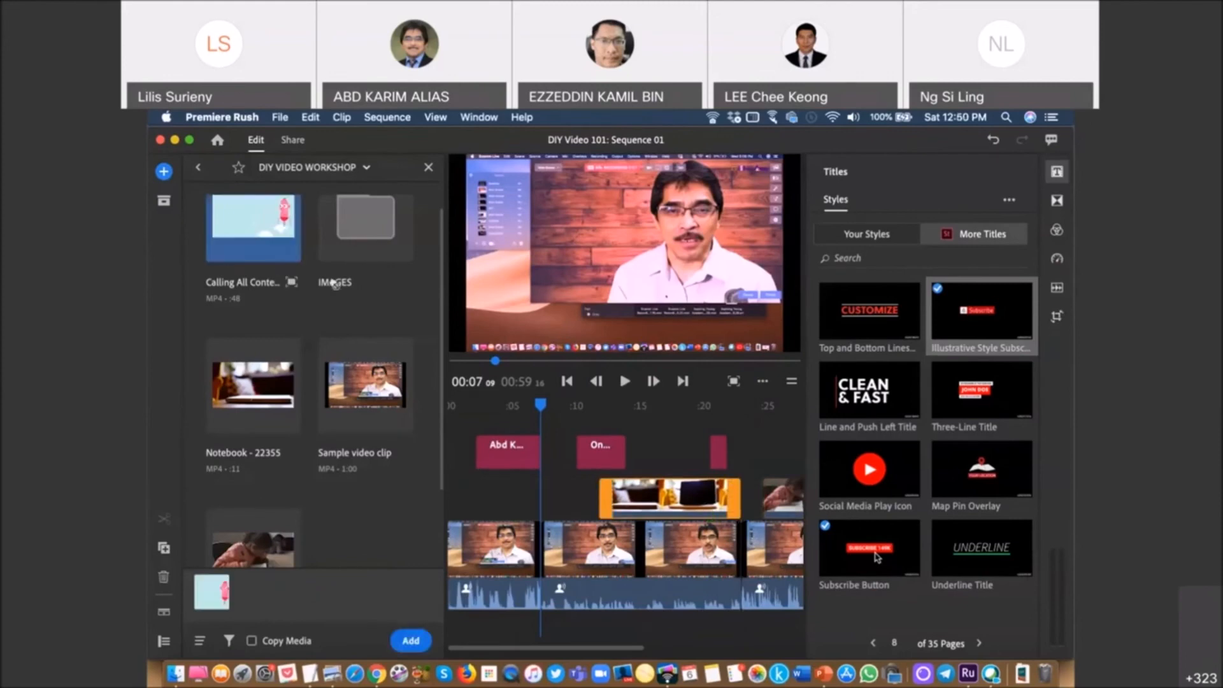
{"action": "left_click_drag", "start_coordinate": [456, 415], "coordinate": [553, 490]}
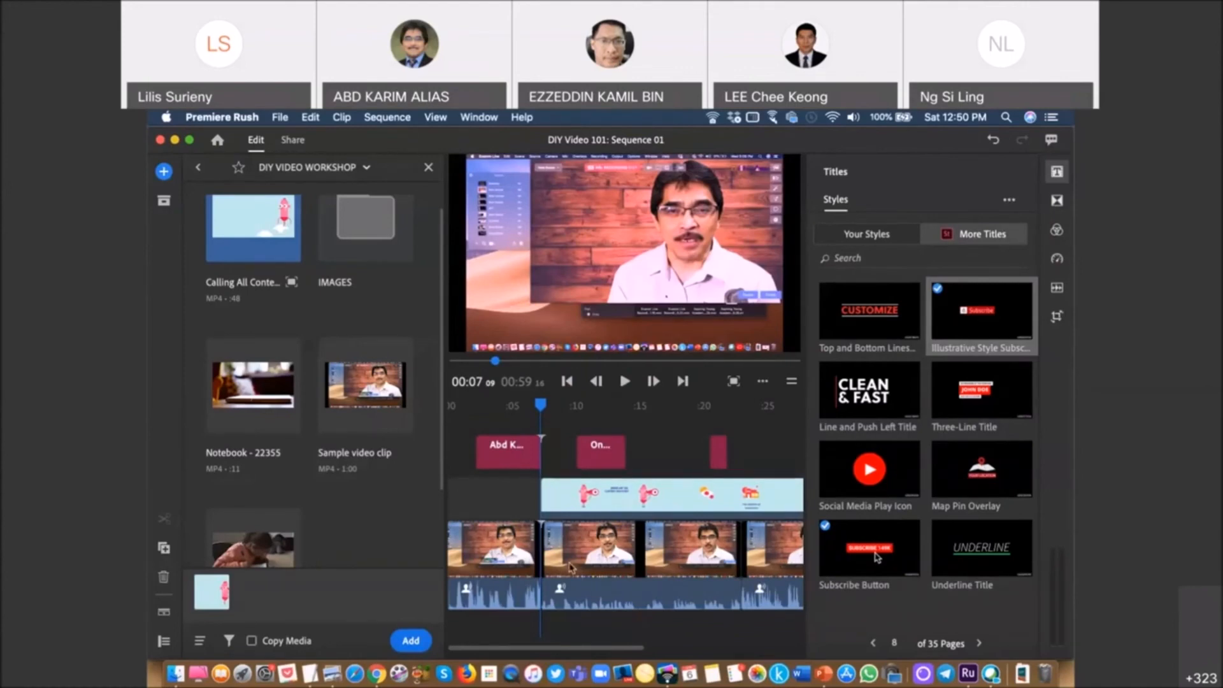
{"action": "left_click", "coordinate": [570, 567]}
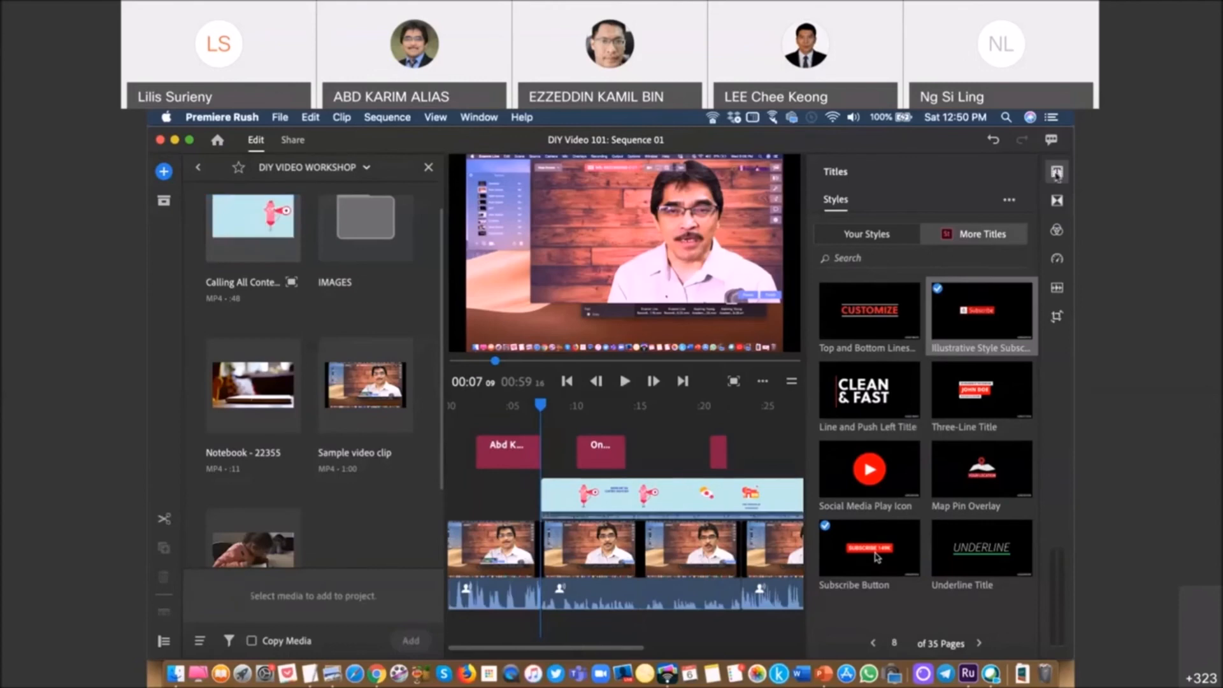
- Move the Calling All Content clip from the overlay track into the main track at the cut at about 7 seconds
{"action": "left_click", "coordinate": [1057, 173]}
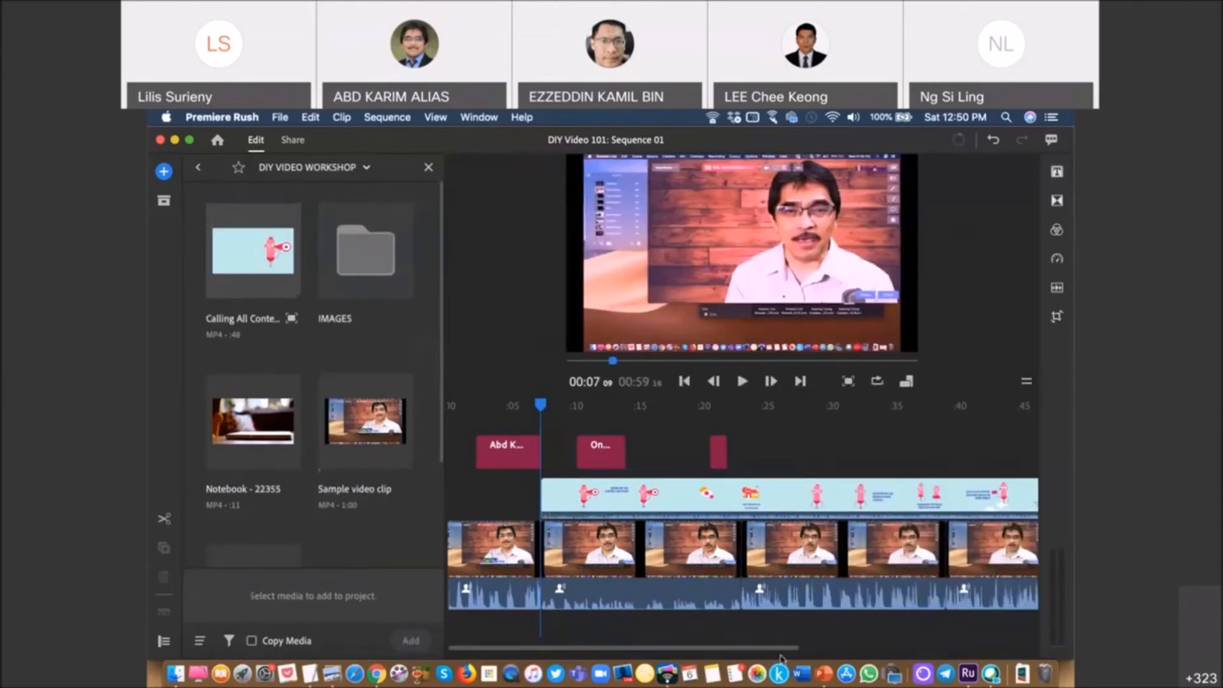
{"action": "left_click_drag", "start_coordinate": [791, 646], "coordinate": [874, 644]}
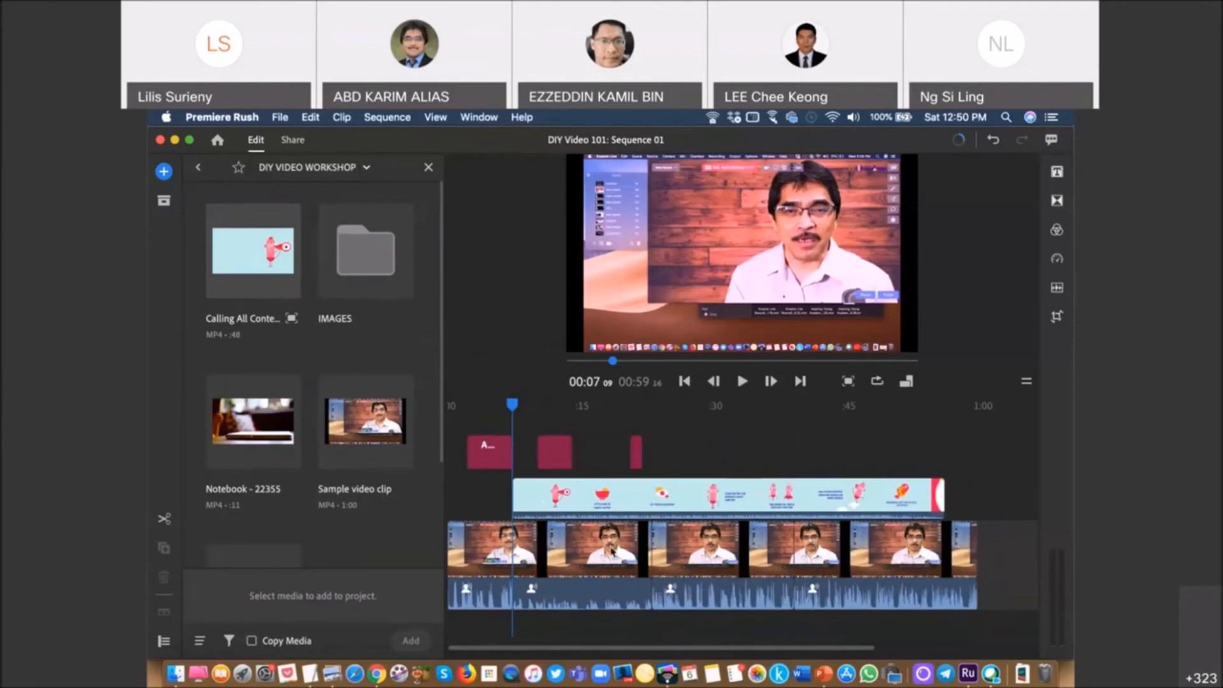
{"action": "left_click", "coordinate": [612, 551]}
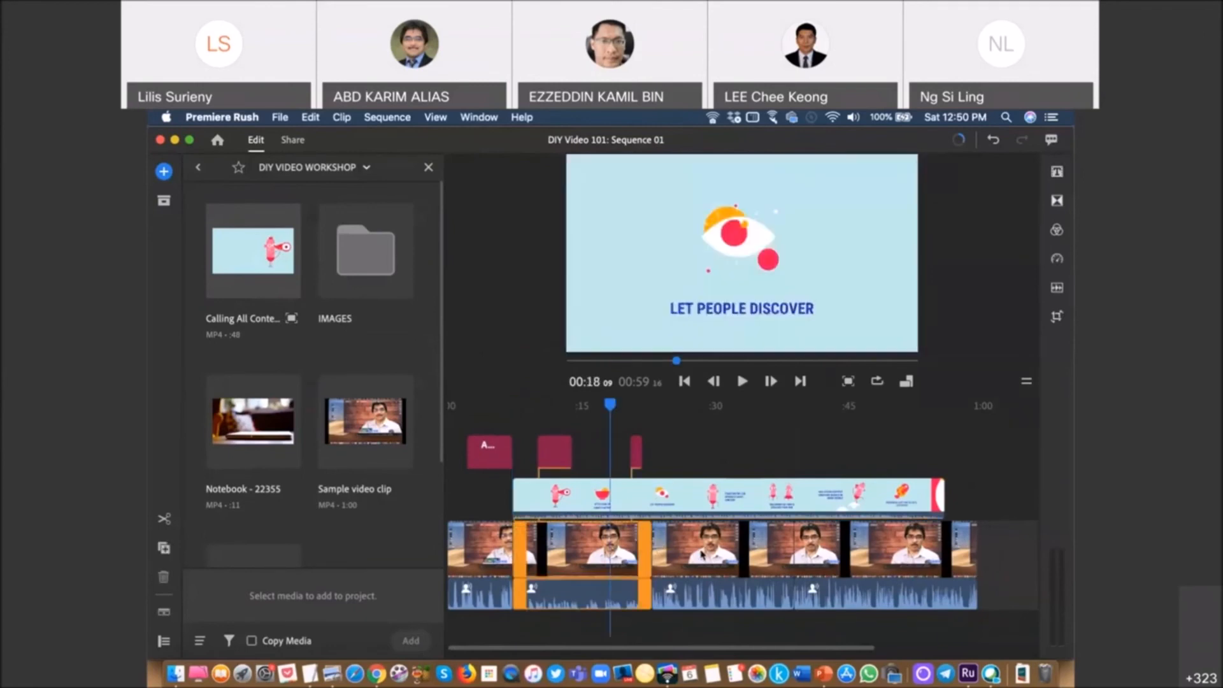
{"action": "left_click", "coordinate": [702, 554]}
{"action": "left_click", "coordinate": [613, 553]}
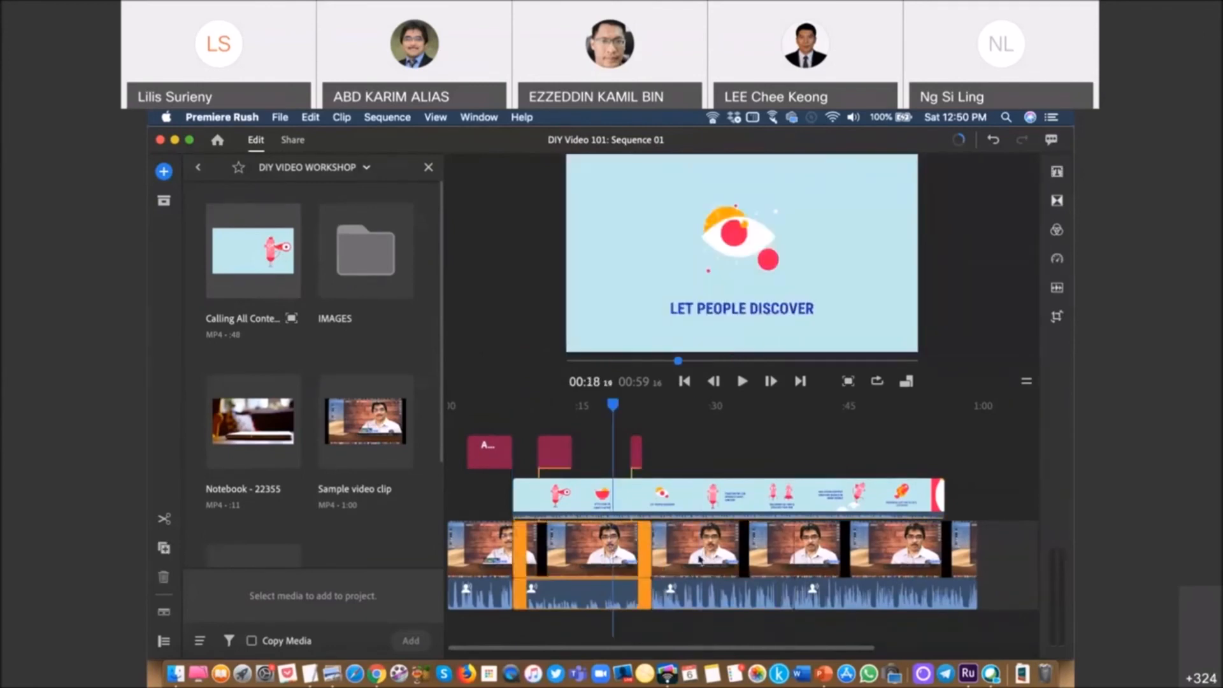
{"action": "left_click", "coordinate": [895, 552]}
{"action": "left_click", "coordinate": [612, 559]}
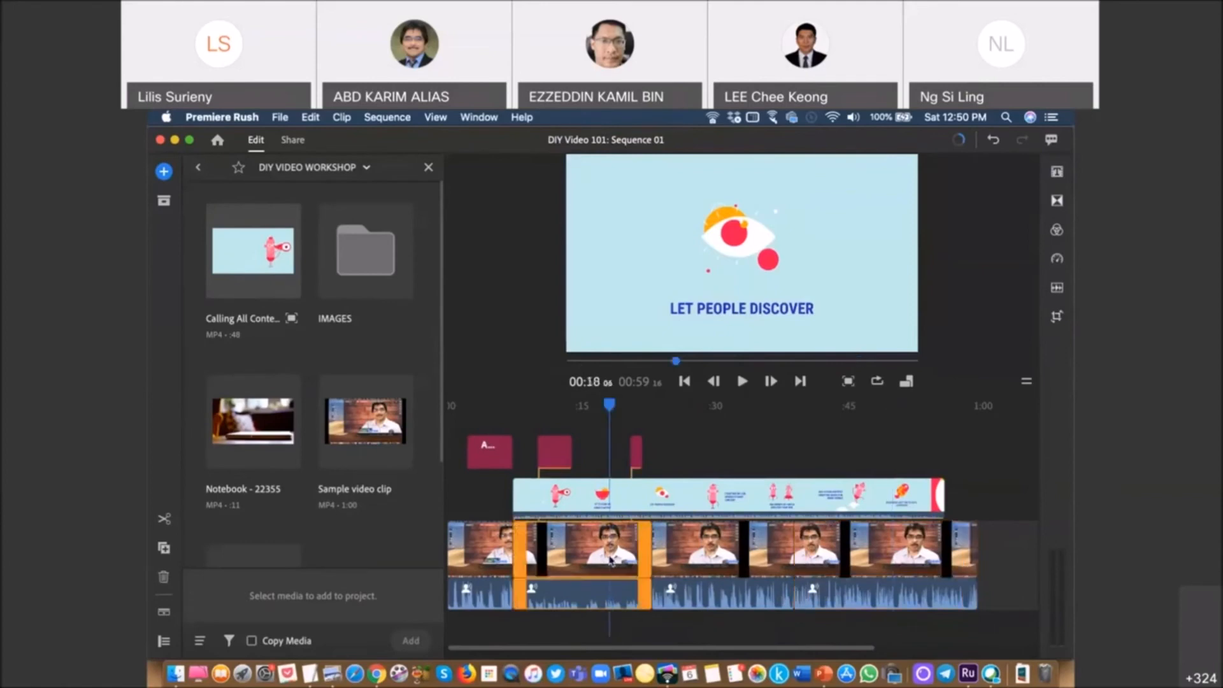
{"action": "left_click", "coordinate": [704, 556]}
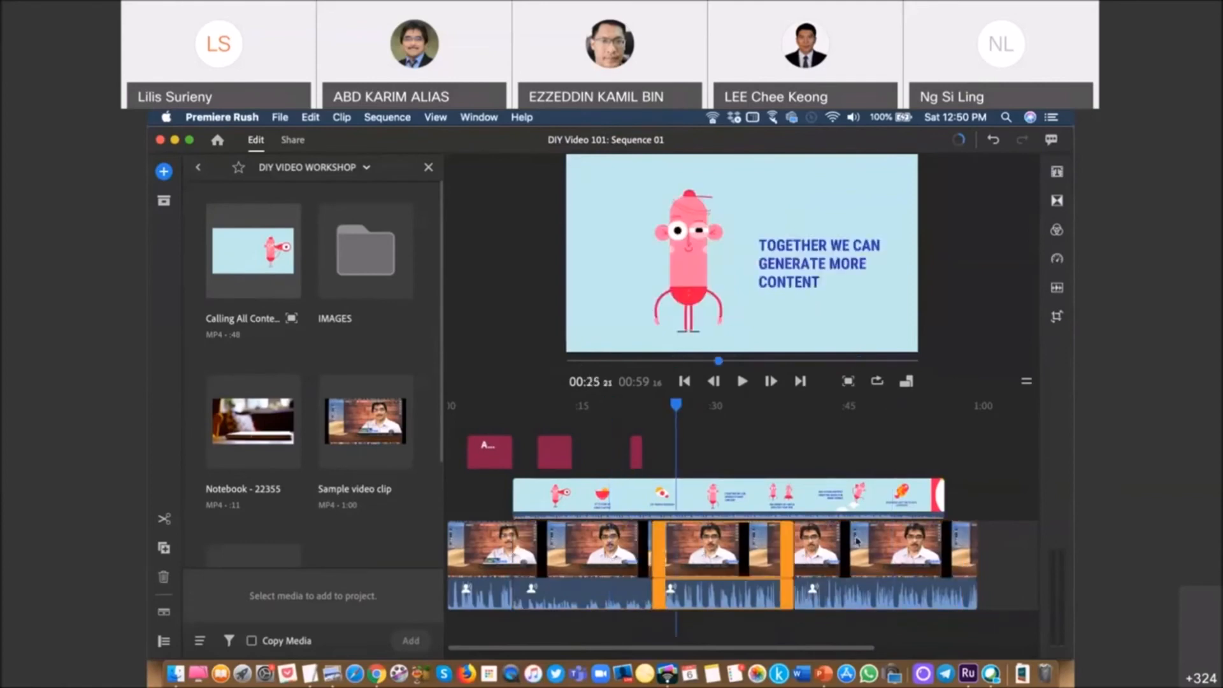
{"action": "left_click", "coordinate": [587, 505]}
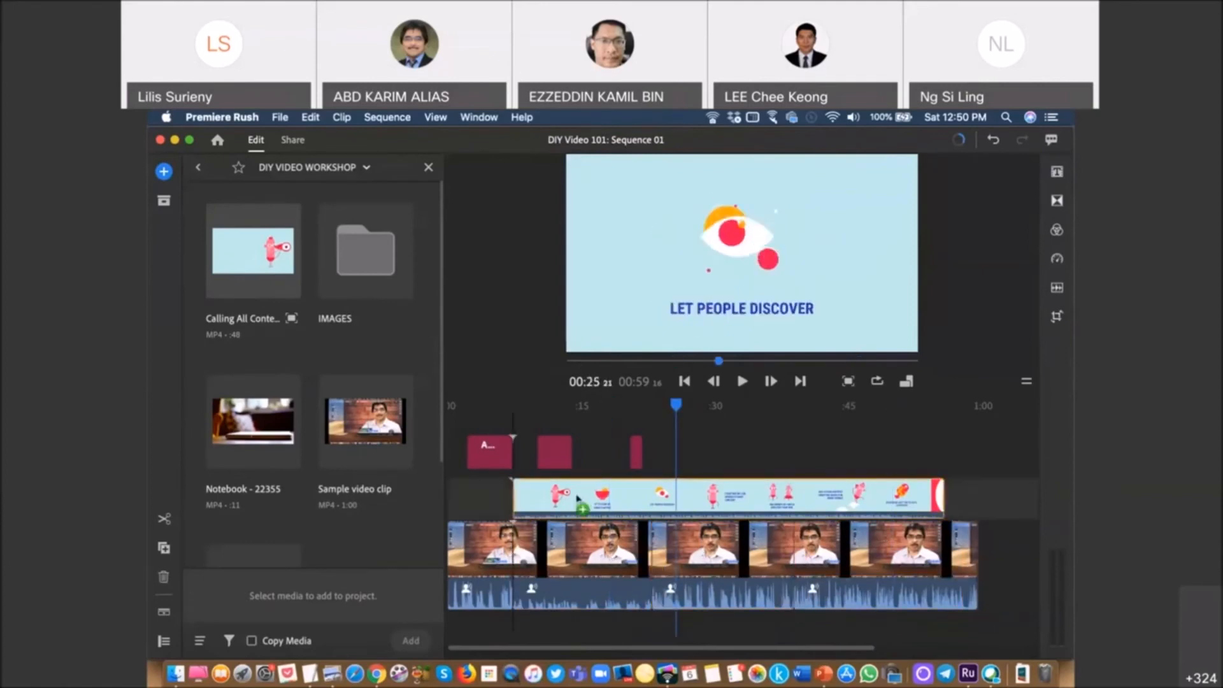
{"action": "left_click_drag", "start_coordinate": [582, 497], "coordinate": [578, 539]}
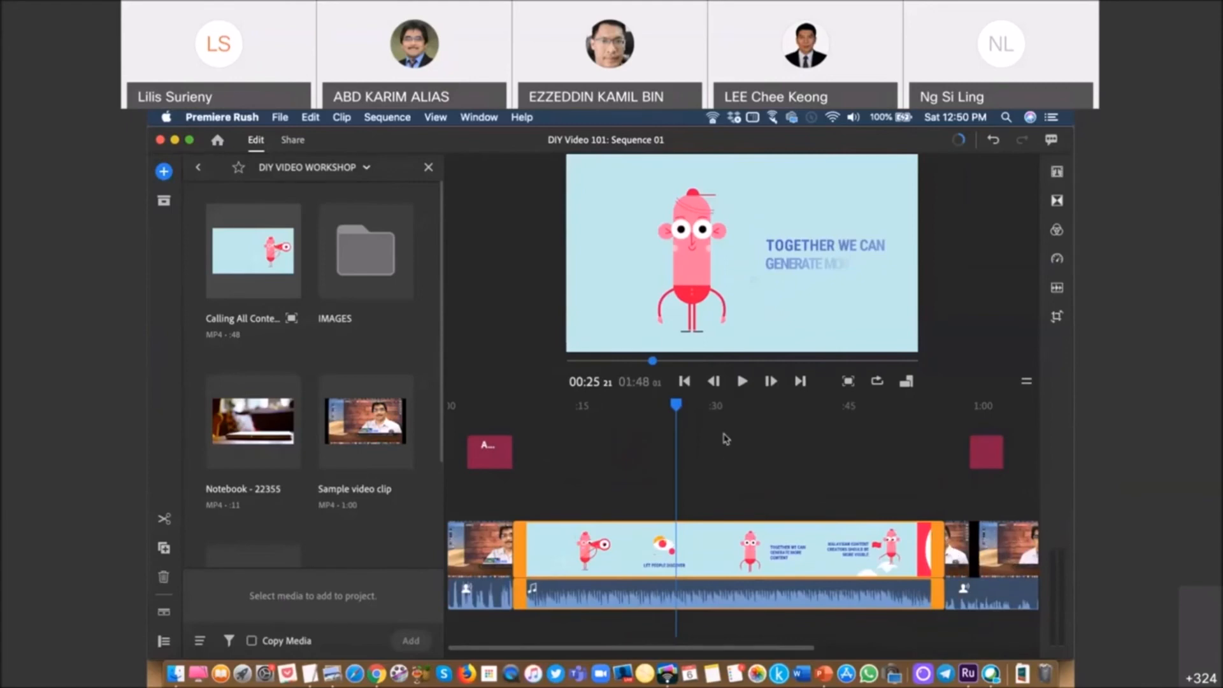
- Preview the sequence around the inserted clip from about 2 seconds and from about 50 seconds, and return the playhead to the start
{"action": "left_click_drag", "start_coordinate": [675, 408], "coordinate": [462, 471]}
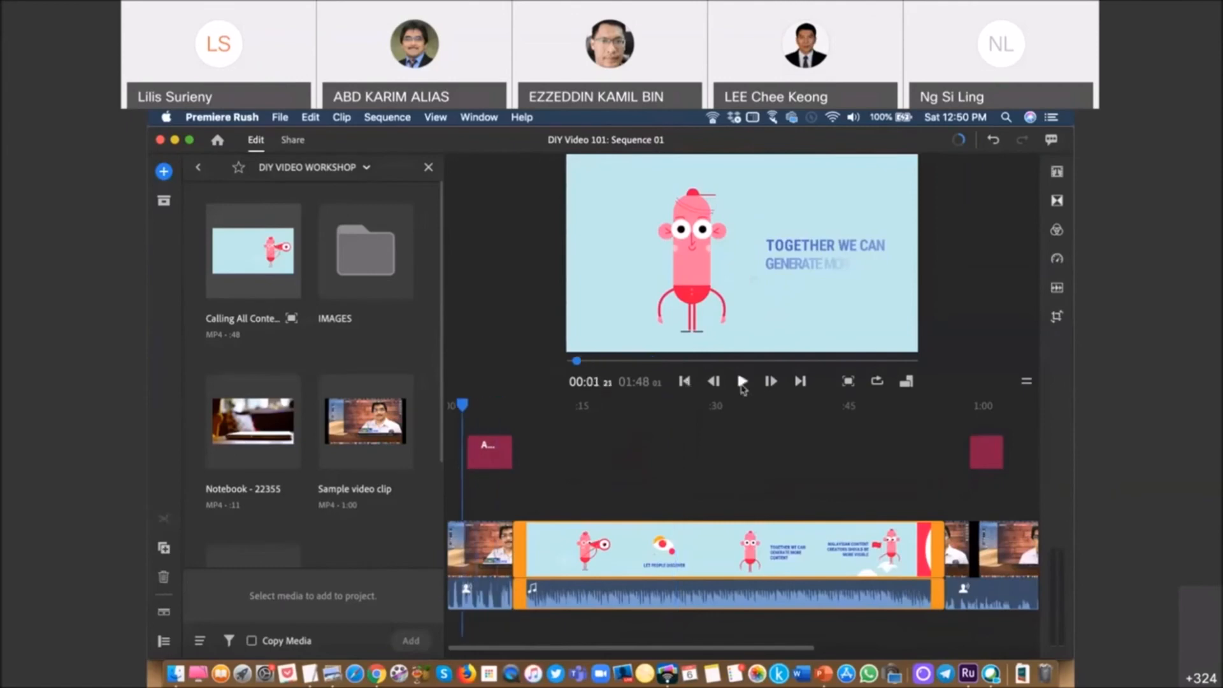
{"action": "left_click", "coordinate": [741, 384]}
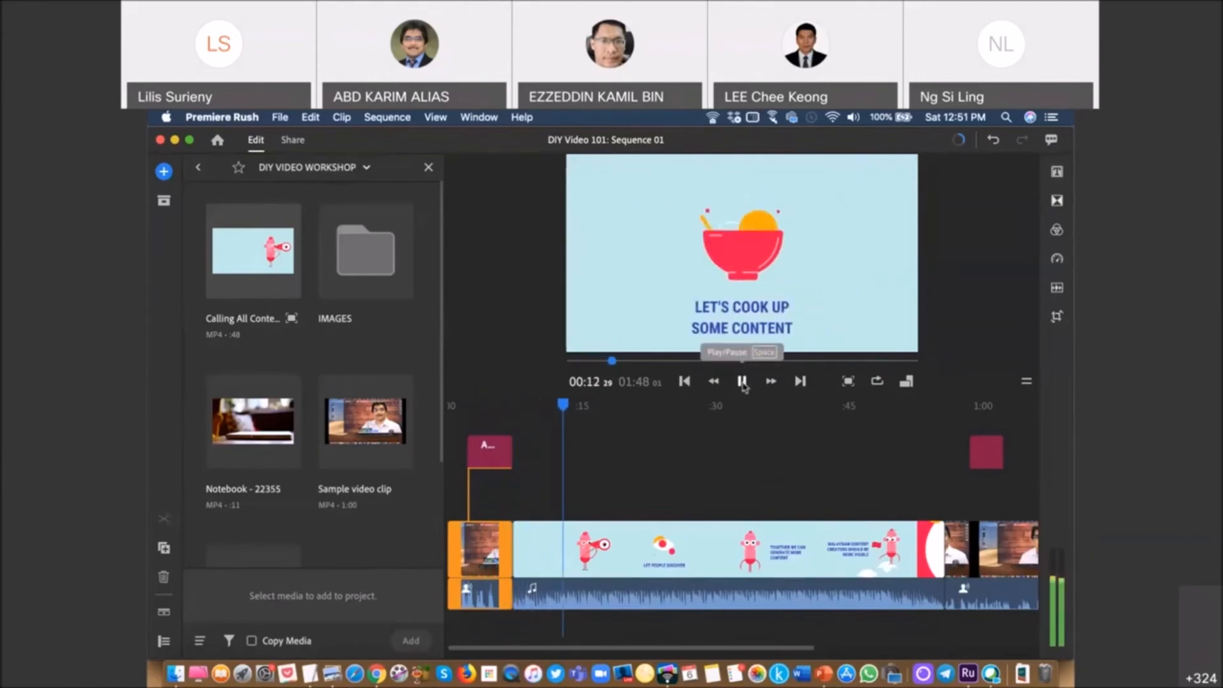
{"action": "left_click", "coordinate": [742, 381]}
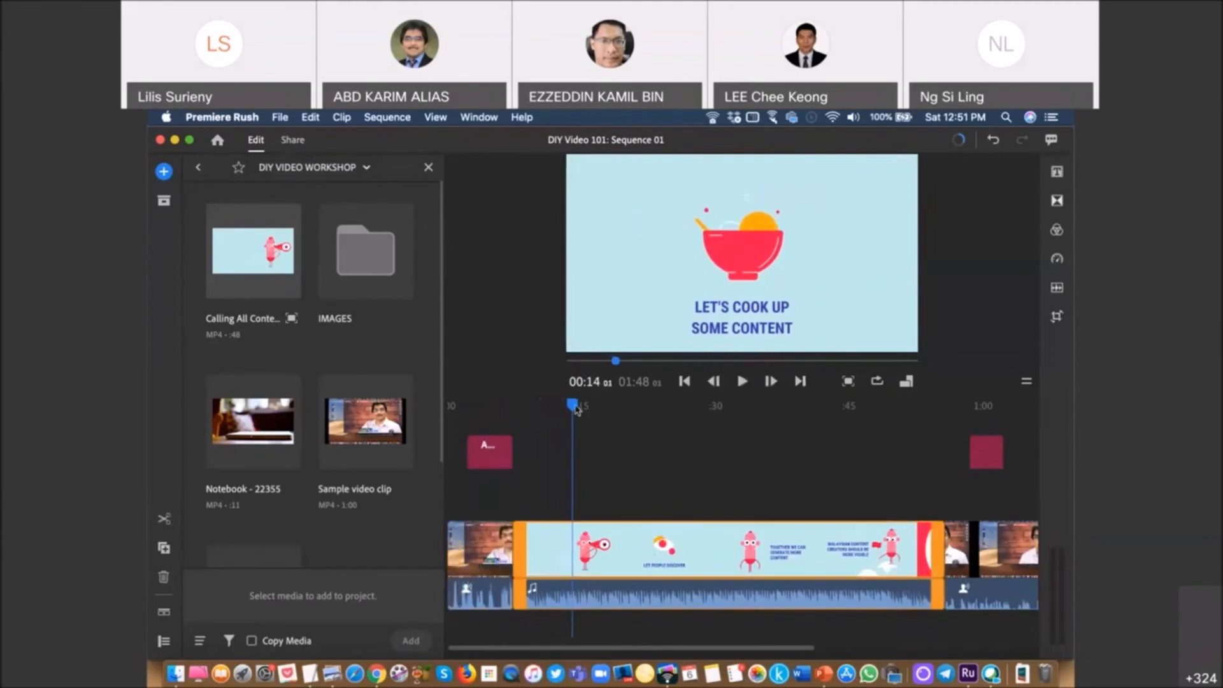
{"action": "left_click_drag", "start_coordinate": [576, 409], "coordinate": [900, 435]}
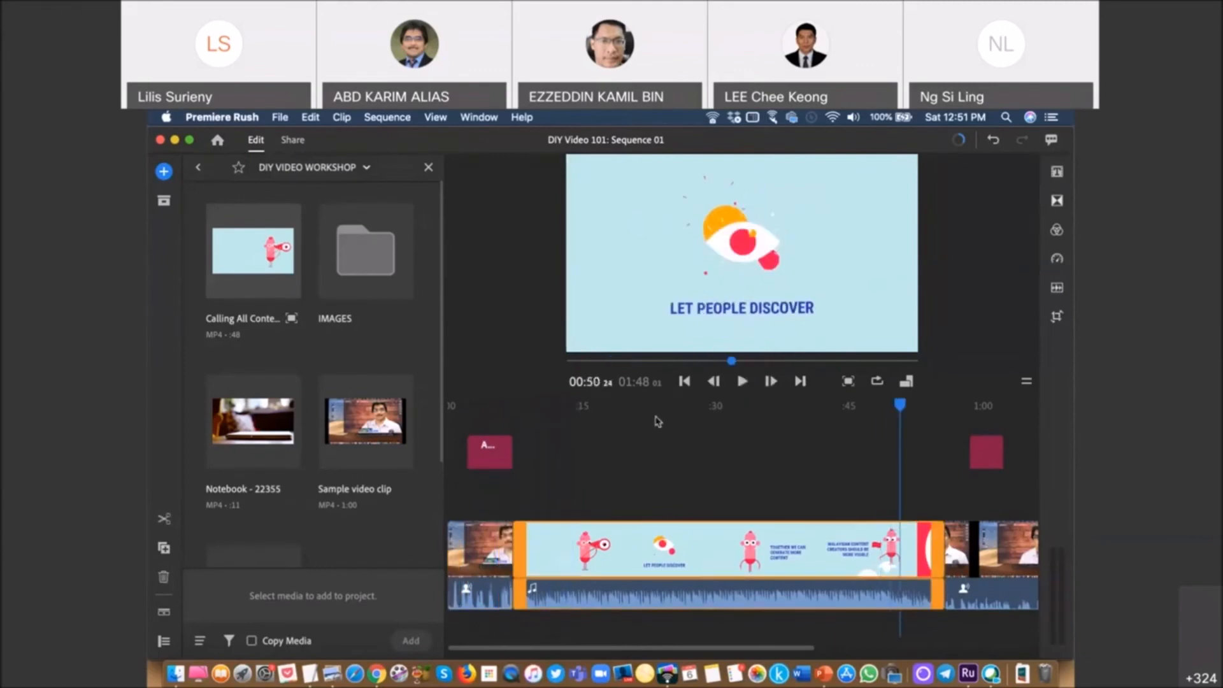
{"action": "left_click", "coordinate": [743, 381]}
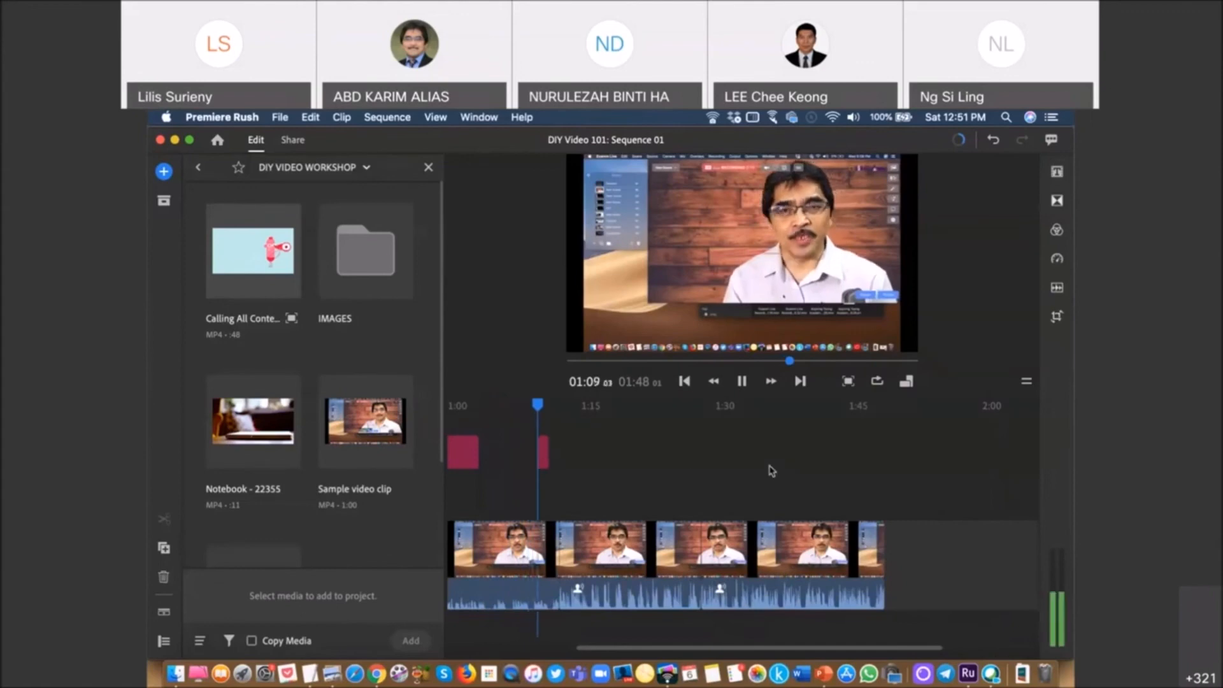
{"action": "left_click", "coordinate": [742, 381]}
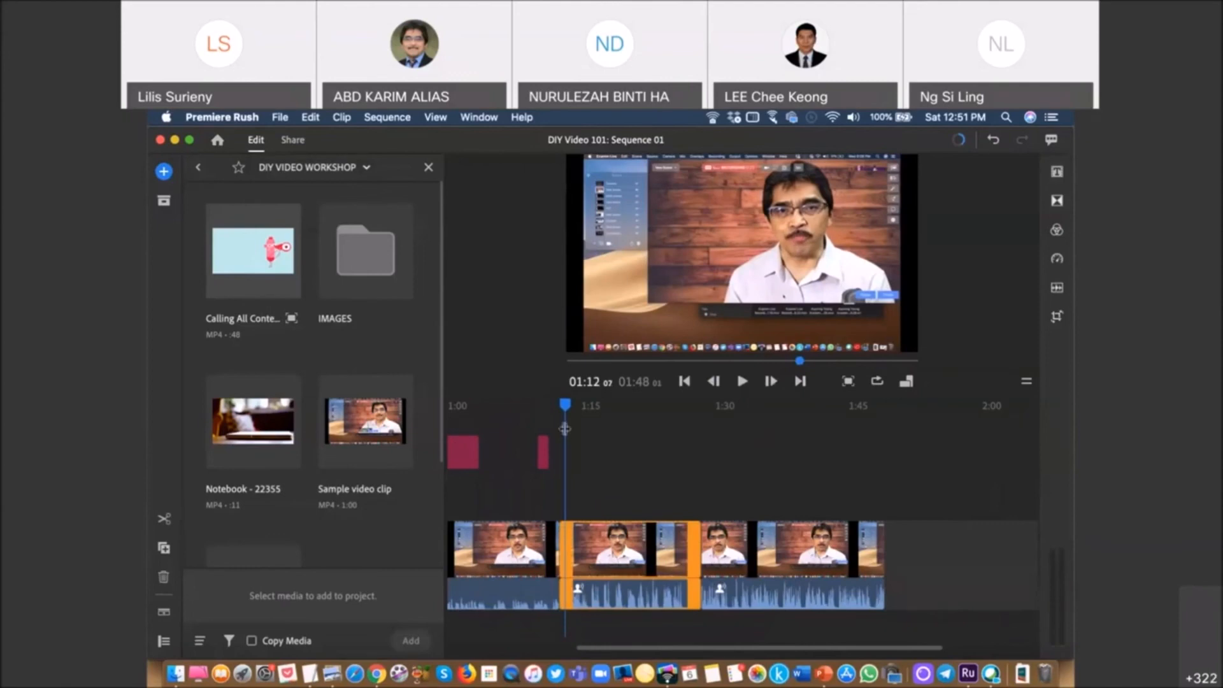
{"action": "left_click_drag", "start_coordinate": [565, 405], "coordinate": [341, 449]}
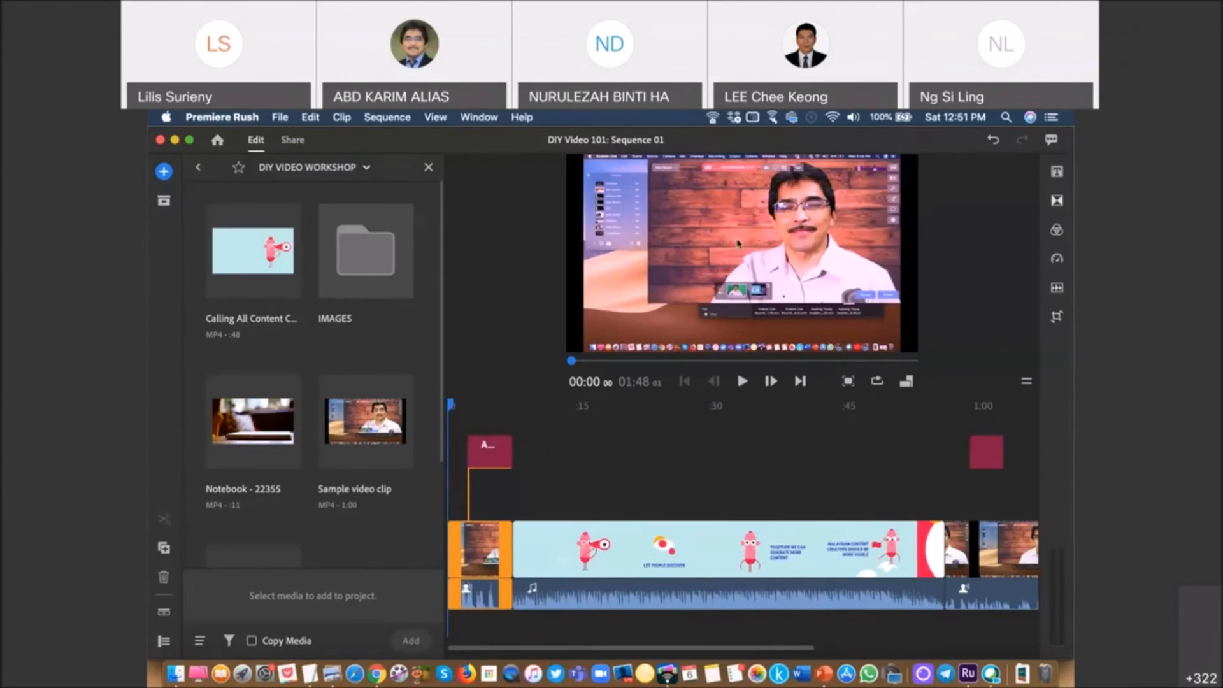
- Place the Learner Engage image from the IMAGES folder on a track above the titles at the sequence start and preview it
{"action": "left_click", "coordinate": [381, 284]}
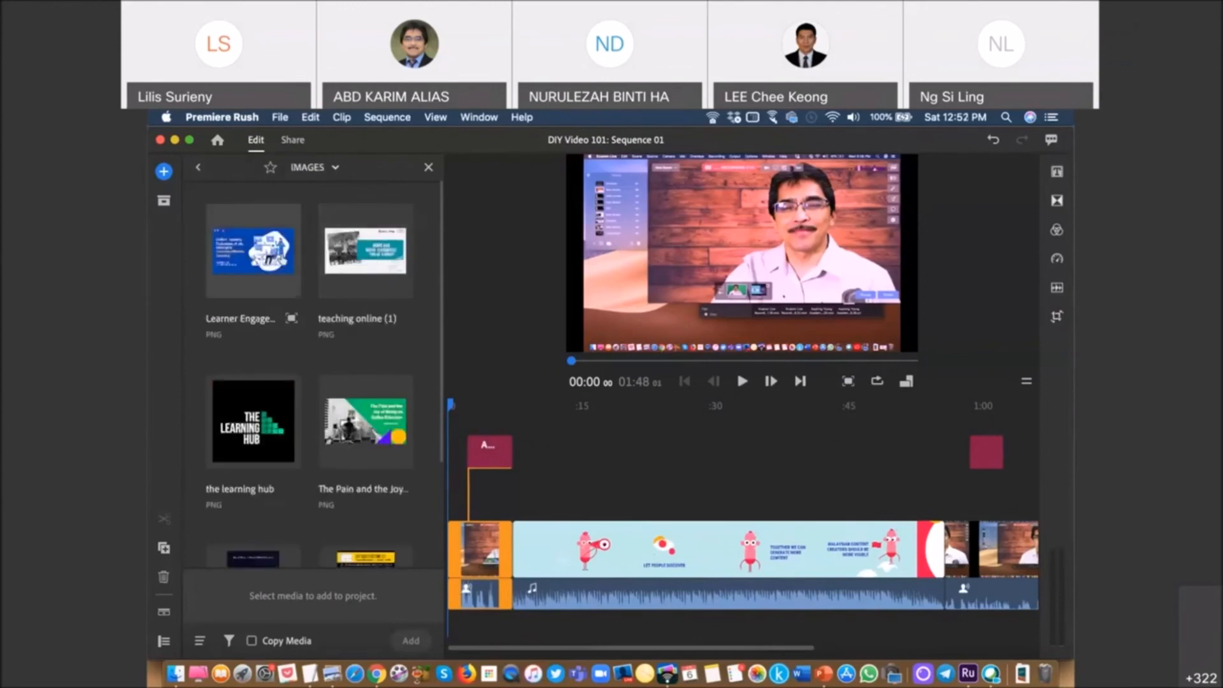
{"action": "left_click", "coordinate": [278, 256]}
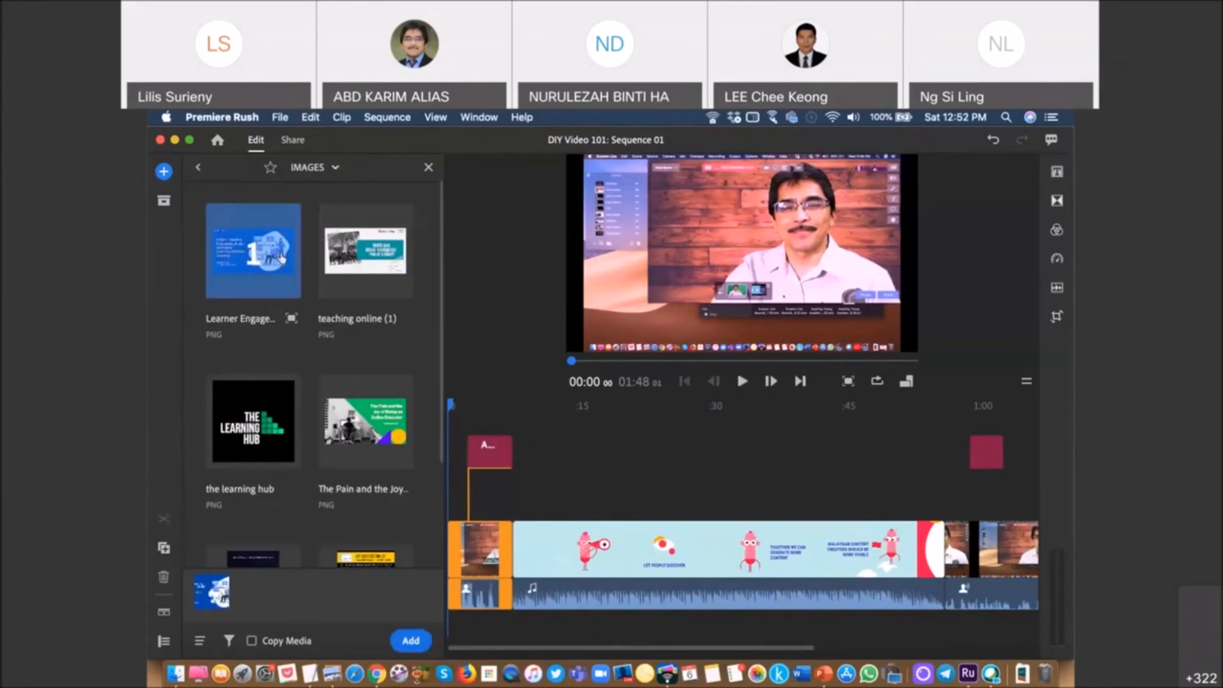
{"action": "left_click_drag", "start_coordinate": [284, 258], "coordinate": [453, 420]}
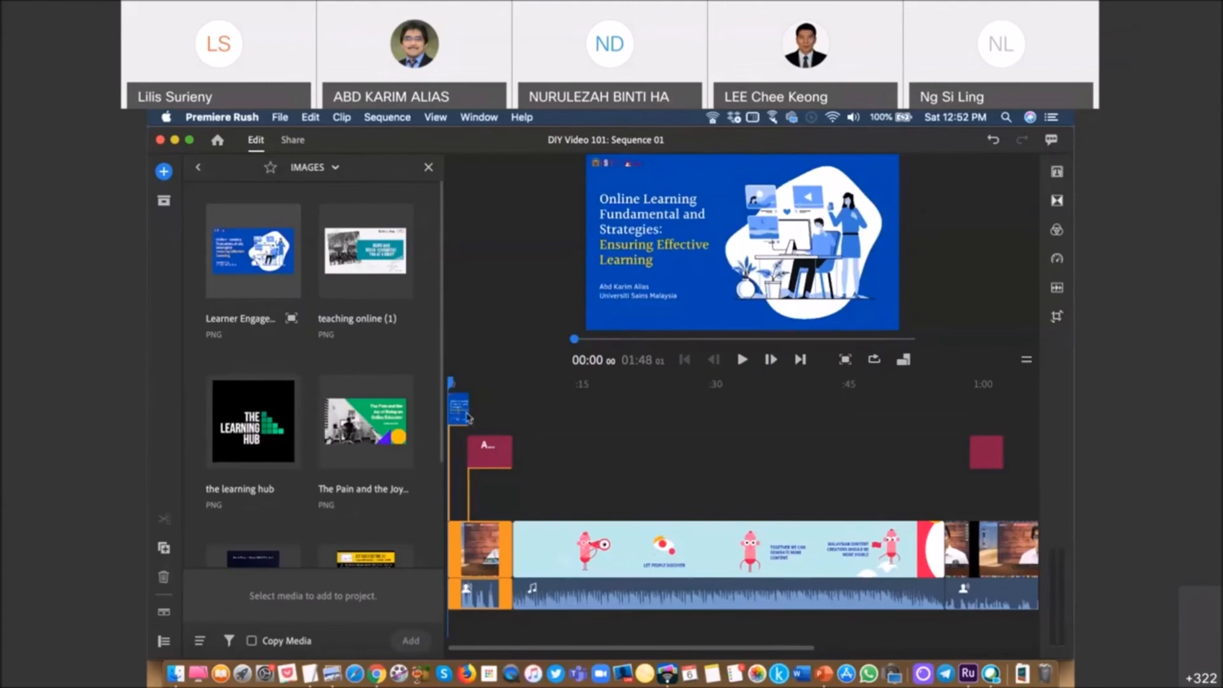
{"action": "left_click", "coordinate": [743, 362]}
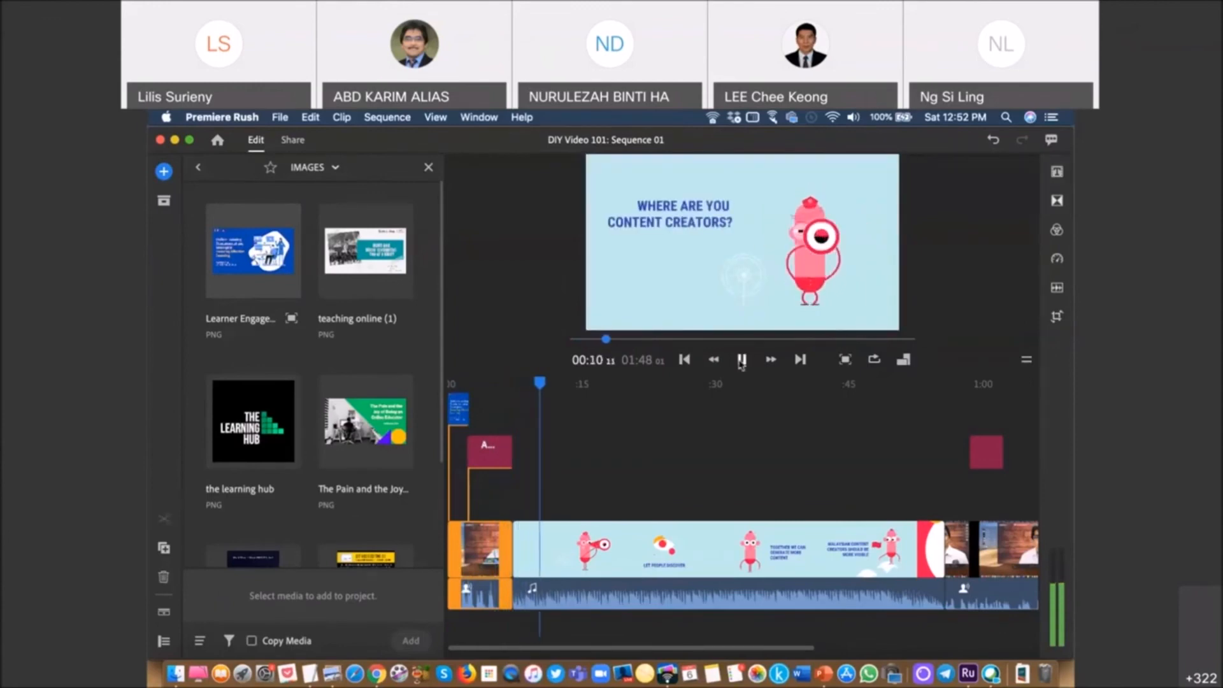
{"action": "key", "text": "space"}
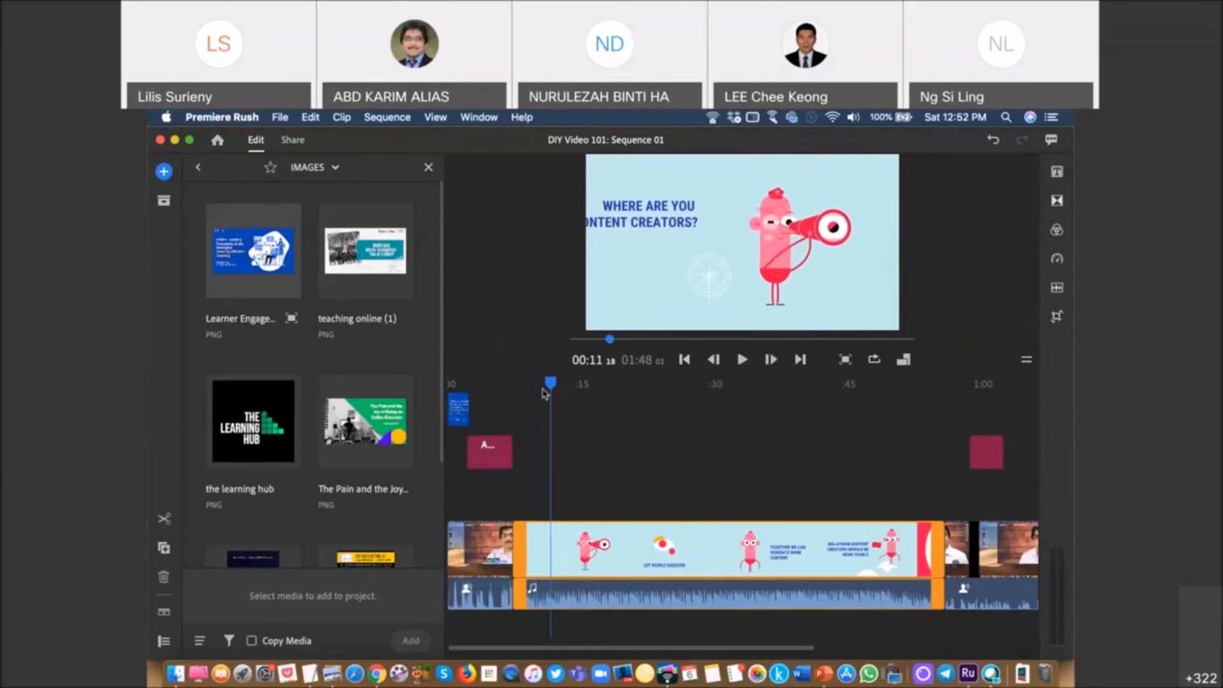
- Return the playhead to the start and move the overlaid image into the main track ahead of the first clip
{"action": "left_click_drag", "start_coordinate": [543, 389], "coordinate": [461, 390]}
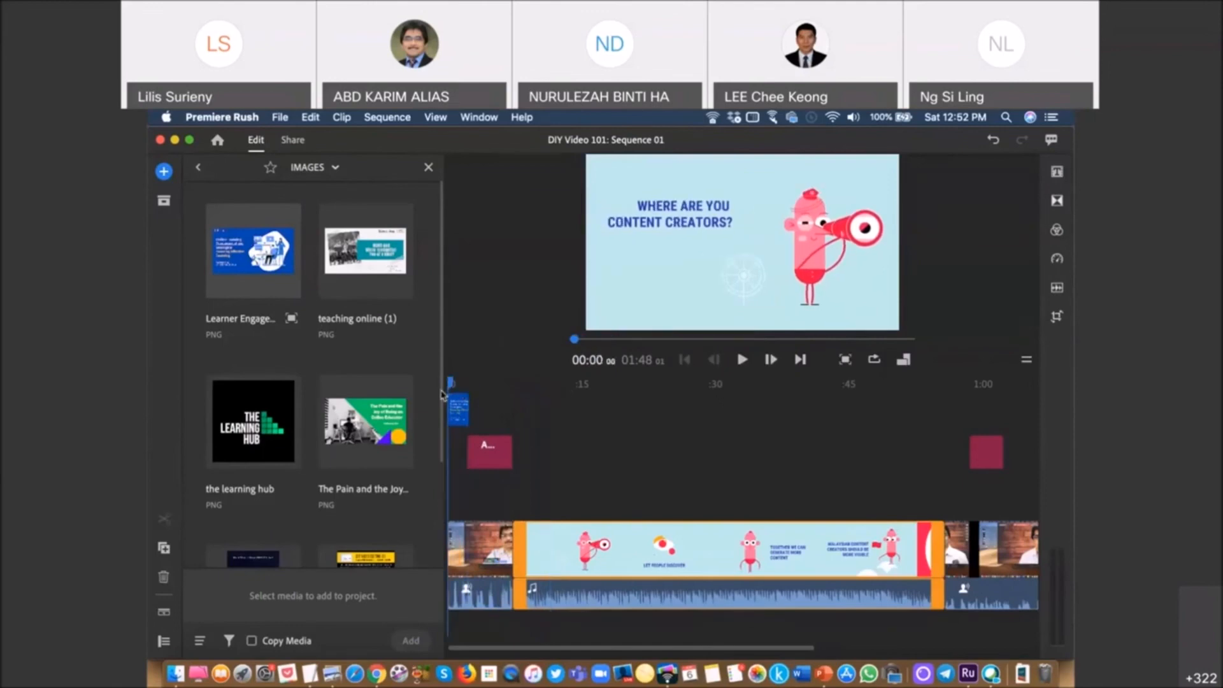
{"action": "left_click", "coordinate": [459, 413]}
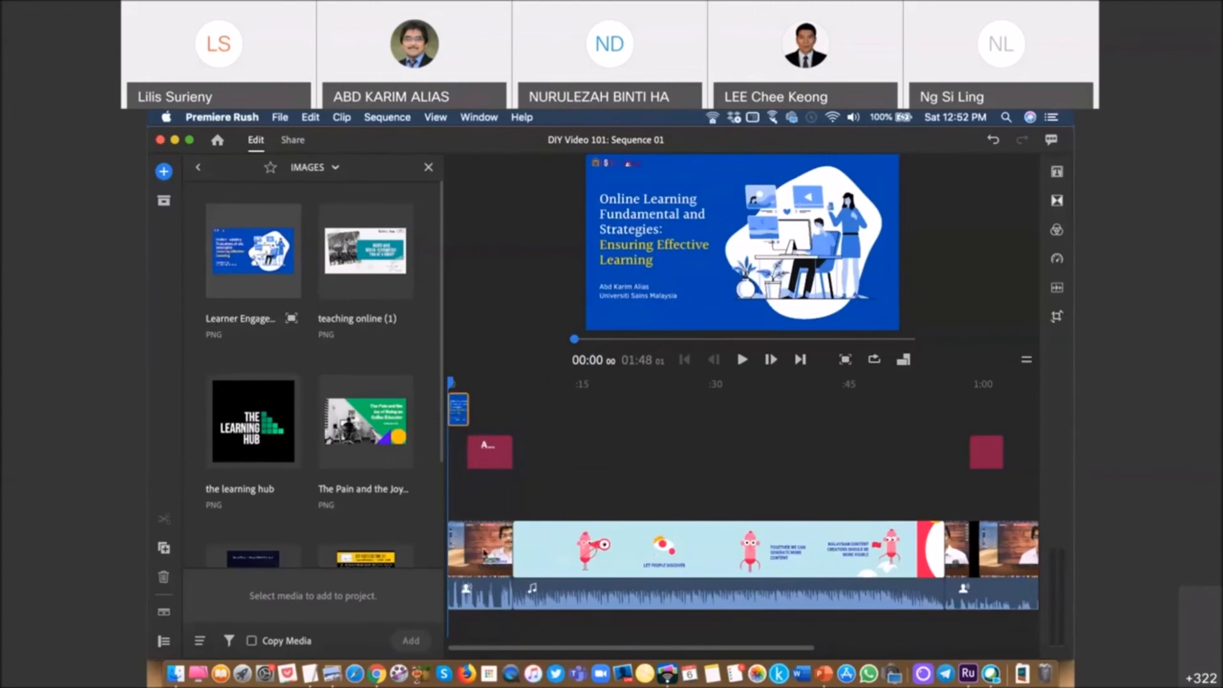
{"action": "left_click_drag", "start_coordinate": [465, 411], "coordinate": [497, 539]}
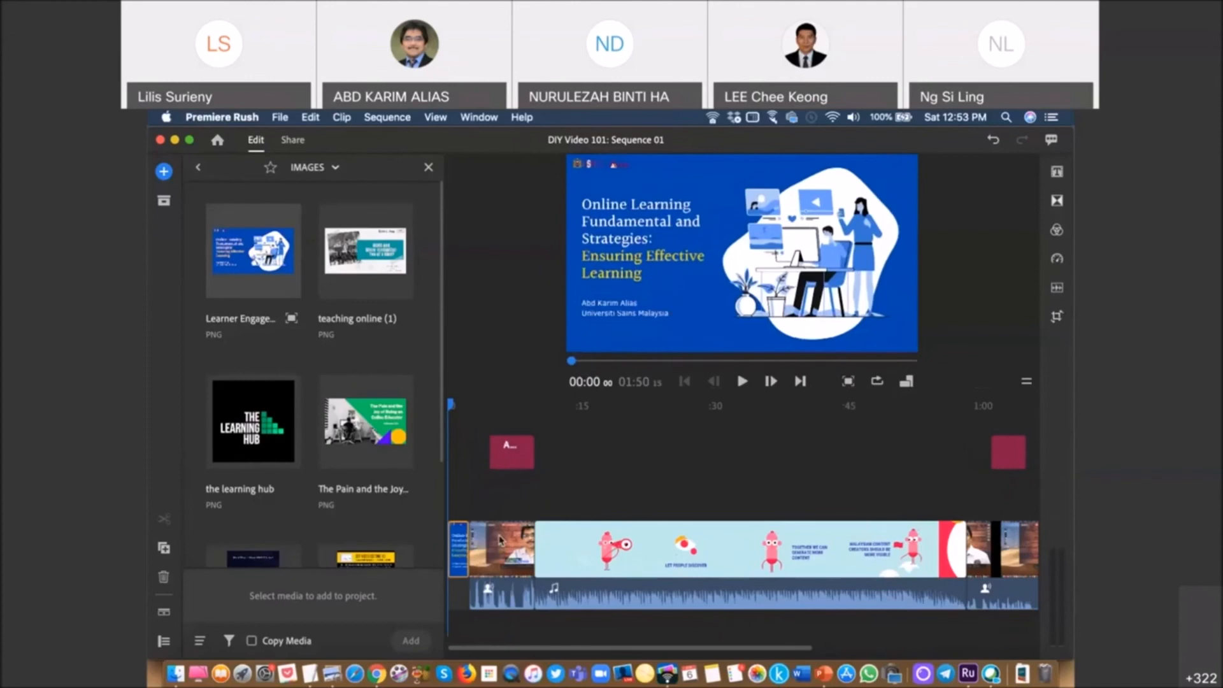